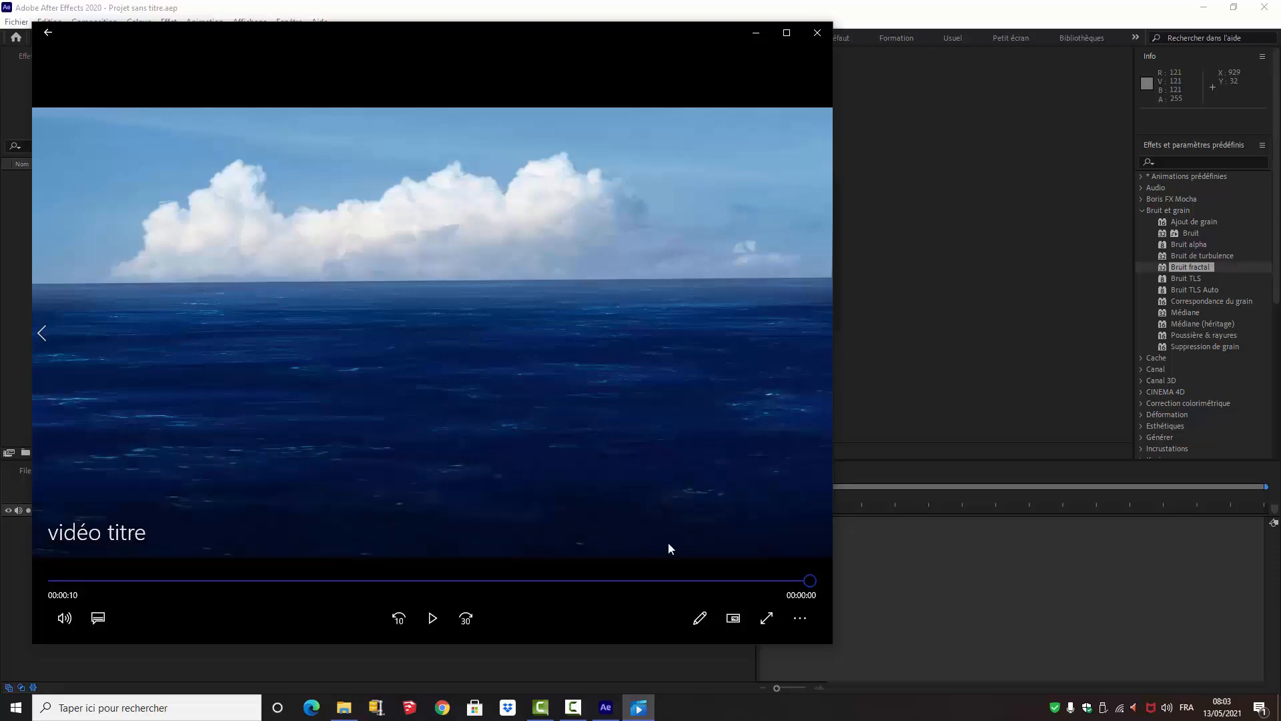
Play the finished ocean title video as a reference, pause it near its end and close the player
click(433, 619)
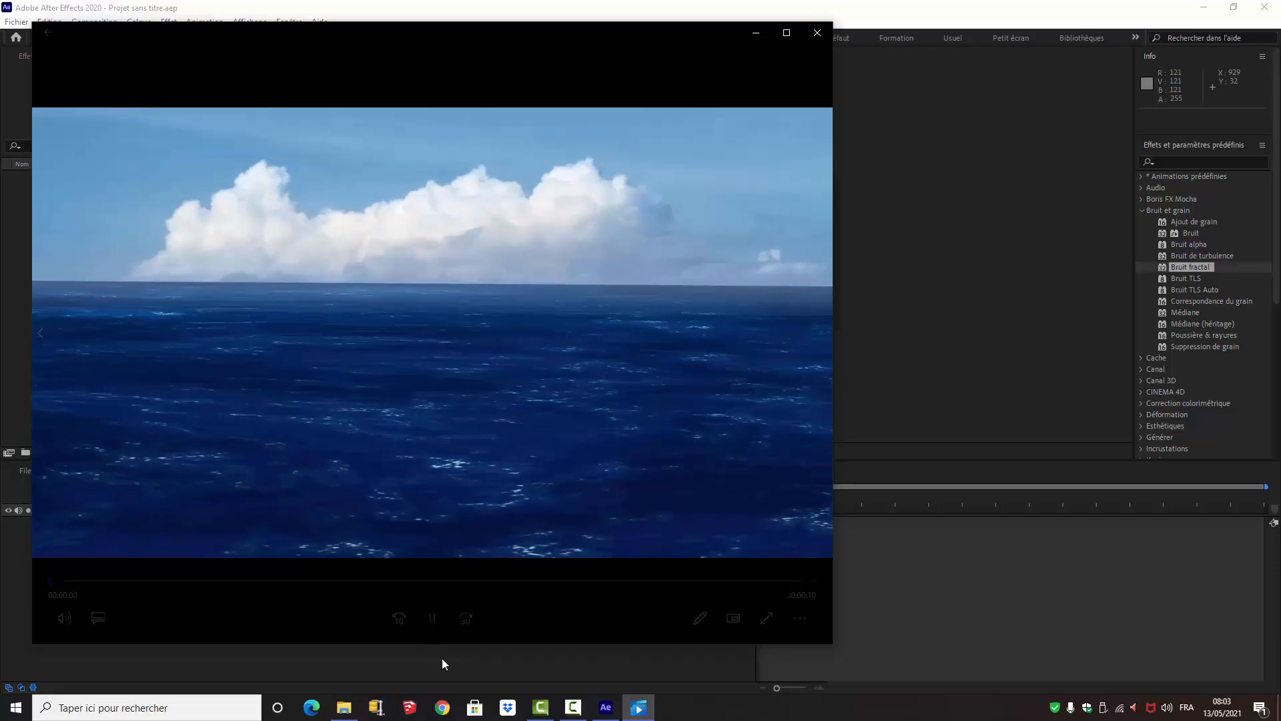
click(433, 620)
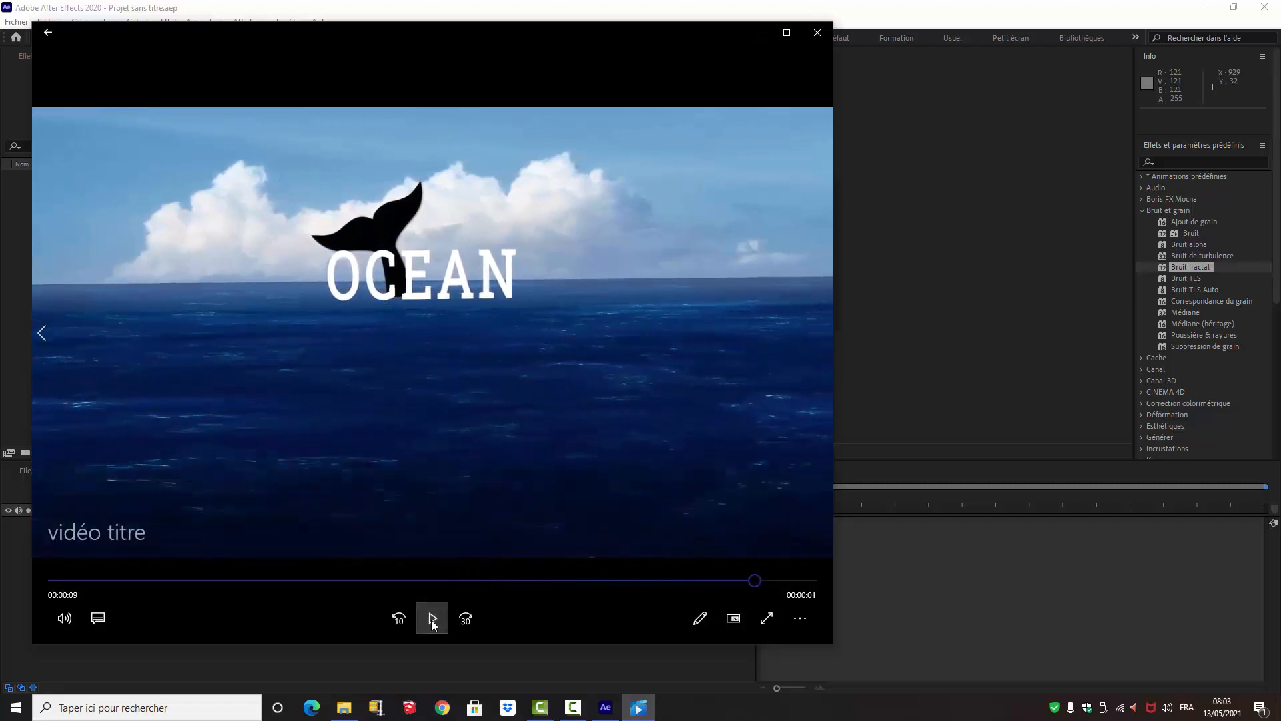
click(817, 32)
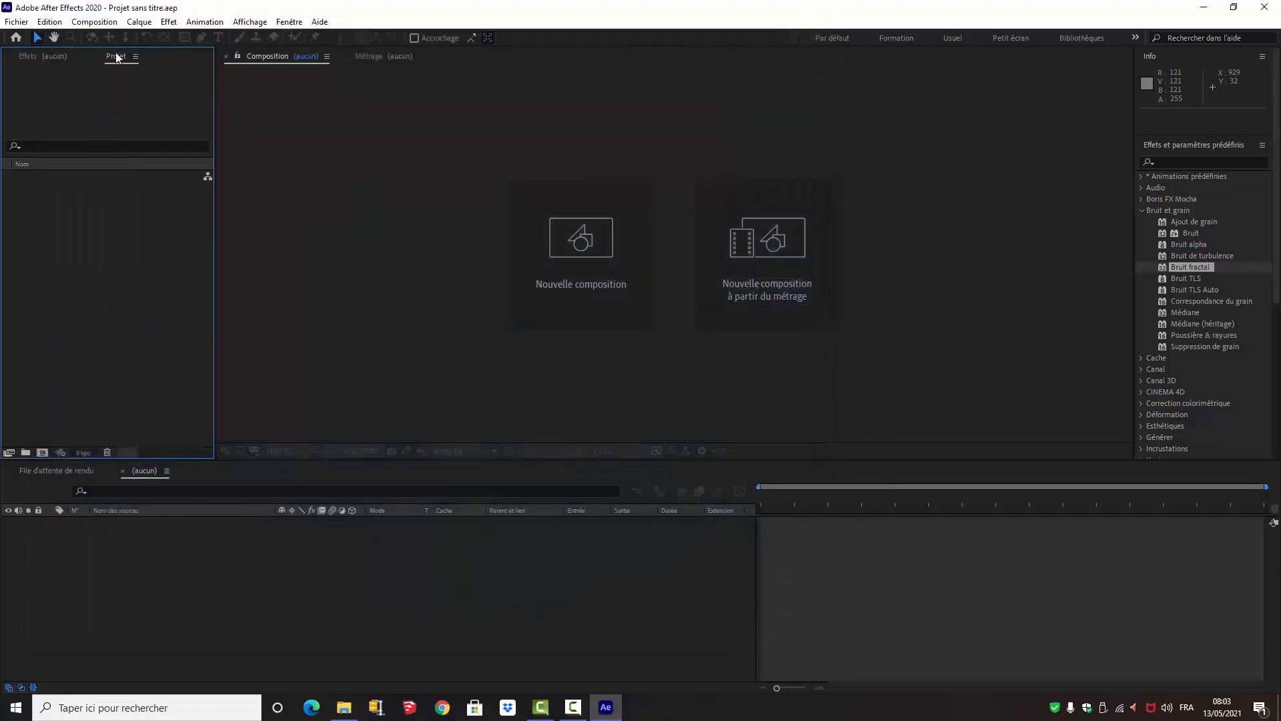
Create a 3840 x 1920 px composition at 24 fps lasting 10 seconds, named "ocean texture"
click(94, 21)
click(105, 37)
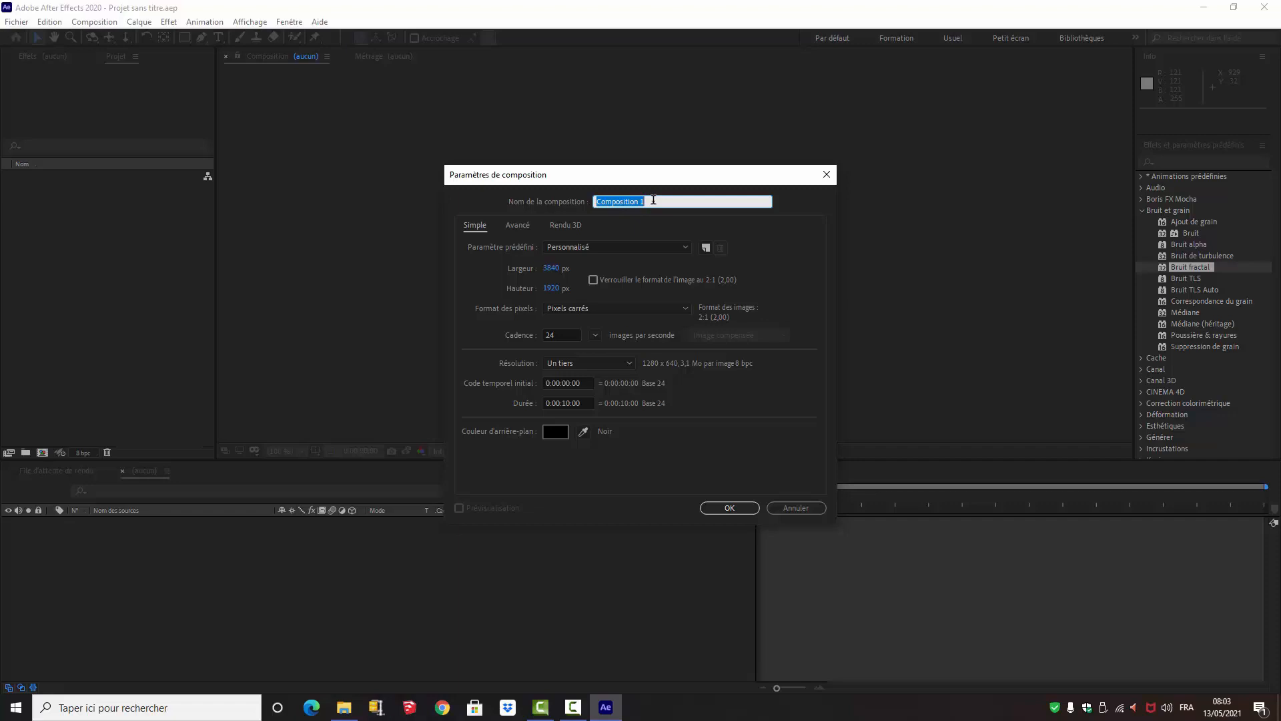
text(ocean texture)
click(734, 510)
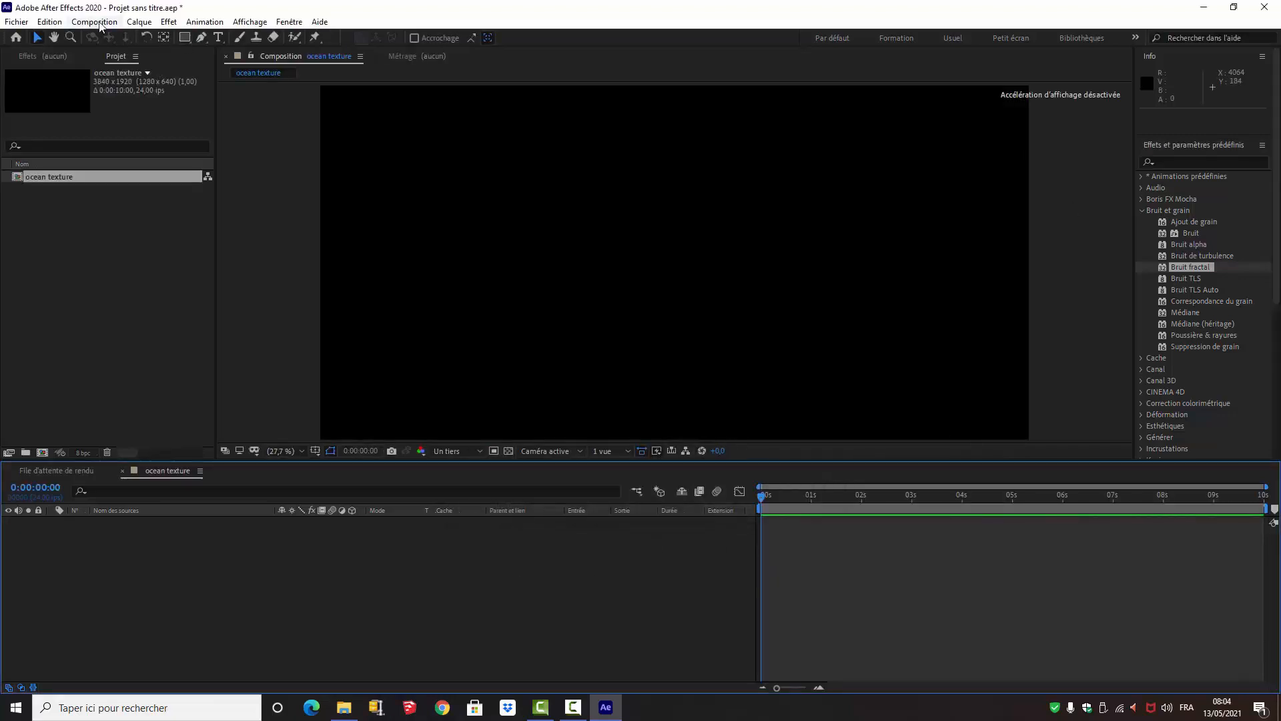
Add a white solid layer at full composition size to the ocean texture composition
click(139, 22)
mouse_move(145, 38)
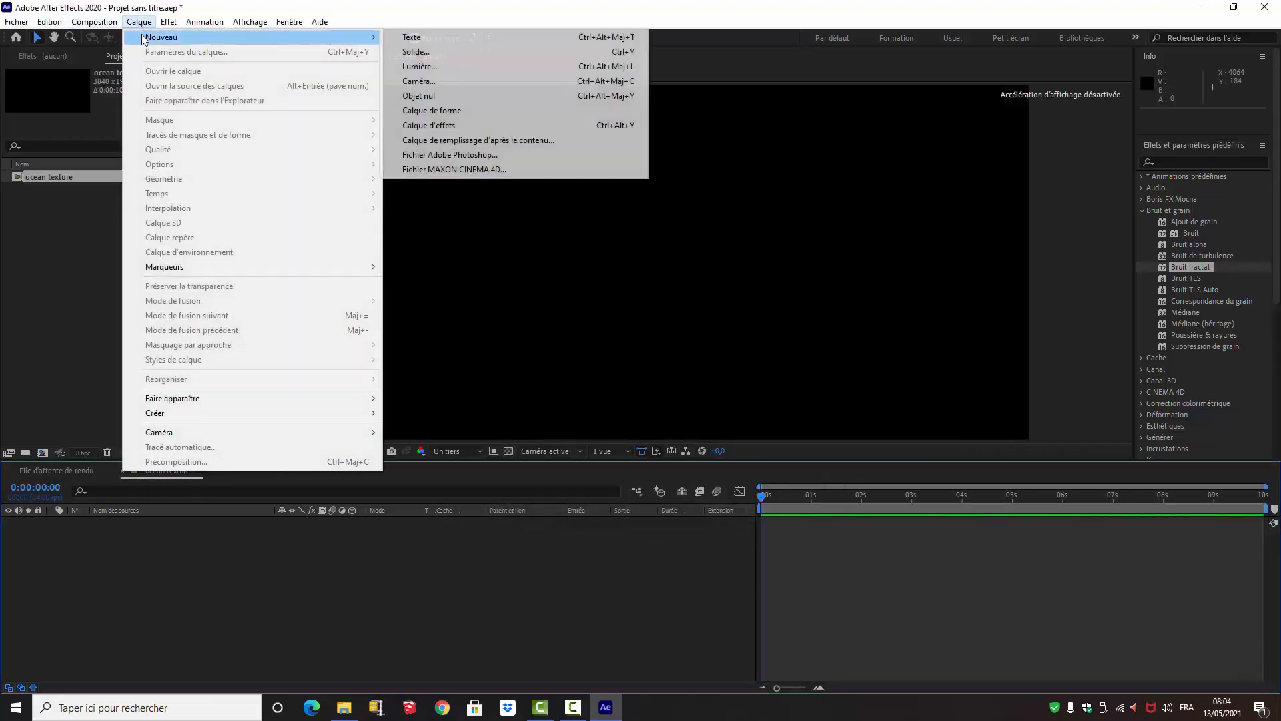
click(443, 53)
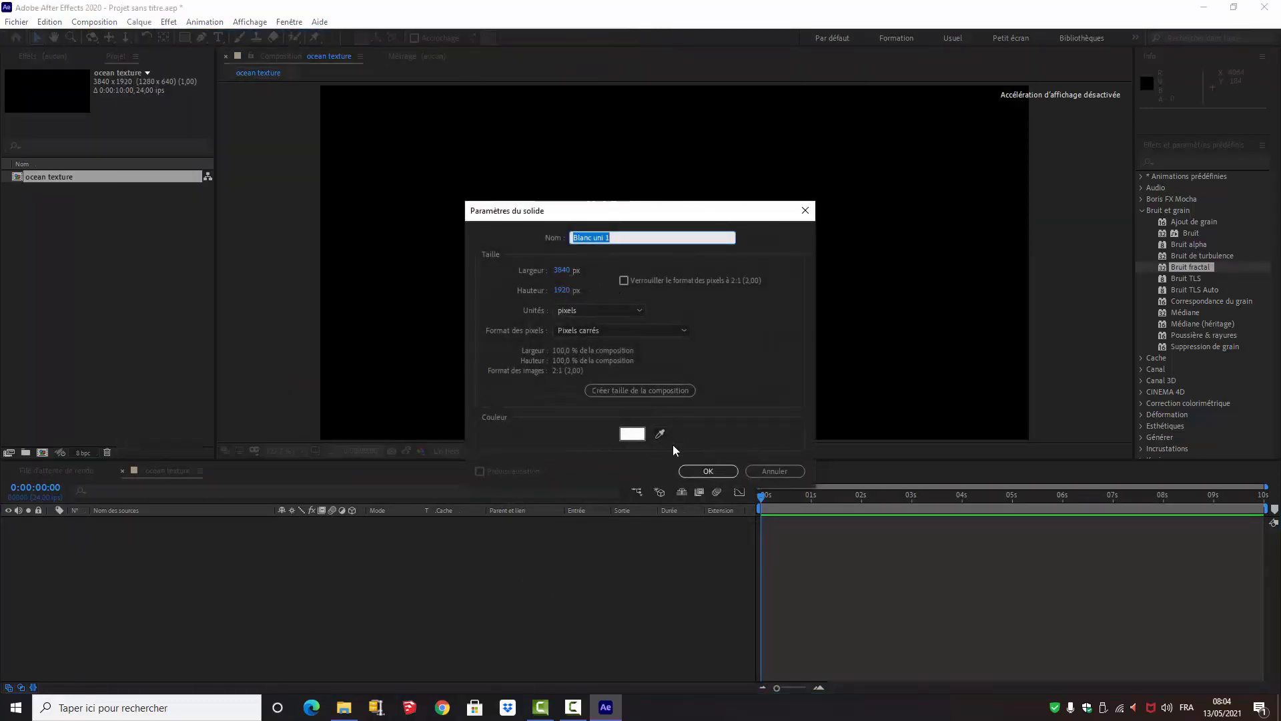
click(708, 471)
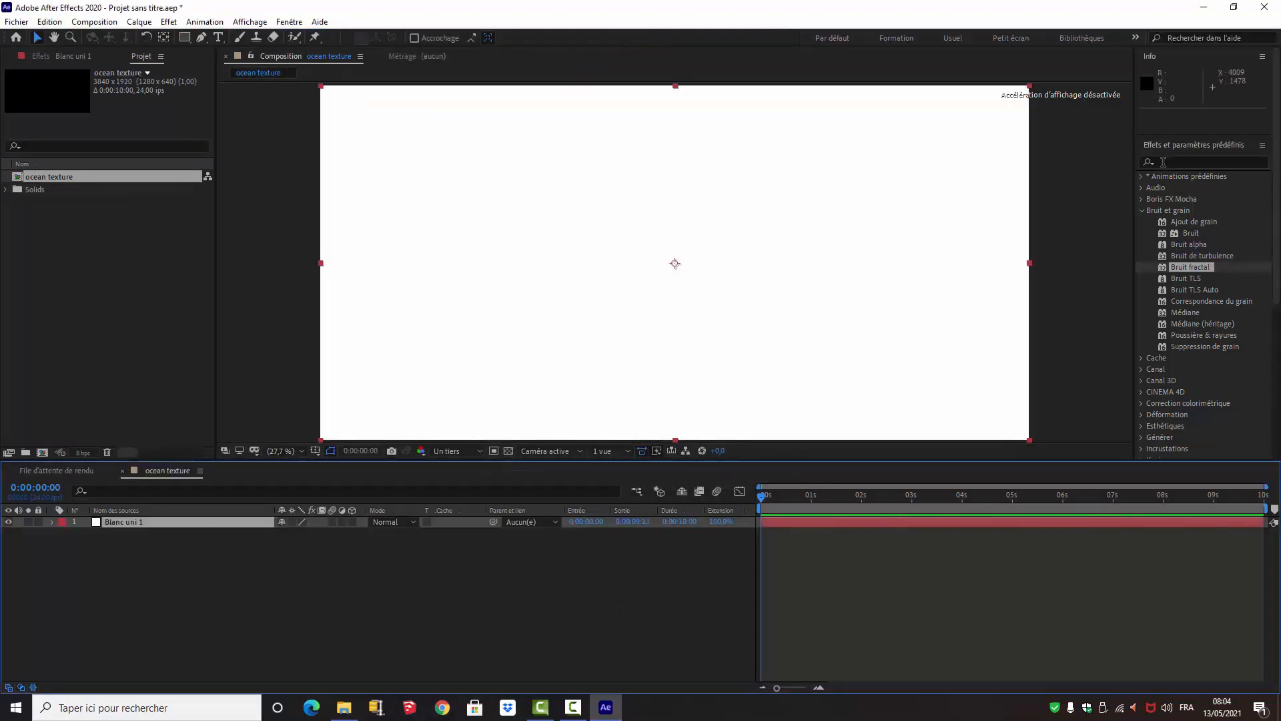
Search the effects for "degradé" and apply the Gamme des dégradés effect to the white solid
click(1166, 161)
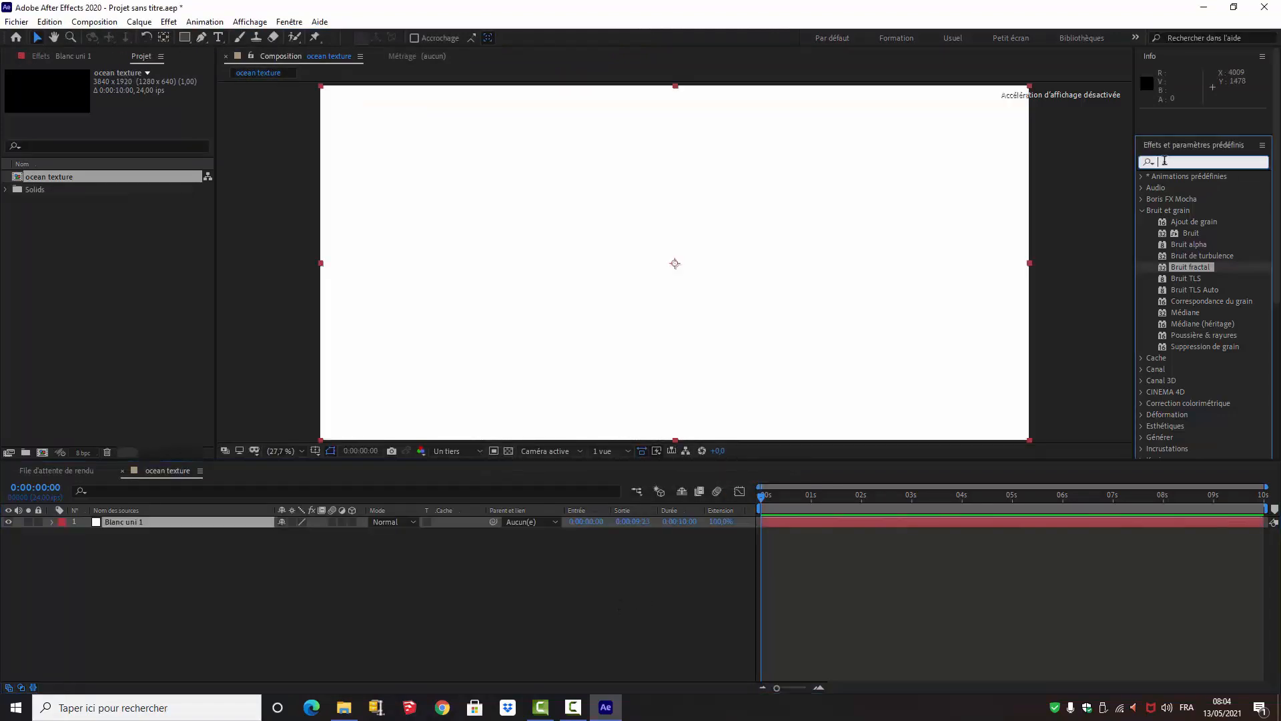
click(168, 22)
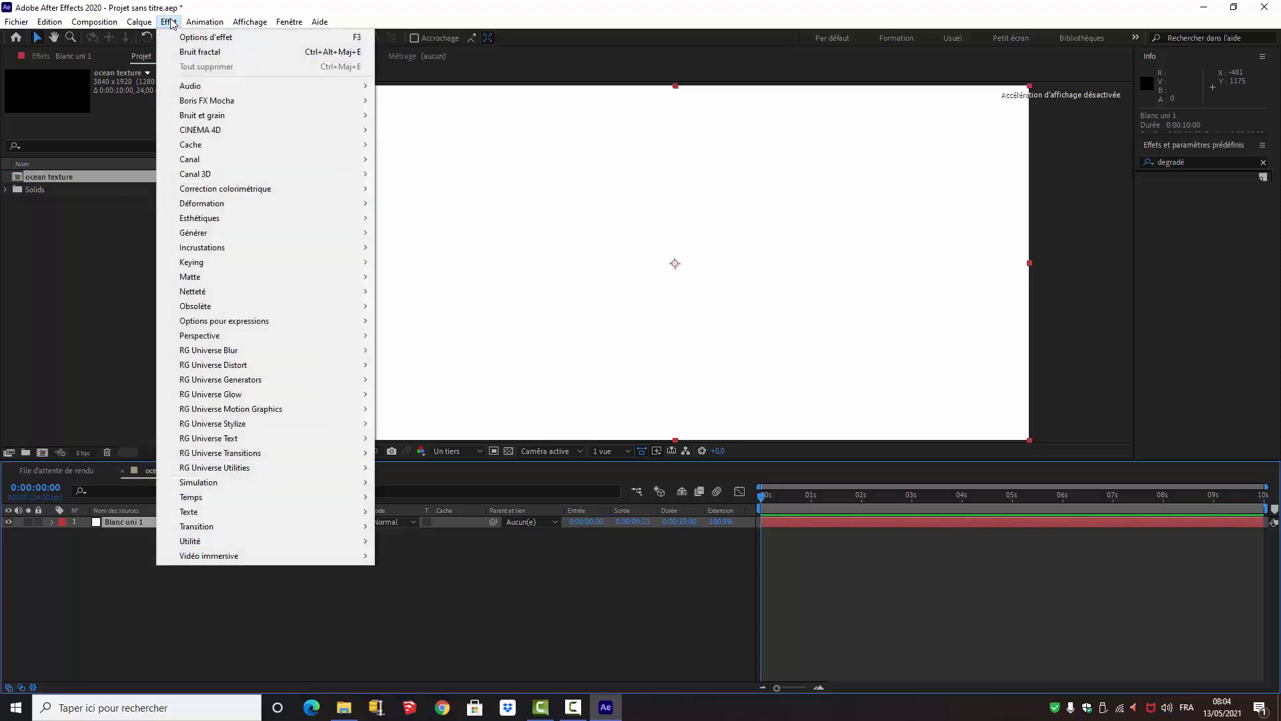
mouse_move(300, 232)
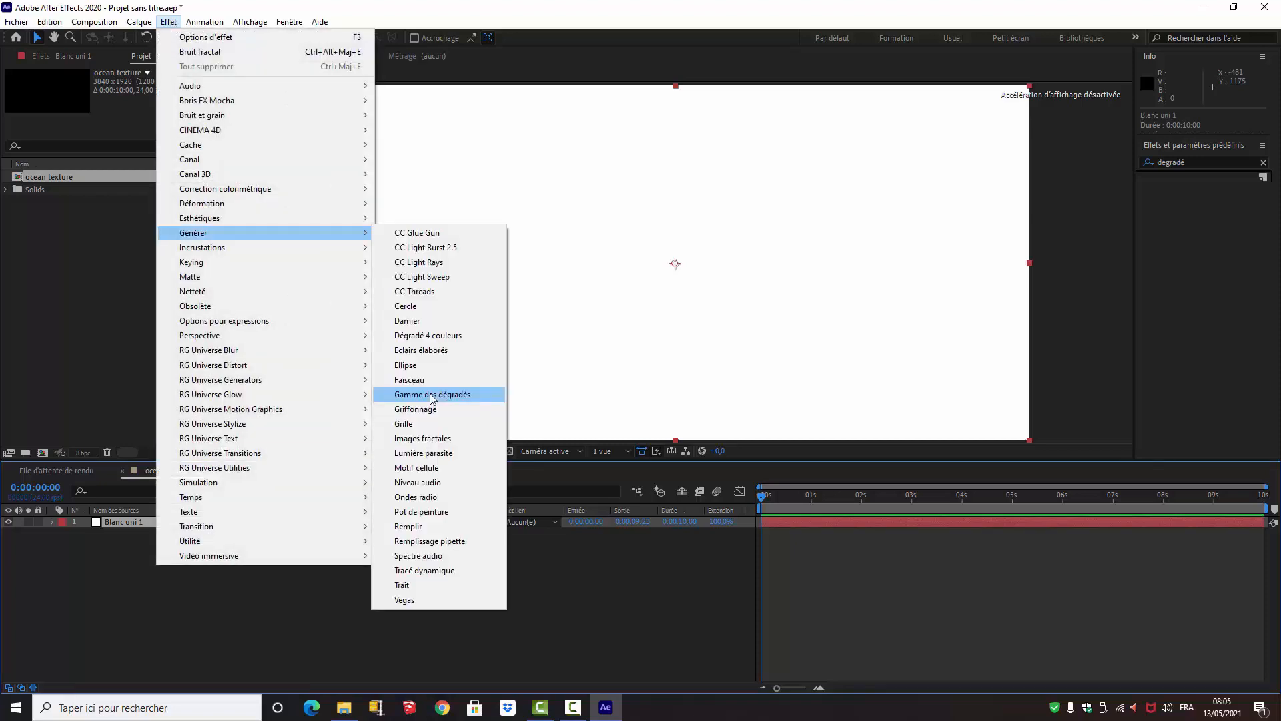
click(431, 395)
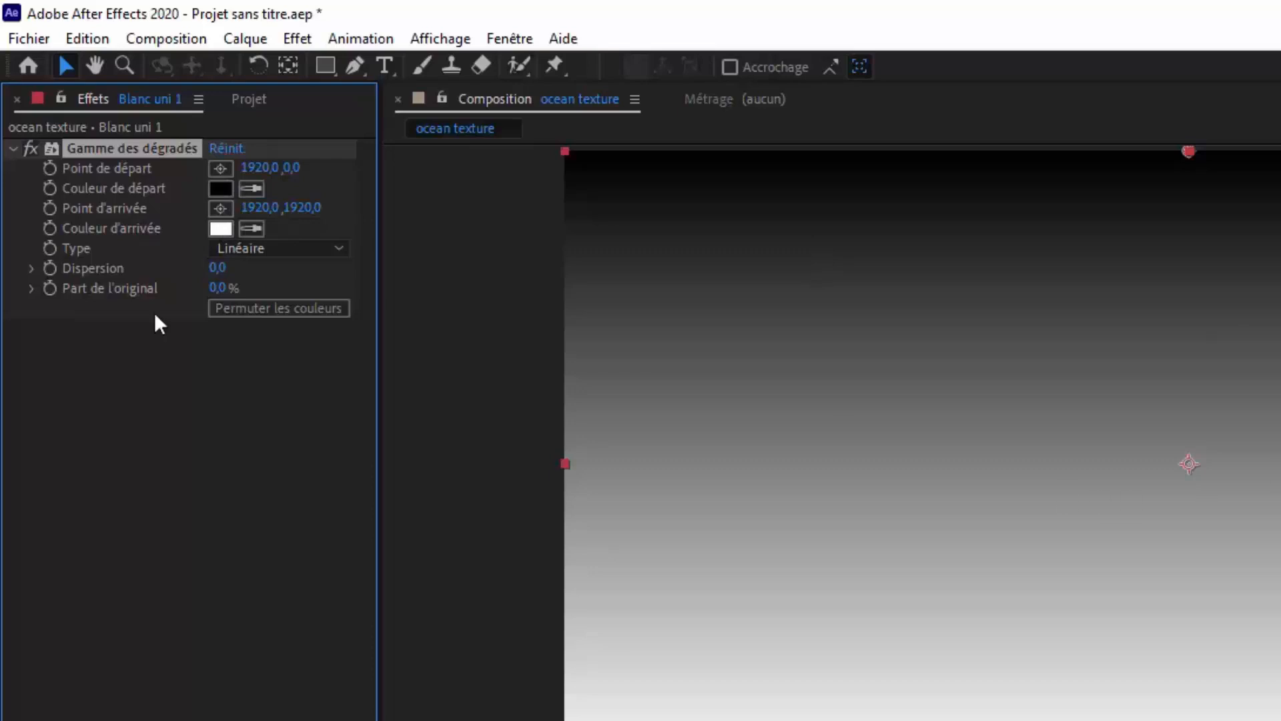
Place the gradient's start point at the frame's lower-left corner and its end point at about 3337, 1916 along the lower edge
click(222, 170)
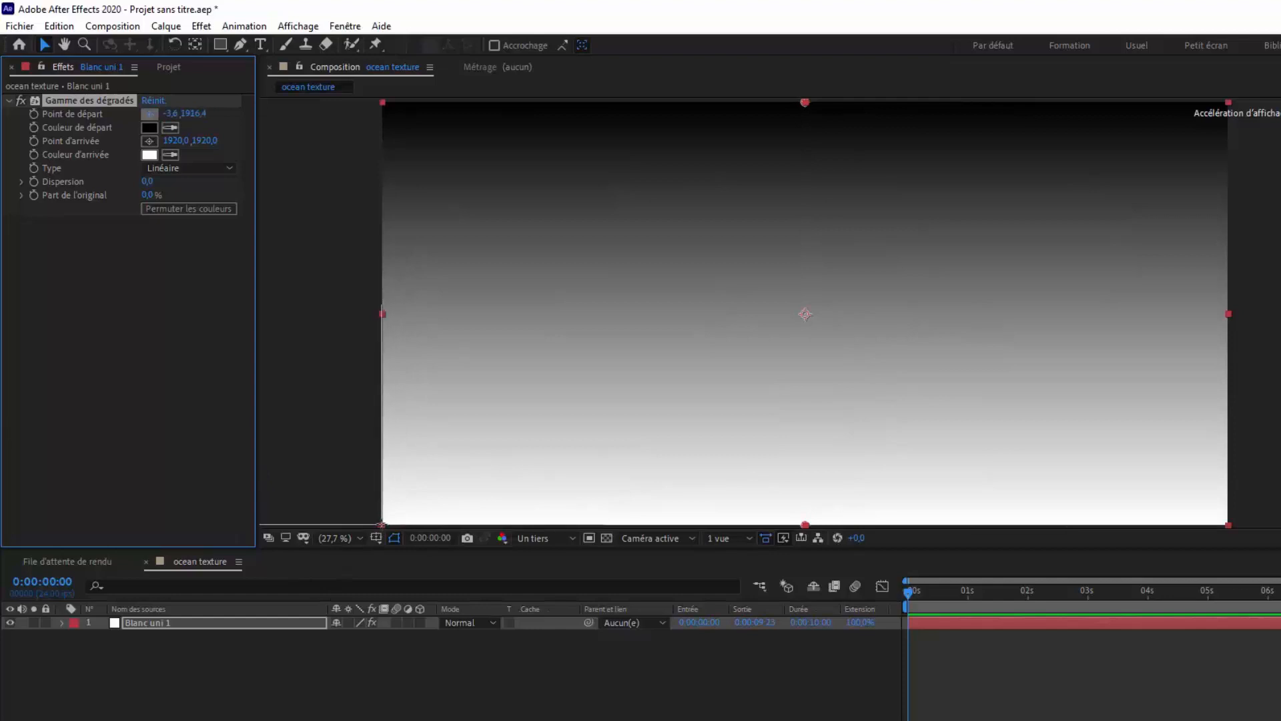
click(381, 521)
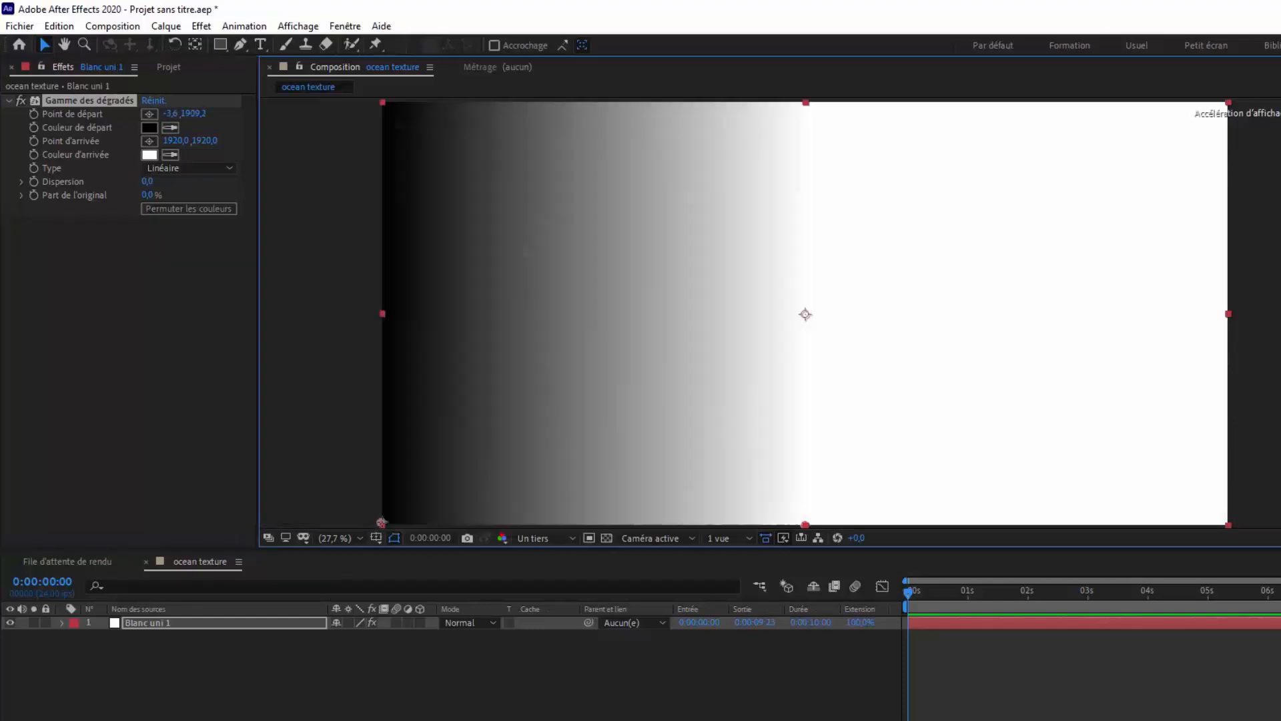
click(150, 141)
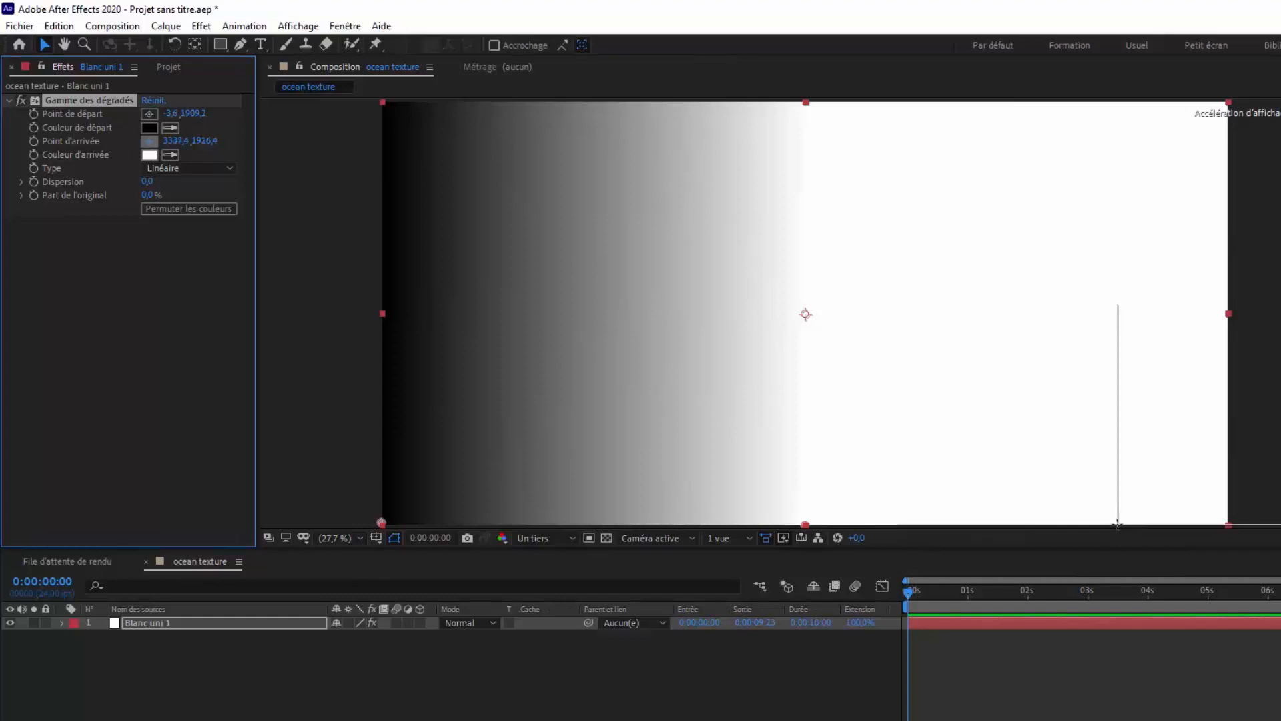
click(1118, 523)
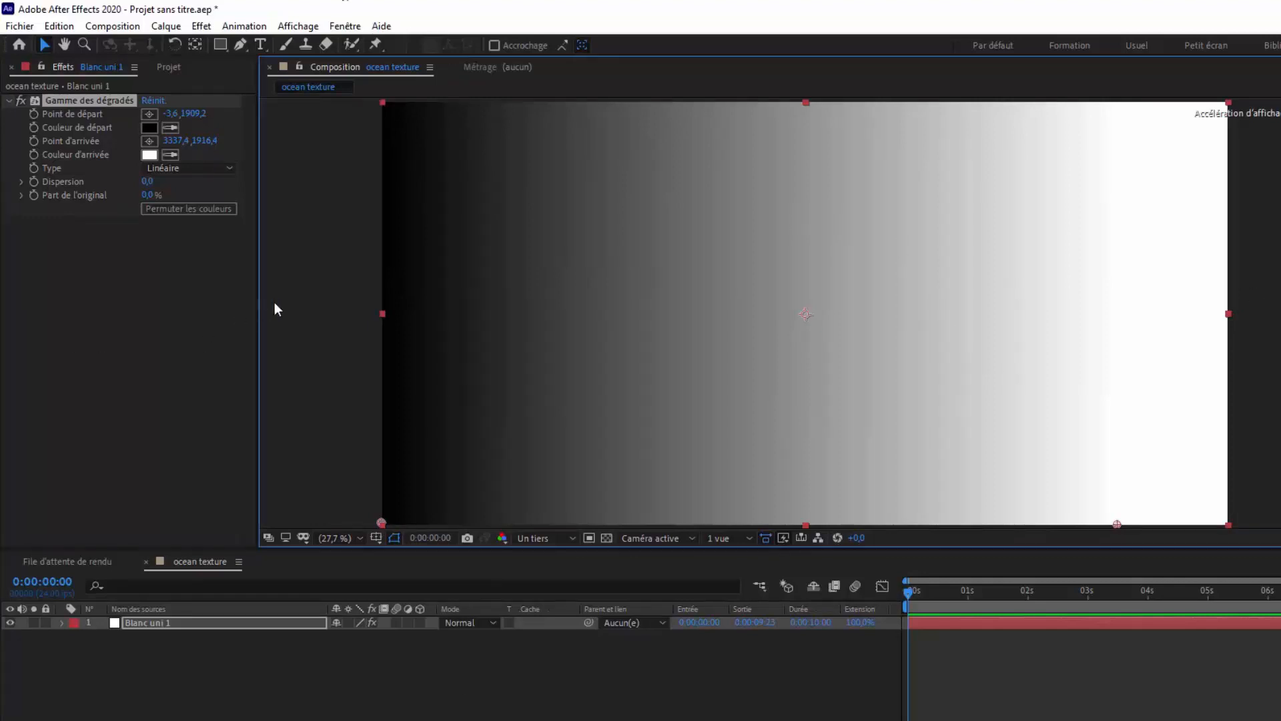
Set the gradient's start colour to the muted dark blue 192B57
click(147, 127)
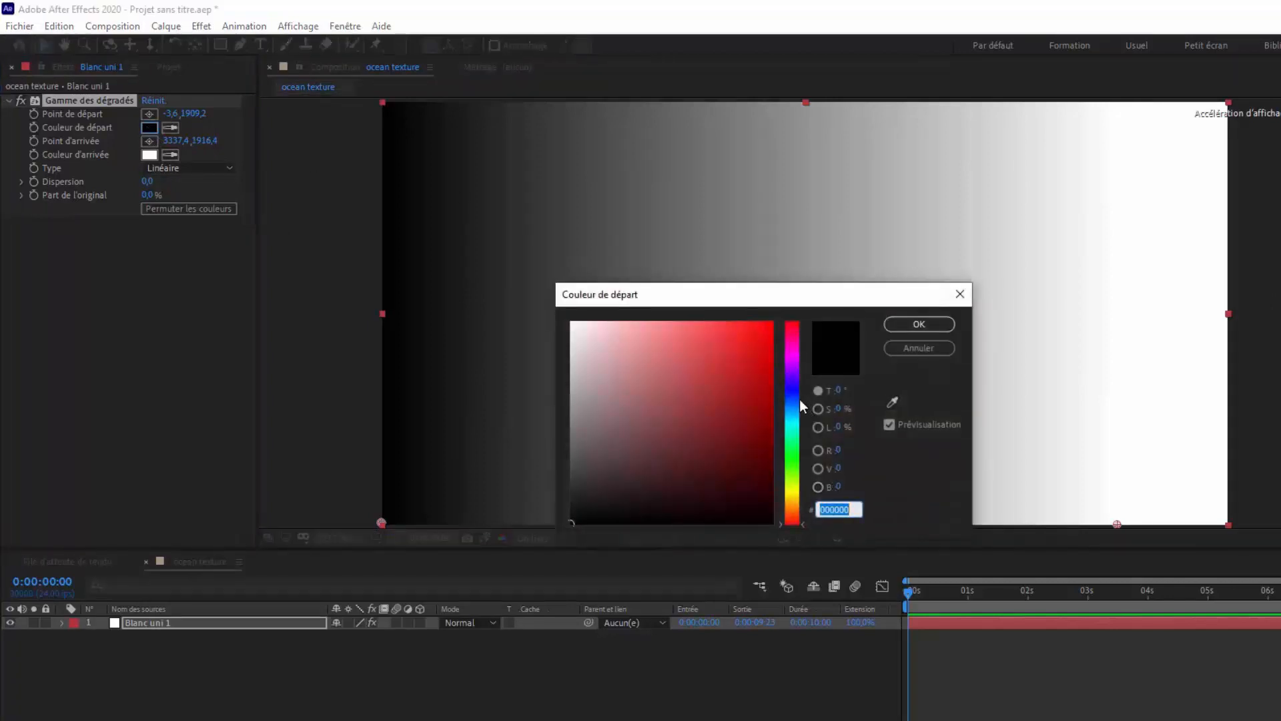
click(793, 399)
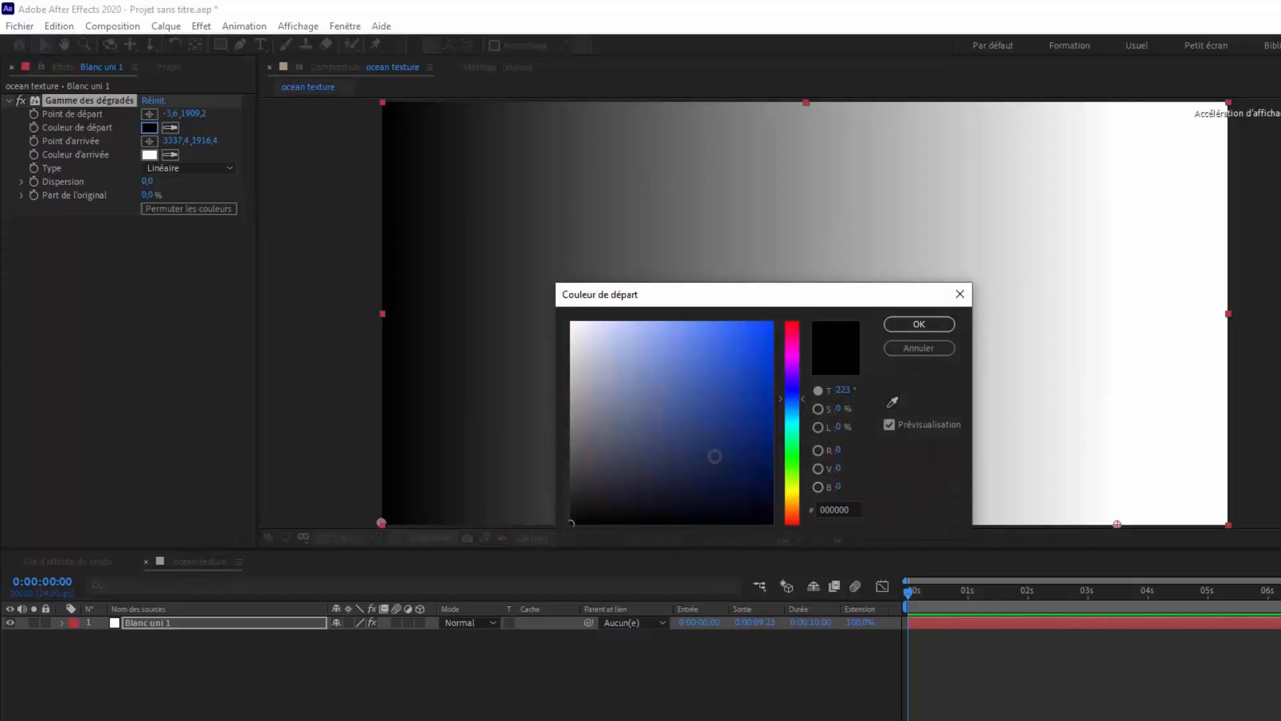
click(714, 455)
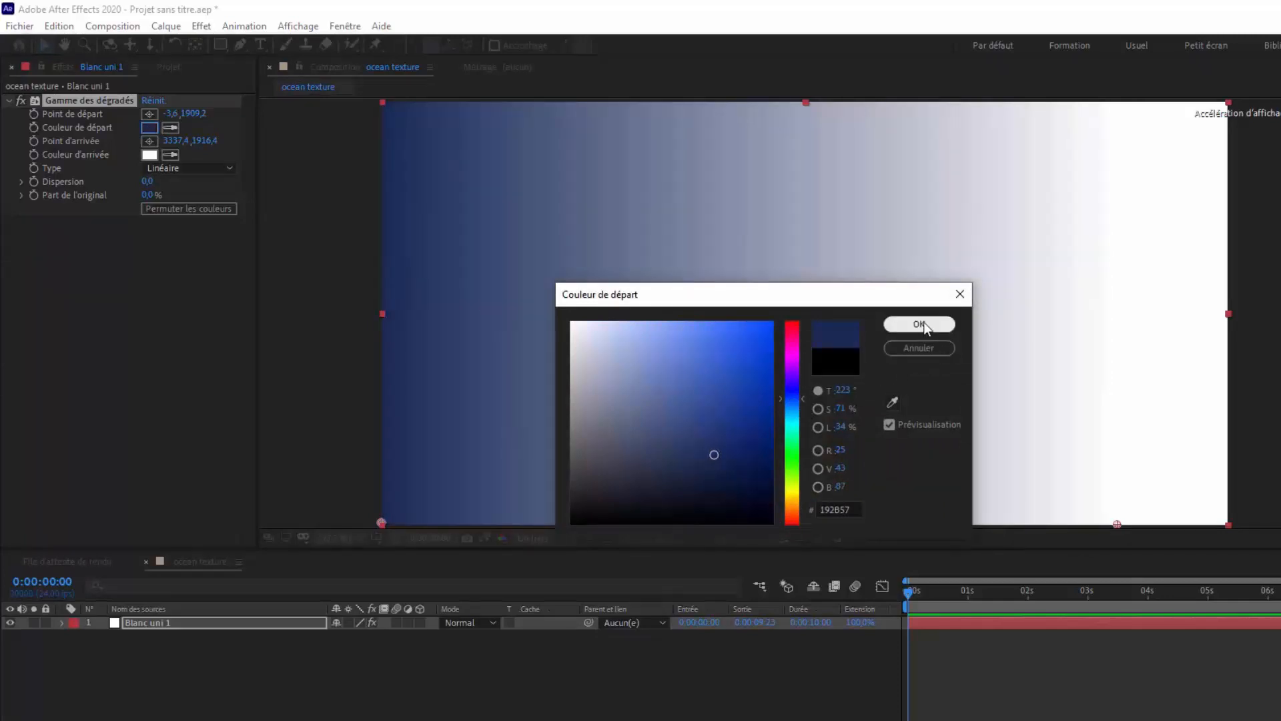
click(920, 324)
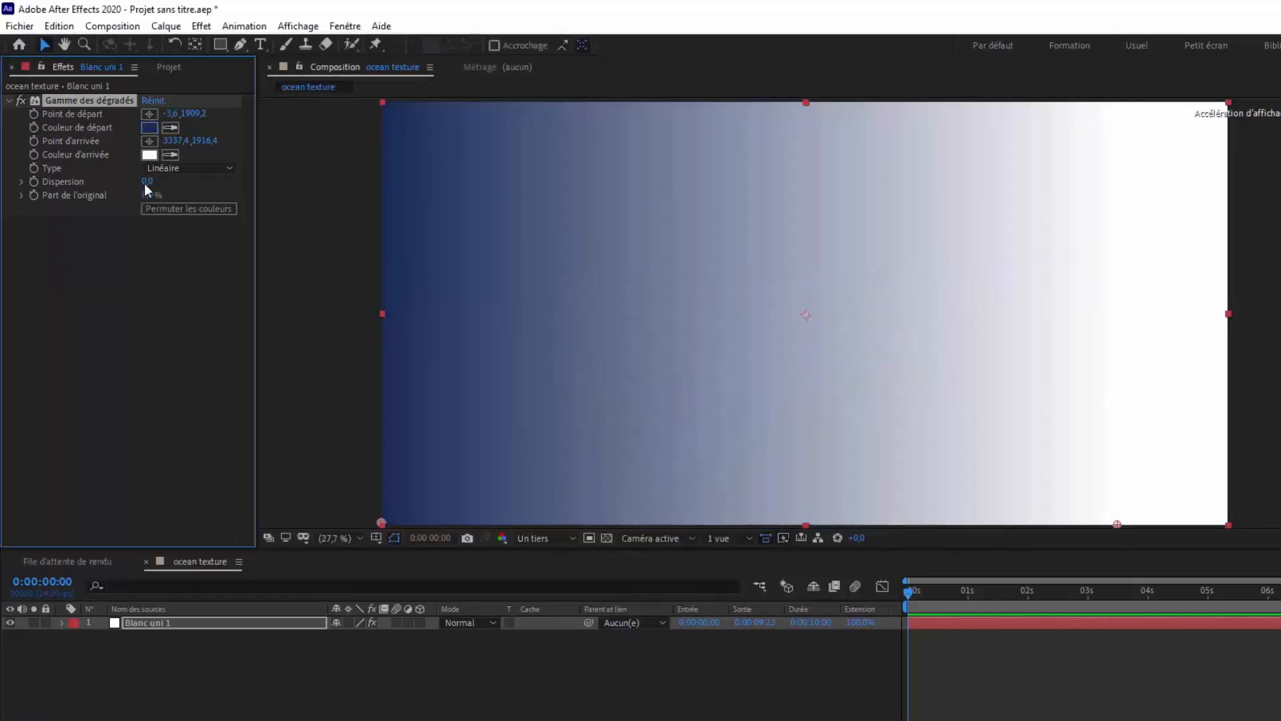
Set the gradient's end colour to the brighter blue 0B3698
click(149, 156)
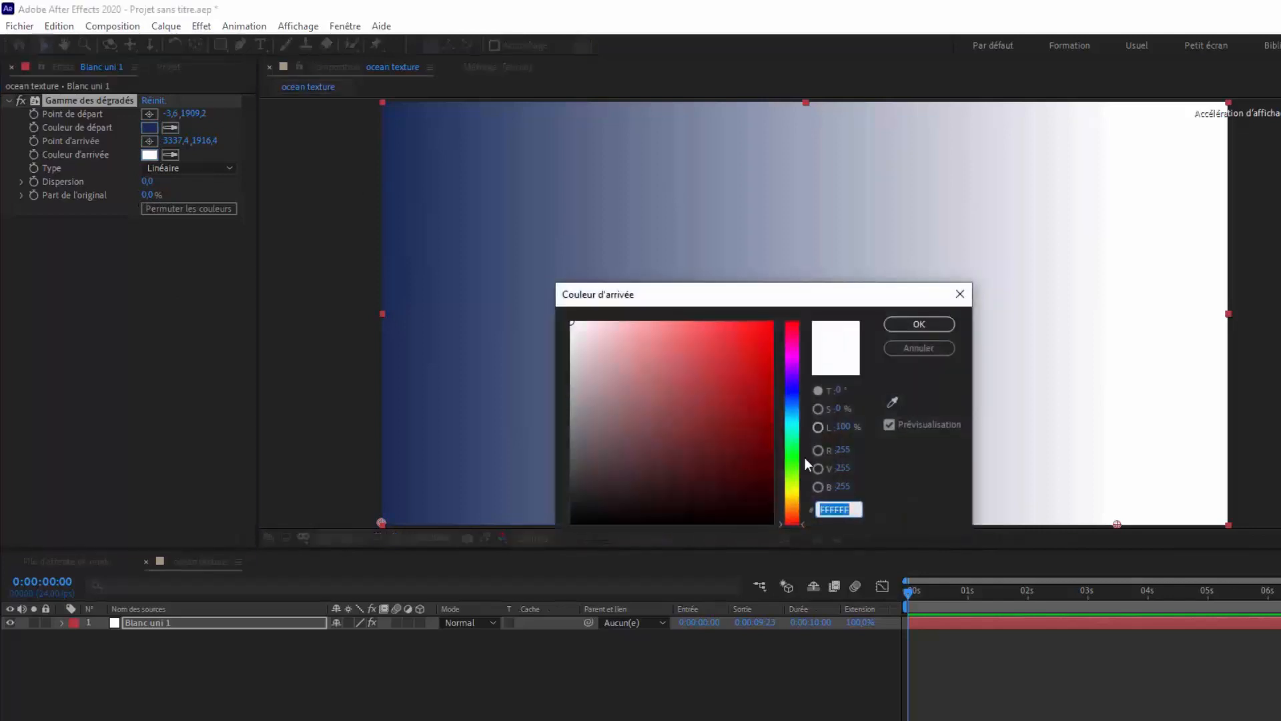
click(791, 399)
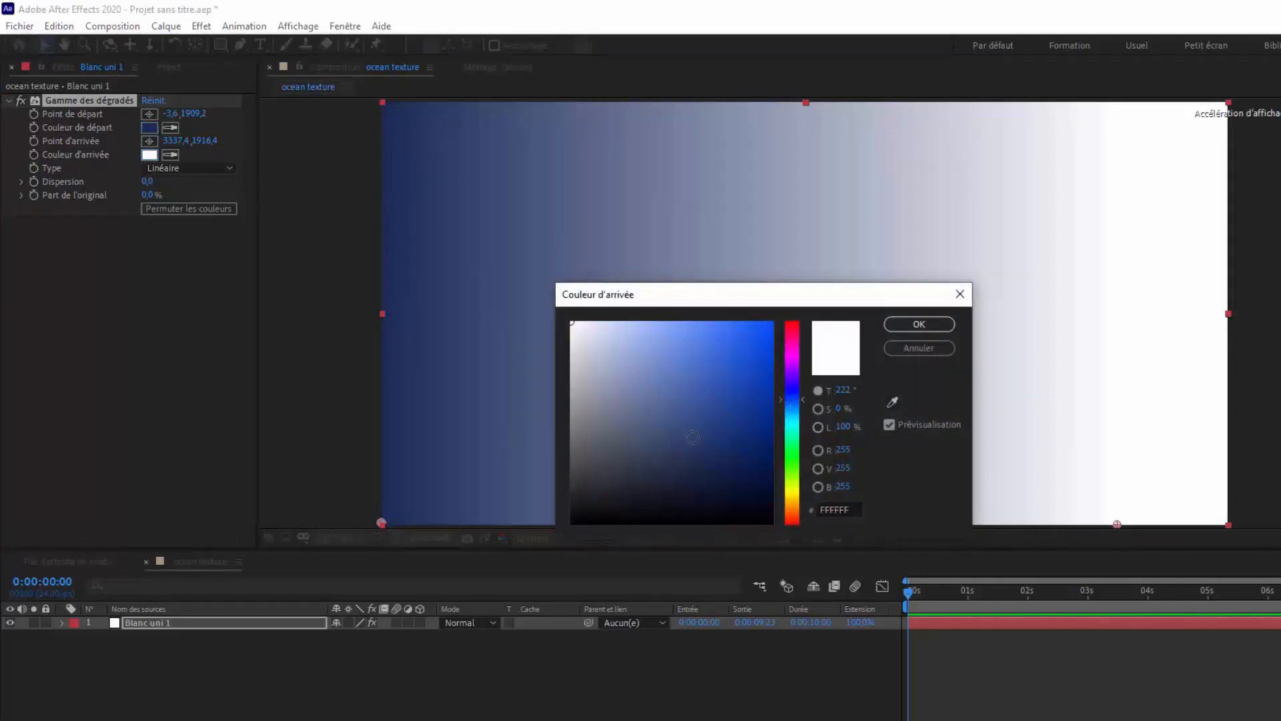
click(758, 402)
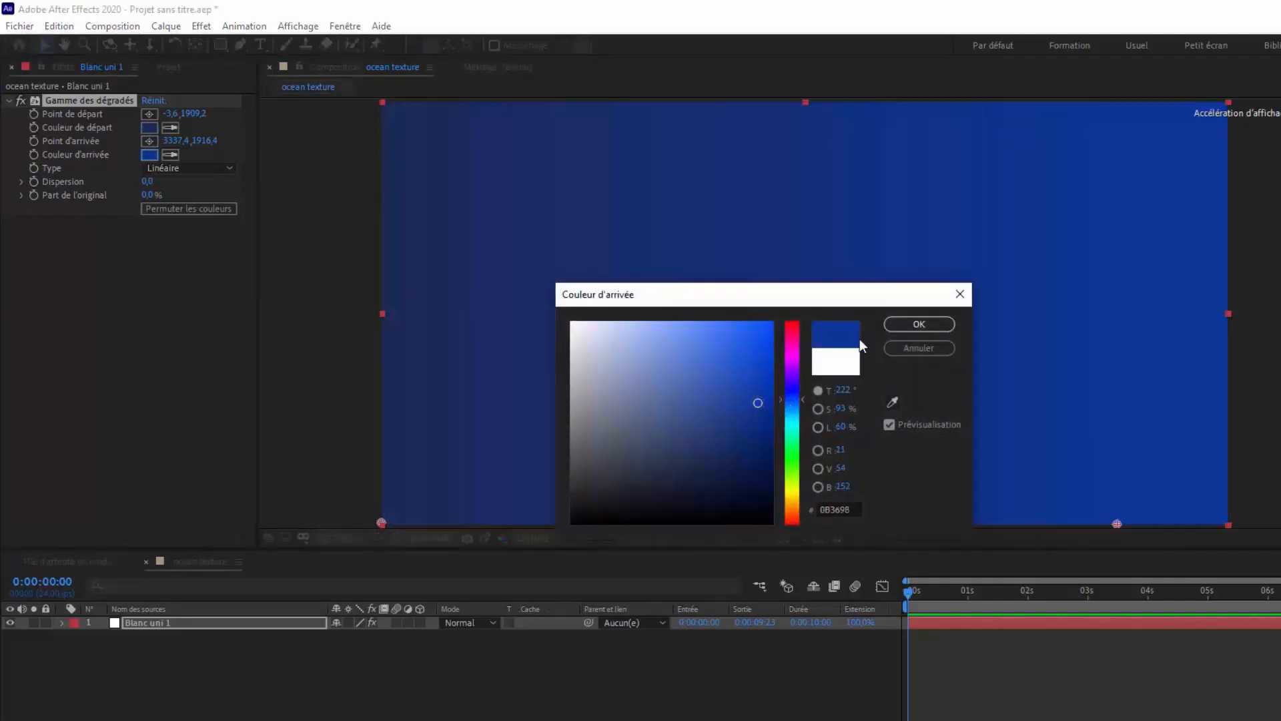
click(919, 324)
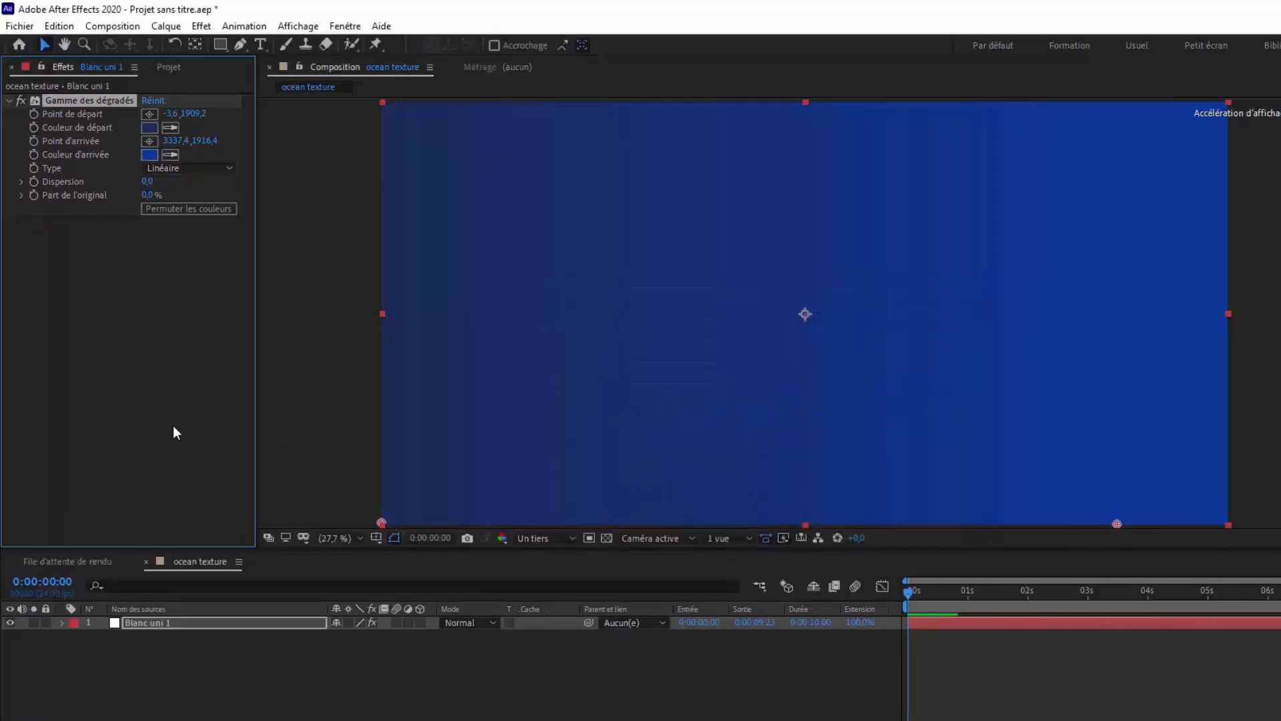
Darken the gradient's start colour to navy 051234
click(150, 127)
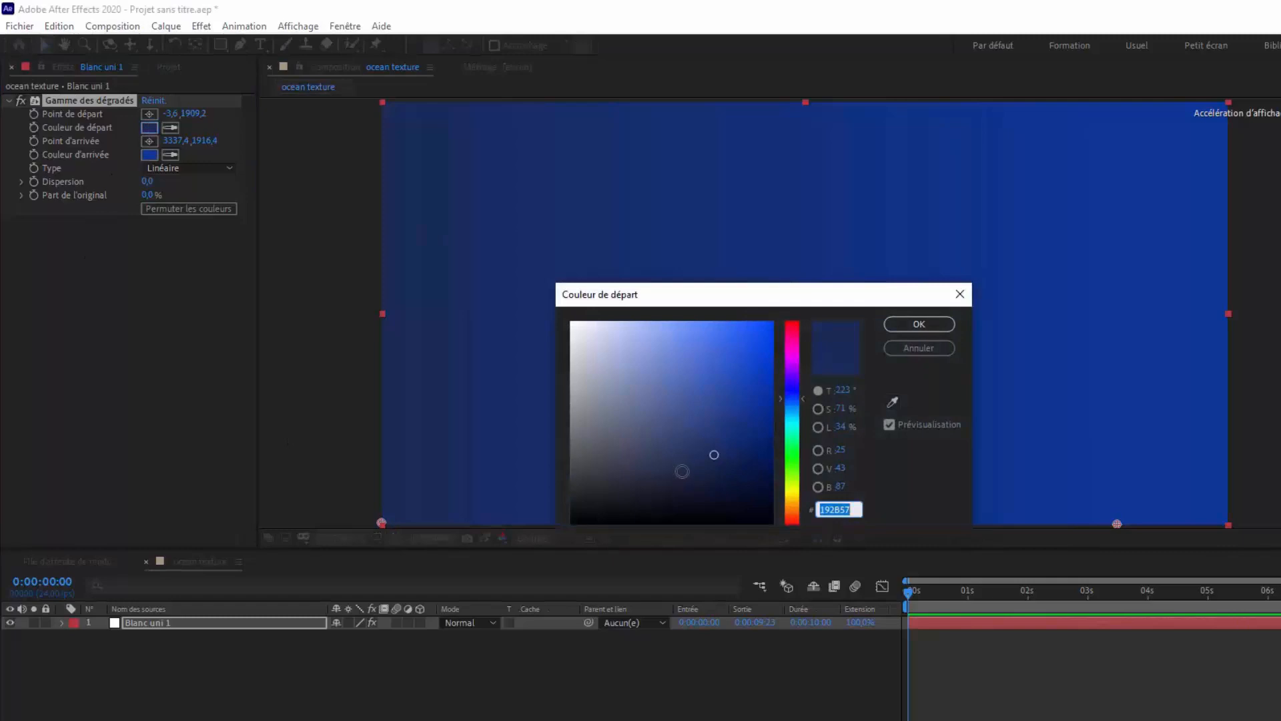
click(755, 483)
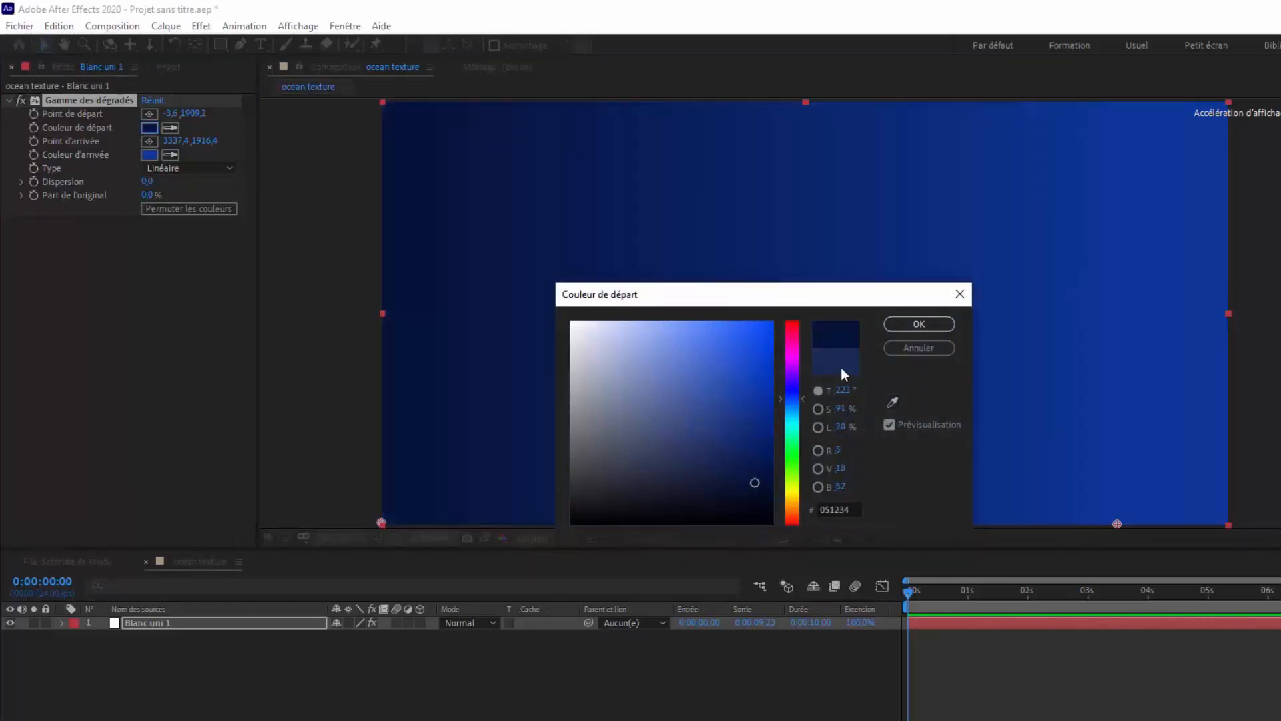
click(898, 324)
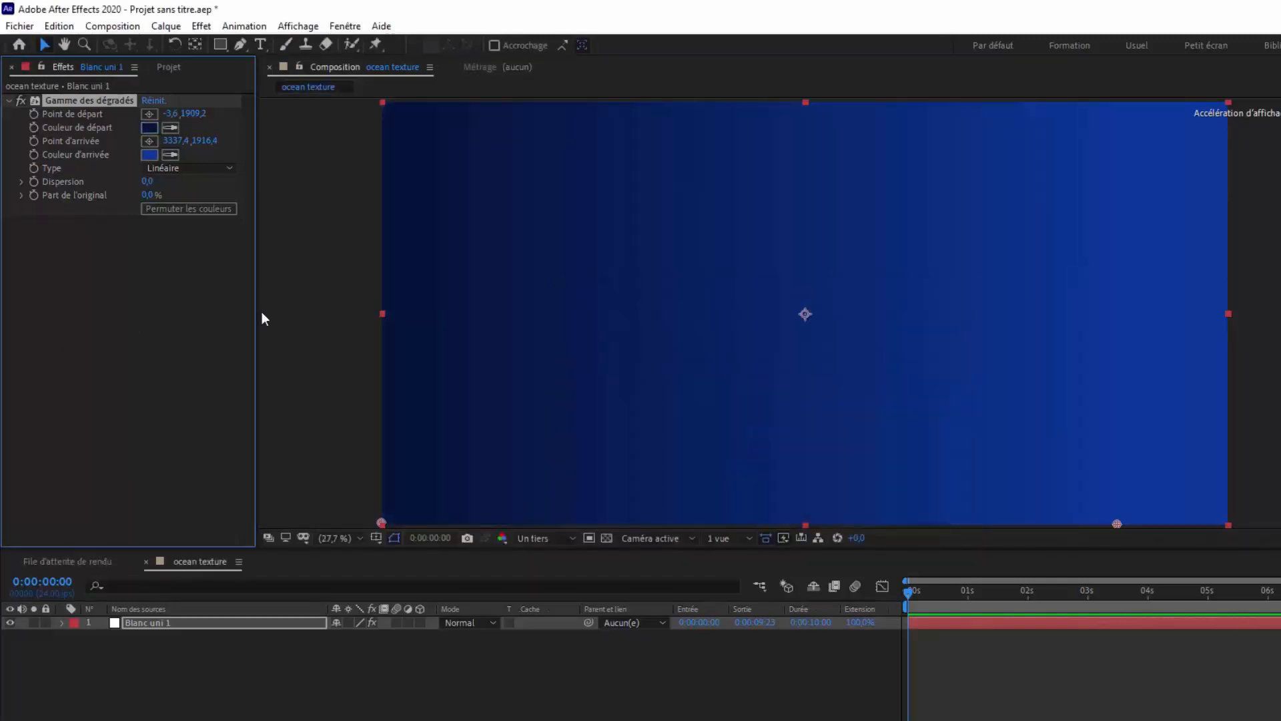
Set the gradient's Dispersion to 45 and deselect the solid layer
click(148, 182)
text(45)
click(211, 689)
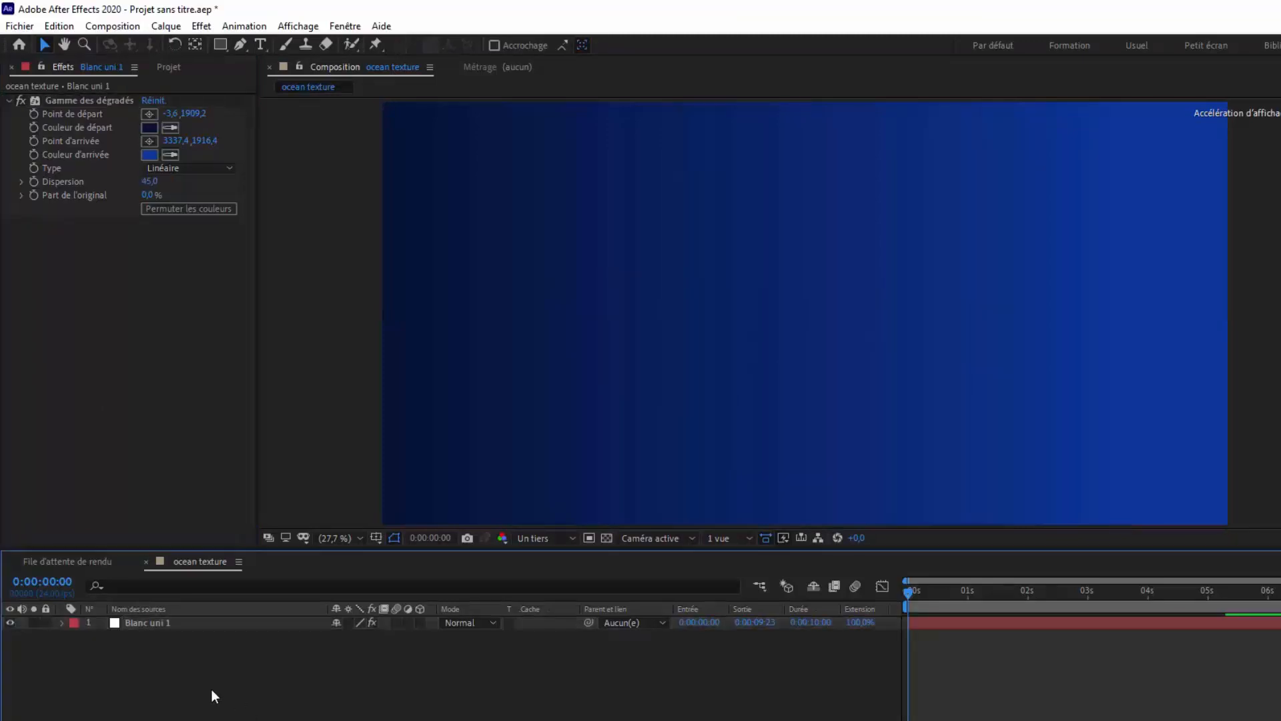
Rename the gradient solid layer as BG
right_click(135, 622)
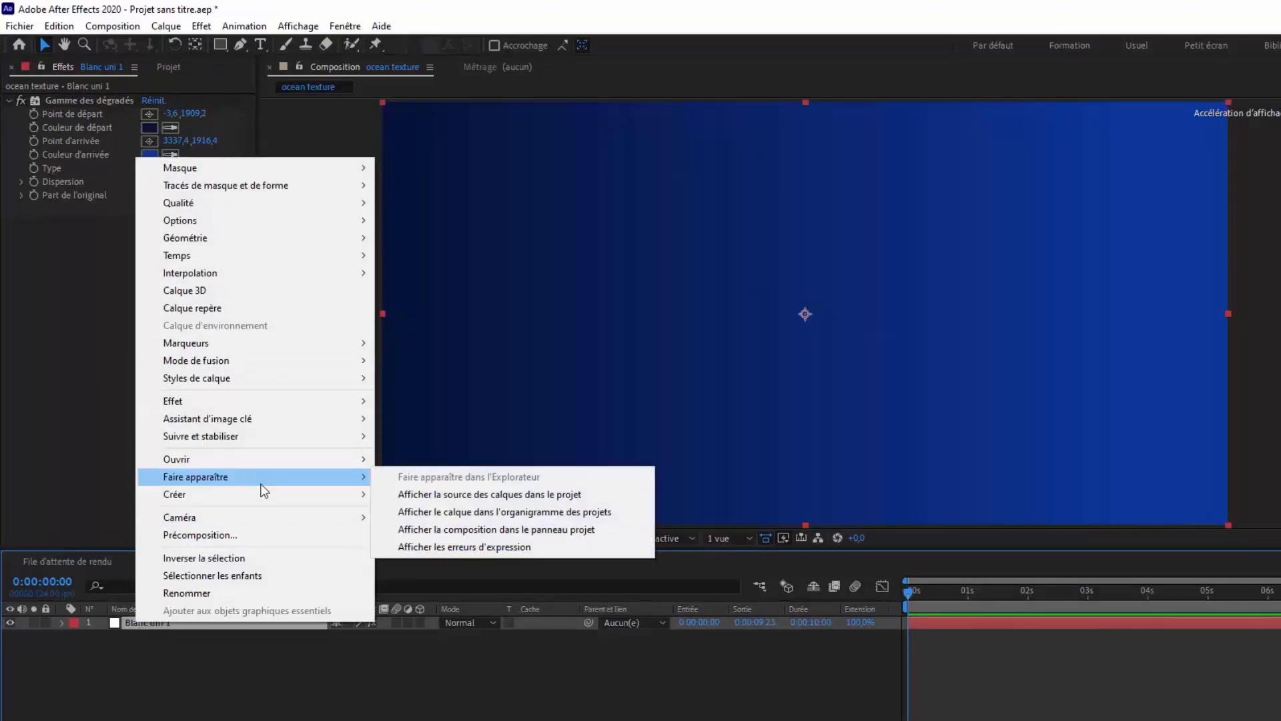
click(218, 594)
text(BG)
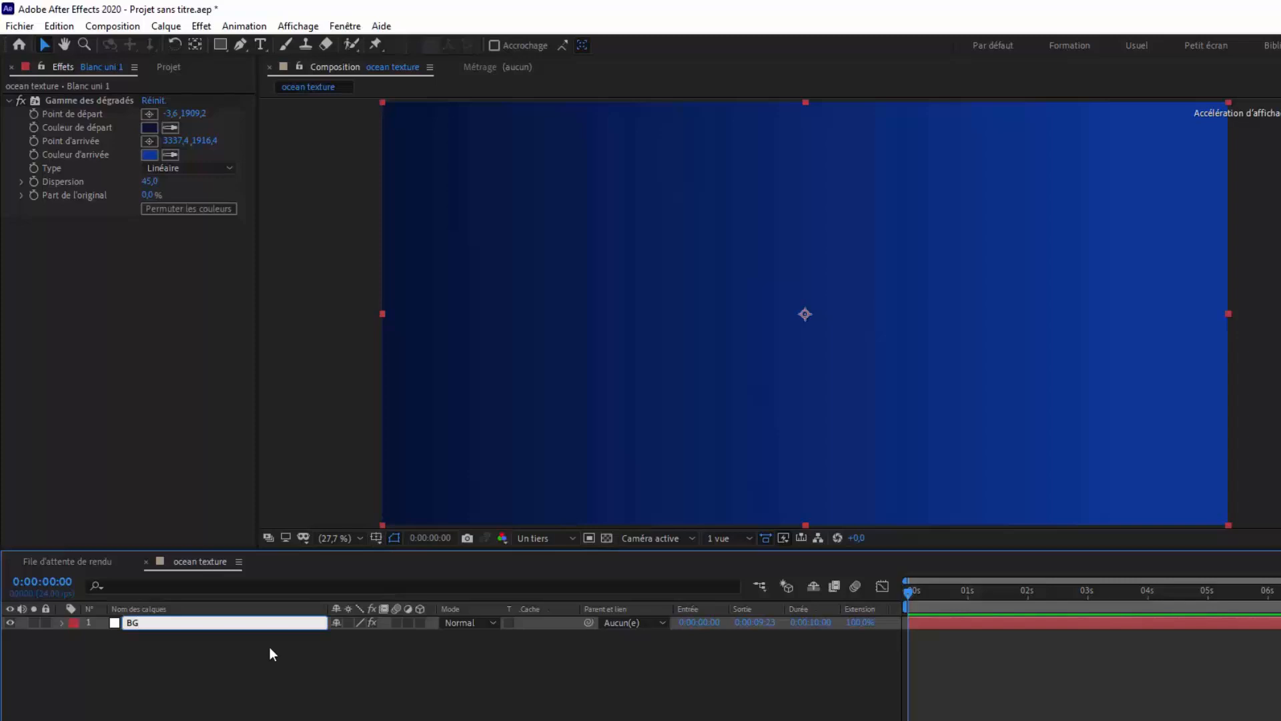
key(Return)
click(271, 659)
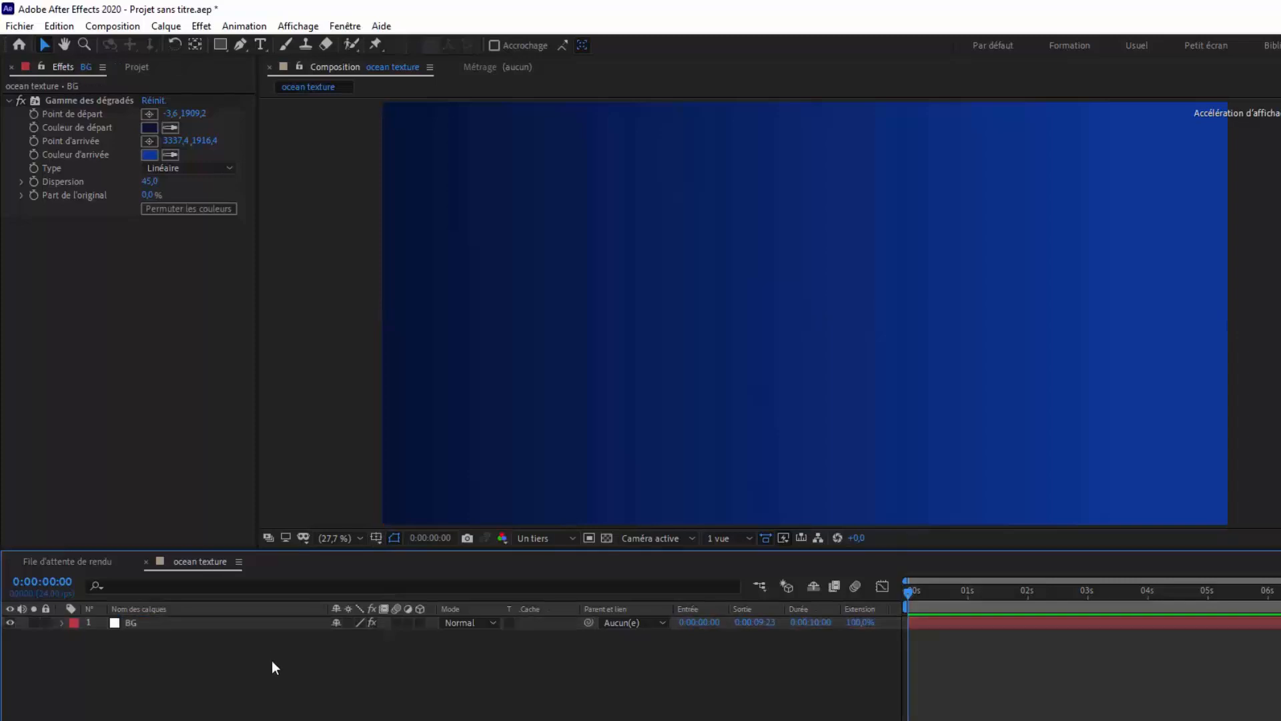
Add a second white solid at composition size above BG, named "vagues fractales"
click(175, 28)
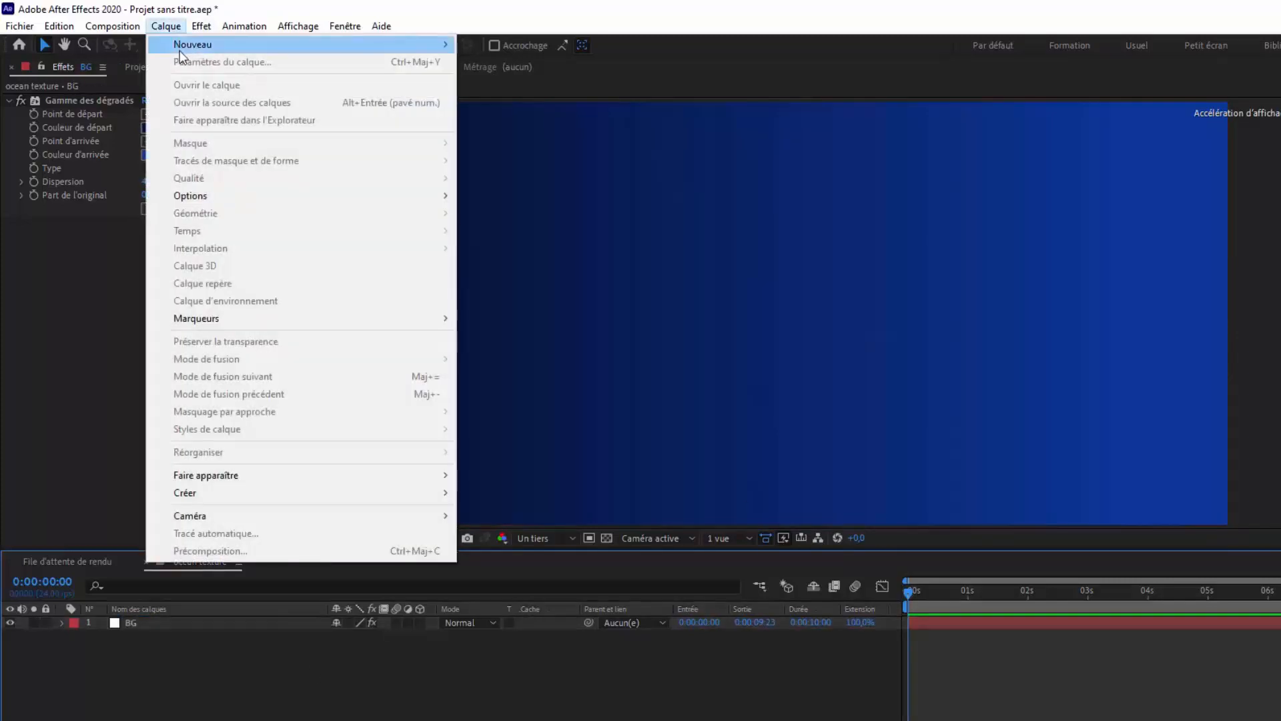
mouse_move(427, 46)
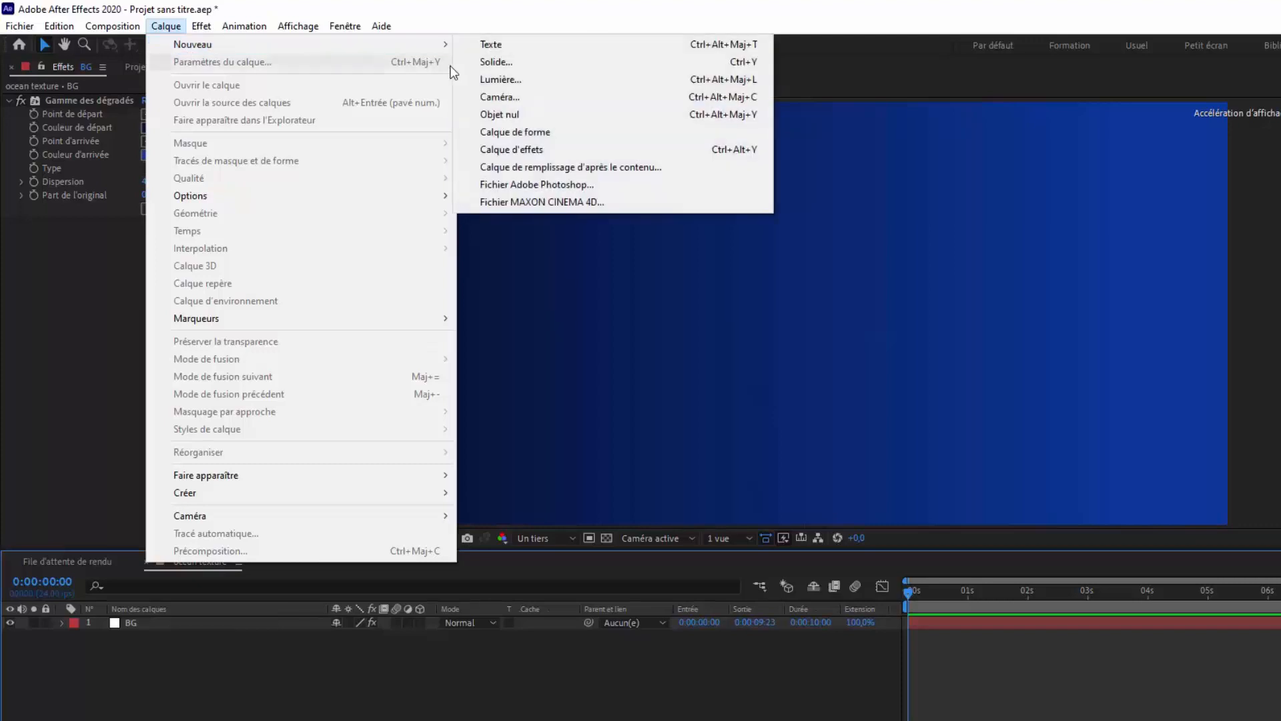
click(497, 62)
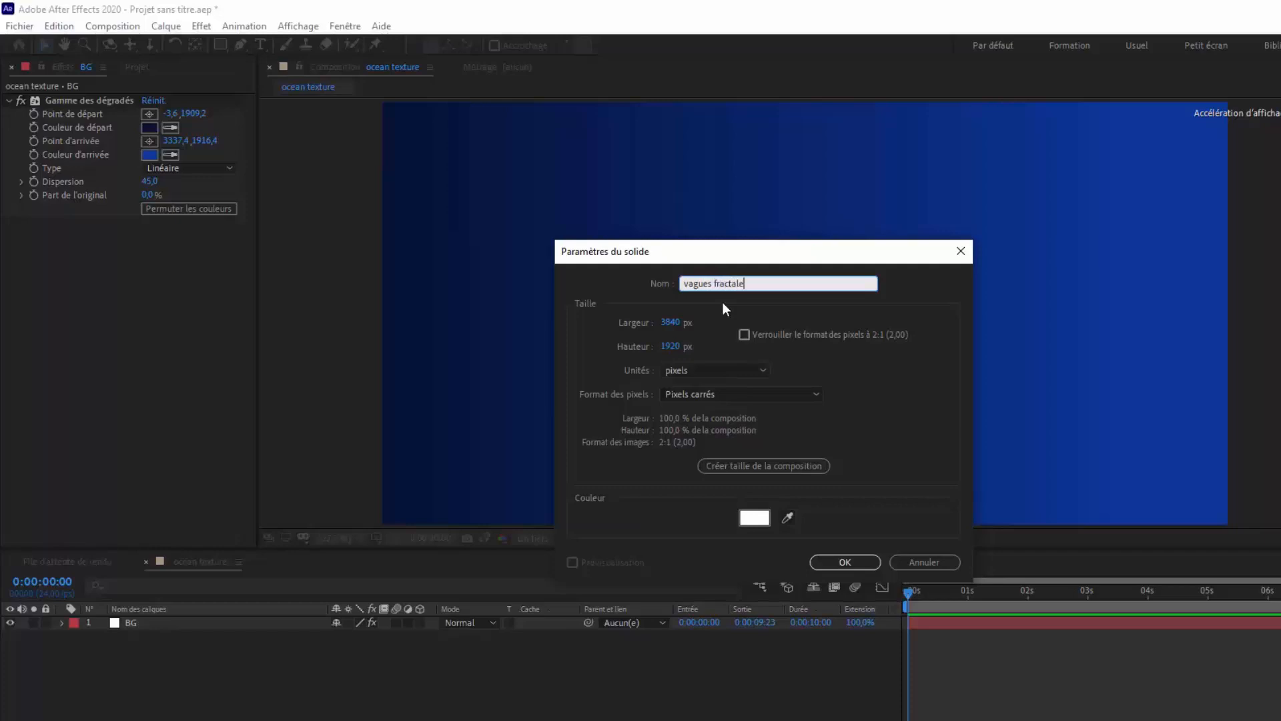
click(843, 563)
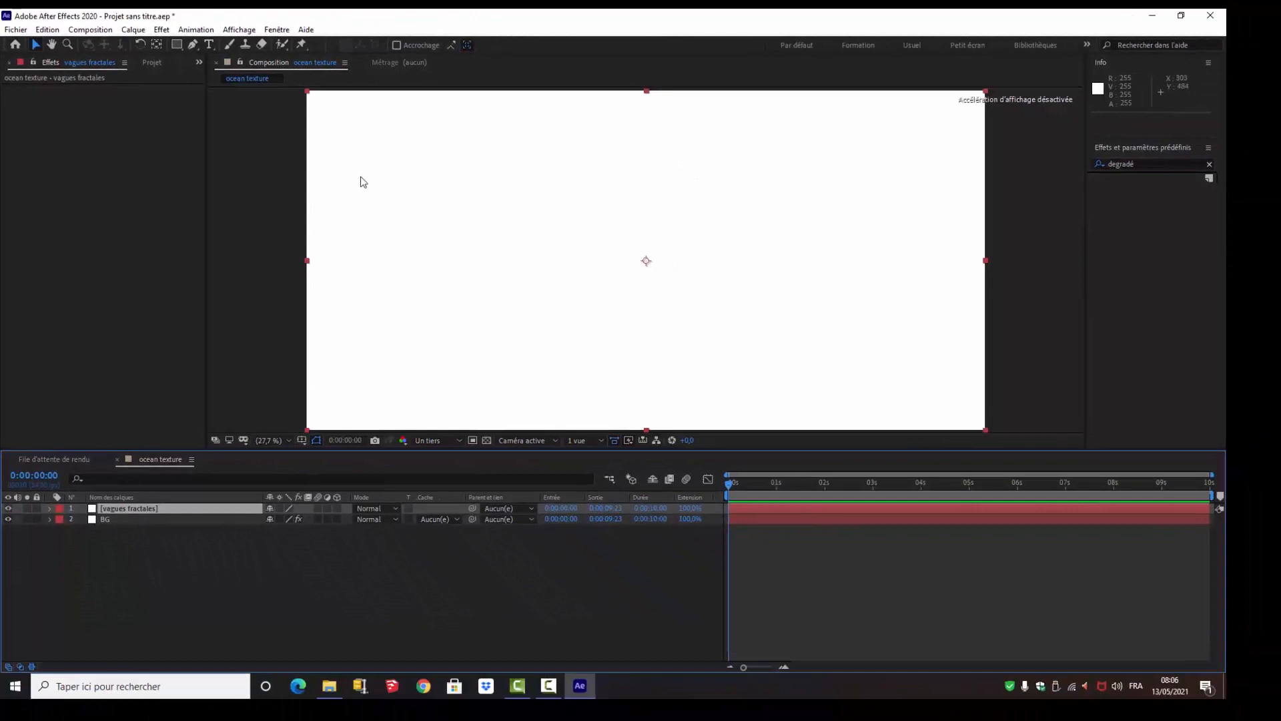
Search the effects for "bruit" and apply Bruit fractal to the "vagues fractales" layer
click(1121, 164)
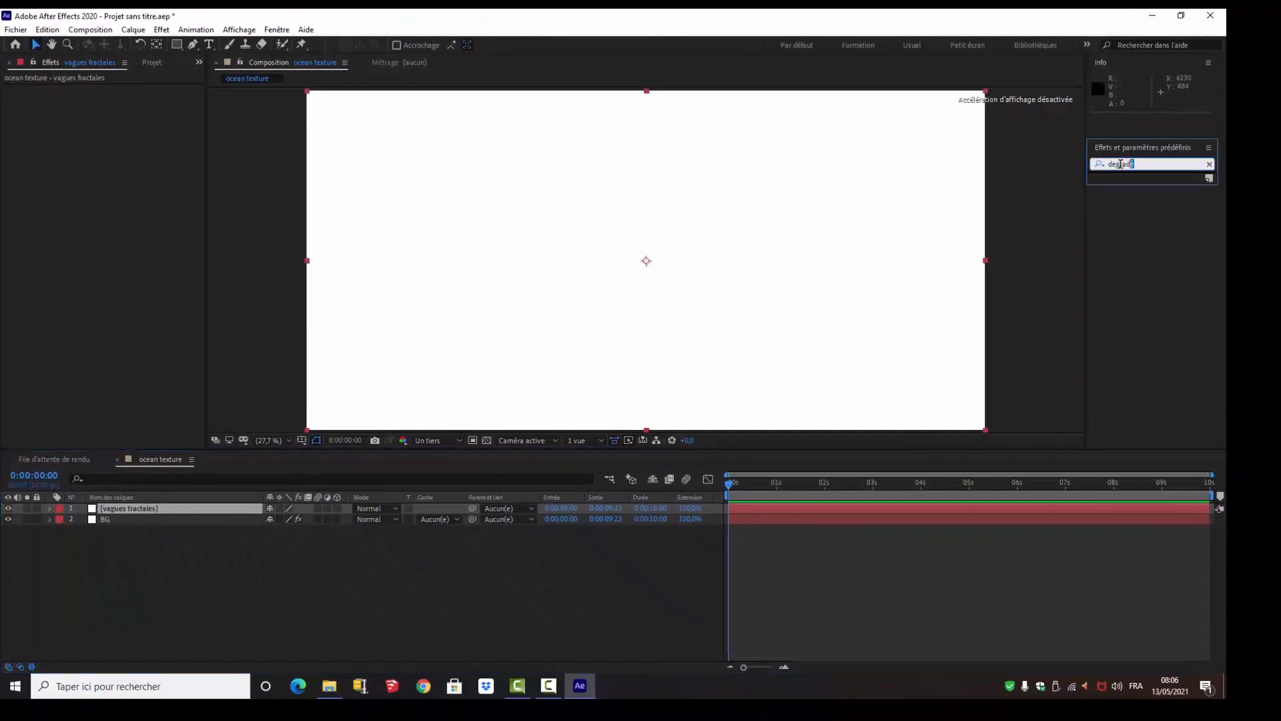
text(d)
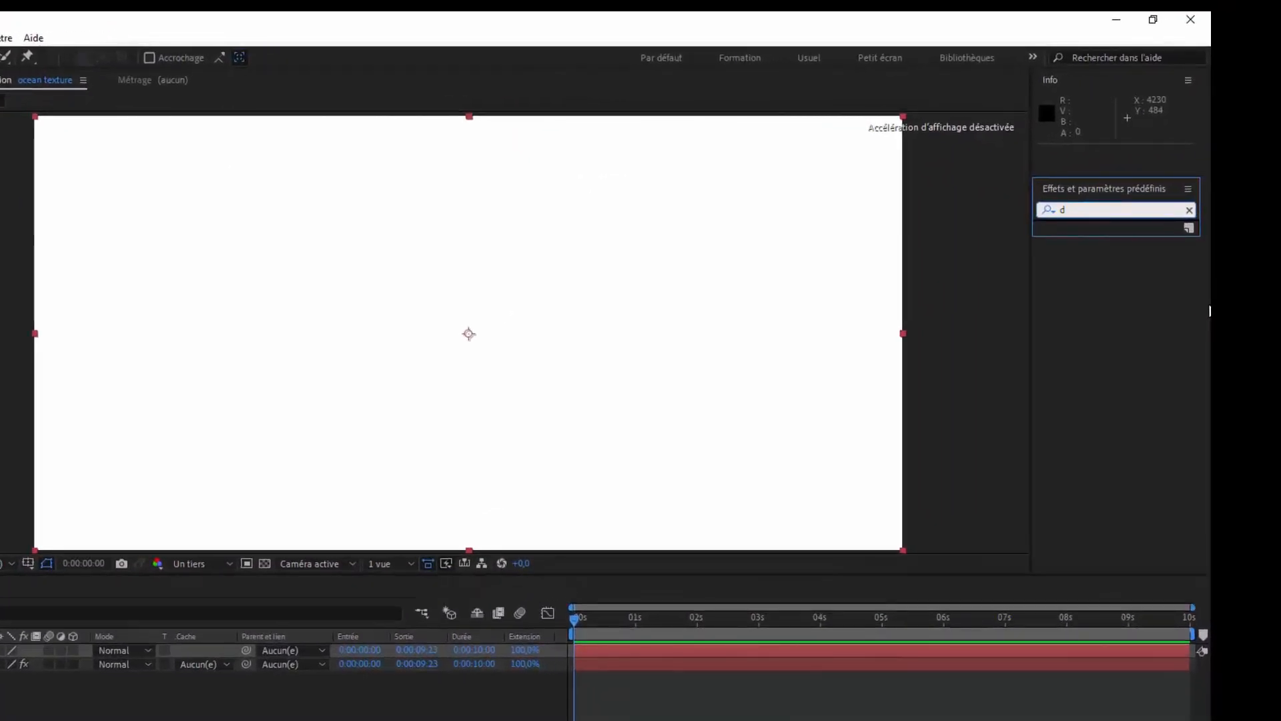
key(BackSpace)
text(br)
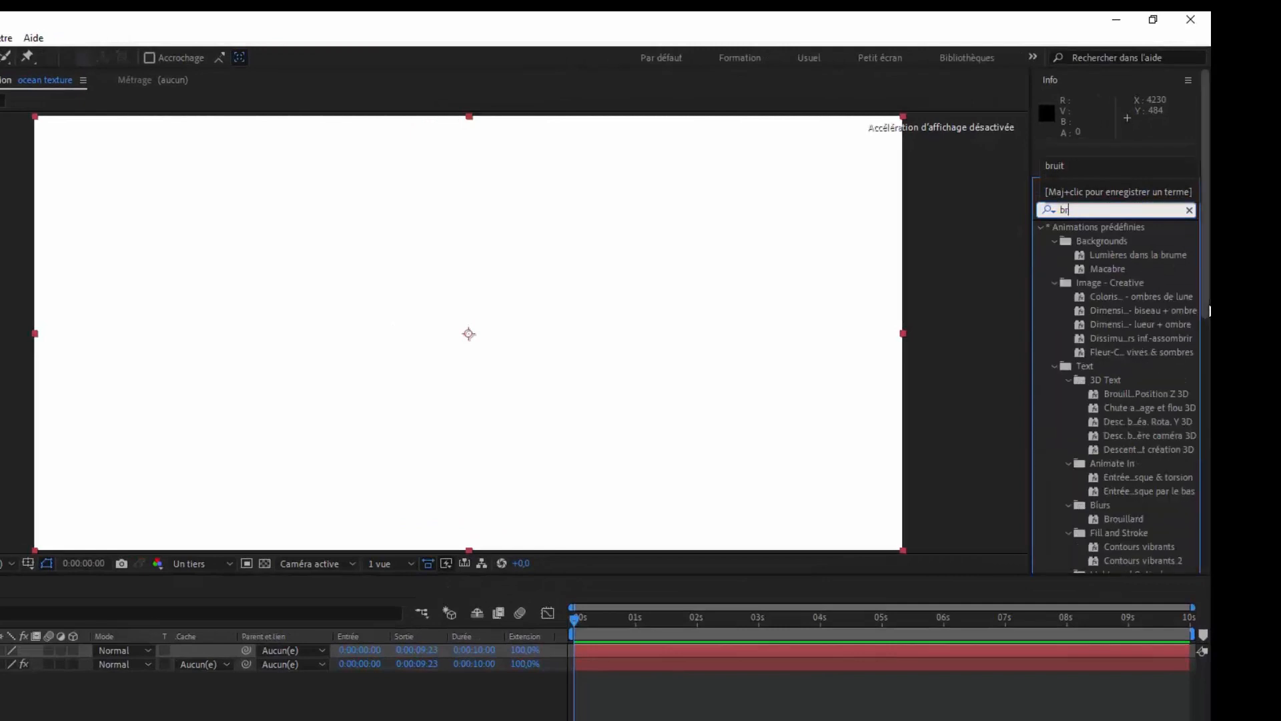
text(uit)
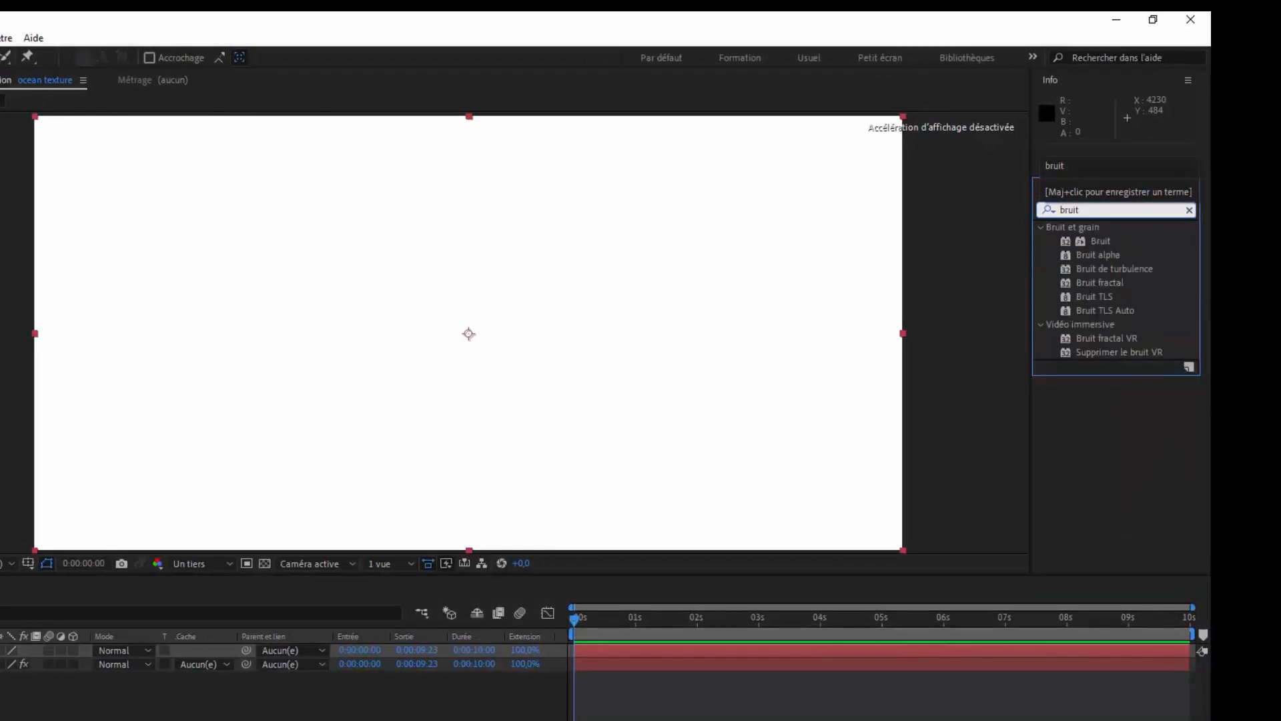
click(1084, 280)
drag(1084, 280, 473, 335)
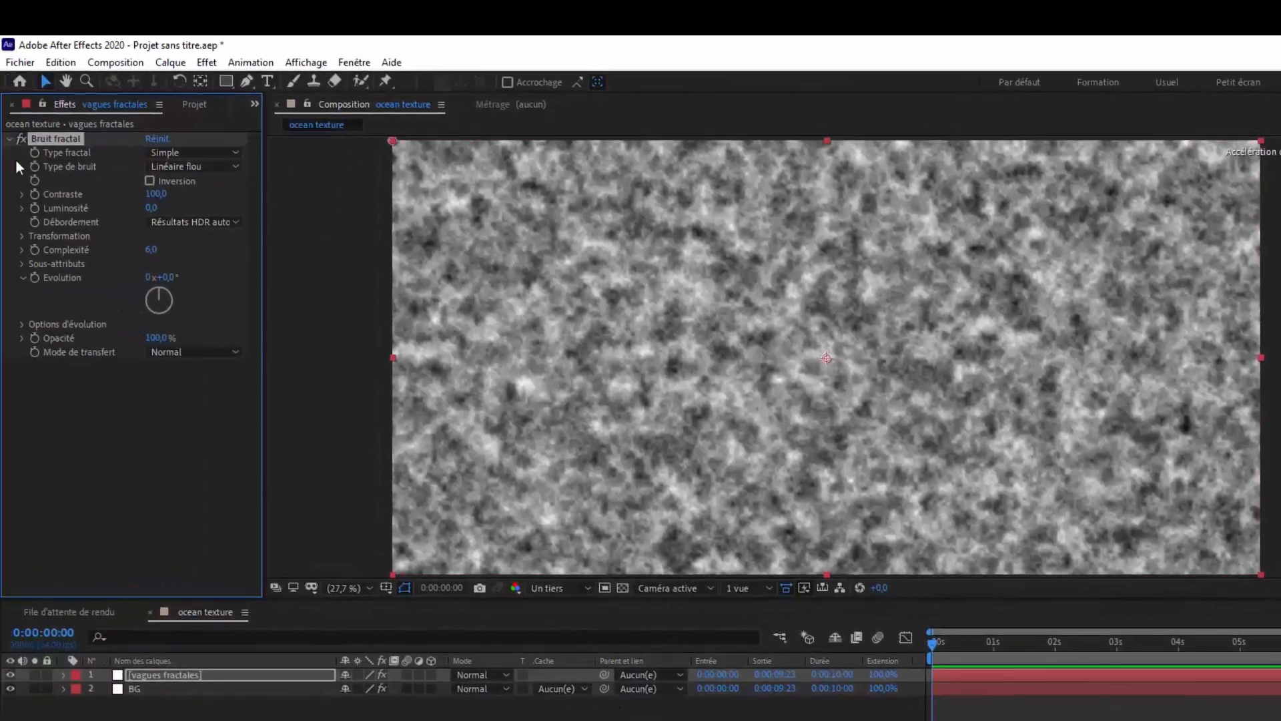
Set the Bruit fractal effect's fractal type to Dynamique and keep the noise type at Linéaire flou
click(237, 151)
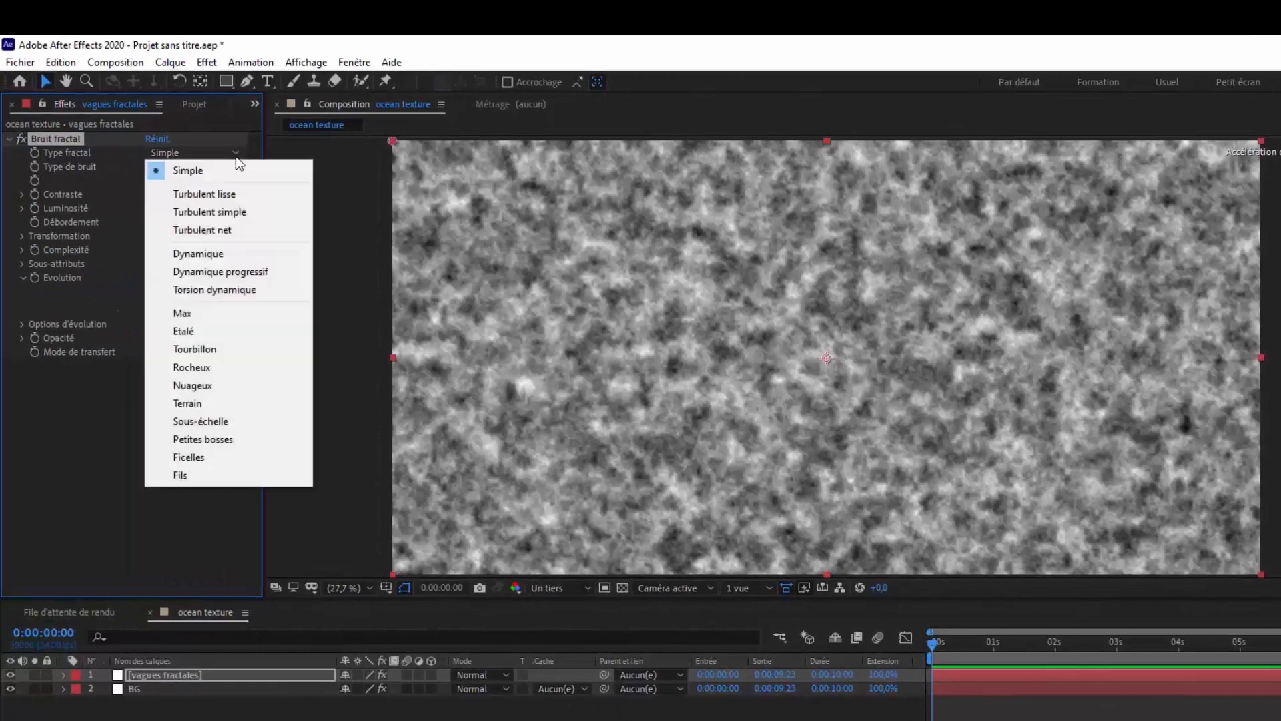
click(235, 257)
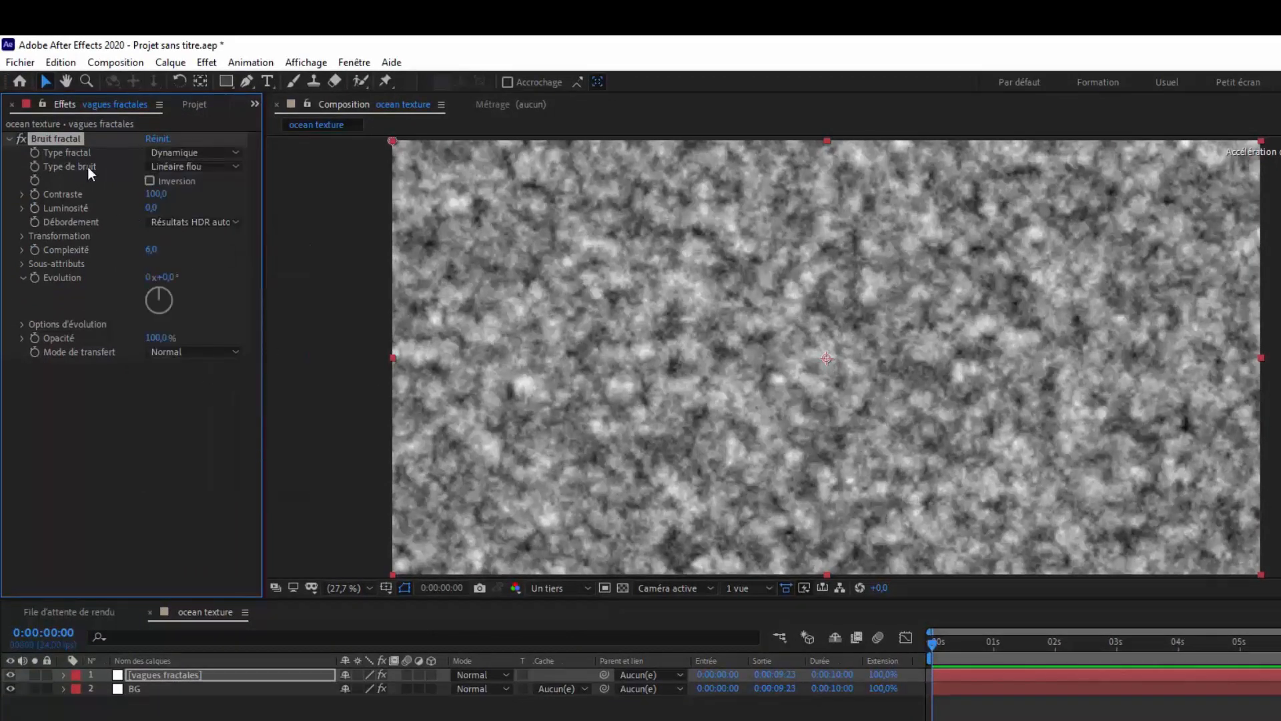
click(238, 167)
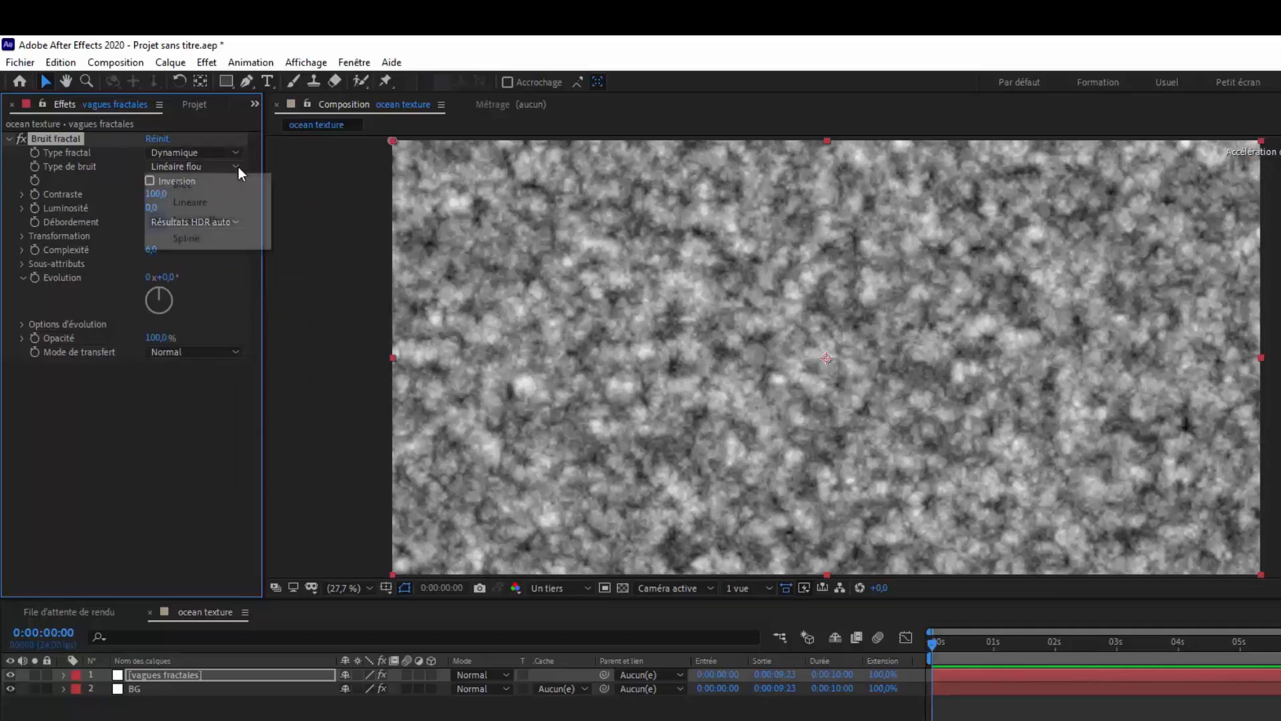
click(186, 446)
Set the fractal noise's Contraste to 345 and its Luminosité to 50
click(155, 193)
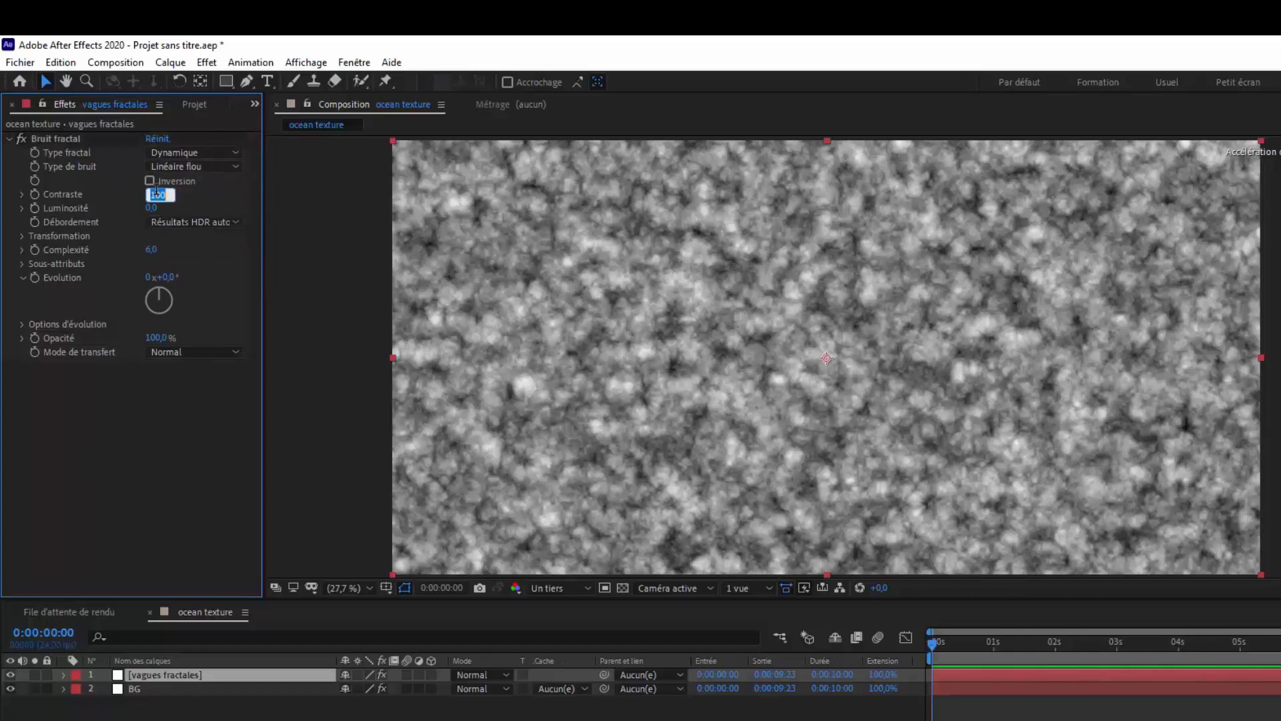
text(345)
click(150, 208)
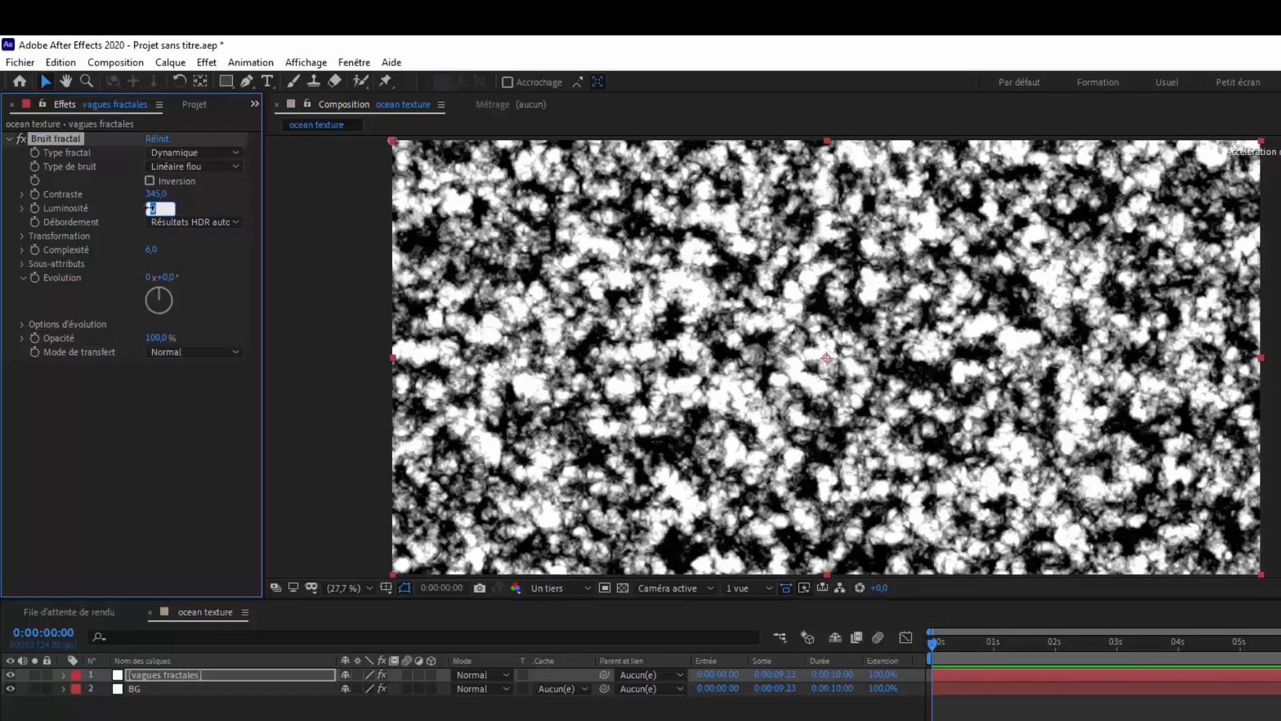
text(-30)
key(Return)
Set the fractal noise's Complexité to 8,5
click(151, 249)
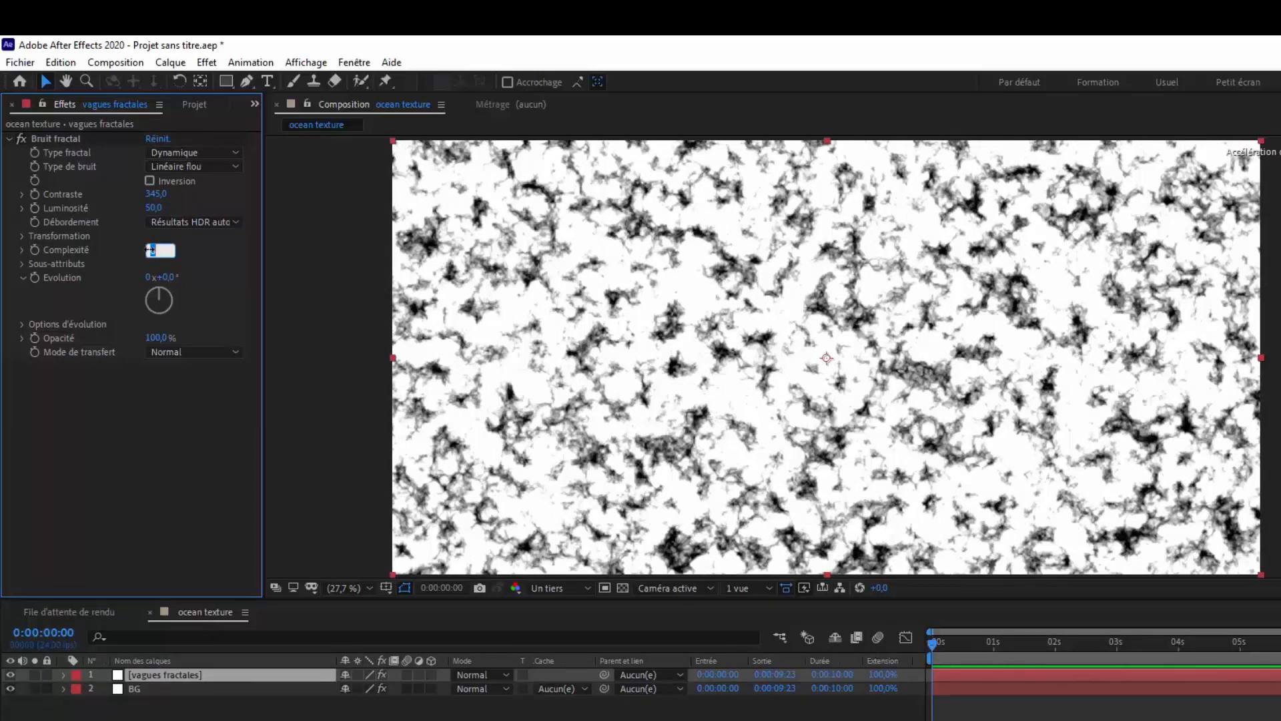
text(8,5)
key(Return)
In the fractal noise's Sous-attributs, set Sous-influence to 93 and Sous-échelle to 60
click(21, 263)
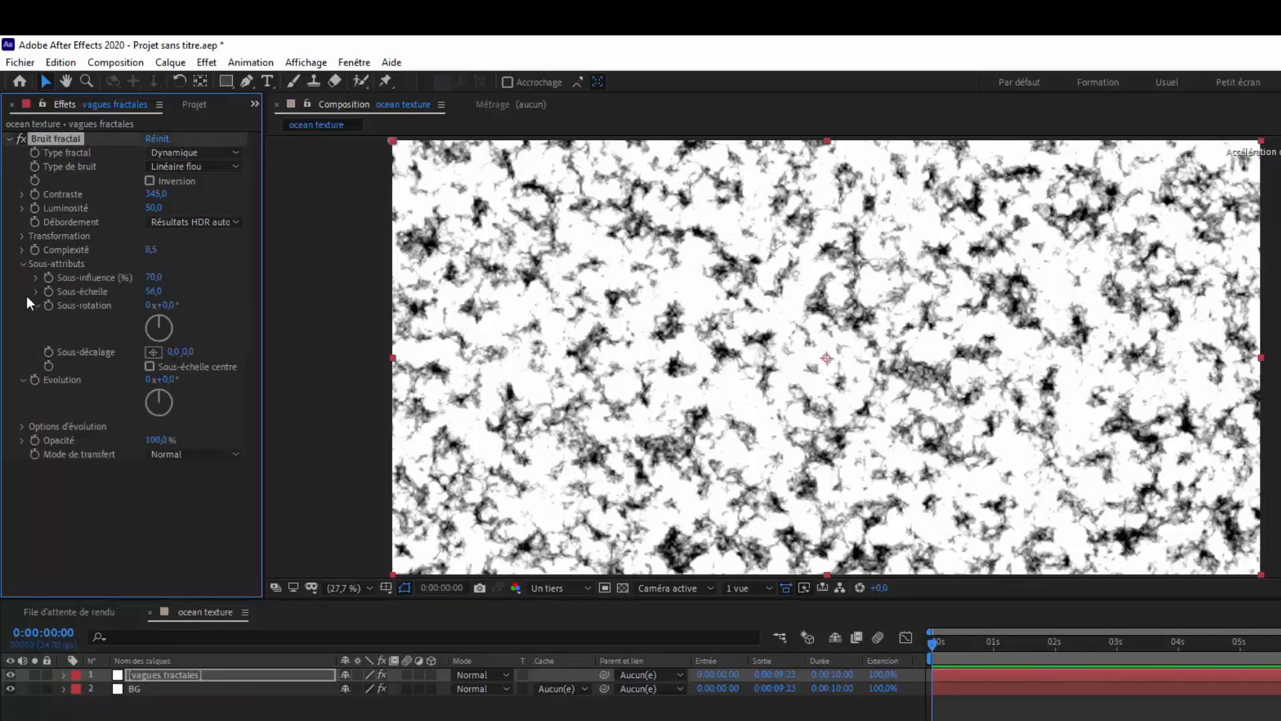
click(154, 277)
text(93)
click(160, 292)
text(60)
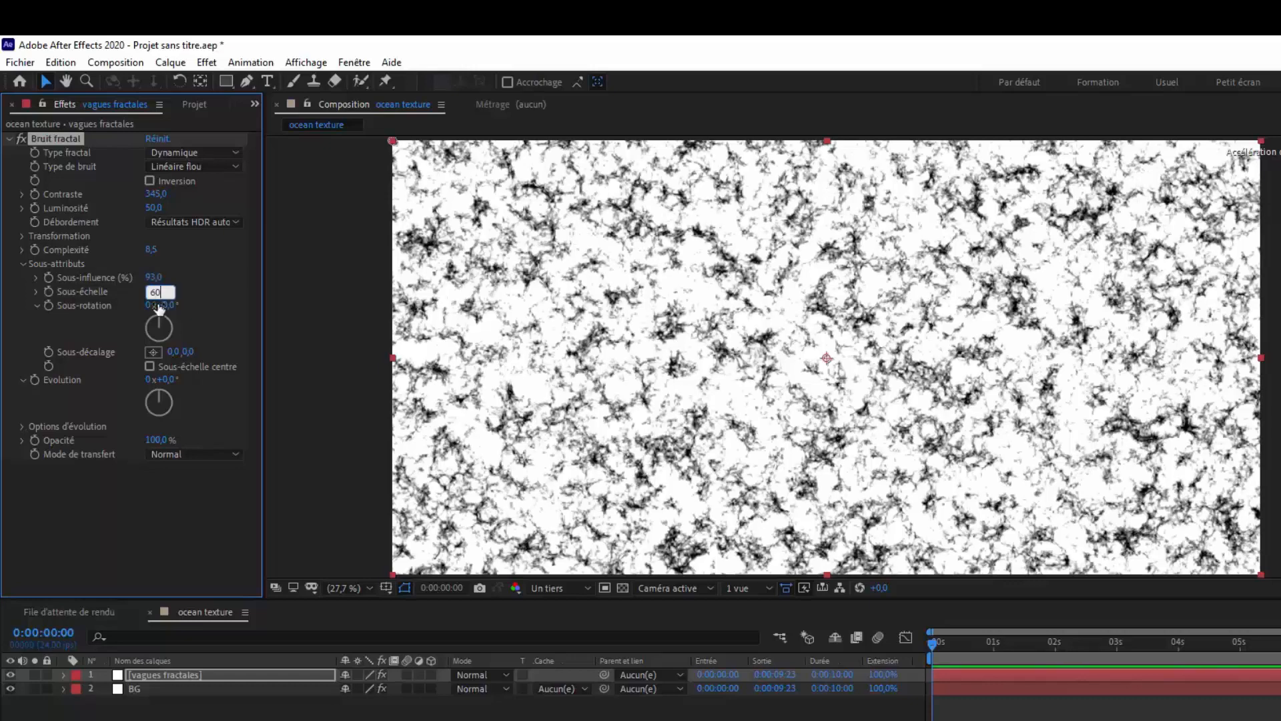
key(Return)
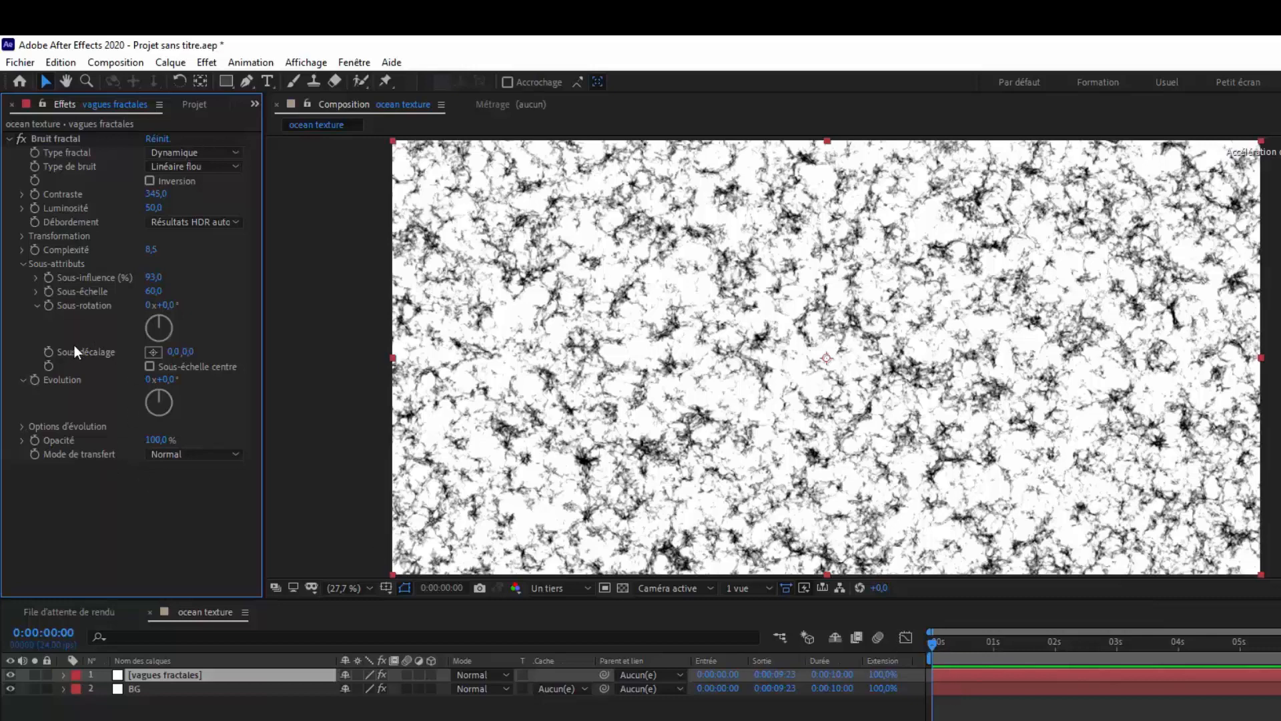
Animate the fractal noise's Evolution with a keyframe at the composition's start and one of 232° at 5 seconds
click(34, 380)
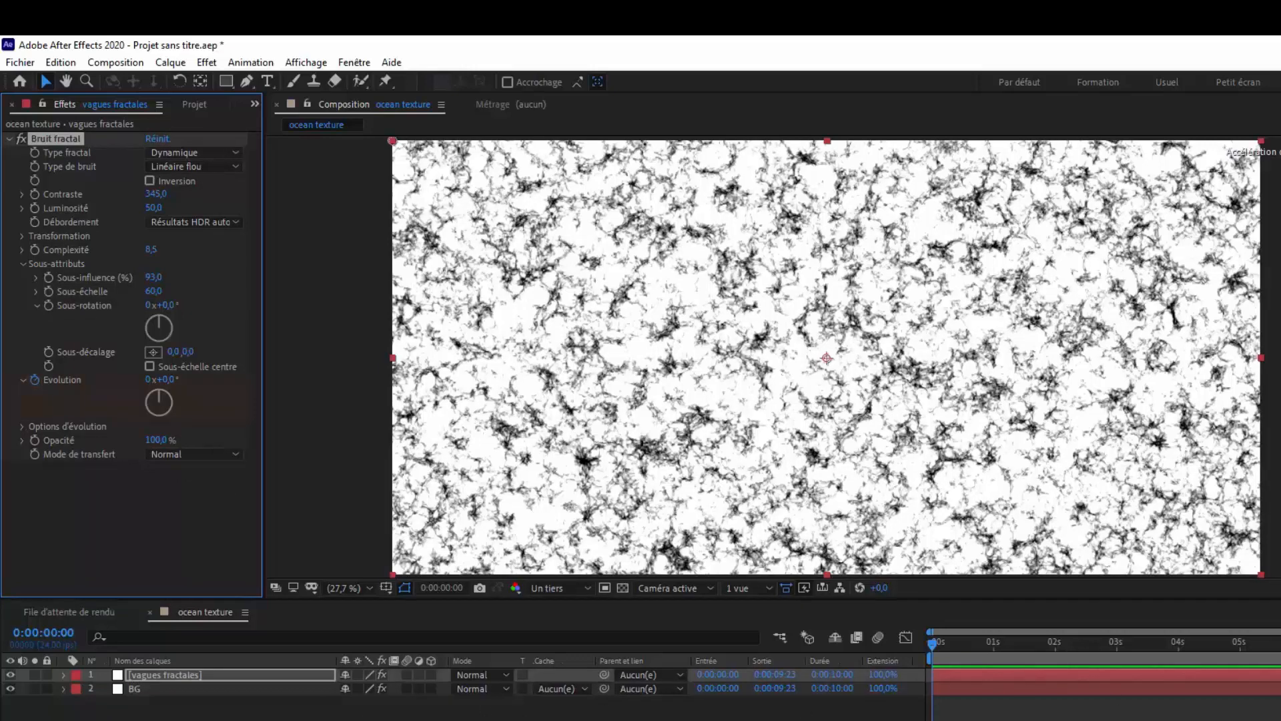
key(u)
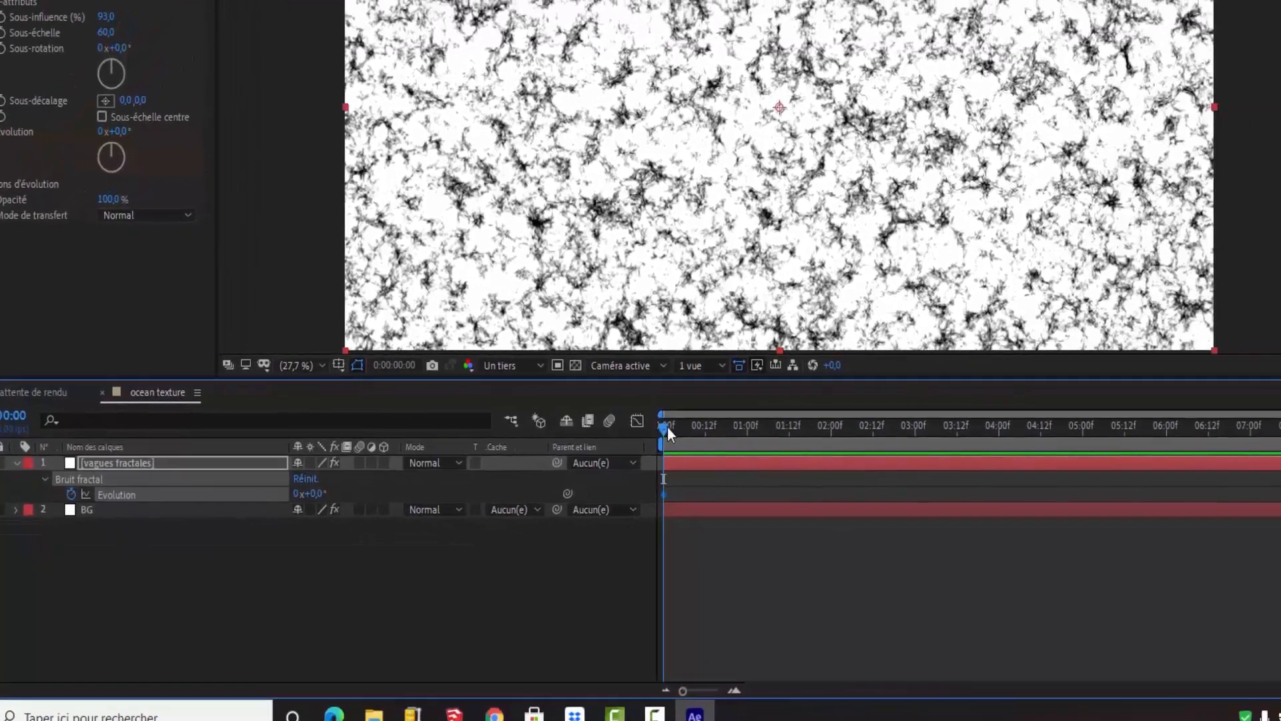
drag(663, 428, 1033, 448)
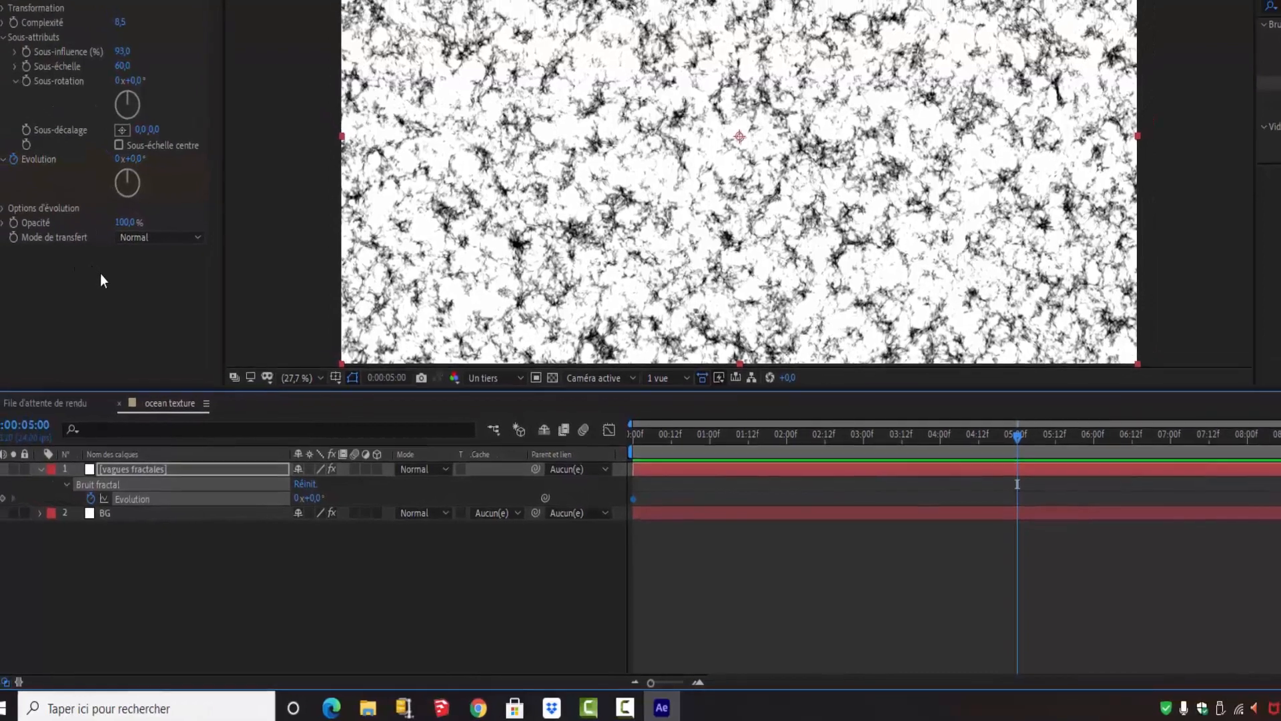
click(114, 139)
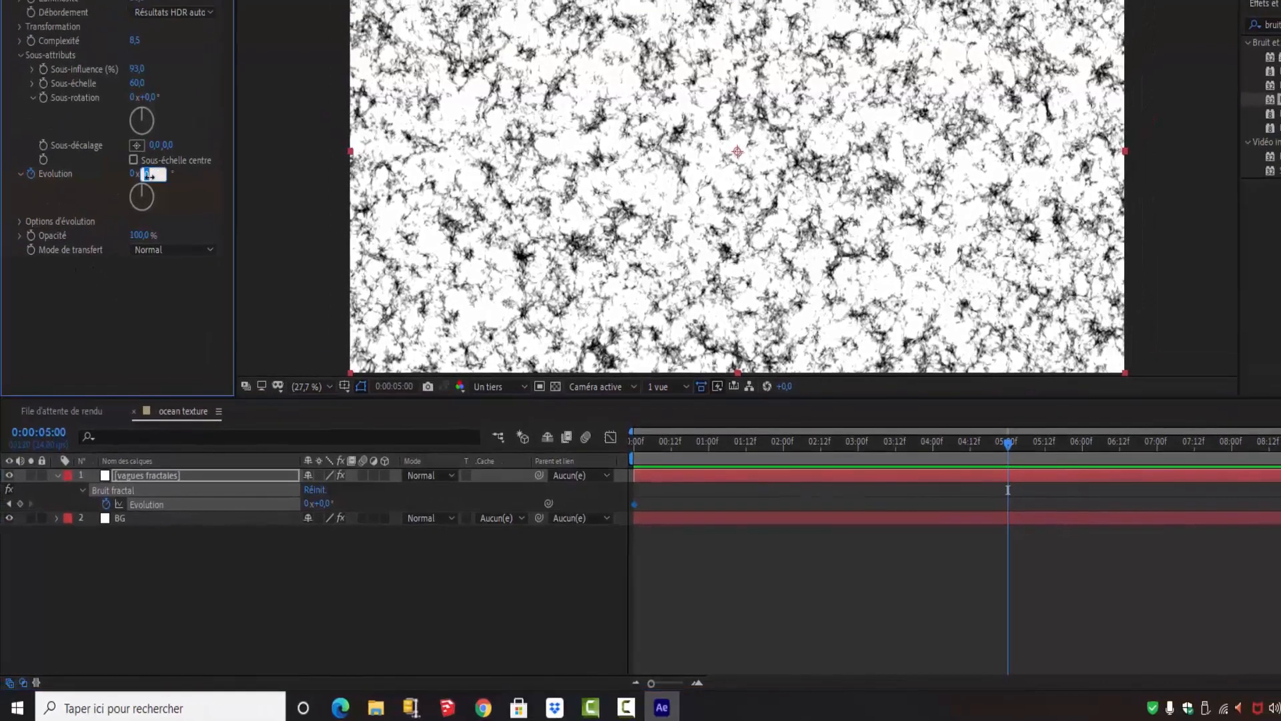
text(232)
key(Return)
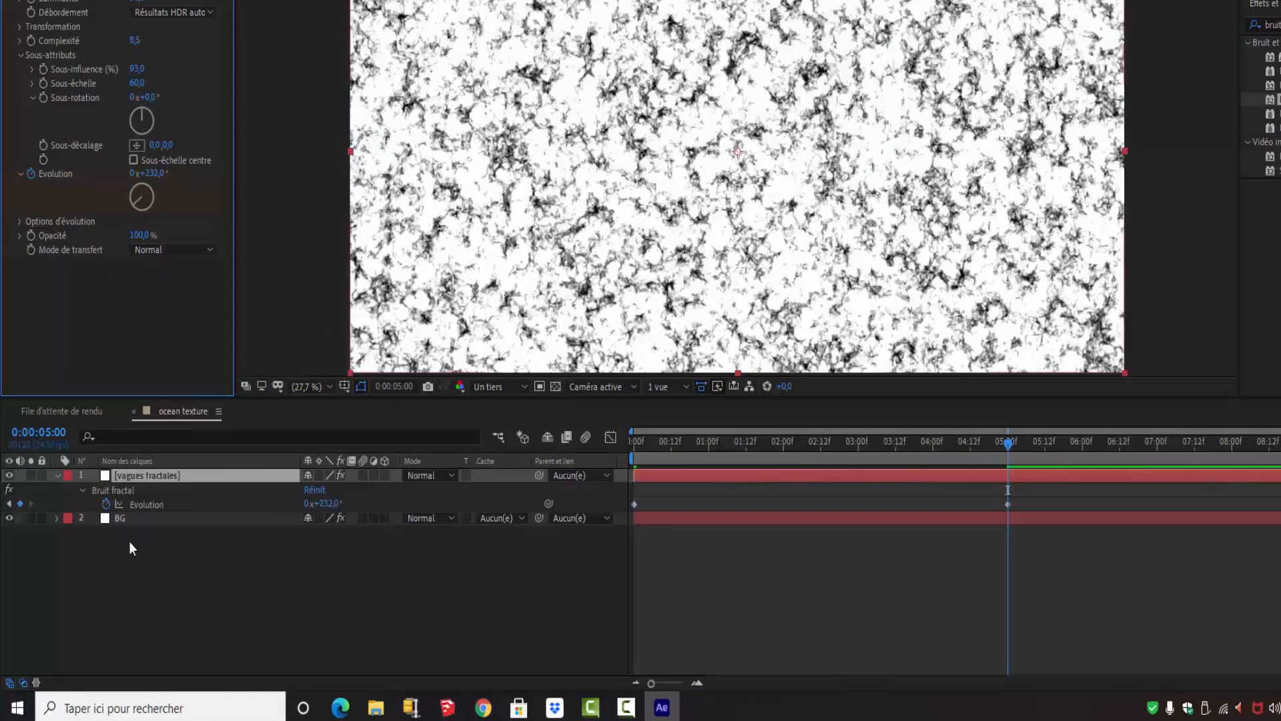
Add the expression loopOut("offset") to the Evolution property of the "vagues fractales" layer's fractal noise
alt+click(108, 502)
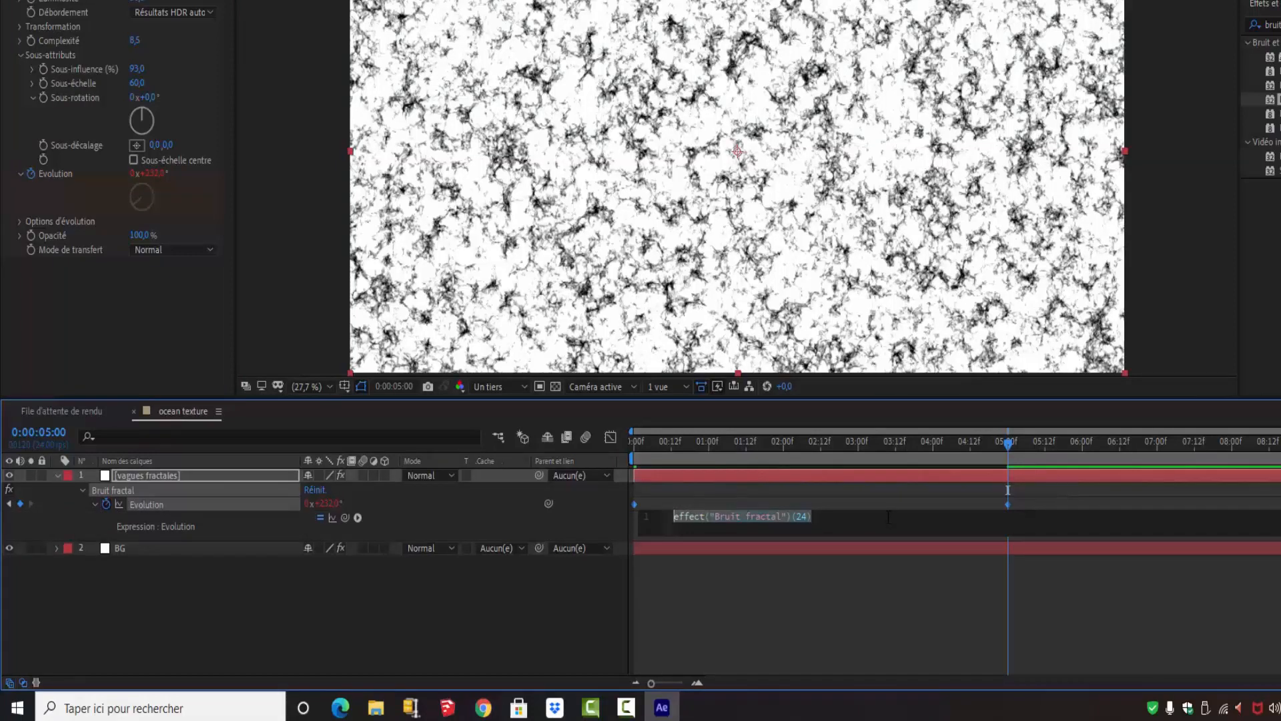
text(lo)
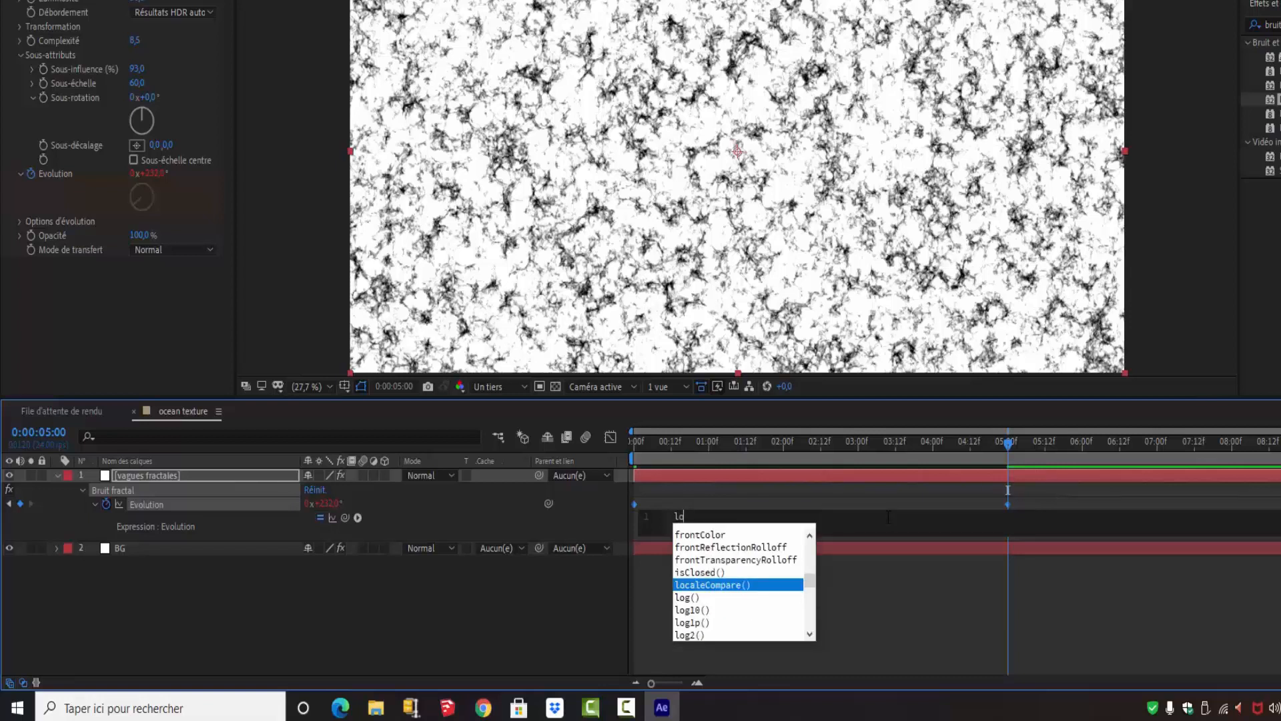
text(o)
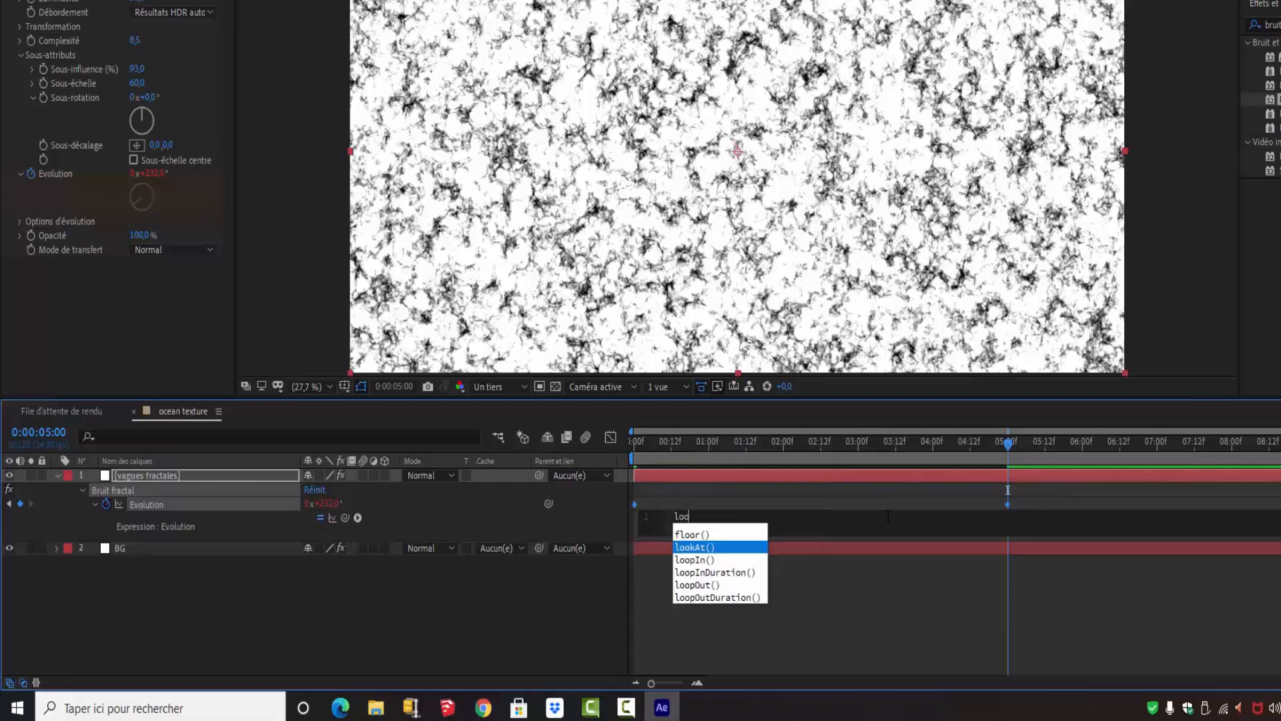
text(p)
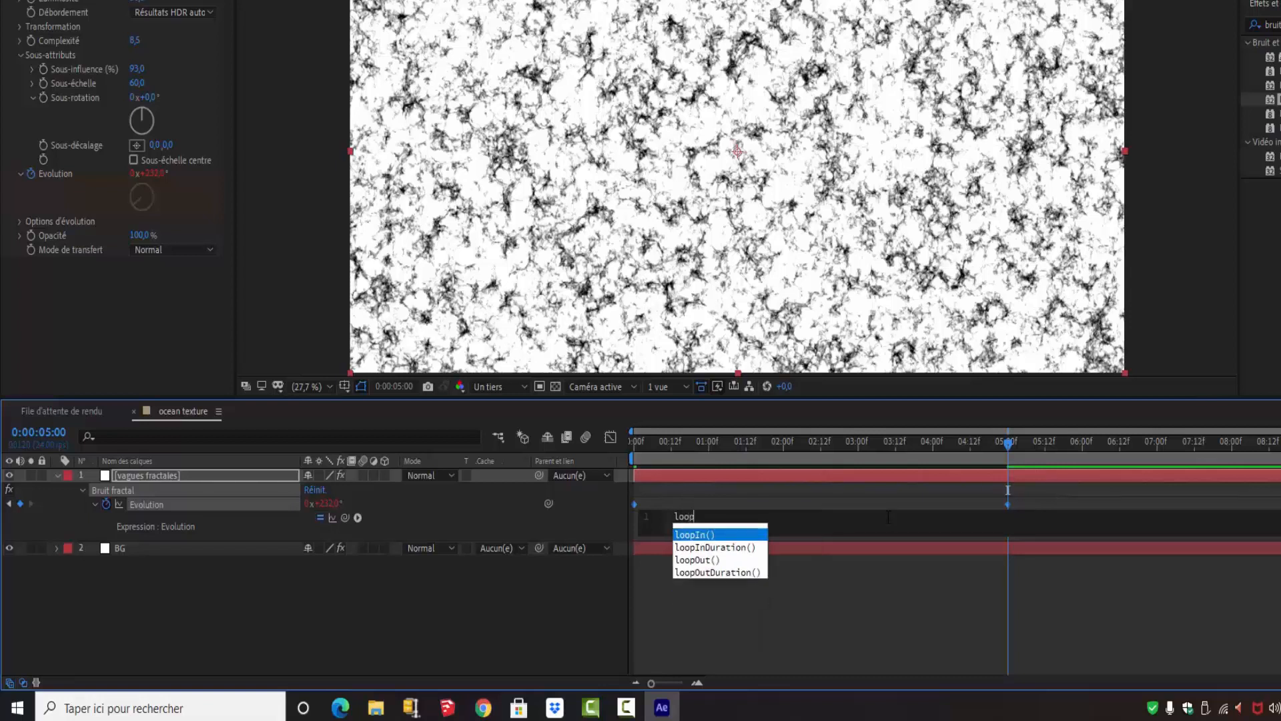
click(691, 560)
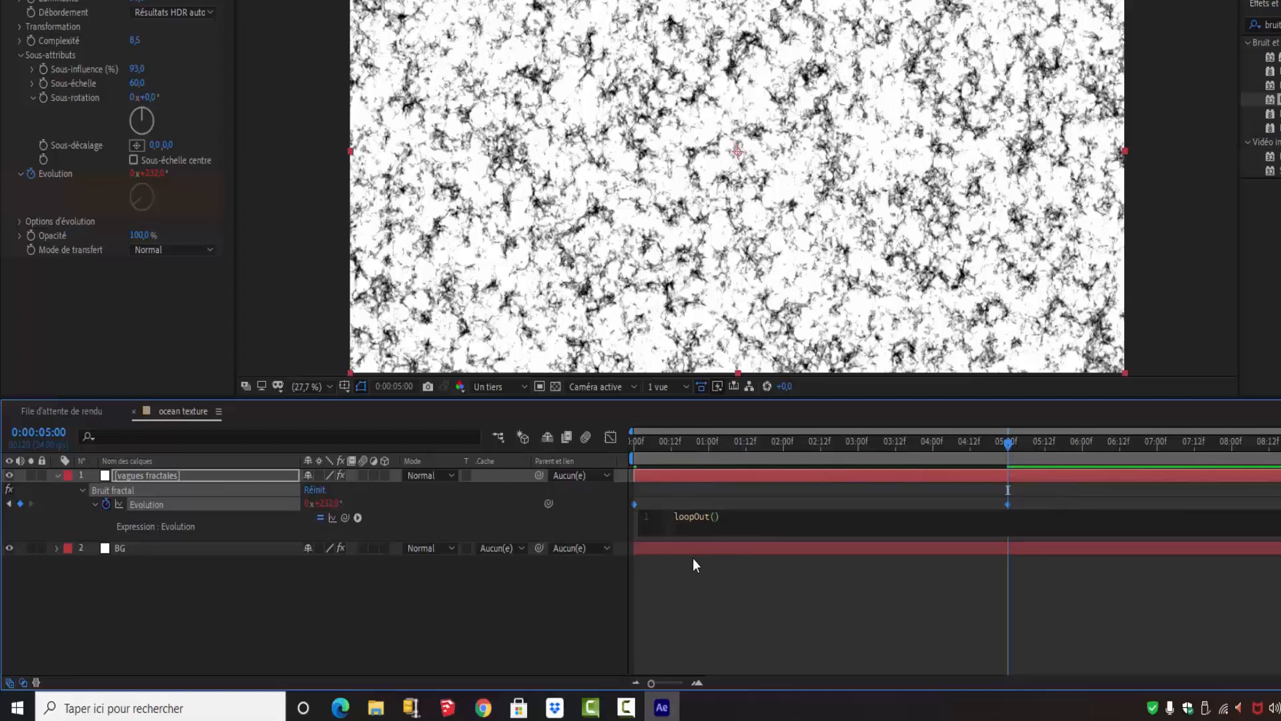
text(")
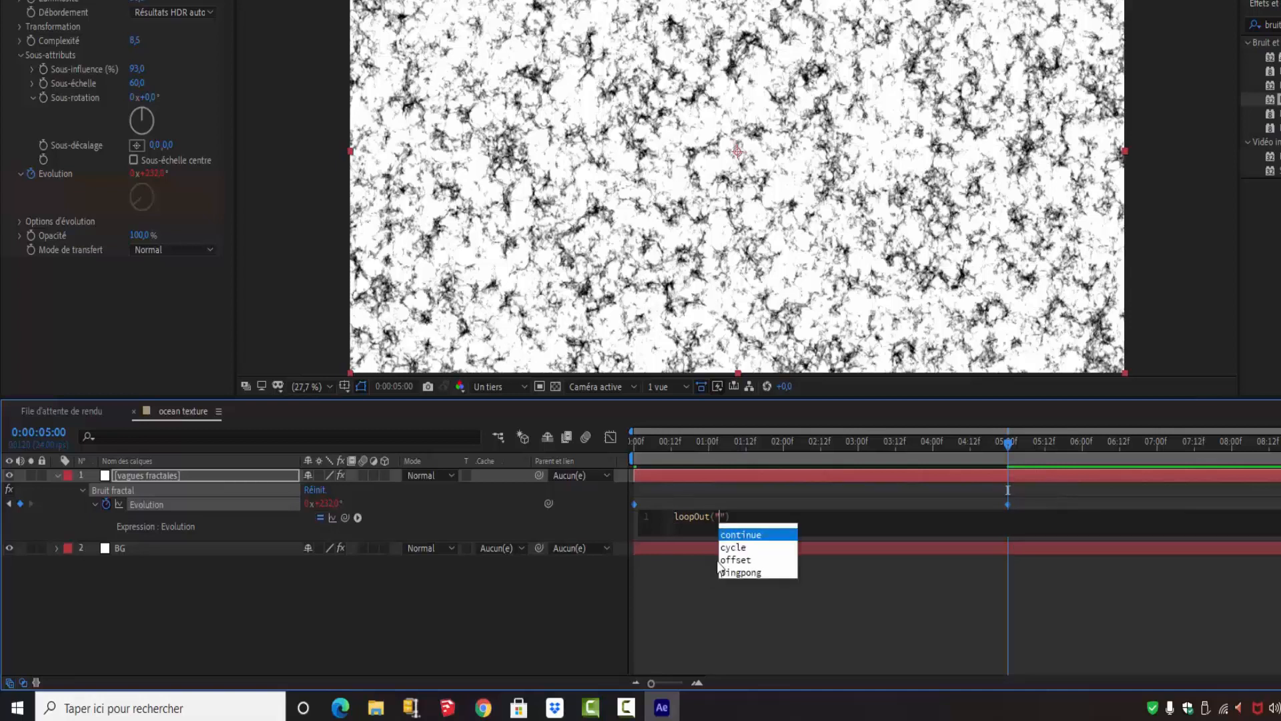
click(738, 562)
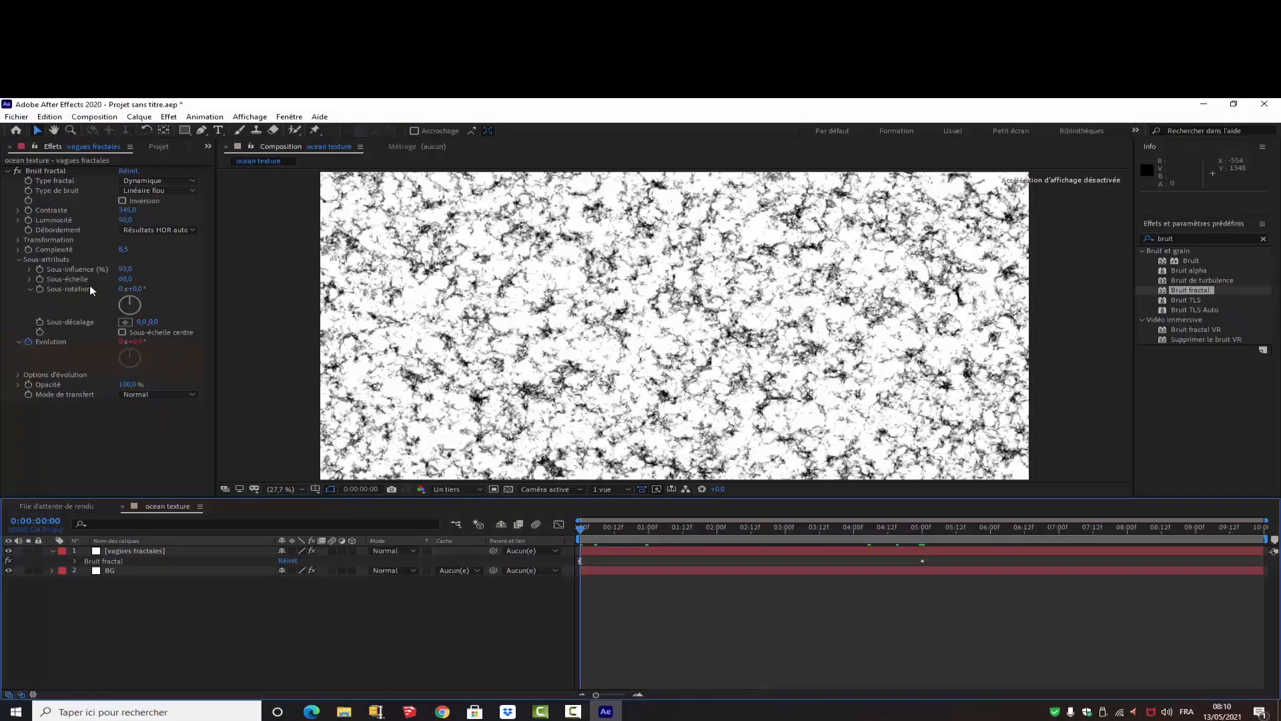
In the fractal noise's Transformation settings, turn off Echelle uniforme and set Largeur d'échelle to 80
click(18, 240)
click(30, 271)
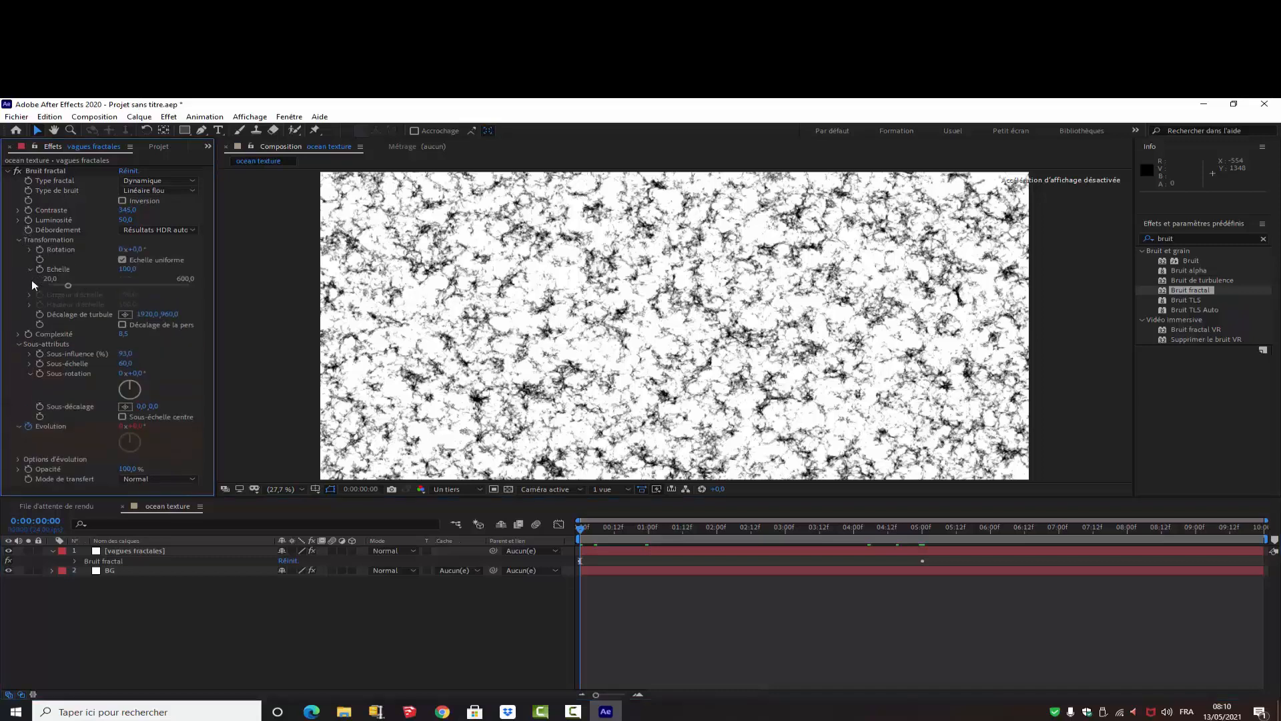
click(122, 260)
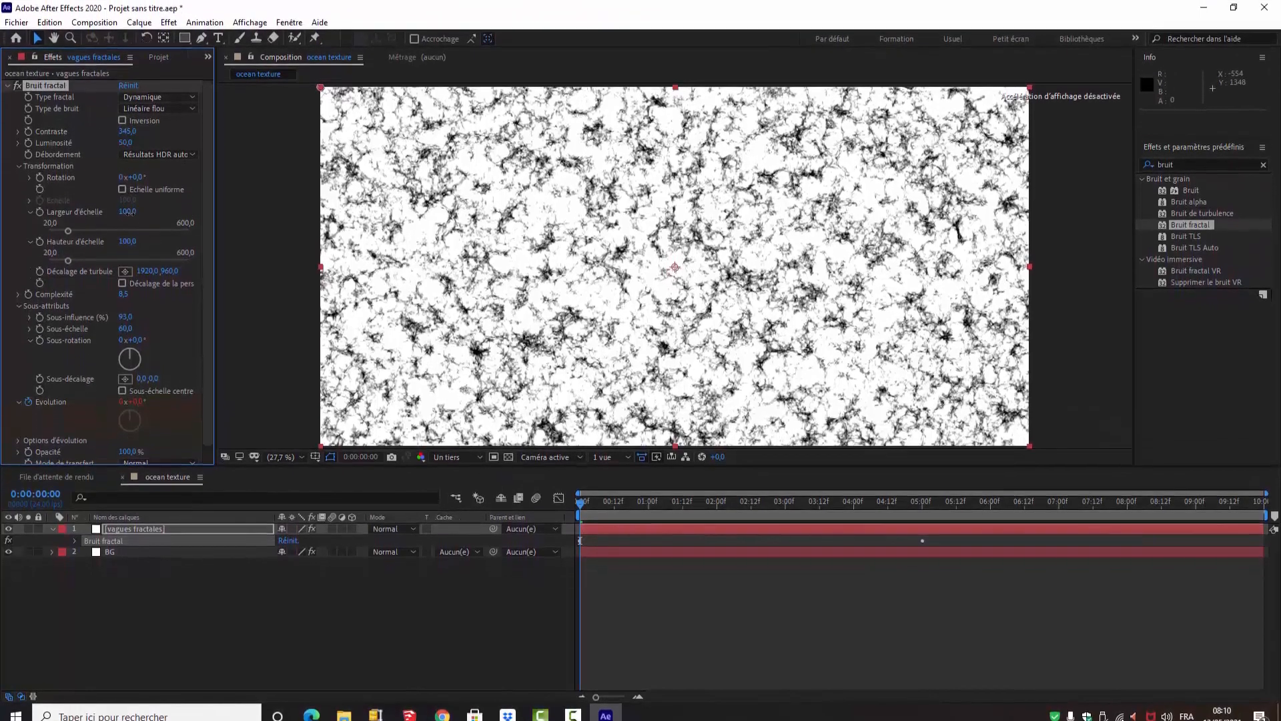
click(128, 279)
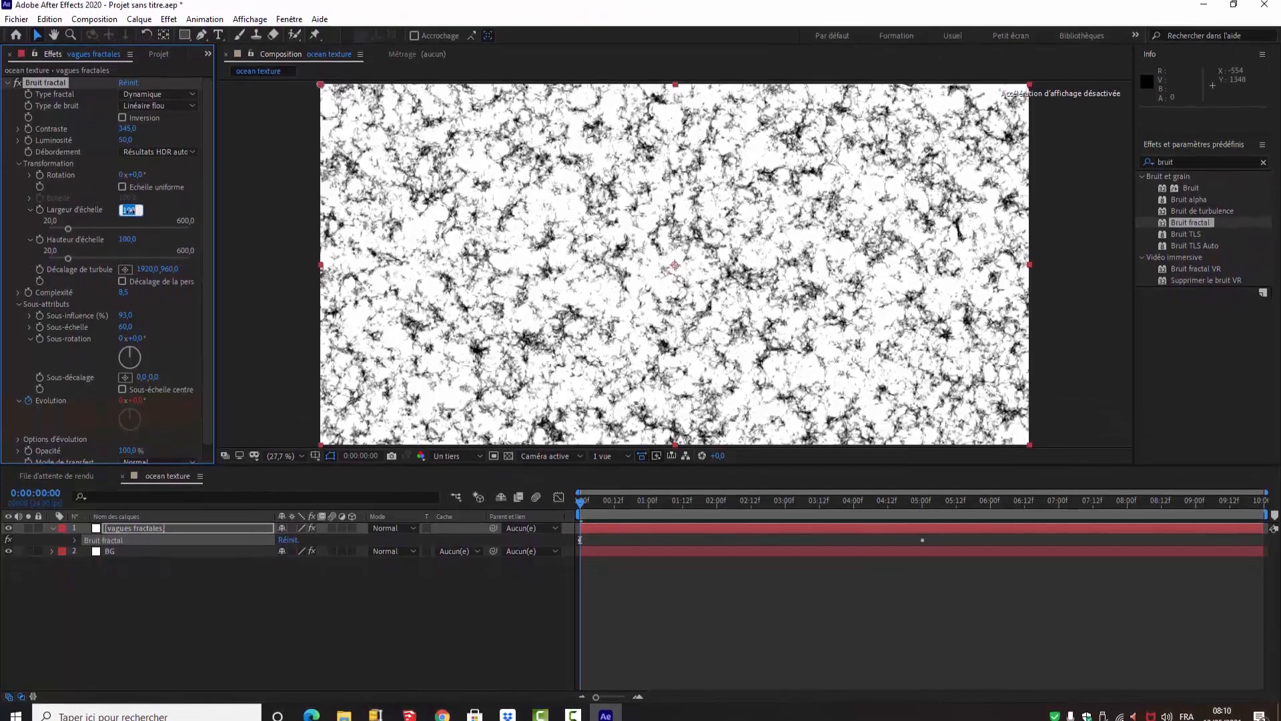
text(80)
click(181, 307)
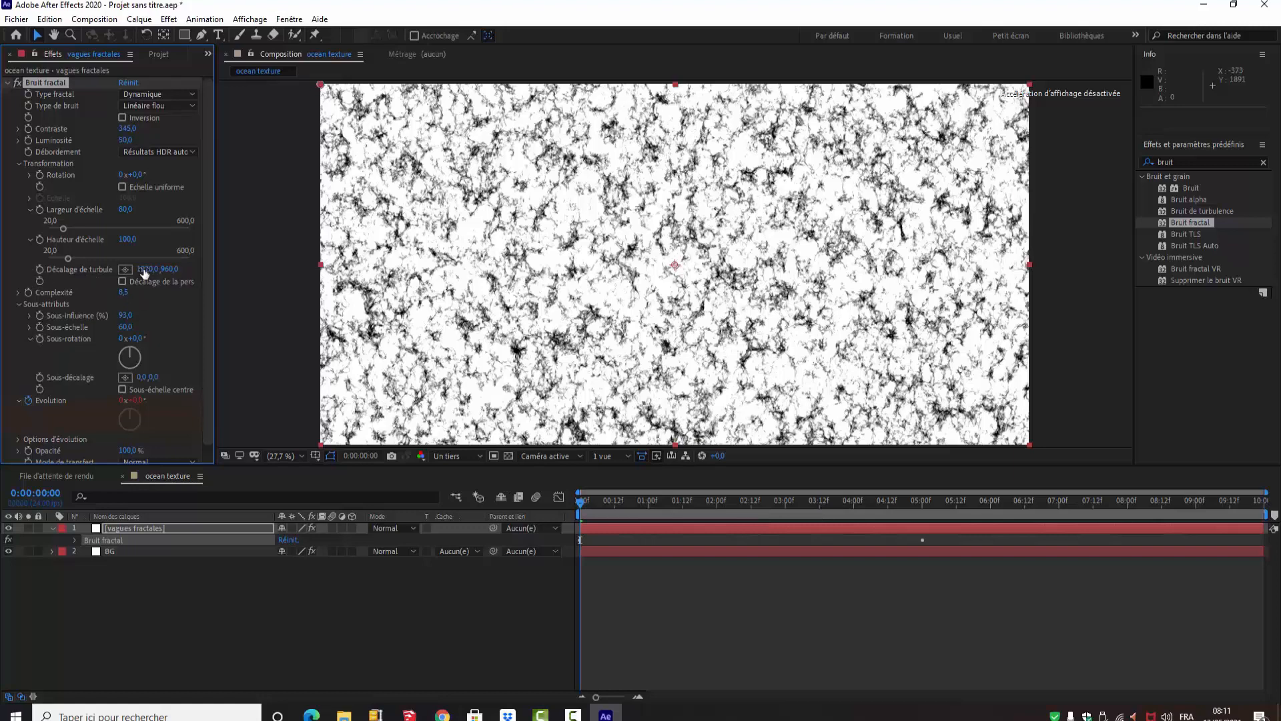
Enable keyframing for the turbulence offset at the composition's start and set it to 1310, 974
click(40, 269)
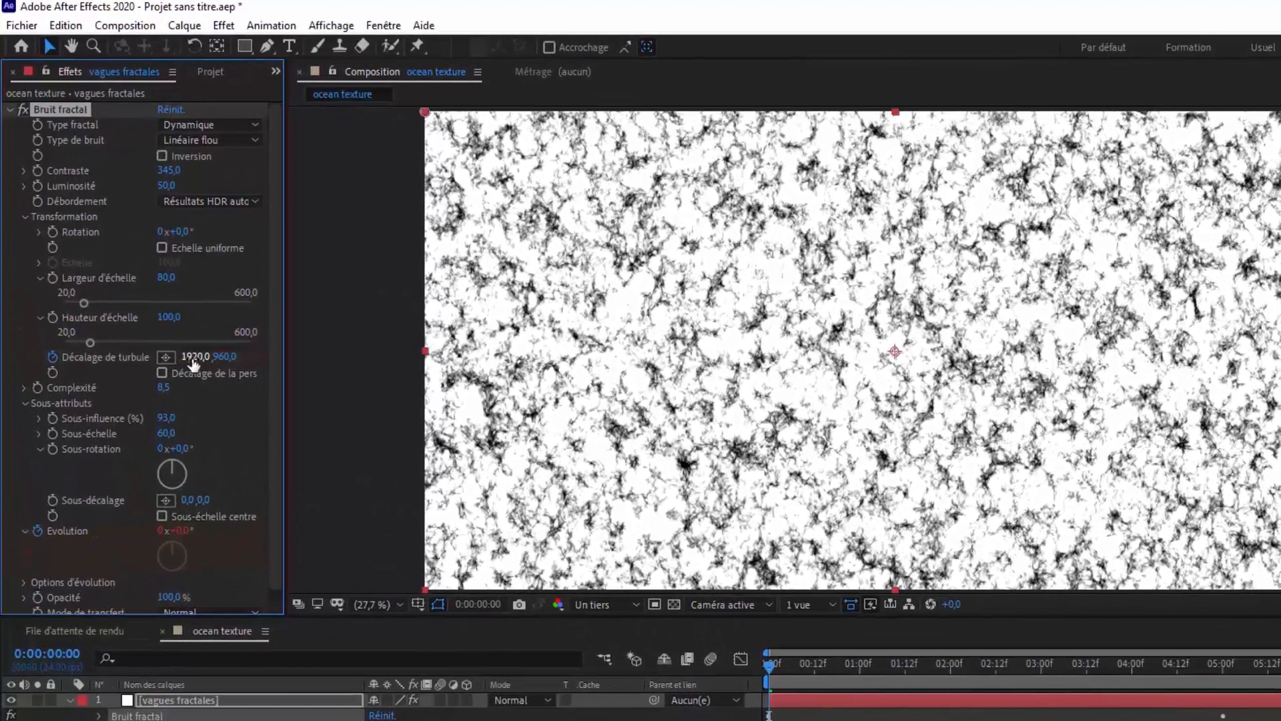
click(193, 357)
text(-3)
text(10)
click(228, 359)
text(974)
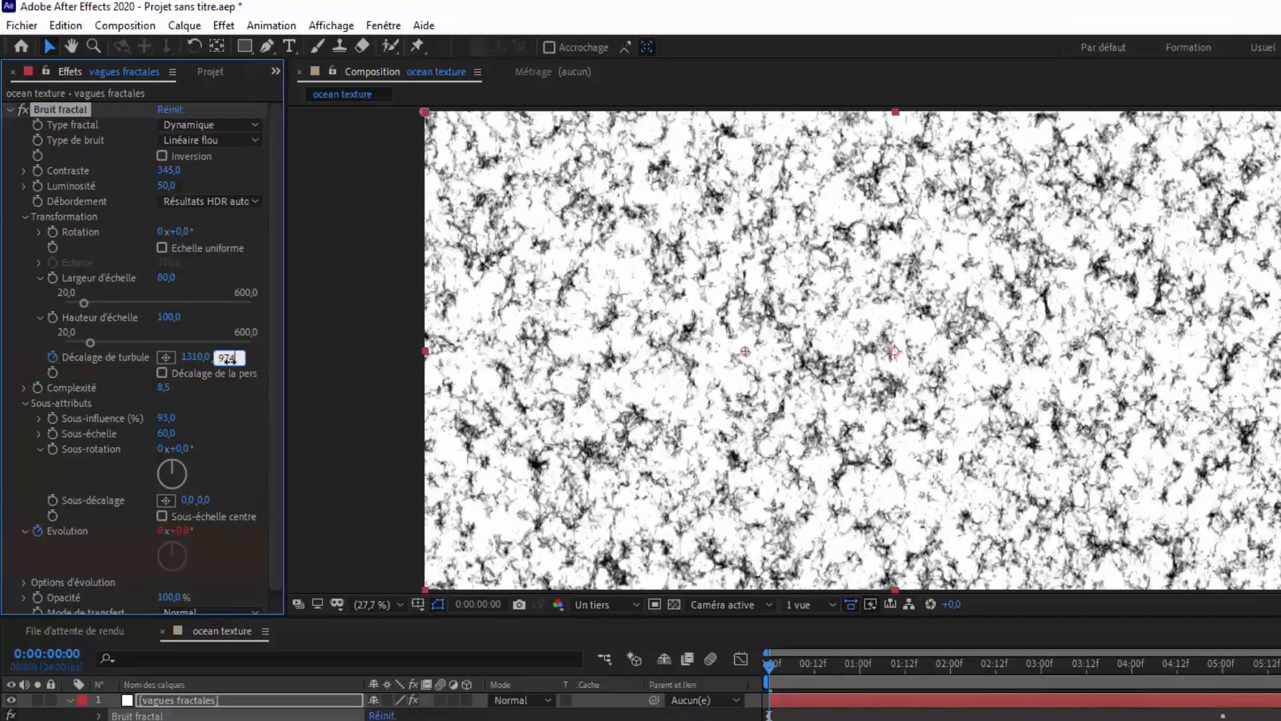
click(232, 413)
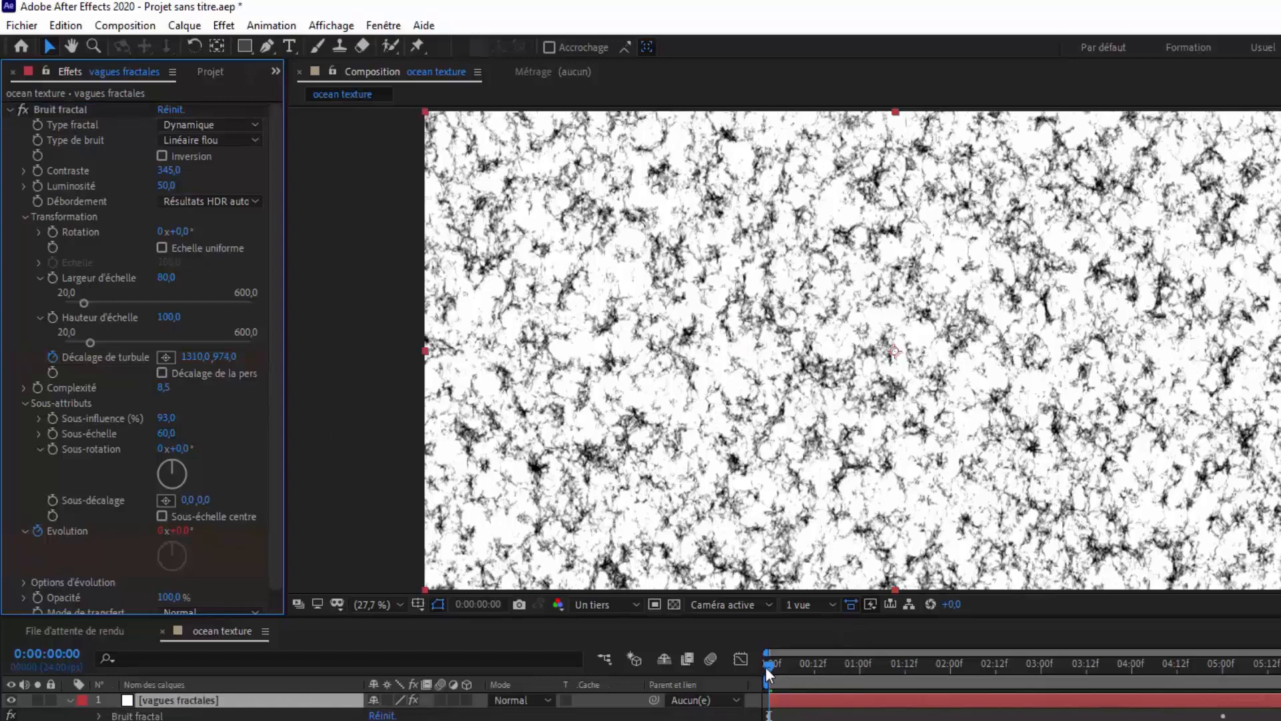
Add a turbulence offset keyframe of 2269, 974 at 8 seconds on the fractal noise
key(space)
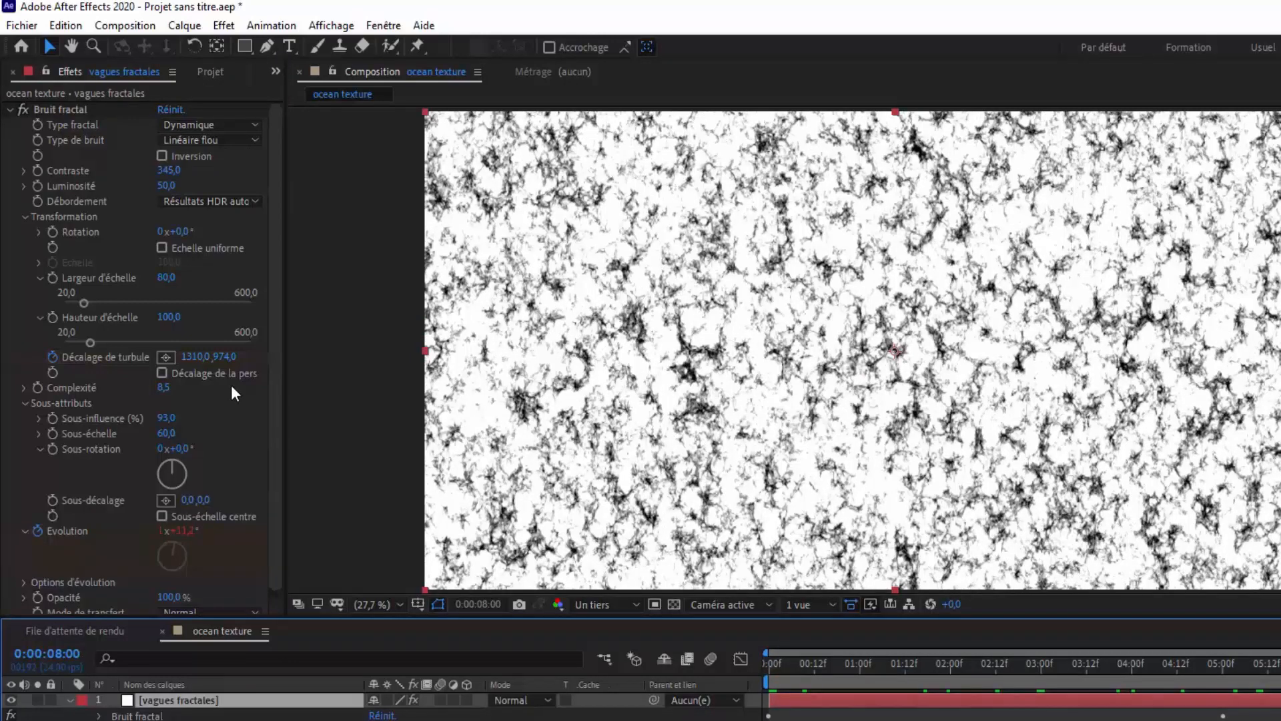
click(193, 357)
text(2269)
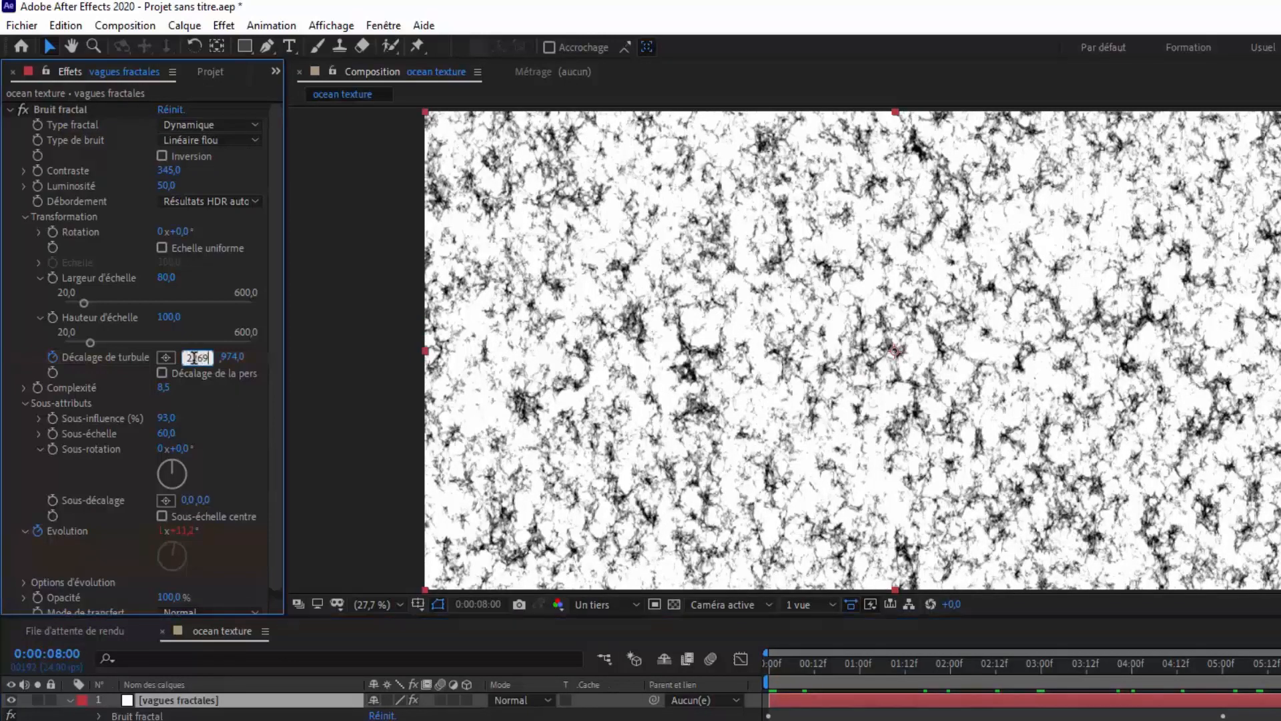
key(Return)
key(ctrl+Down)
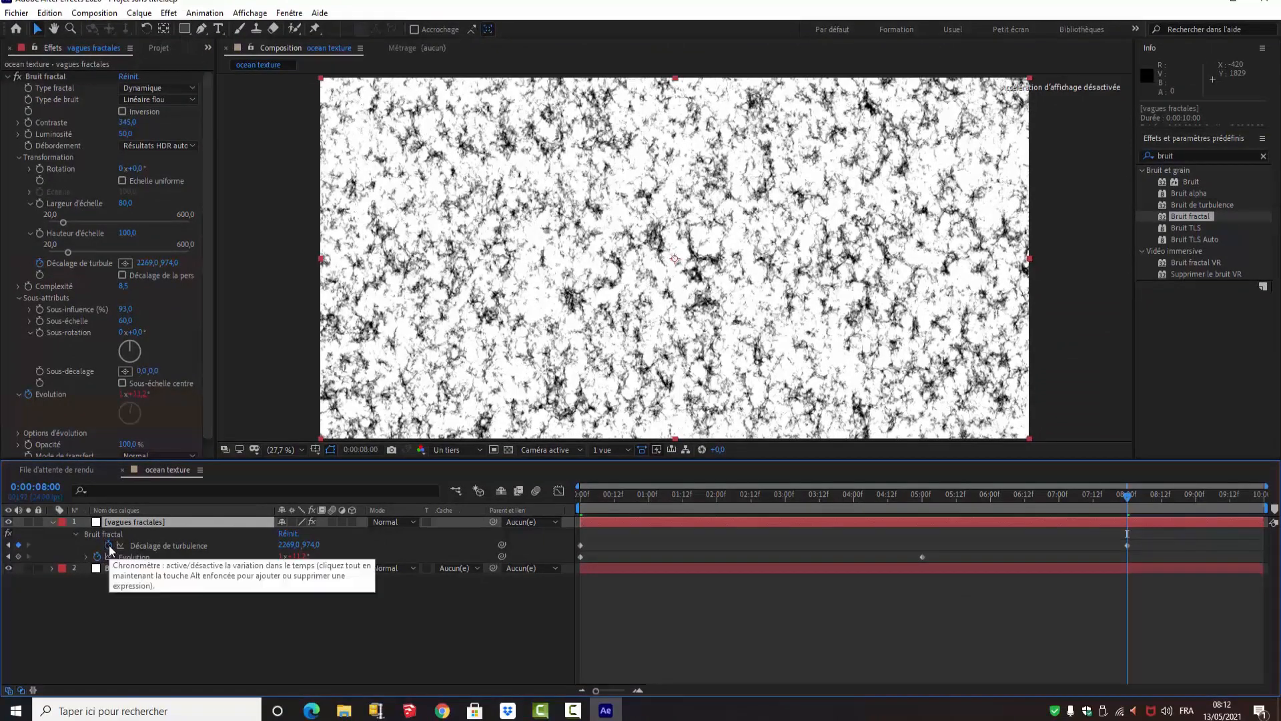
Add the expression loopOut("offset") to the fractal noise's Décalage de turbulence property
alt+click(110, 546)
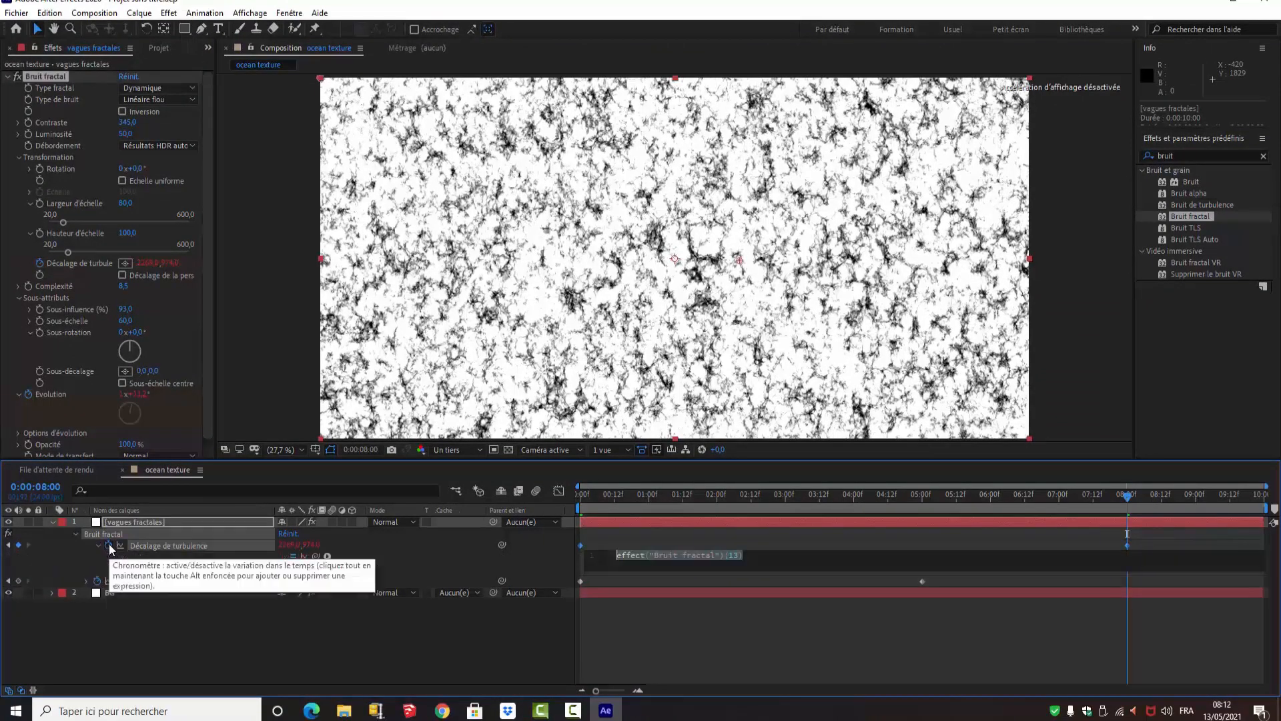
text(lo)
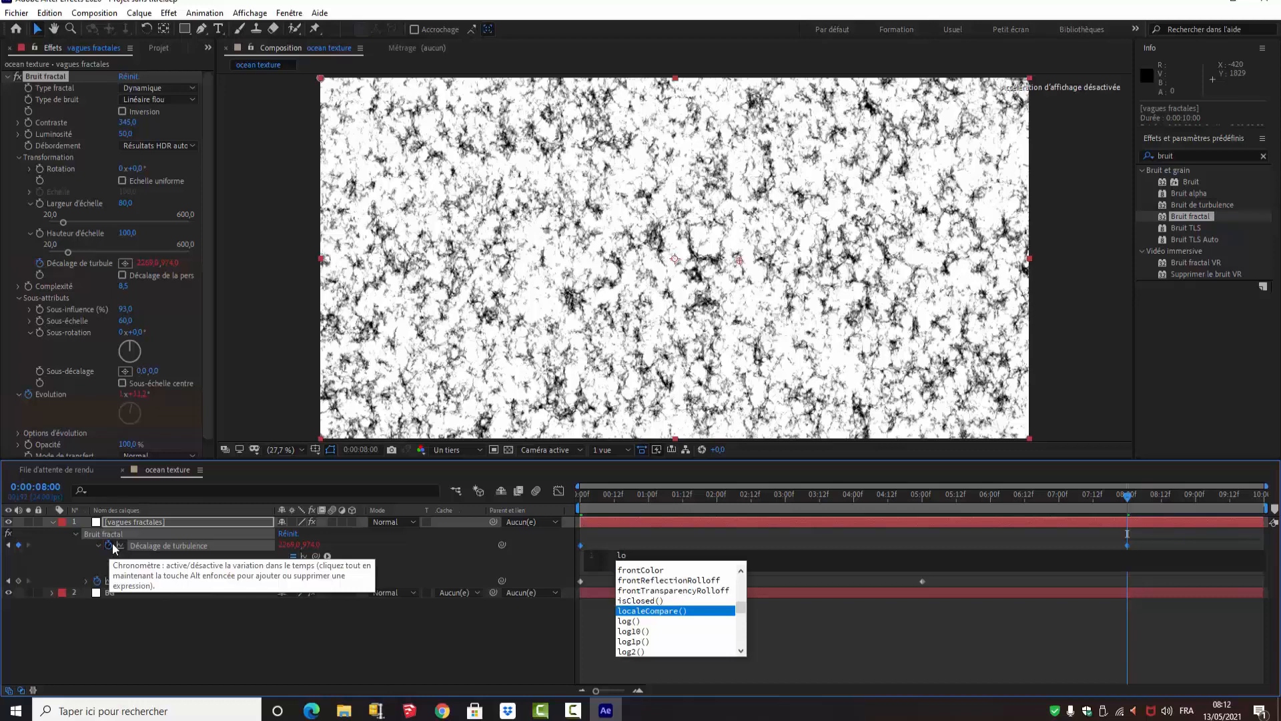
text(o)
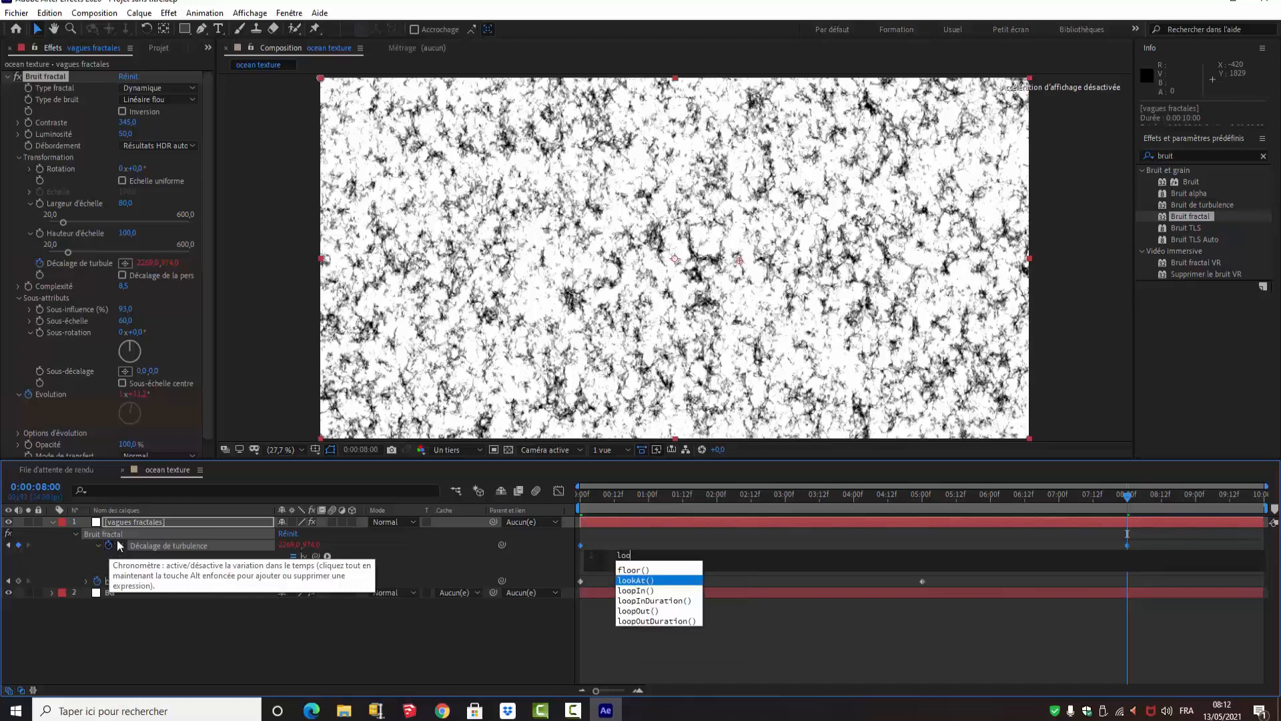
click(637, 611)
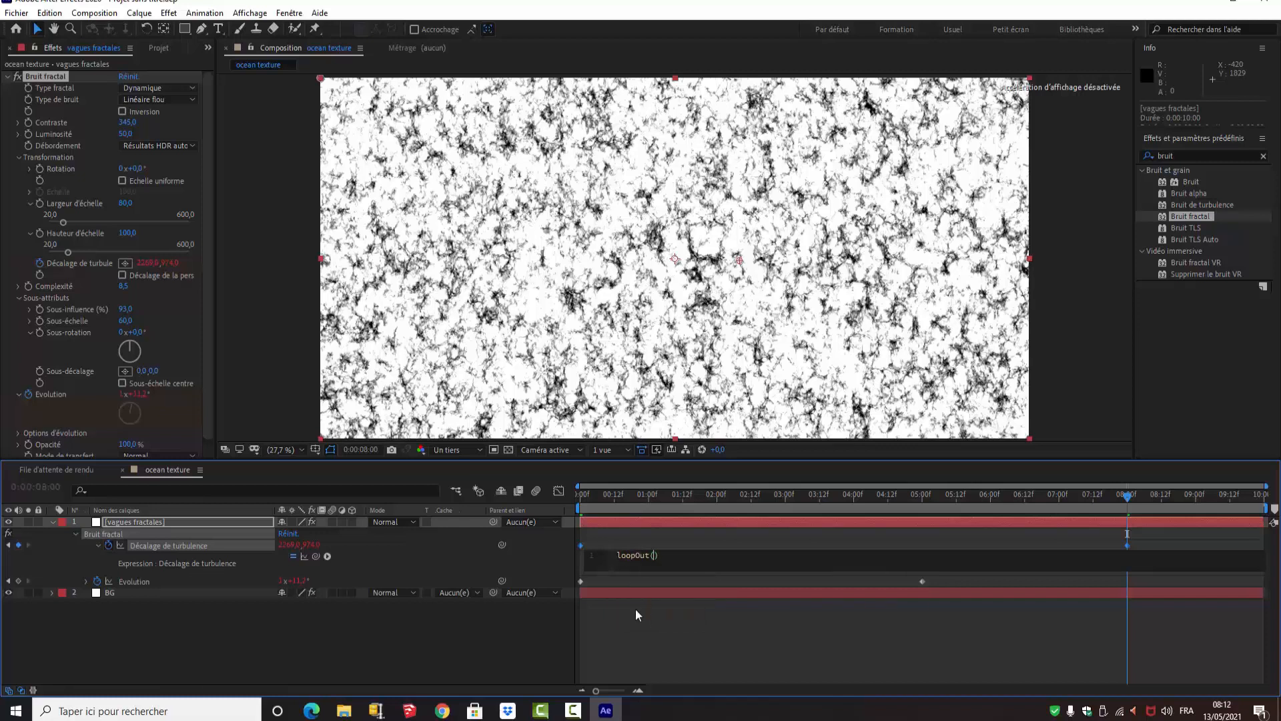
text(")
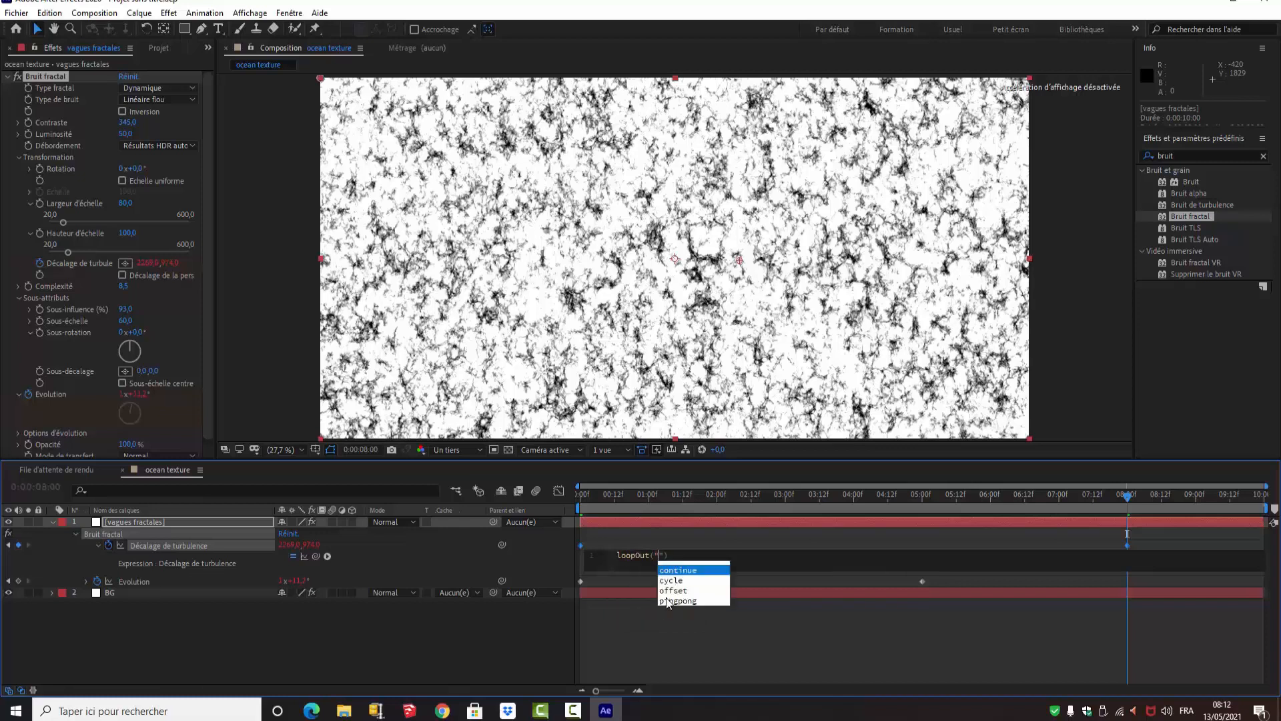
click(673, 591)
click(538, 654)
Preview the wave animation from the composition's start, and collapse the "vagues fractales" layer properties and its Bruit fractal settings
key(Home)
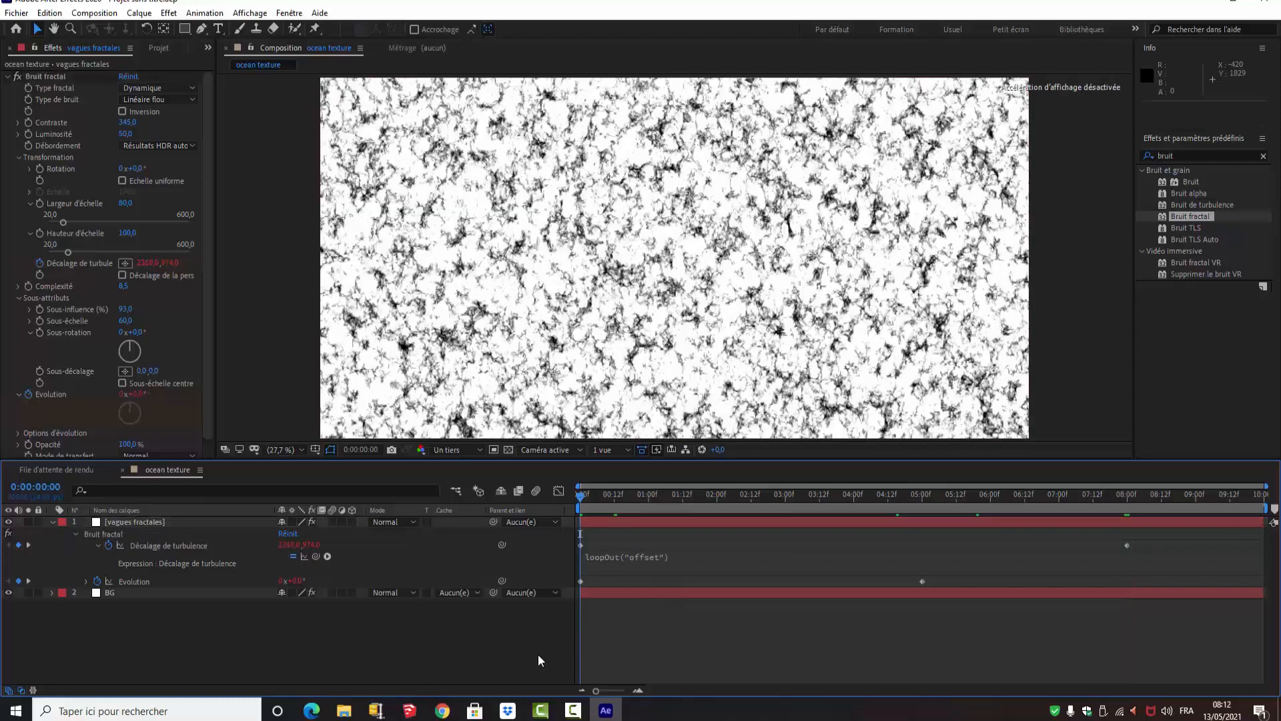
key(space)
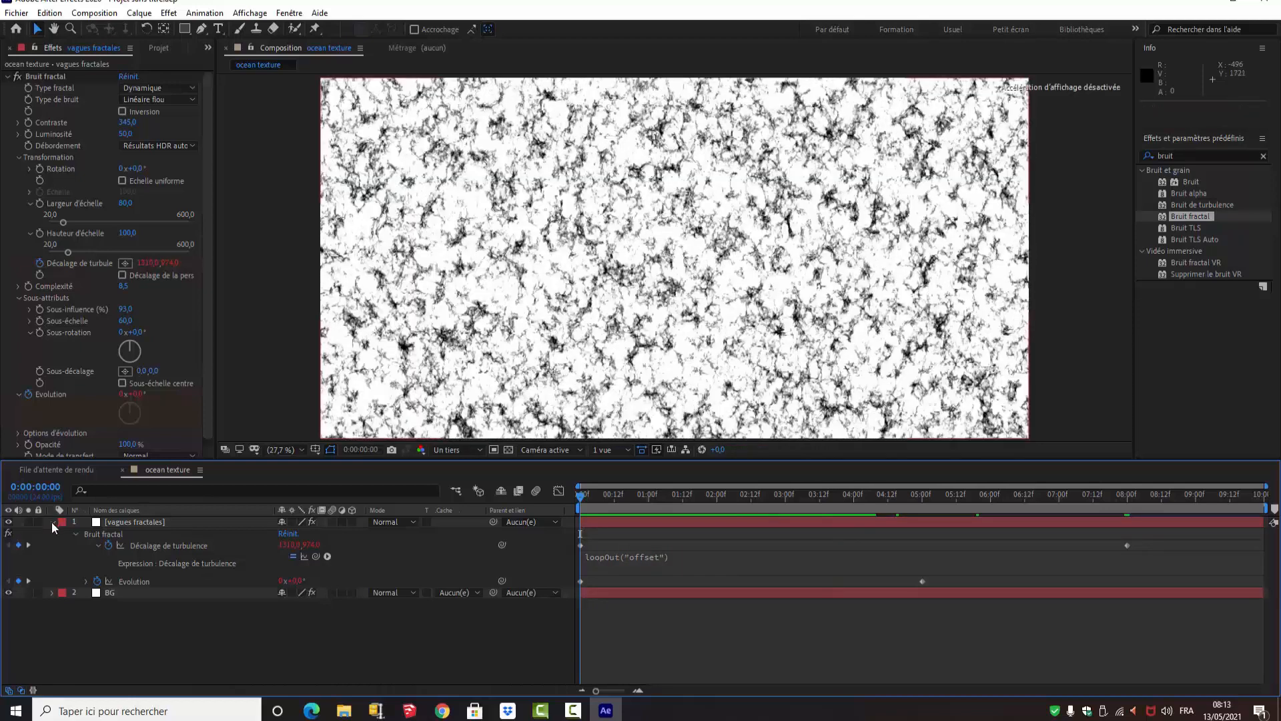
click(52, 522)
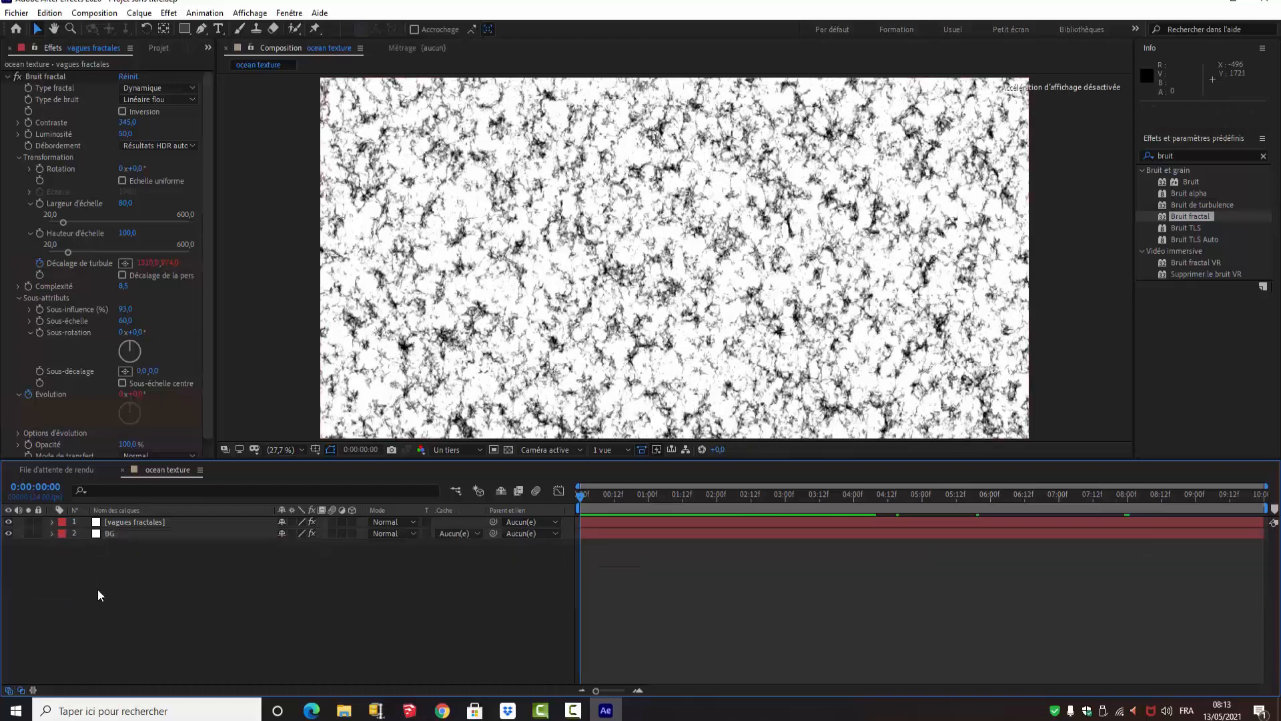
click(7, 77)
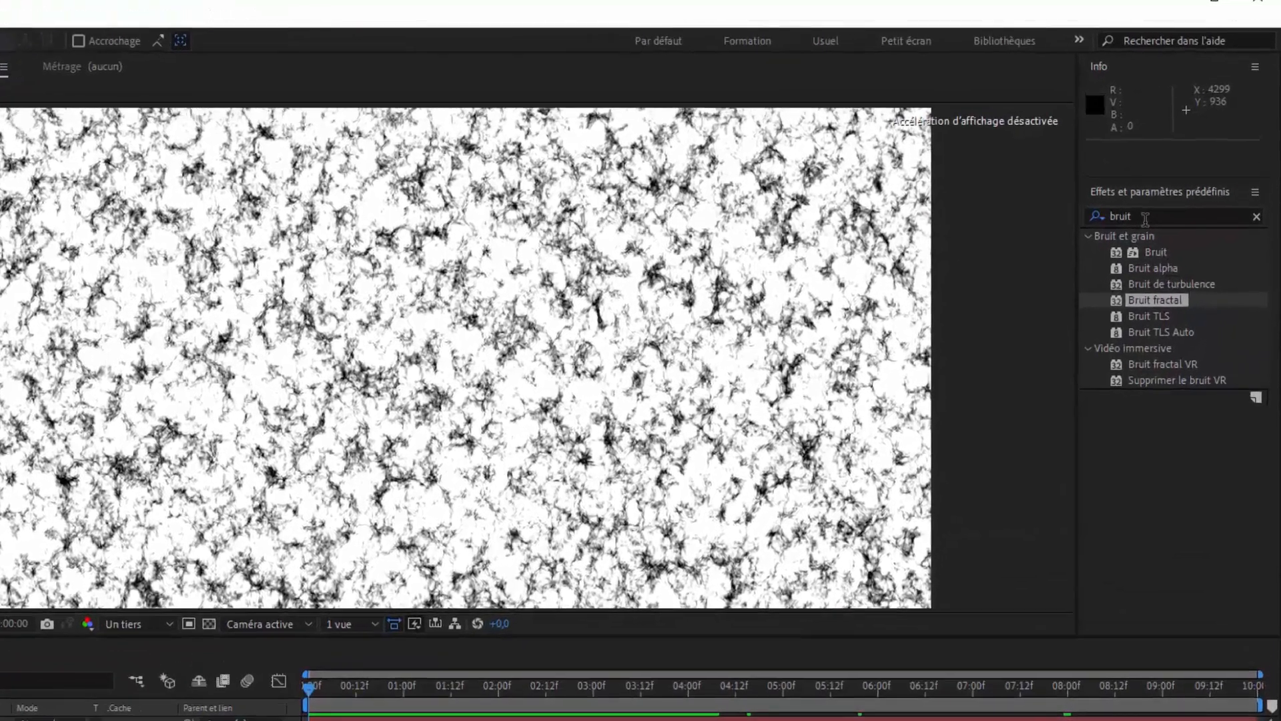
Find the Inverser effect and apply it to the "vagues fractales" layer, then collapse its settings
drag(1177, 155, 1153, 155)
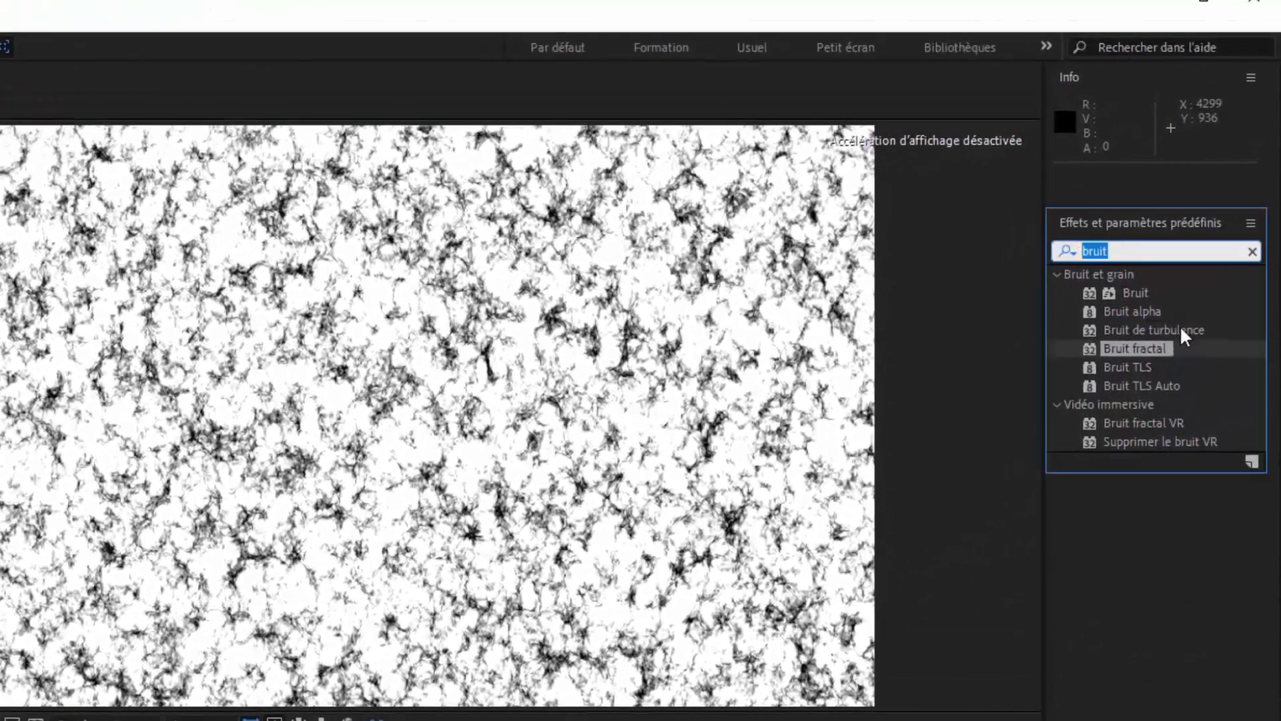
key(BackSpace)
text(inv)
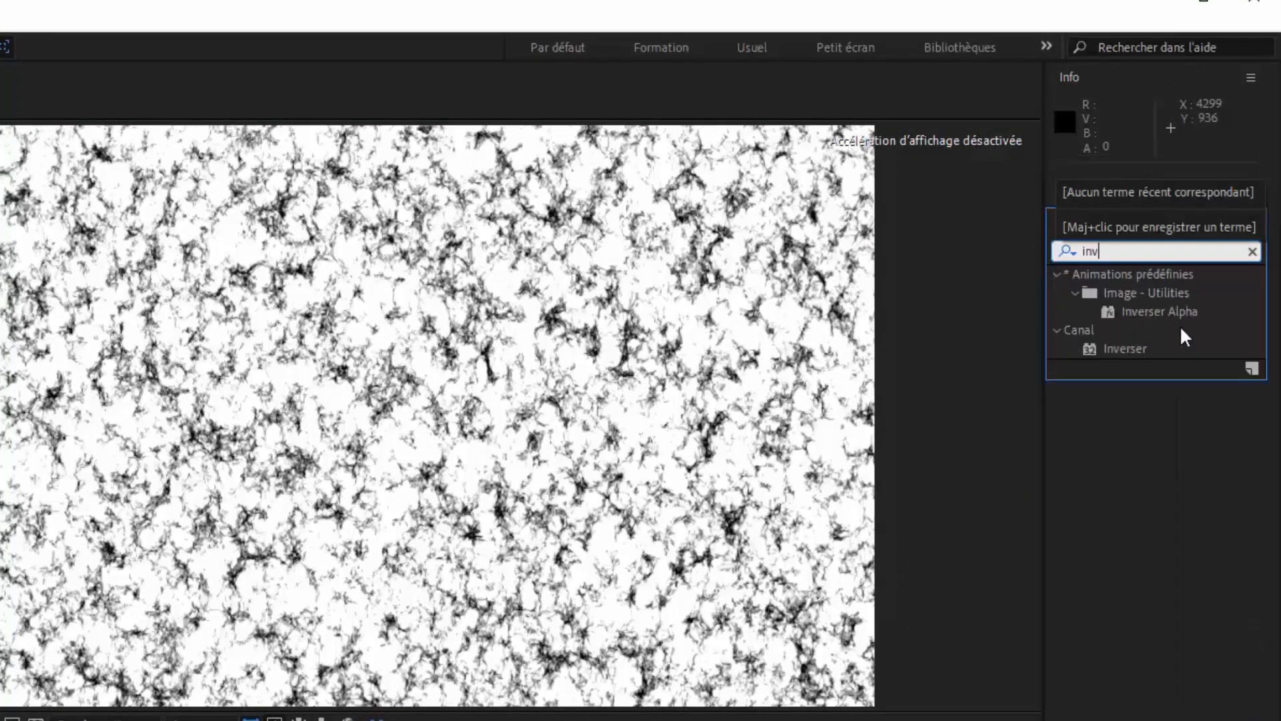
text(ers)
click(1118, 347)
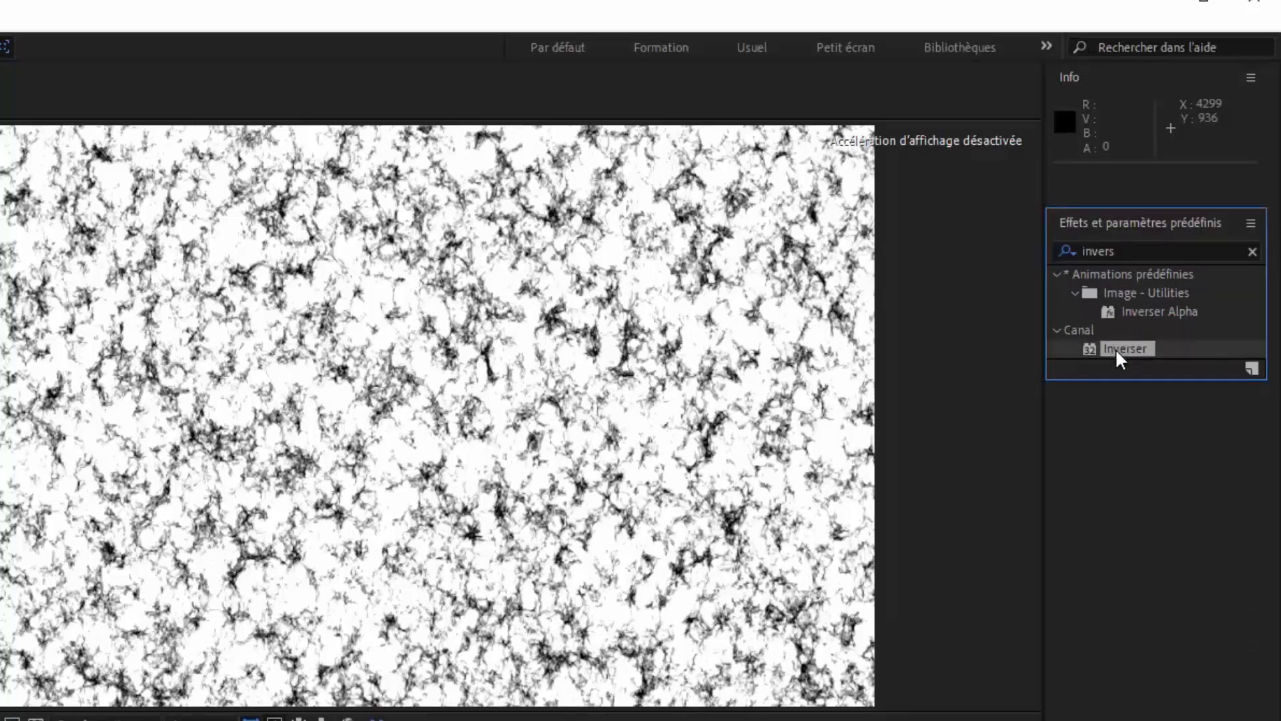
drag(1115, 347, 361, 414)
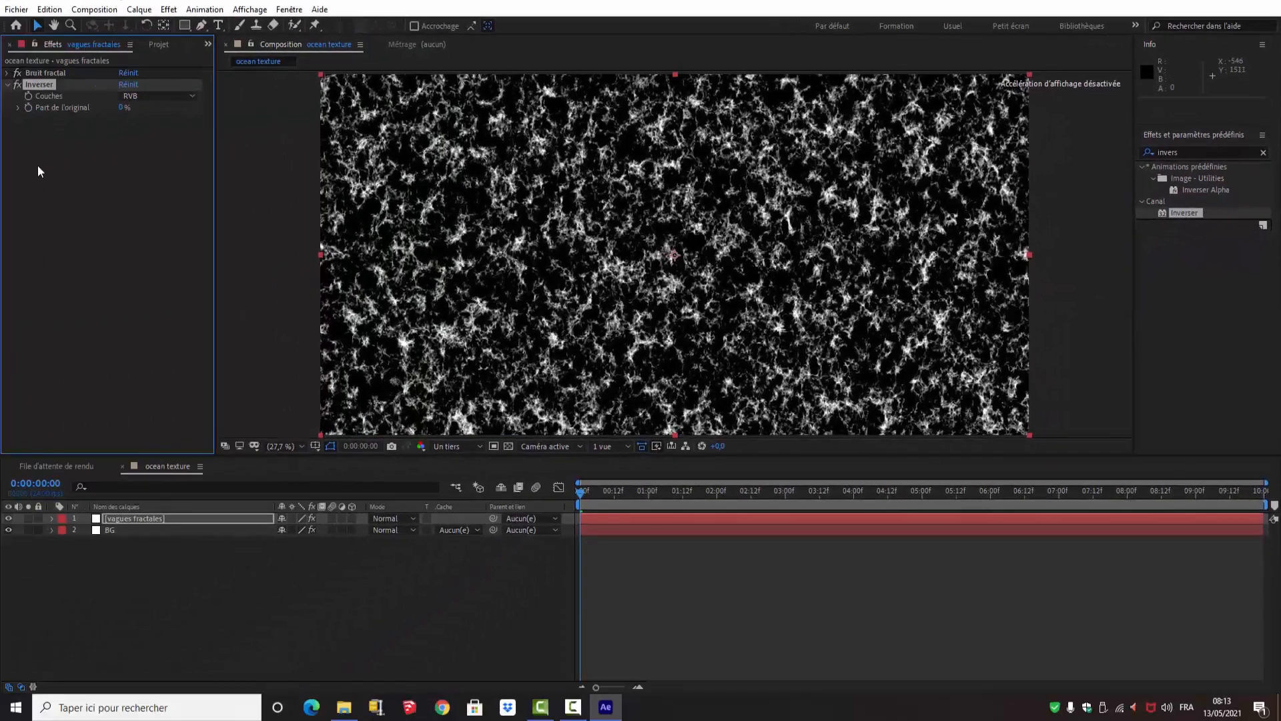
click(8, 85)
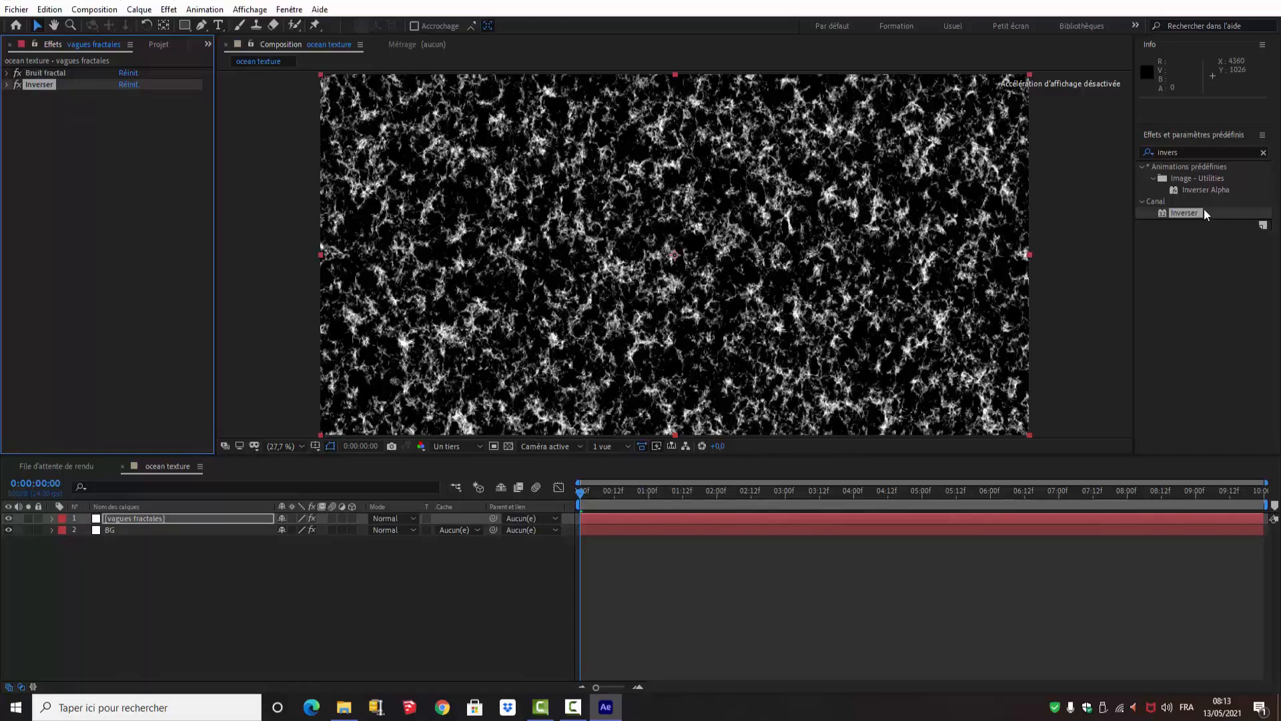
Apply the Décalage des couches effect to the "vagues fractales" layer and change its Alpha source so the black areas become transparent
click(1201, 152)
text(deca)
click(168, 9)
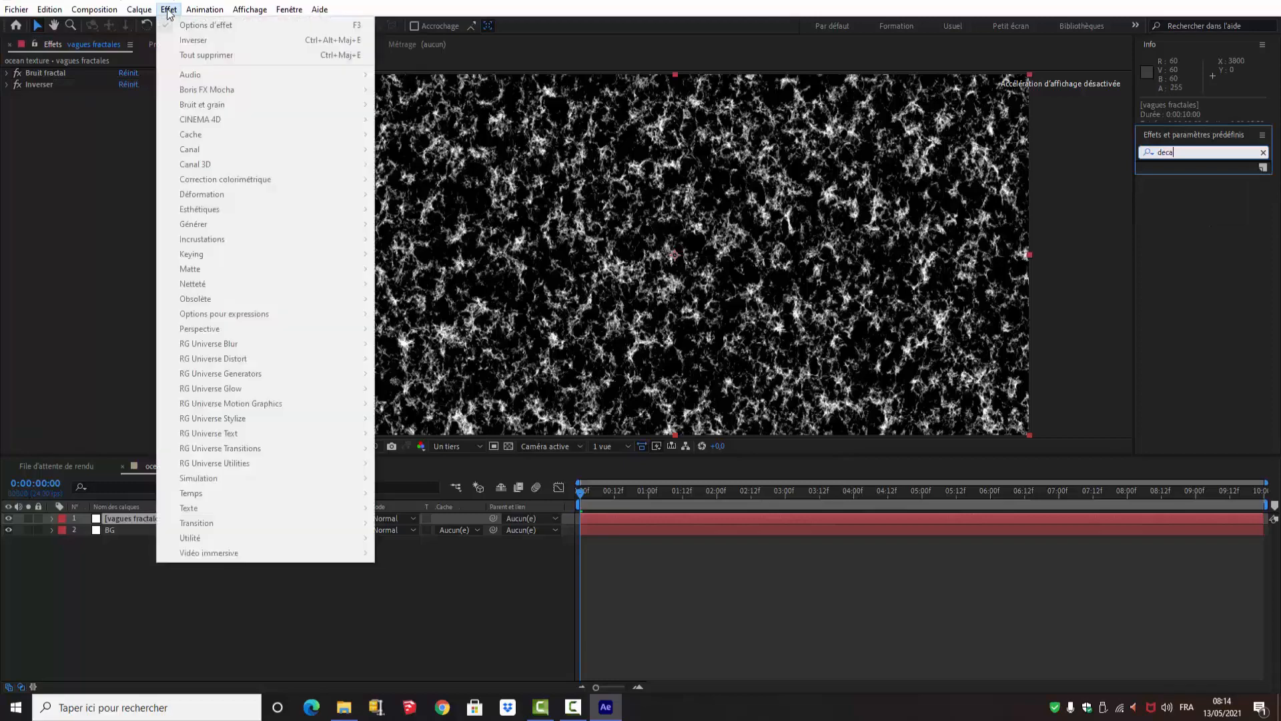
mouse_move(207, 149)
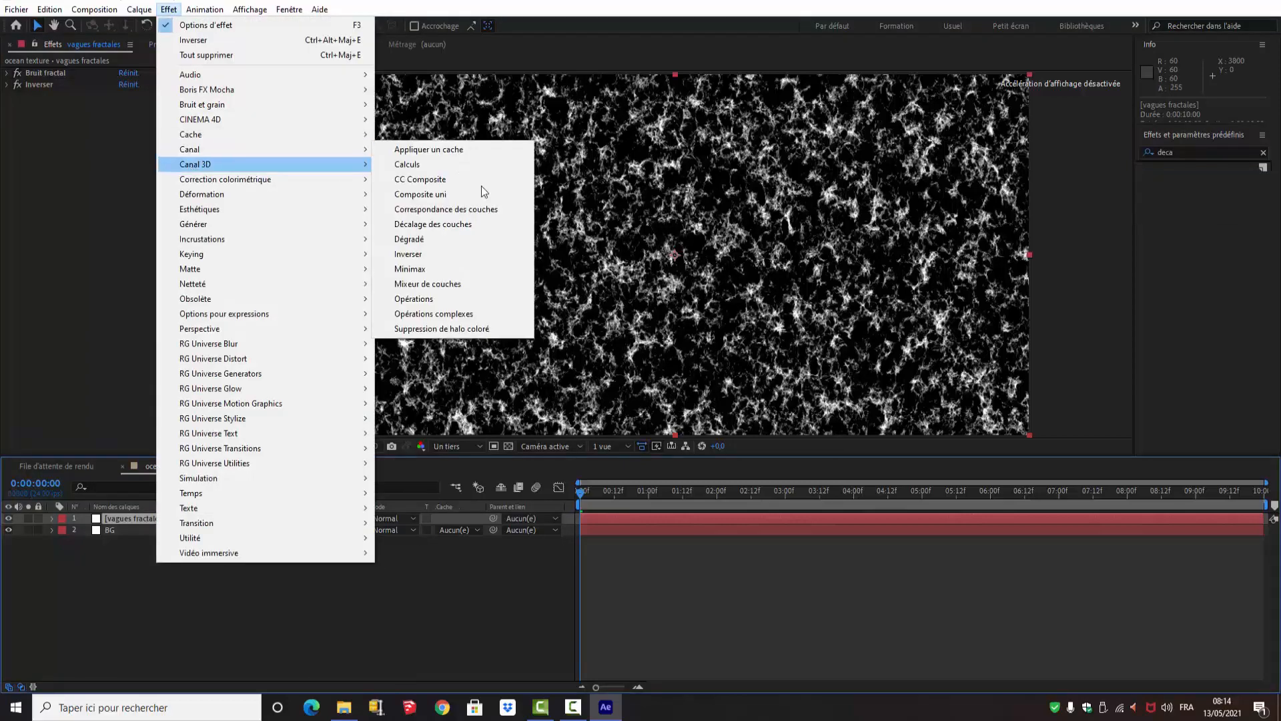
click(437, 223)
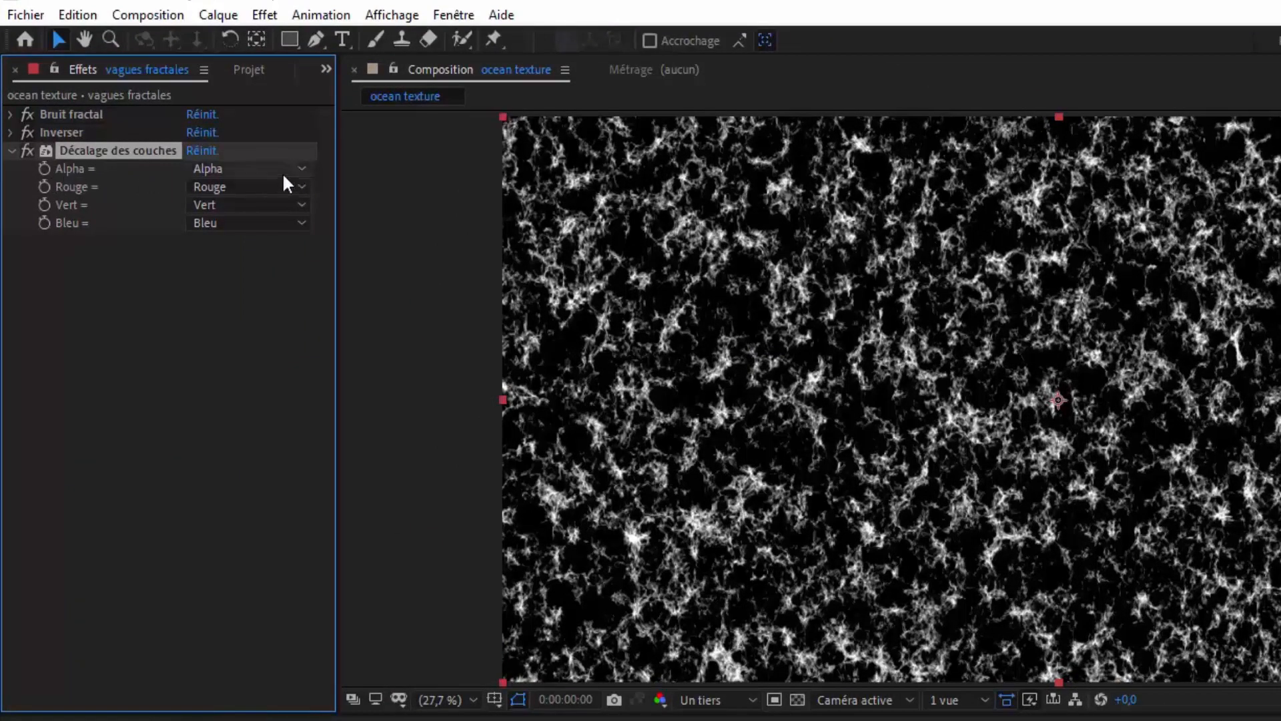
click(301, 168)
click(262, 286)
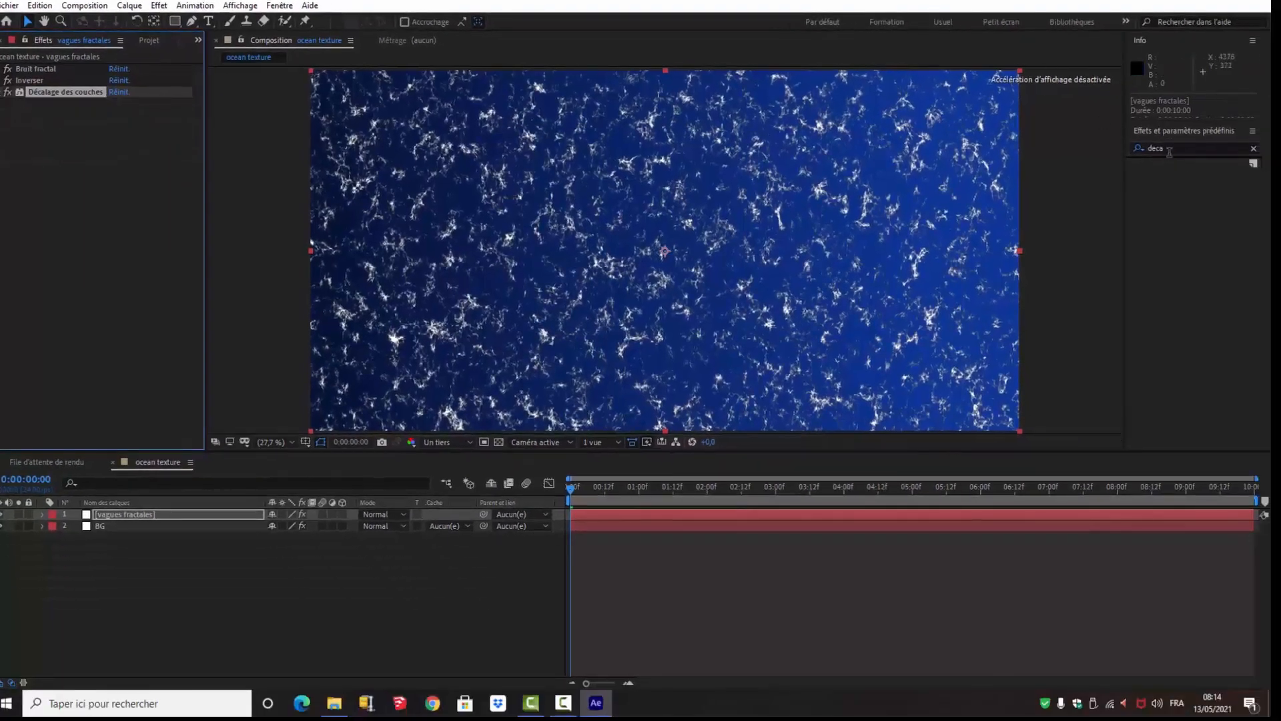
Find the Remplir effect and apply it to the "vagues fractales" layer
click(1168, 149)
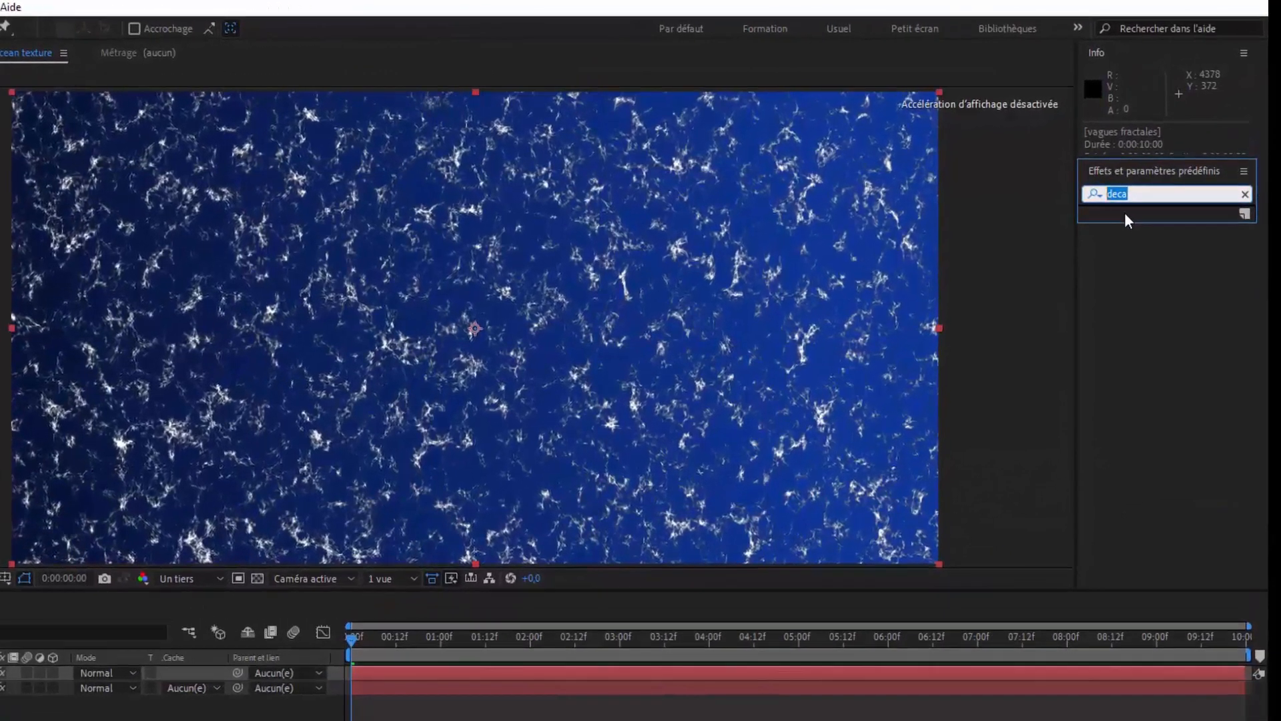
text(remp)
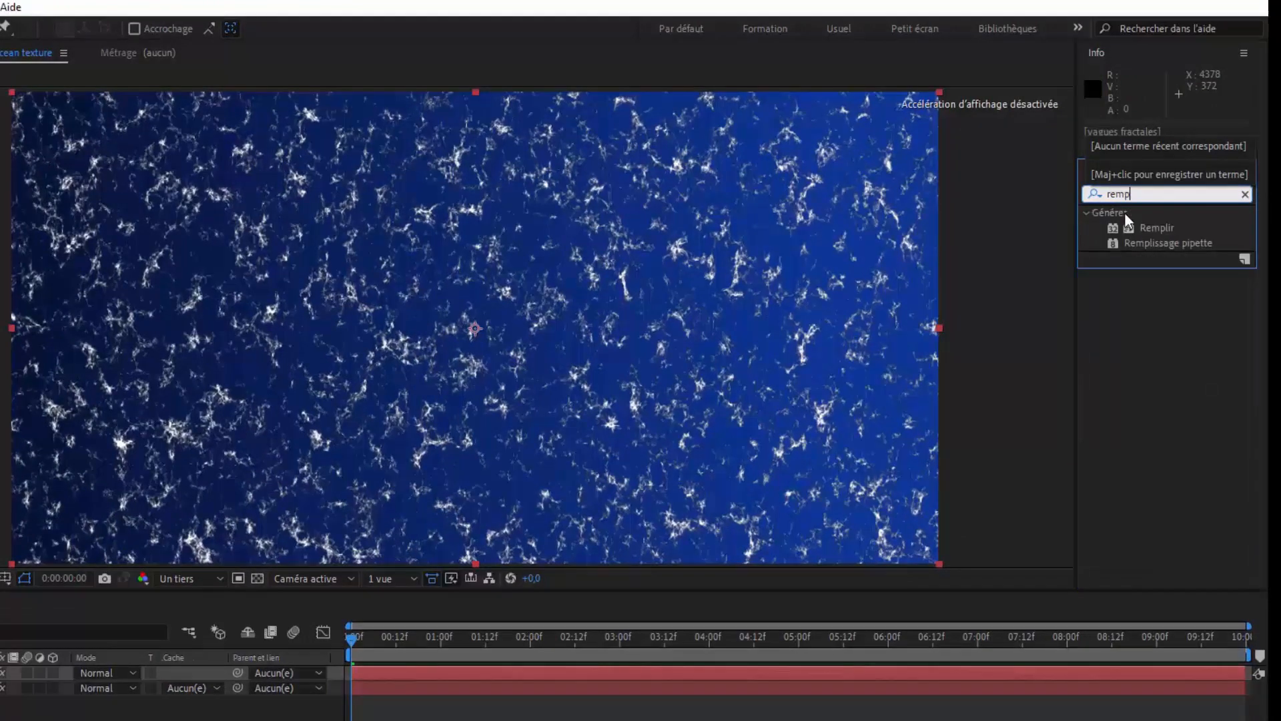
text(lir)
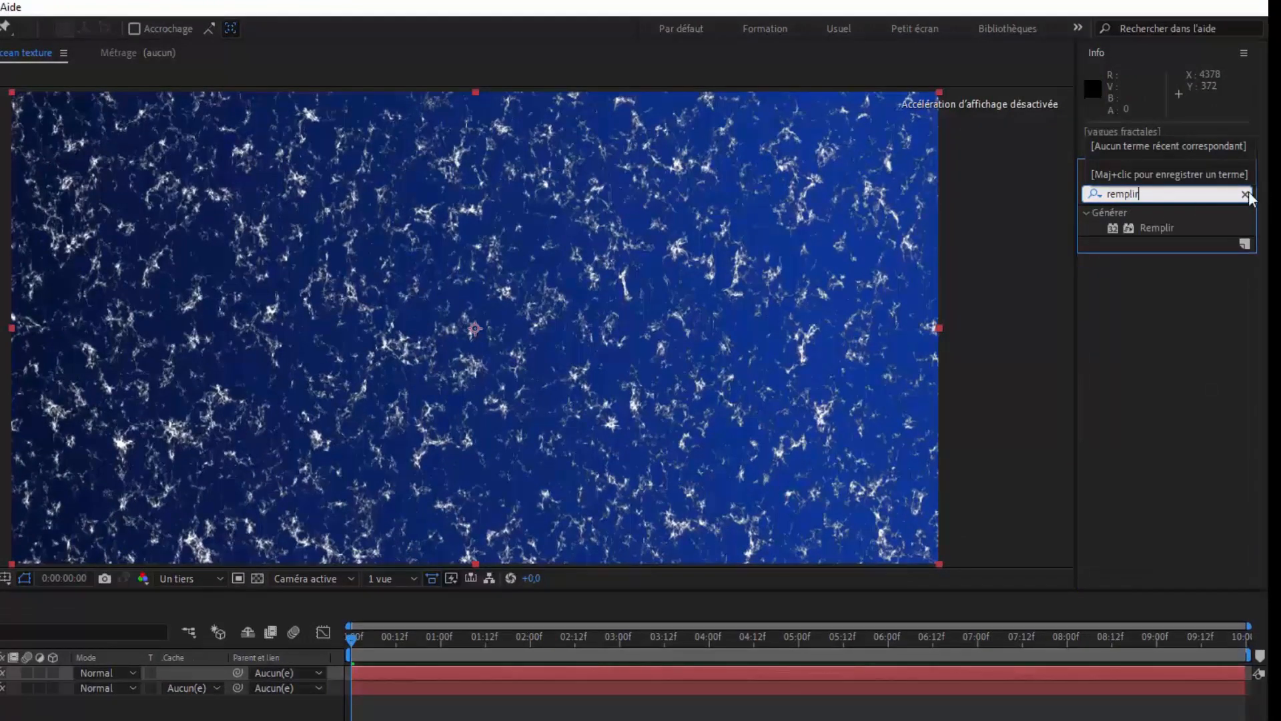
drag(1149, 231, 494, 325)
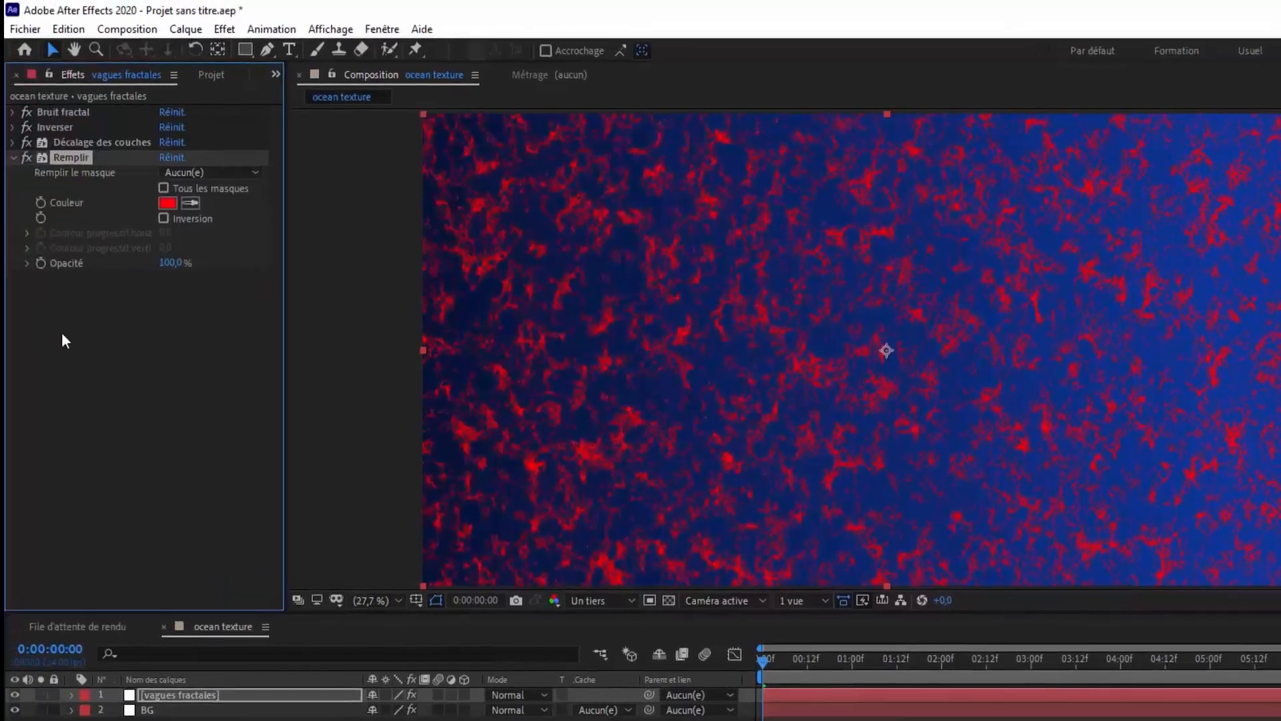
Set the Remplir effect's colour to 165AC5
click(167, 205)
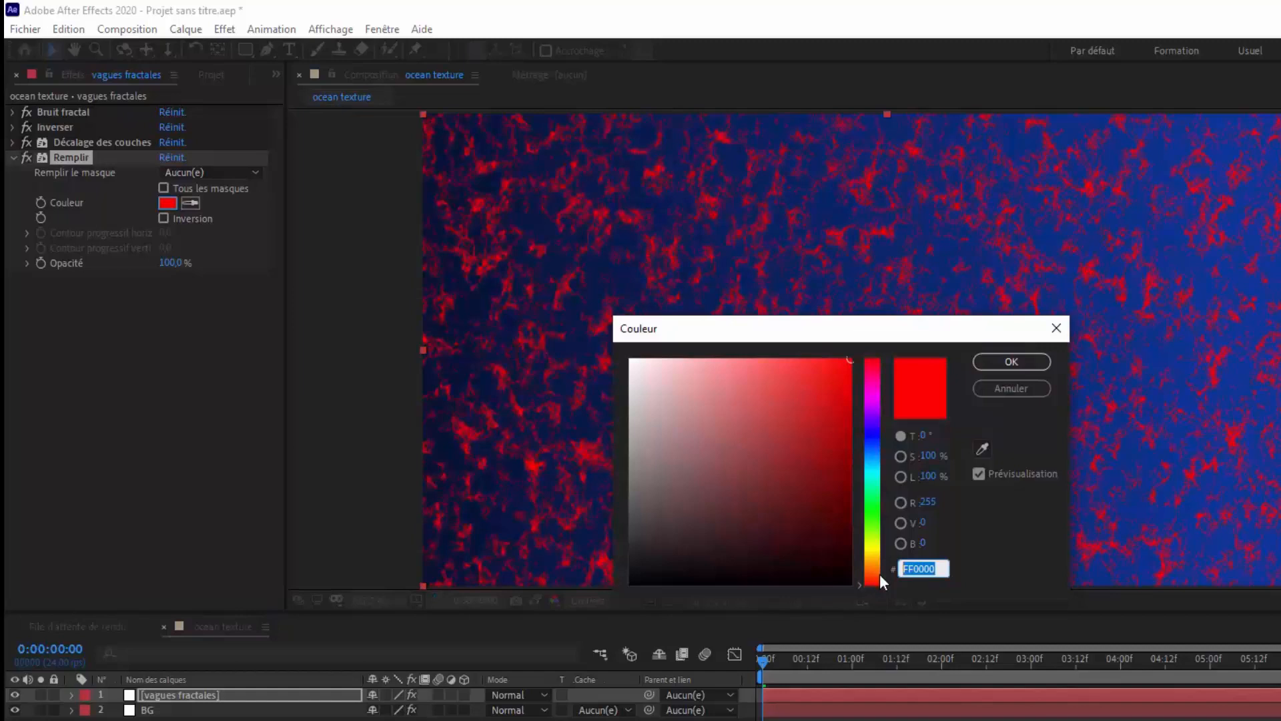
text(165)
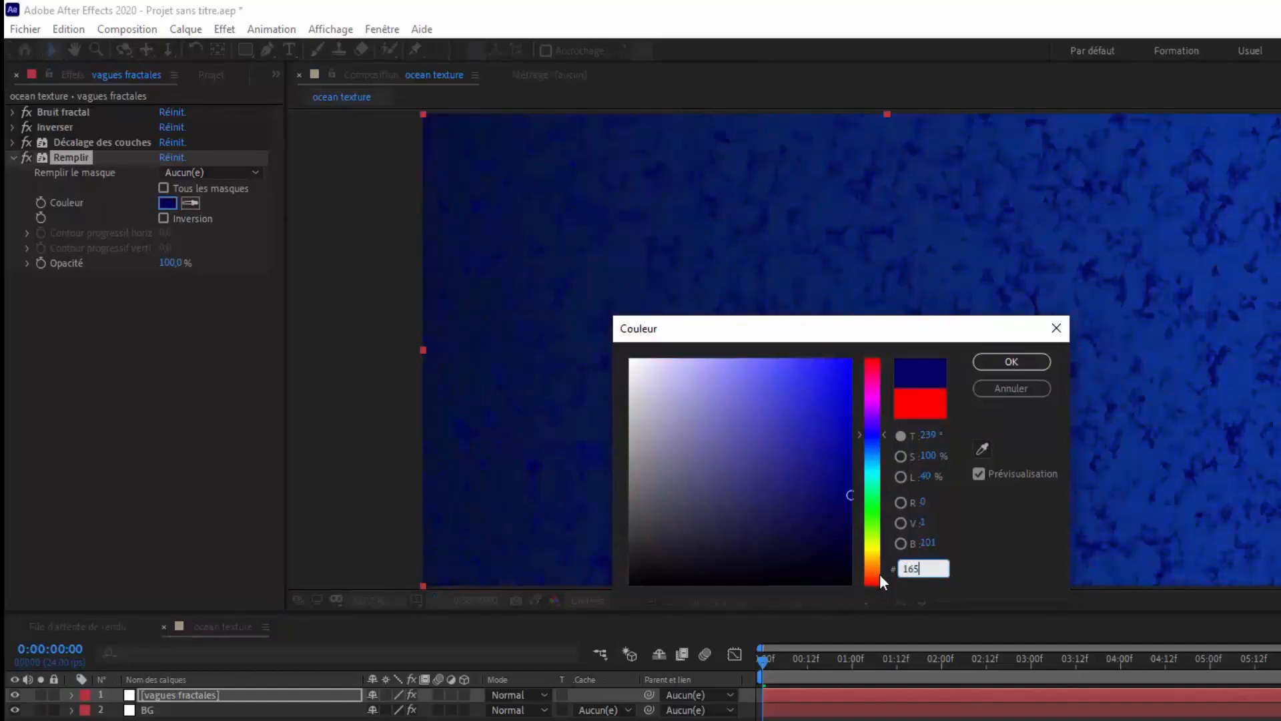
text(A)
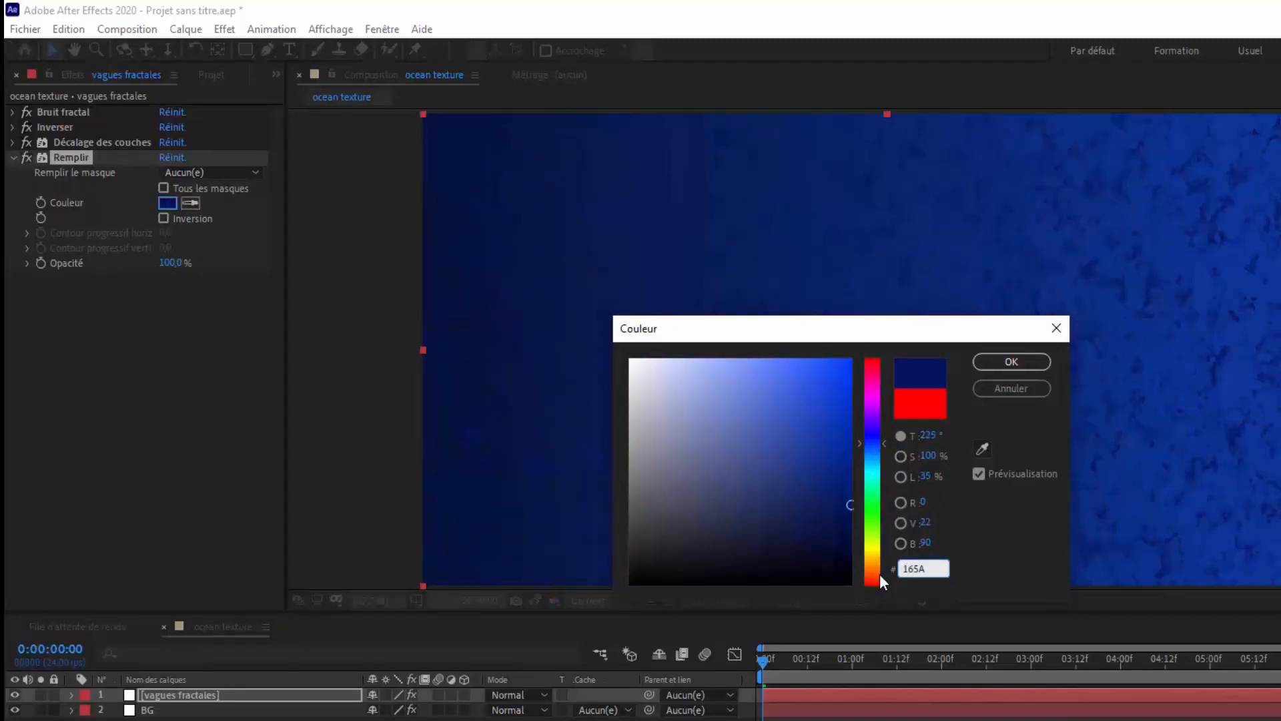
text(C5)
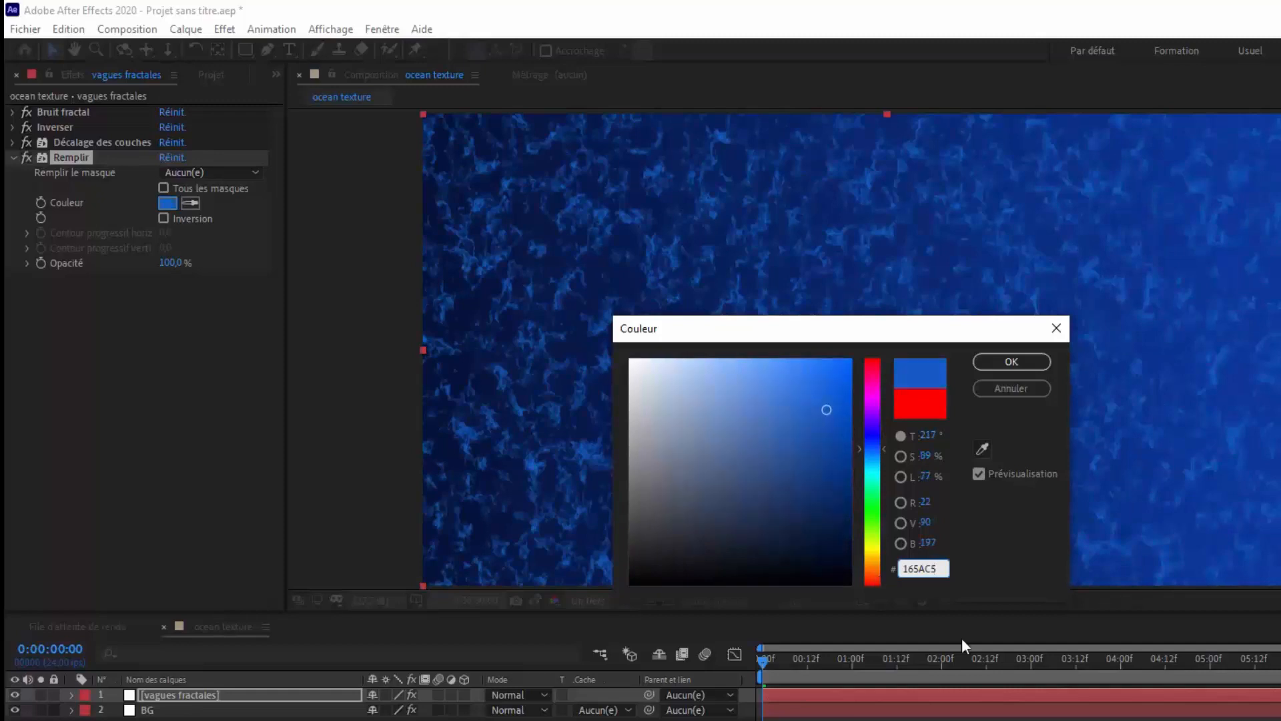
click(1020, 362)
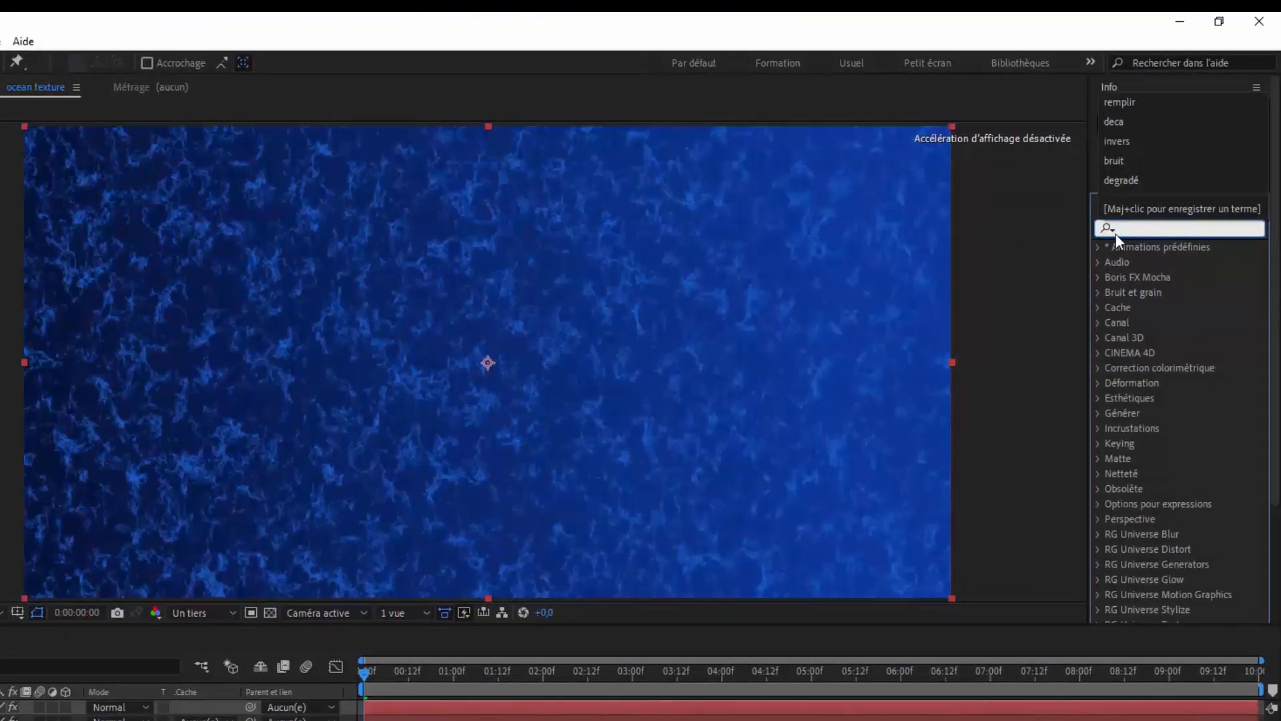
Apply the Flou encadré accéléré effect to the "vagues fractales" layer and set its Rayon de flou to 1
text(flou)
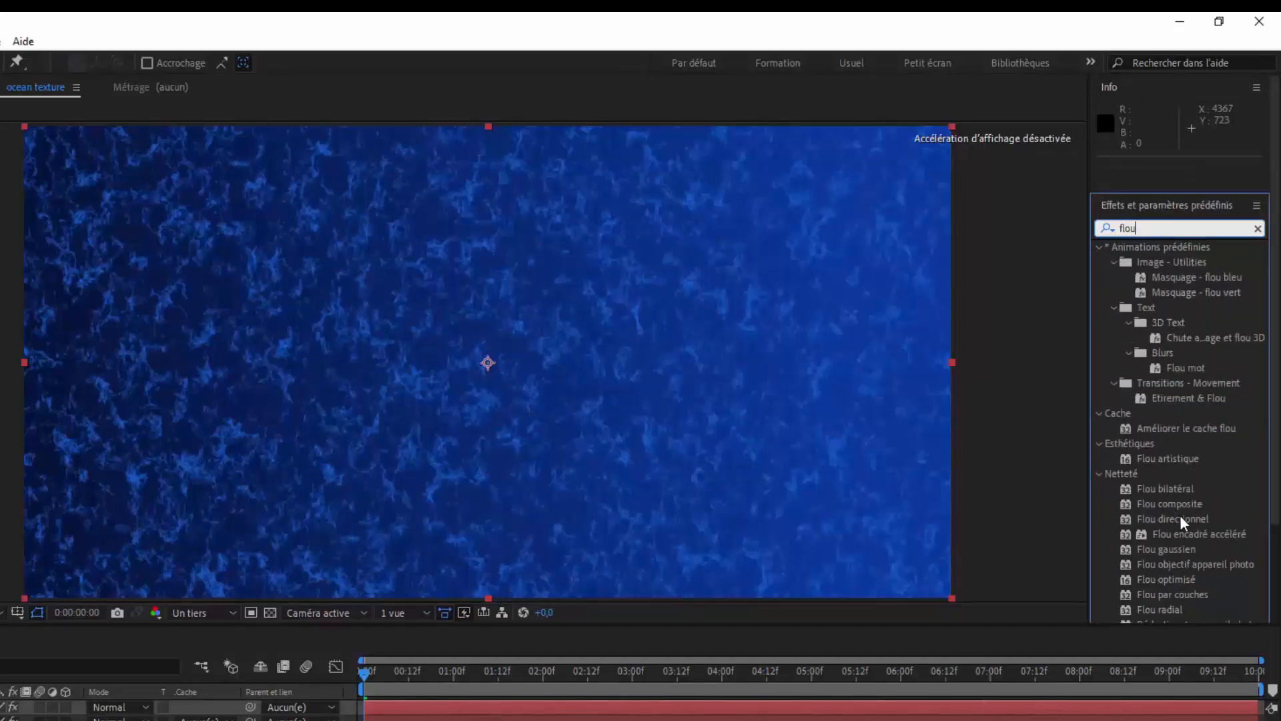
drag(1170, 535, 514, 441)
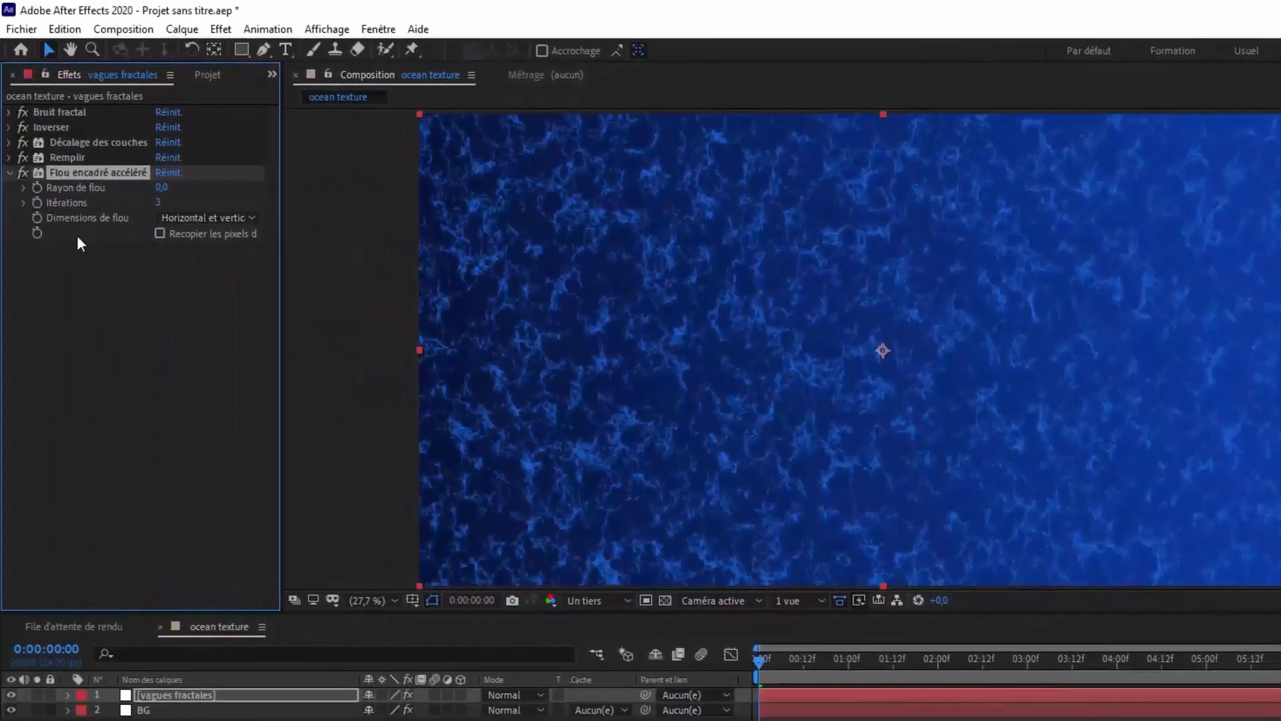
click(162, 188)
text(1)
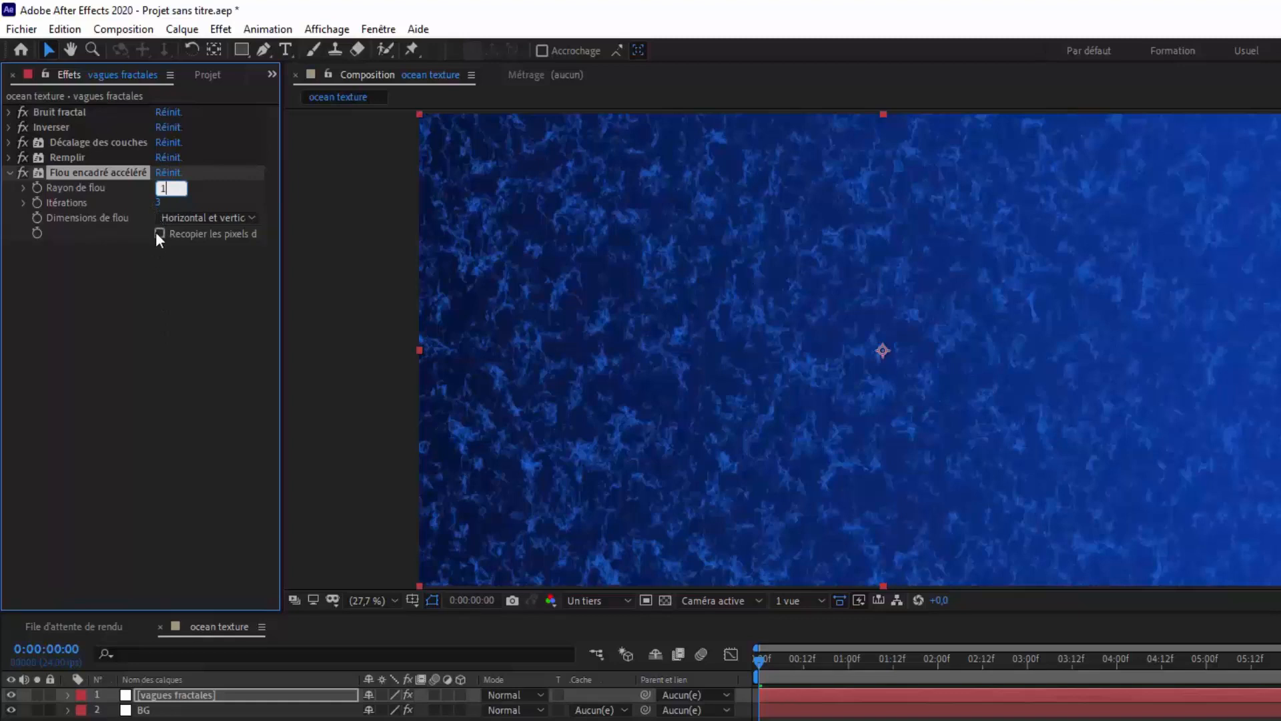
key(Return)
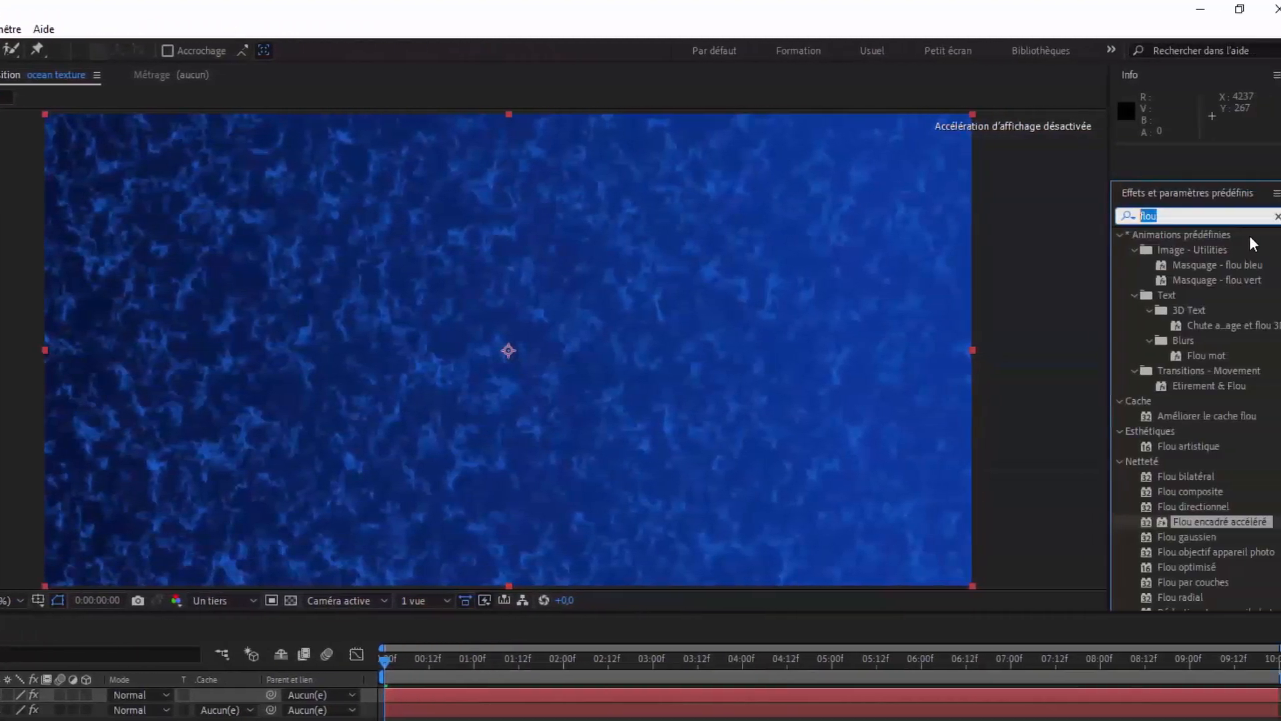
Apply the Turbulences effect to the "vagues fractales" layer and set its Balayage to Renflement + lisse
text(tur)
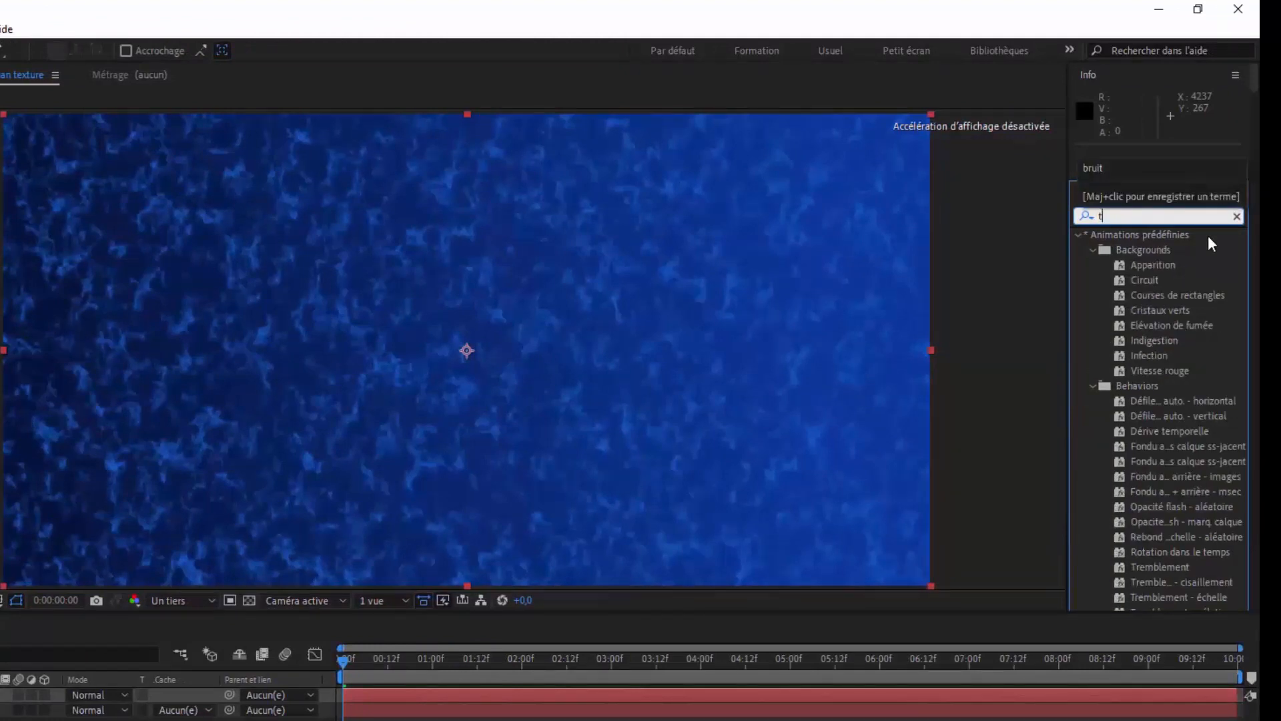
text(b)
drag(1103, 278, 466, 294)
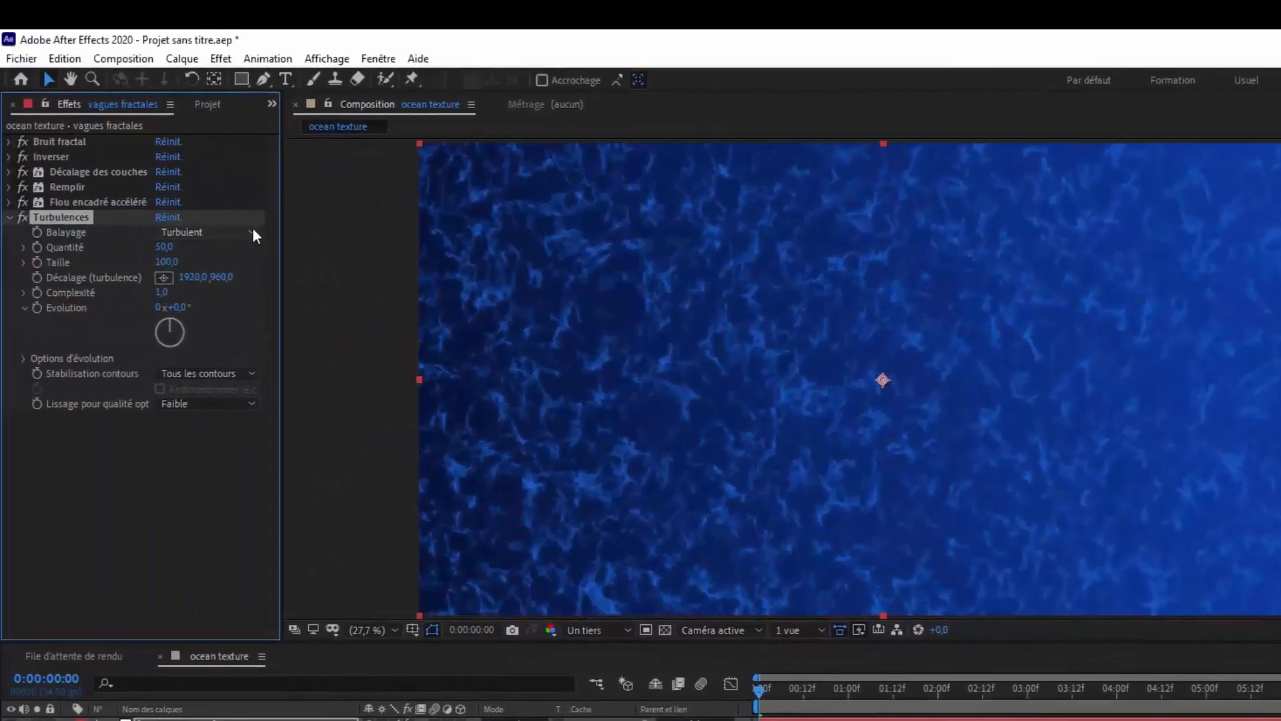
click(253, 231)
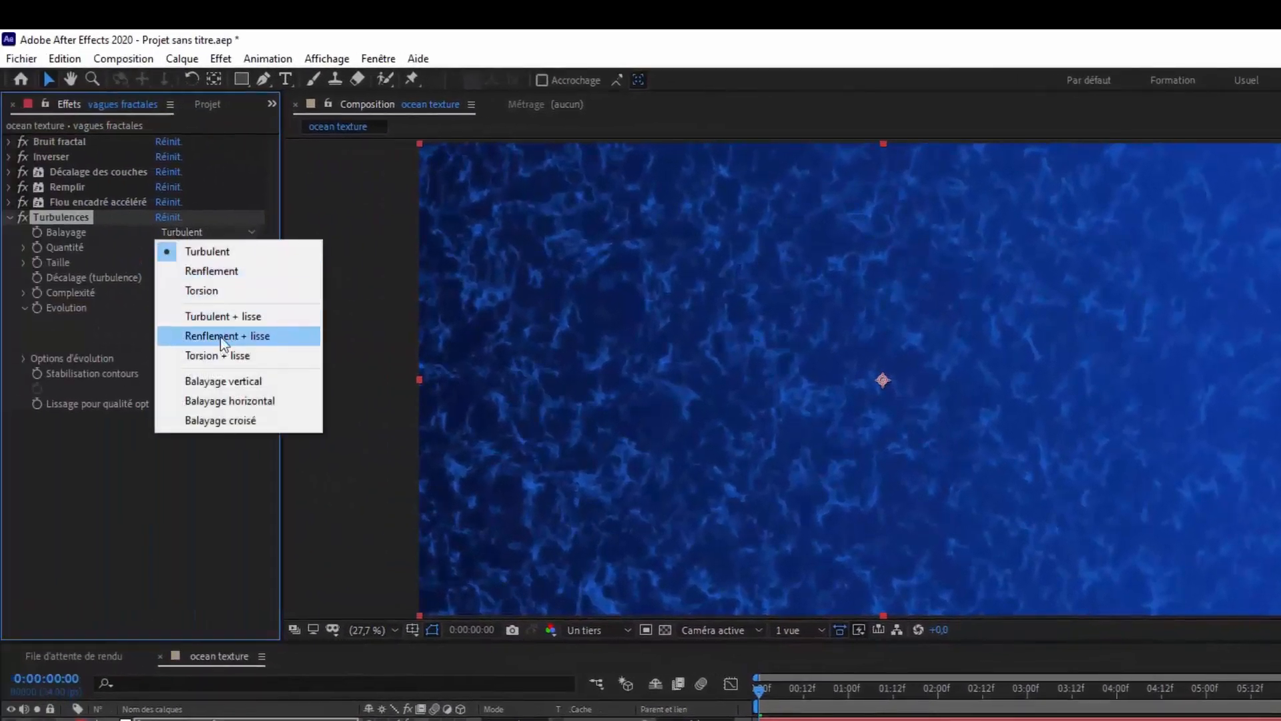
click(216, 335)
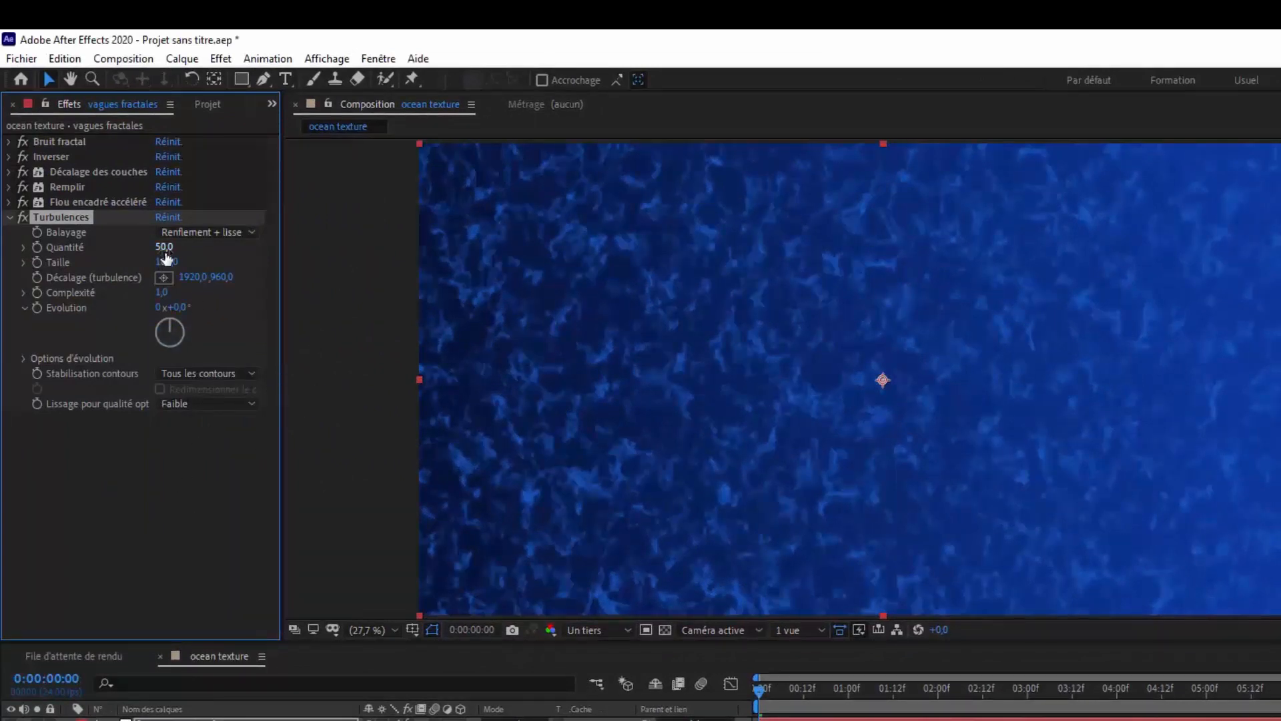
Set the Turbulences effect's Quantité to 3 and its Taille to 670
click(165, 248)
text(3)
click(188, 433)
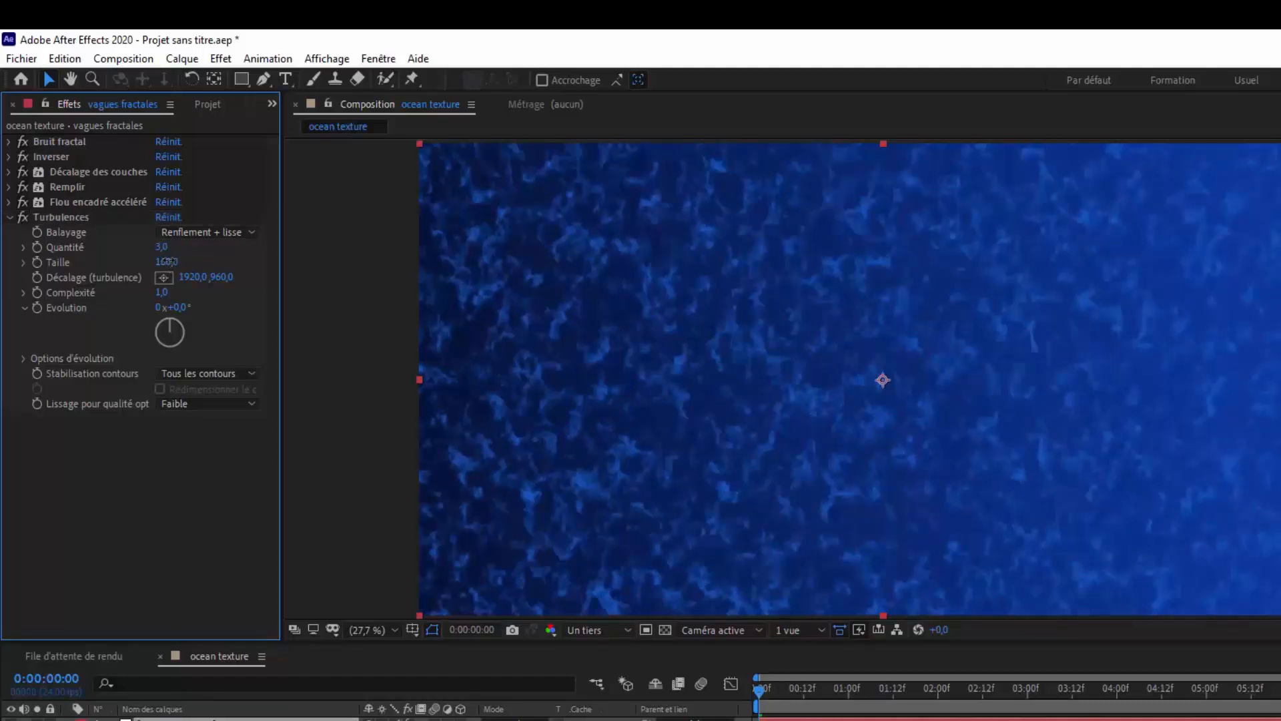
click(167, 261)
text(670)
key(Return)
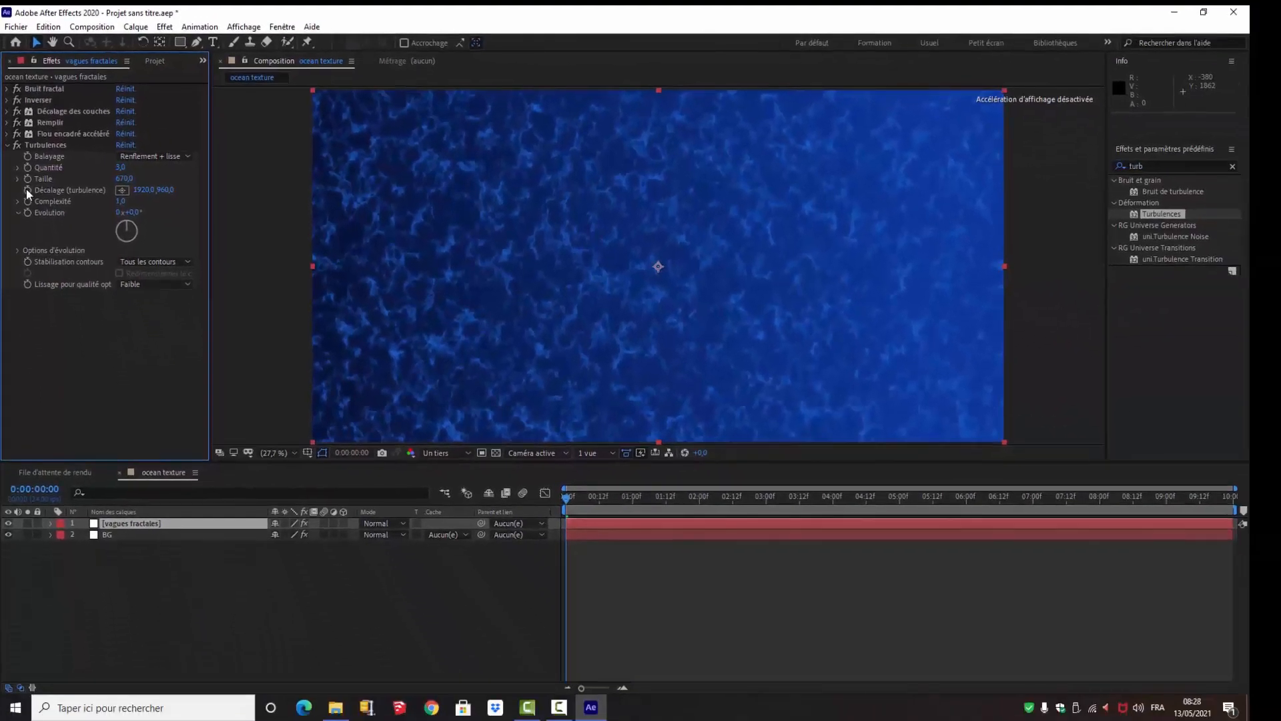
Keyframe the Turbulences effect's Décalage (turbulence) at 0:00:00:00 with the values 2664, 1408
click(27, 190)
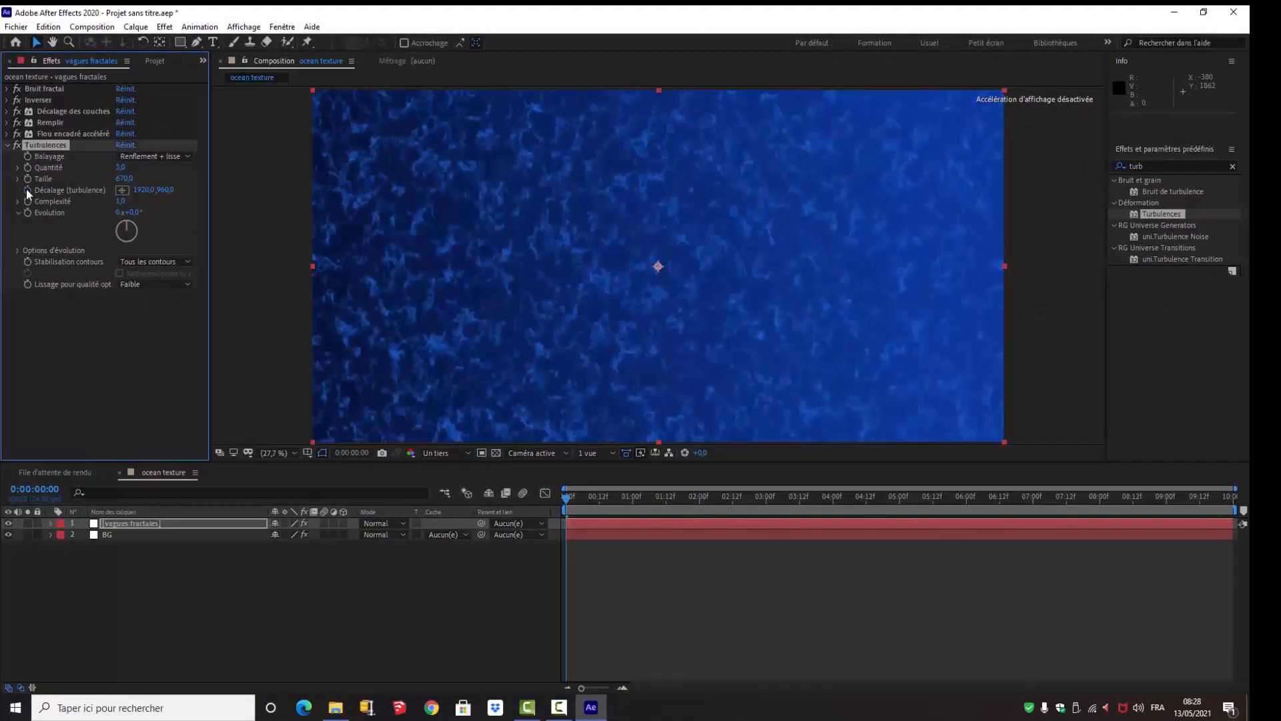
click(140, 193)
text(2664)
click(171, 191)
text(1440)
key(Return)
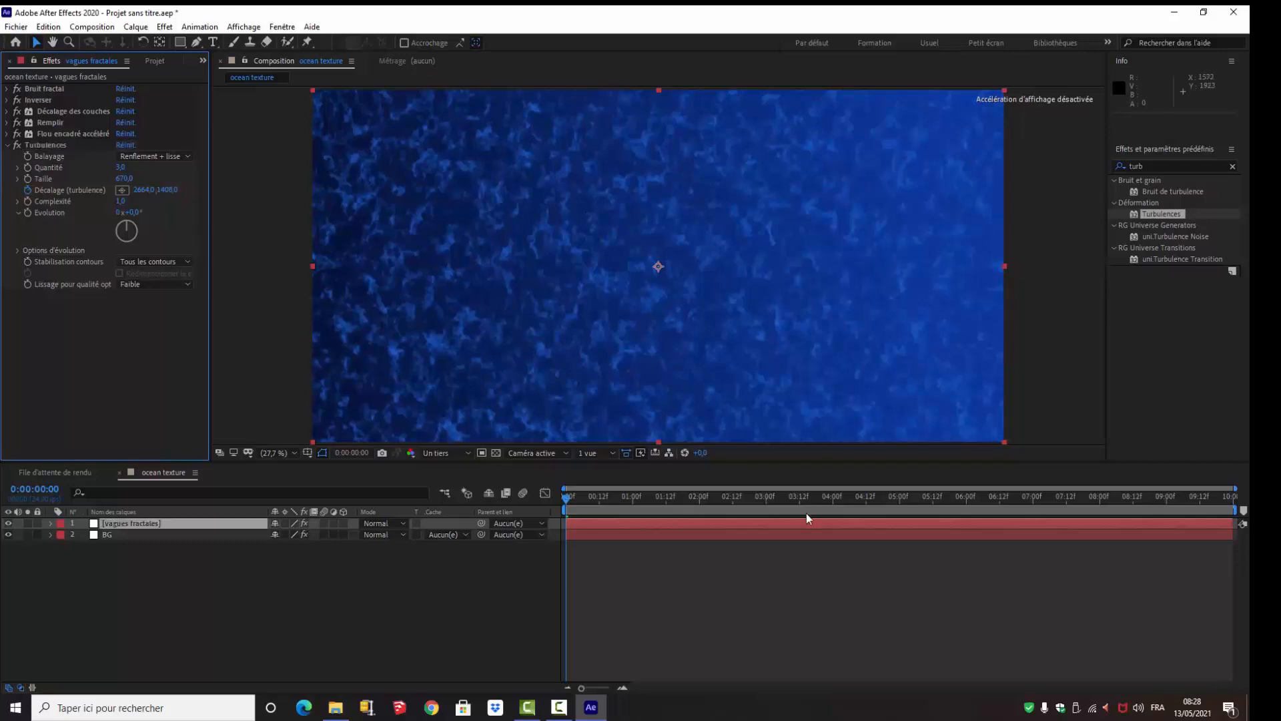
Add a second Décalage (turbulence) keyframe at 0:00:02:23 with the values 256, 48
drag(567, 497, 767, 509)
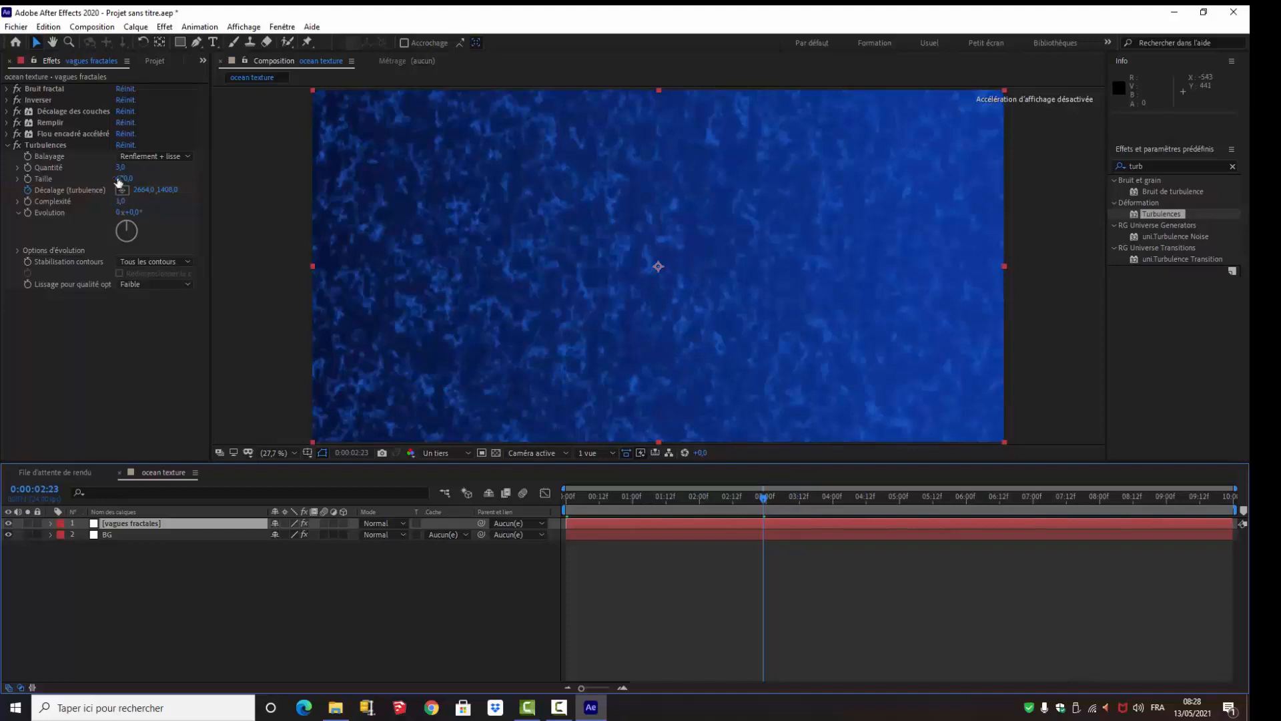
click(144, 190)
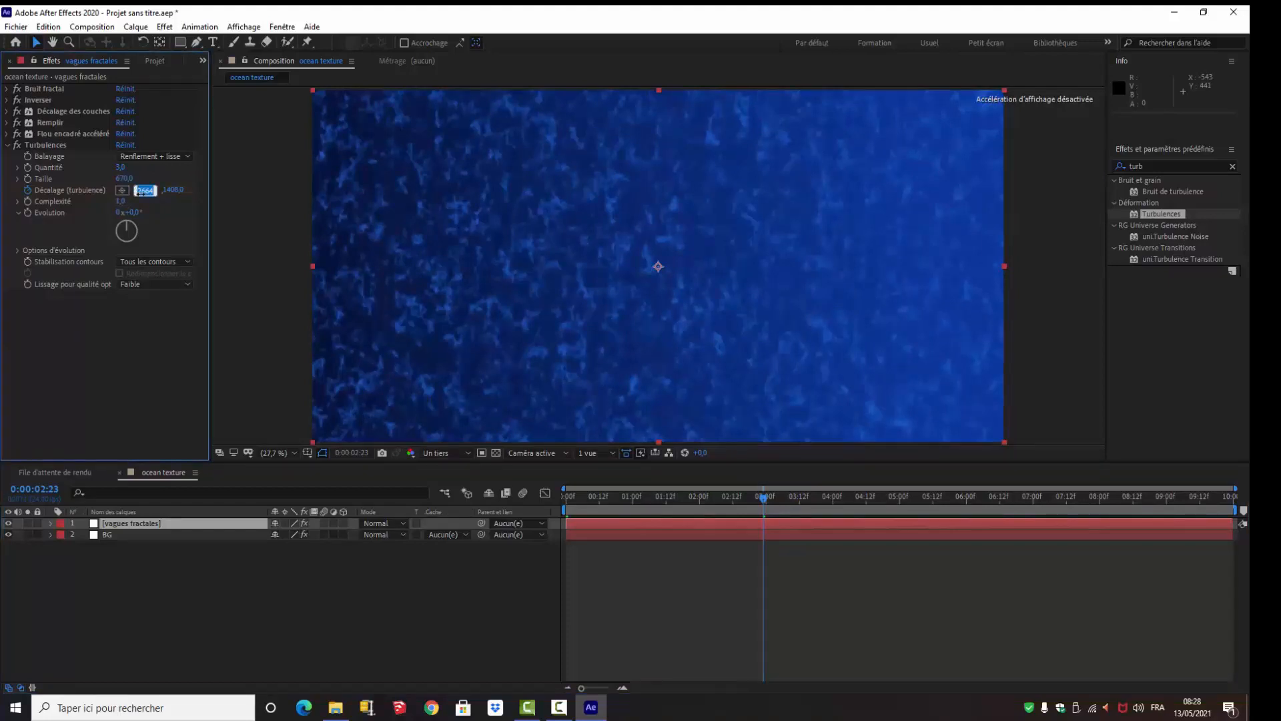
text(256)
key(Return)
click(163, 189)
text(48)
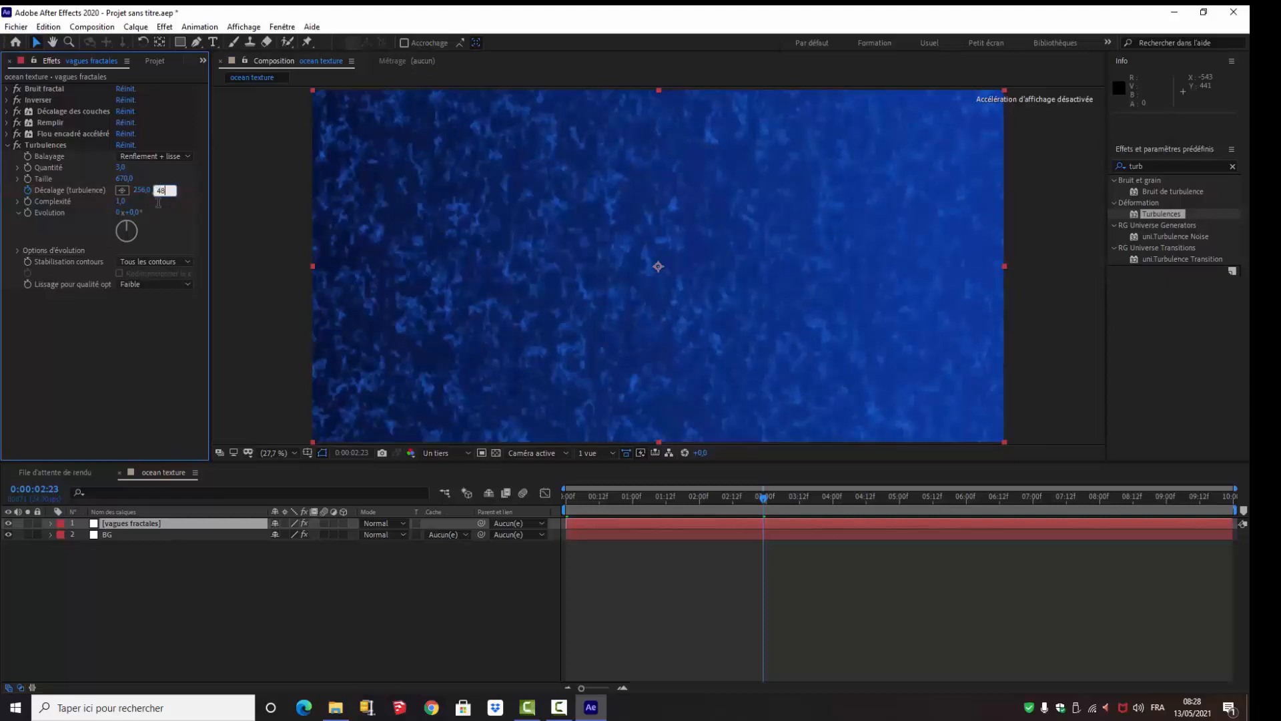
click(137, 353)
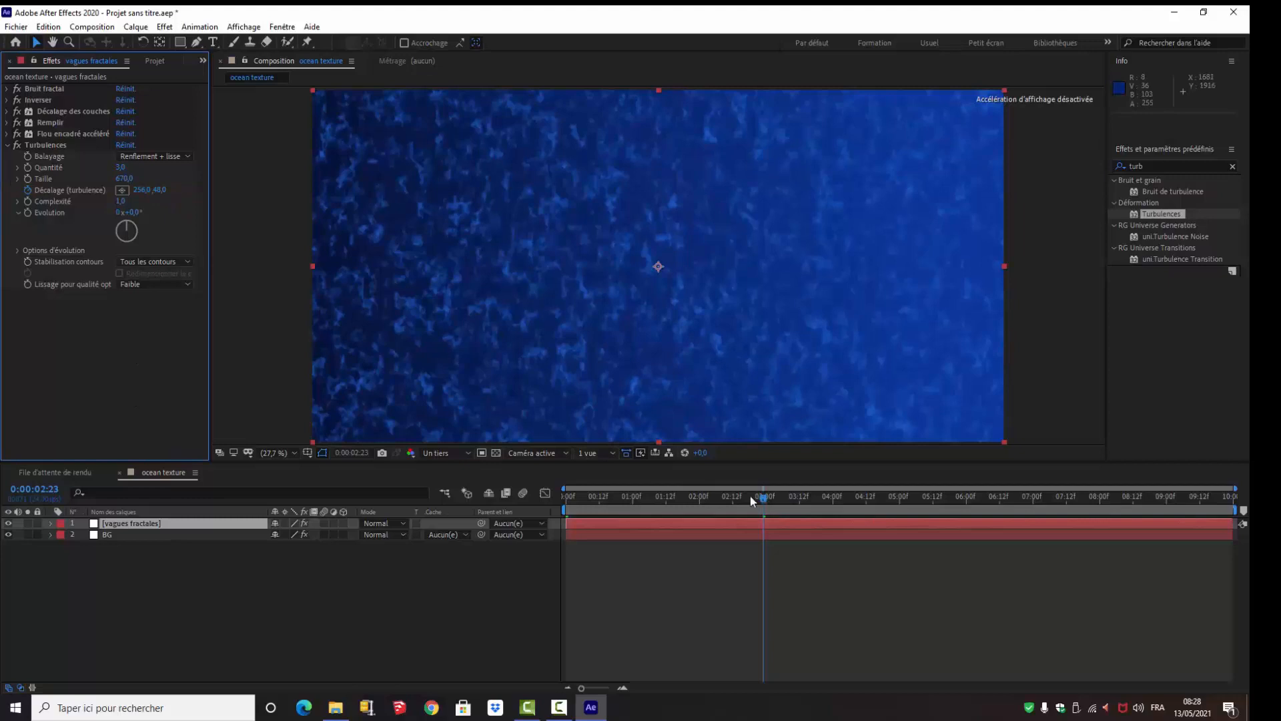
mouse_move(750, 495)
mouse_down()
mouse_move(552, 510)
mouse_move(531, 498)
mouse_move(764, 496)
mouse_up()
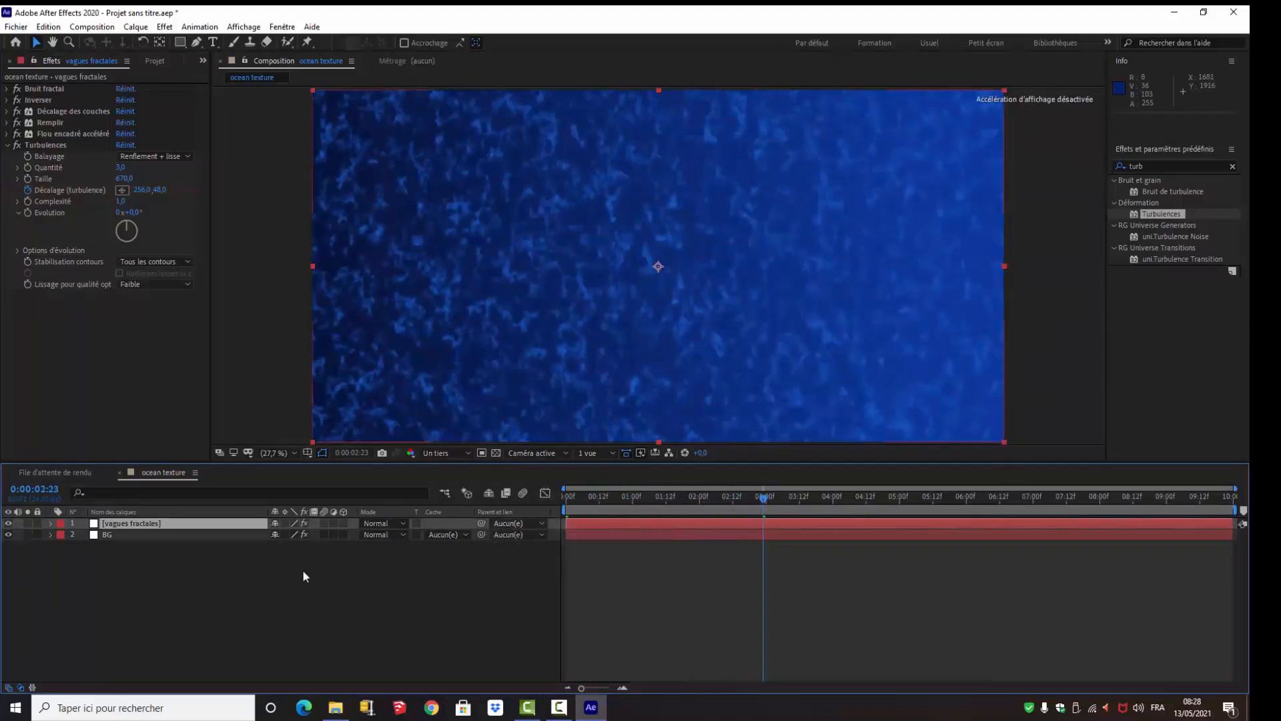
Reveal the "vagues fractales" layer's keyframes and give Décalage (turbulence) the expression loopOut("offset")
key(u)
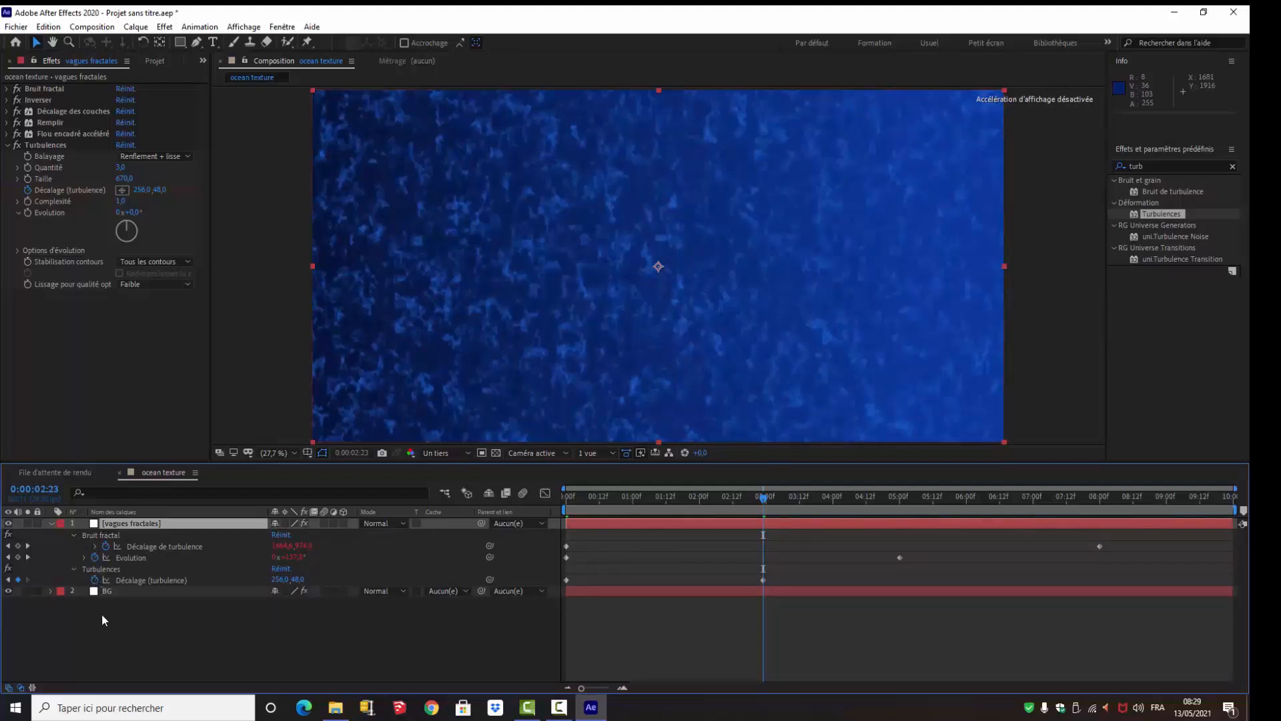
alt+click(94, 580)
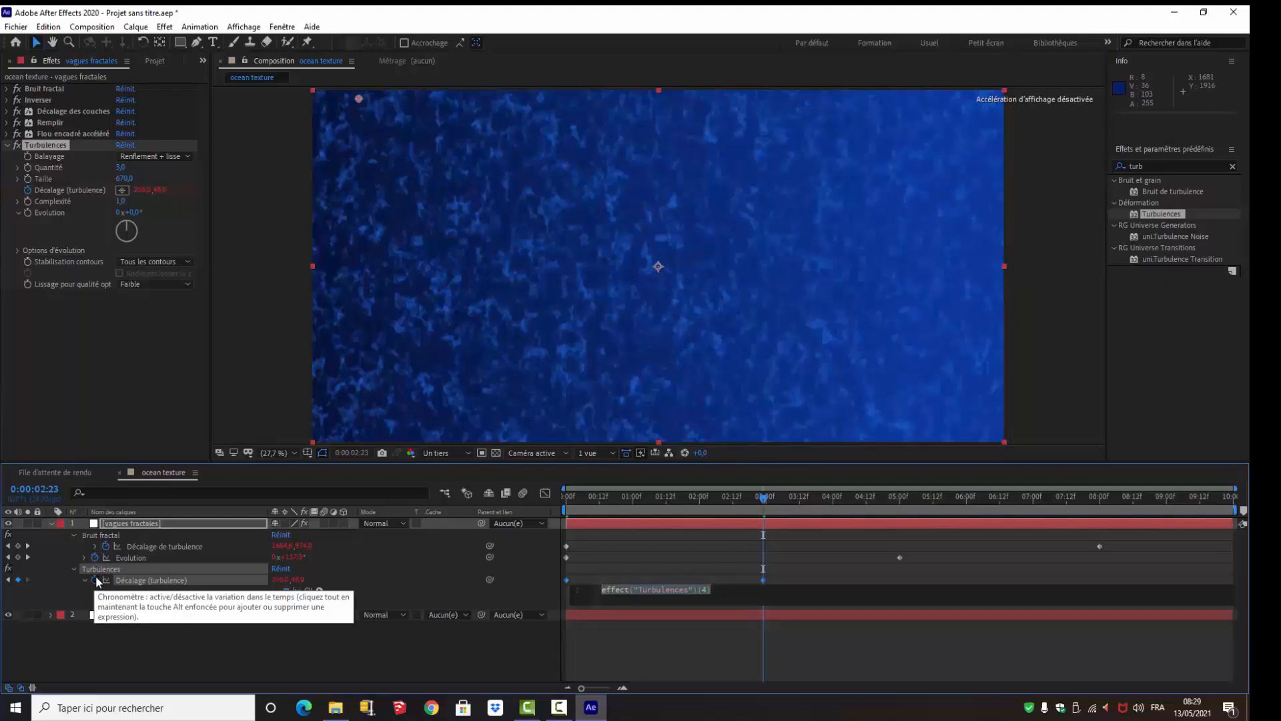
text(loo)
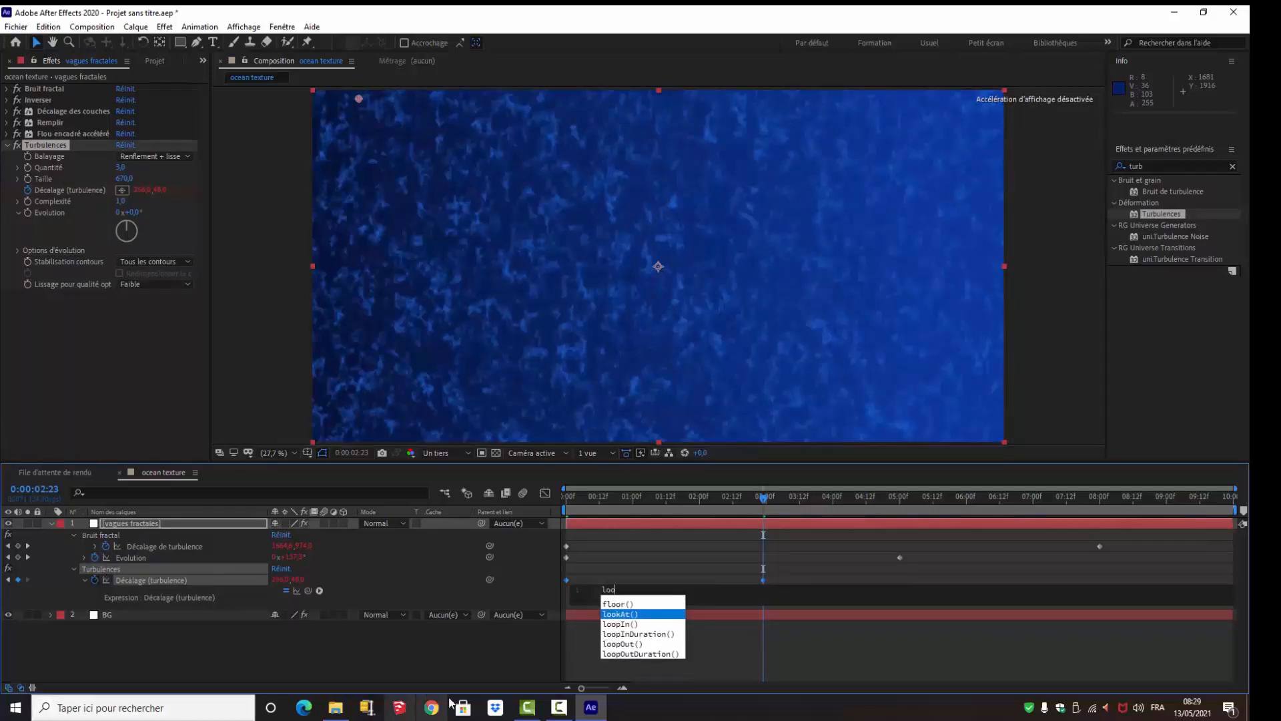
click(614, 645)
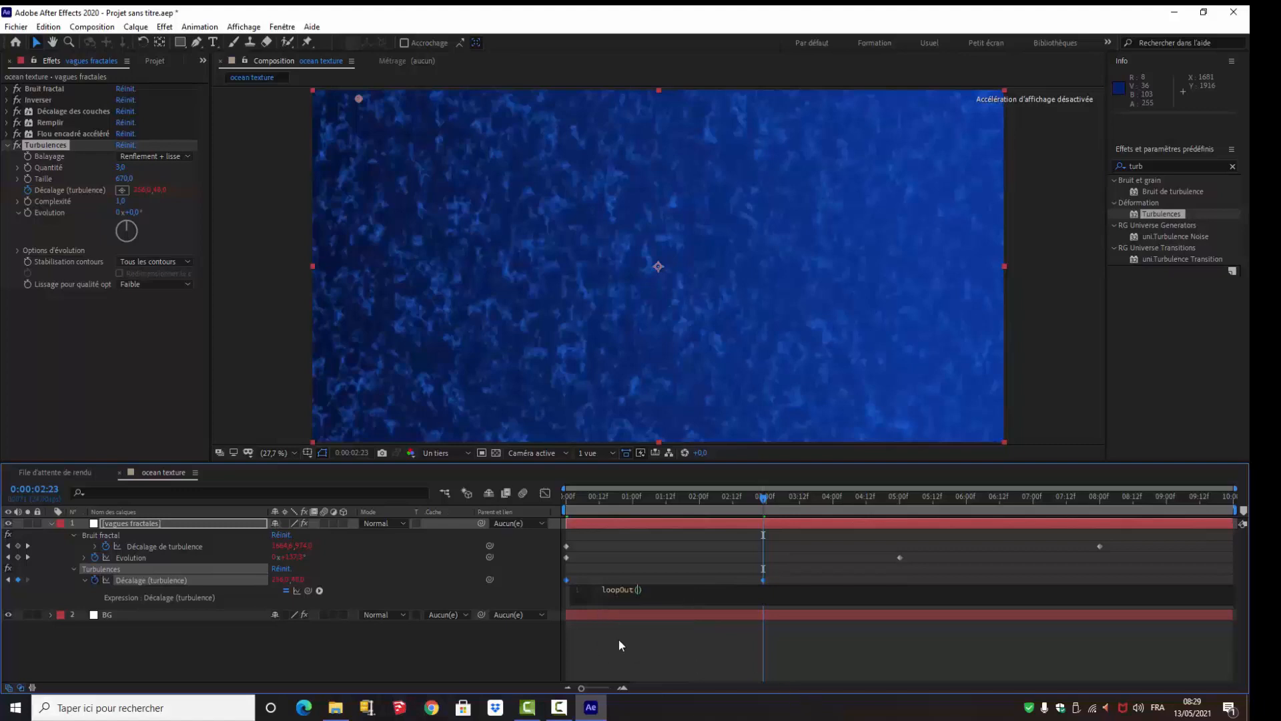
text(")
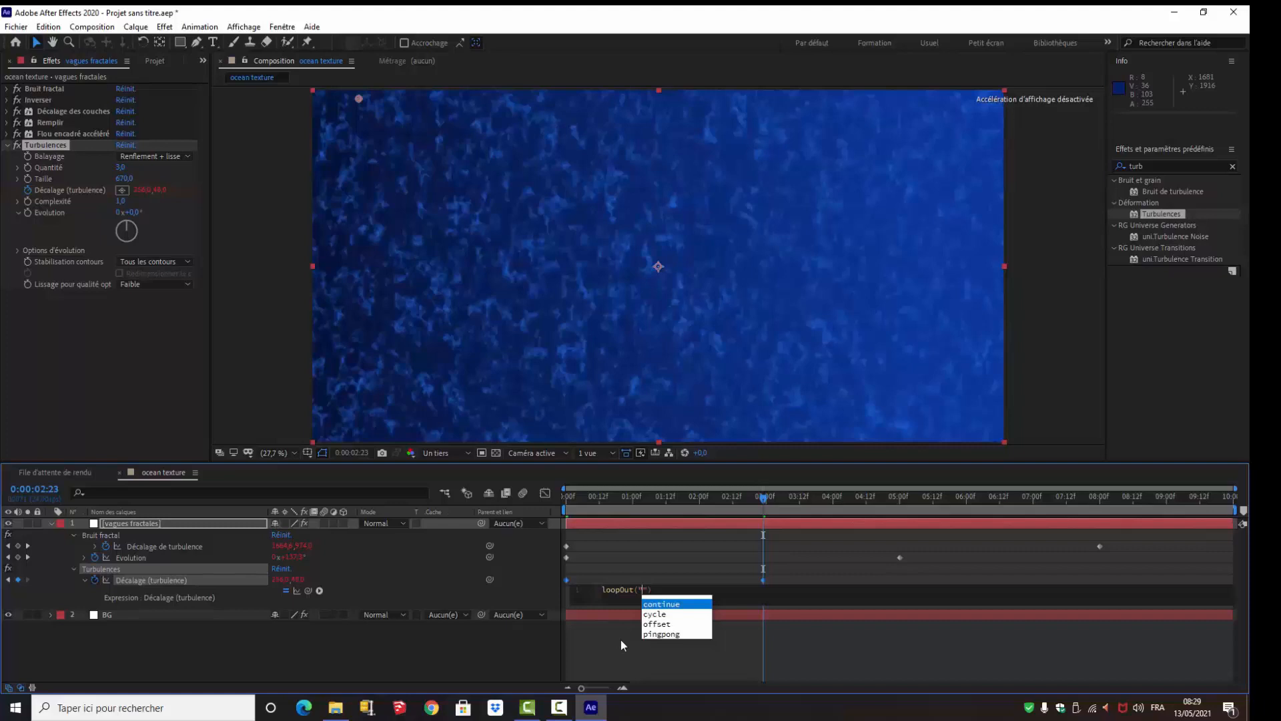
click(664, 625)
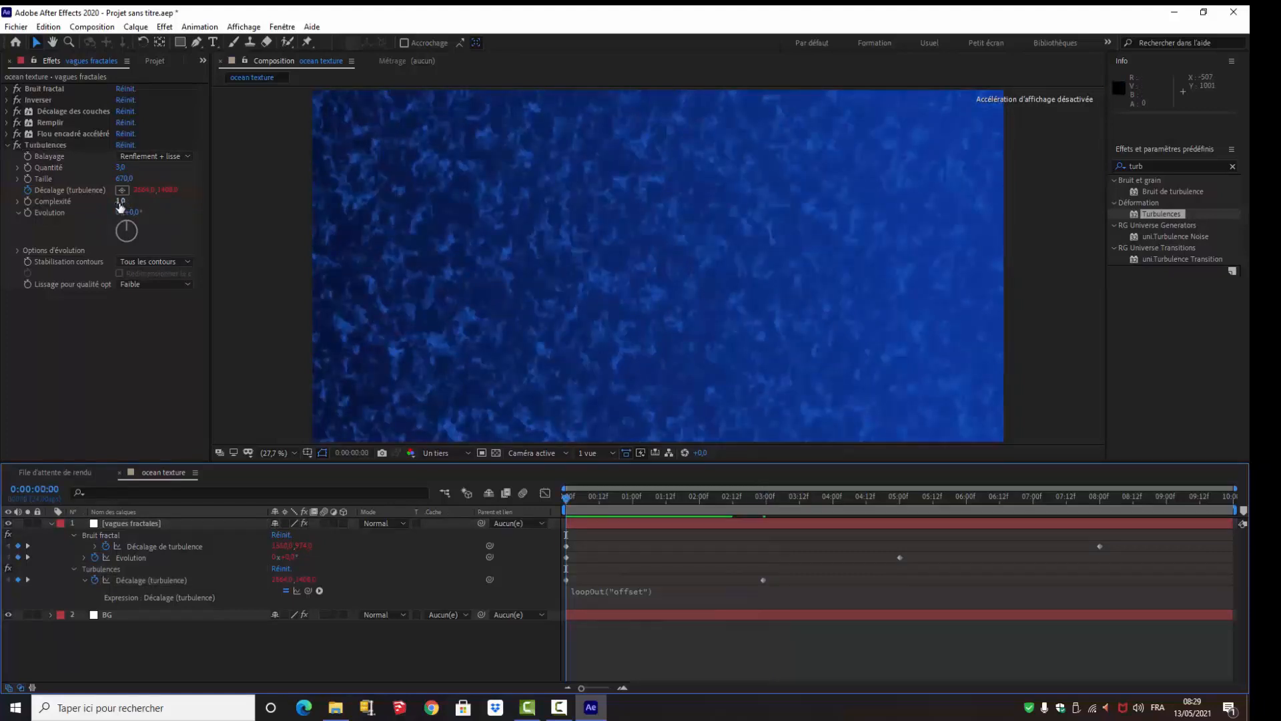
Find the Lueur diffuse effect and apply it to the "vagues fractales" layer
click(7, 145)
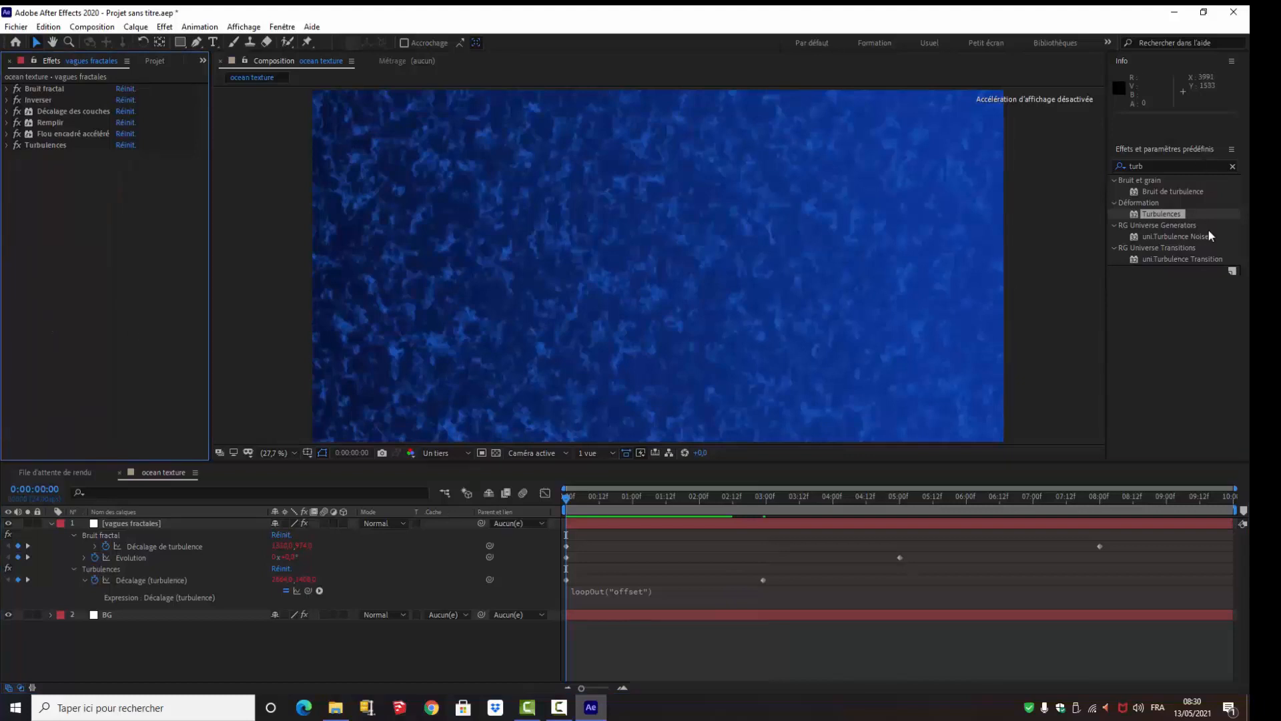
click(1166, 165)
drag(1166, 165, 1128, 168)
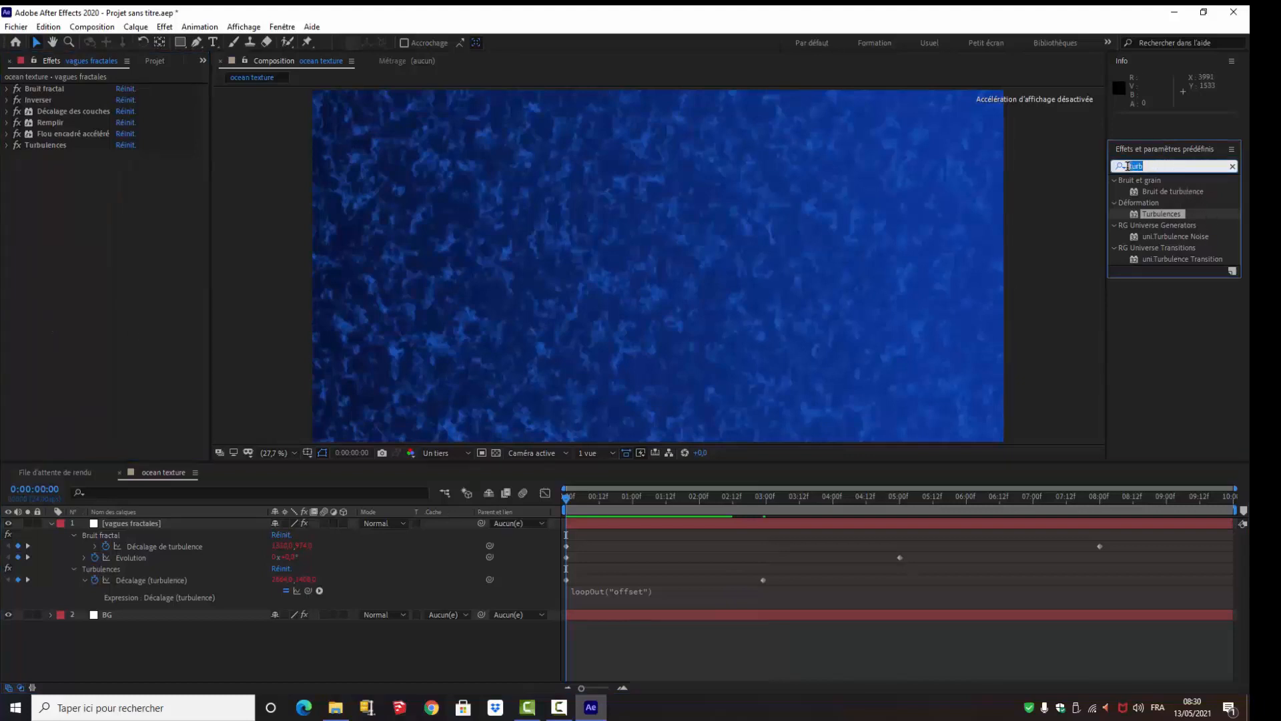
text(l)
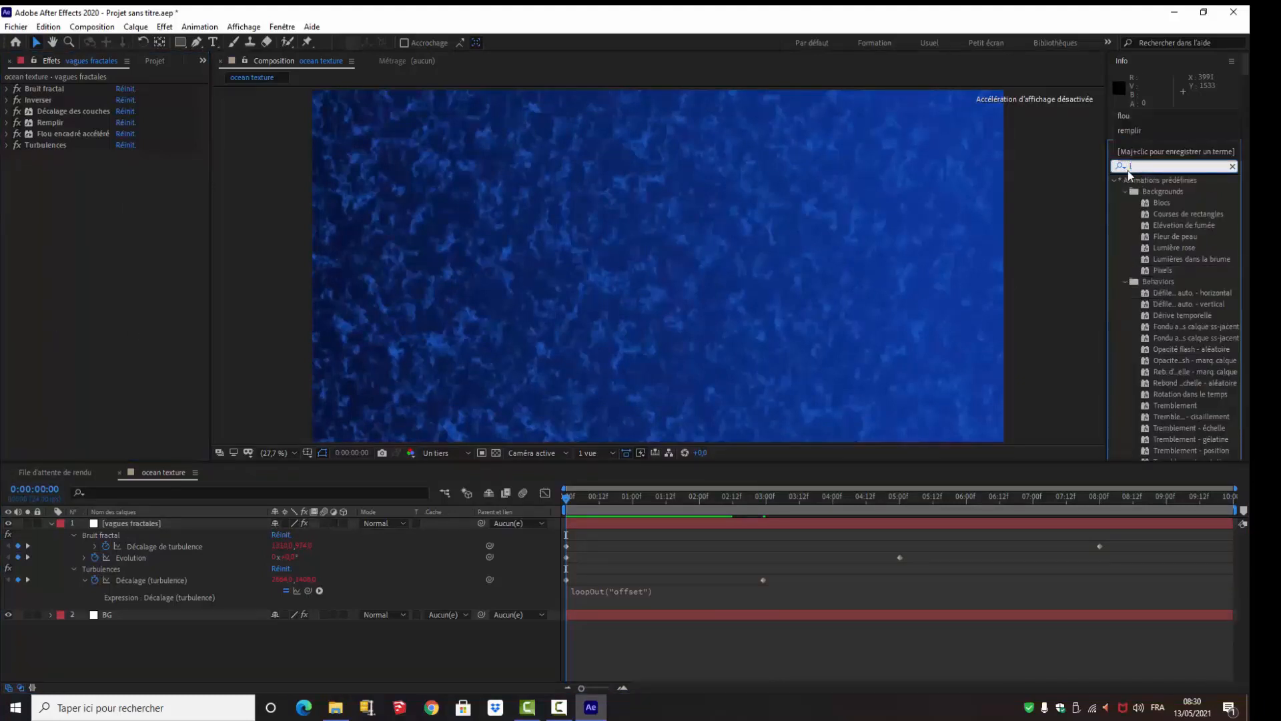
text(ueur)
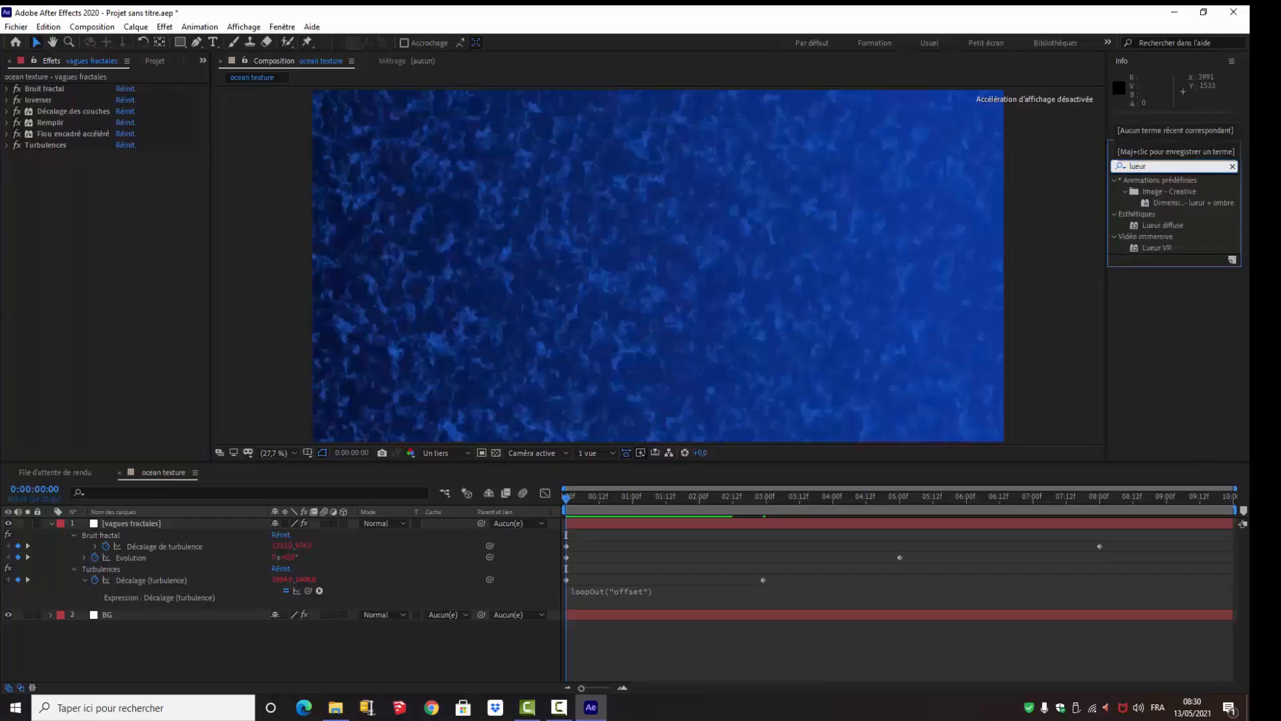
drag(1146, 225, 623, 300)
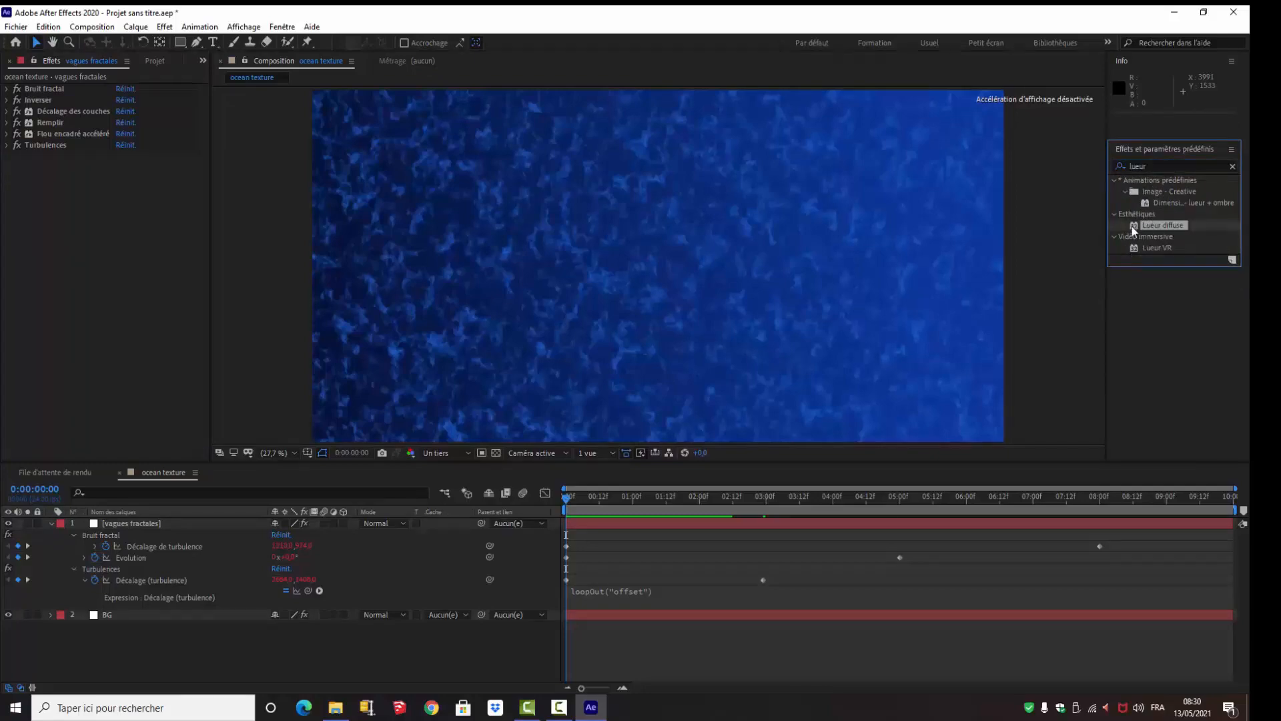
drag(705, 344, 706, 344)
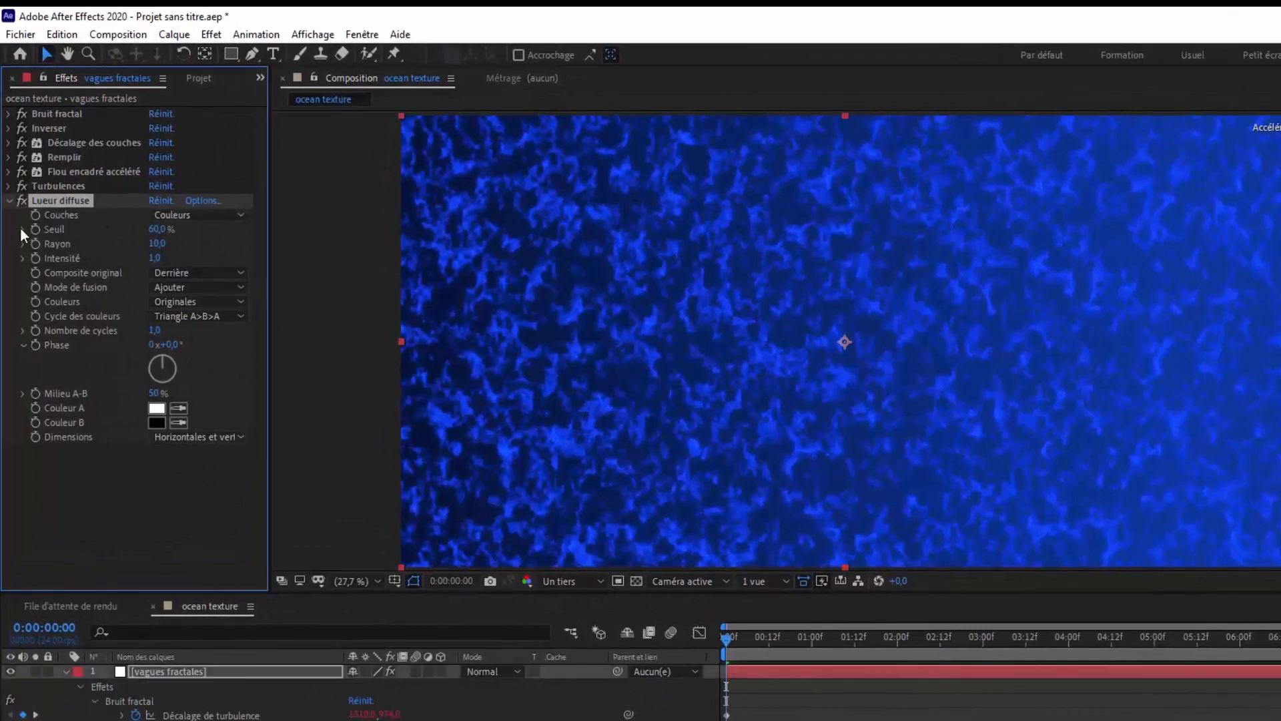
Keep Lueur diffuse's Couches on Couleurs and set its Seuil to 53 %, Rayon to 4 and Intensité to 0,2
click(240, 215)
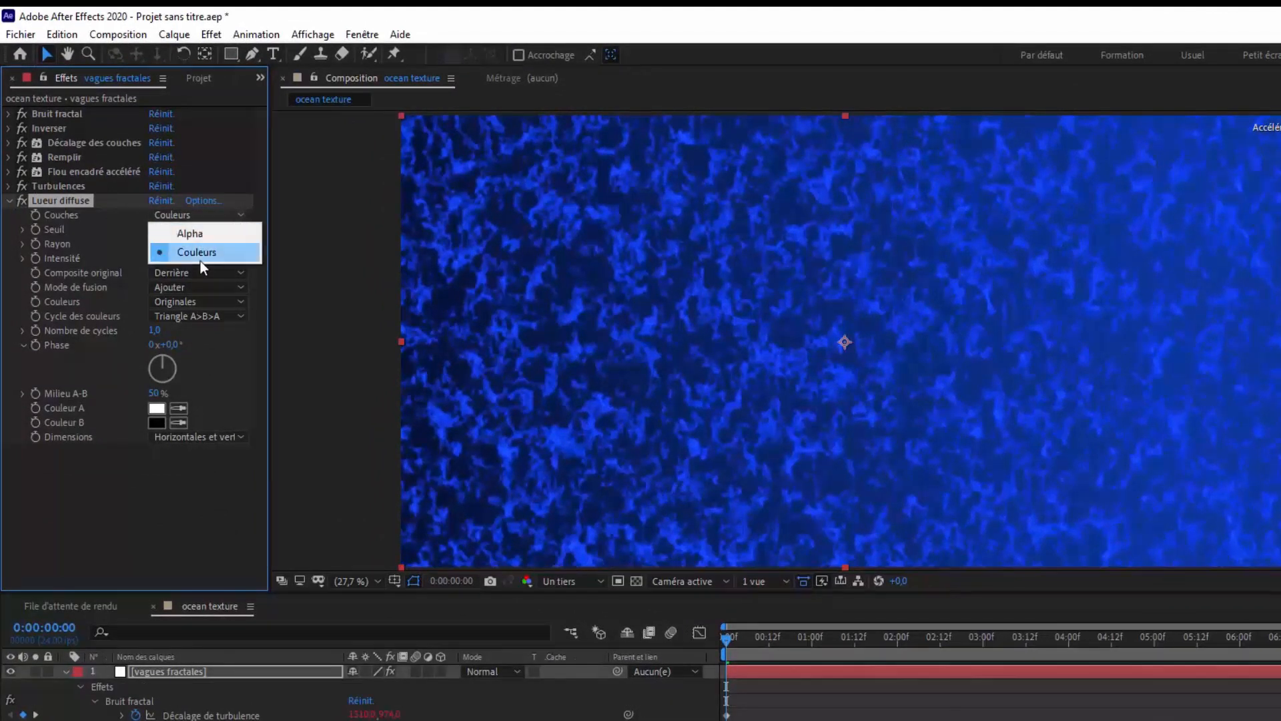
click(209, 500)
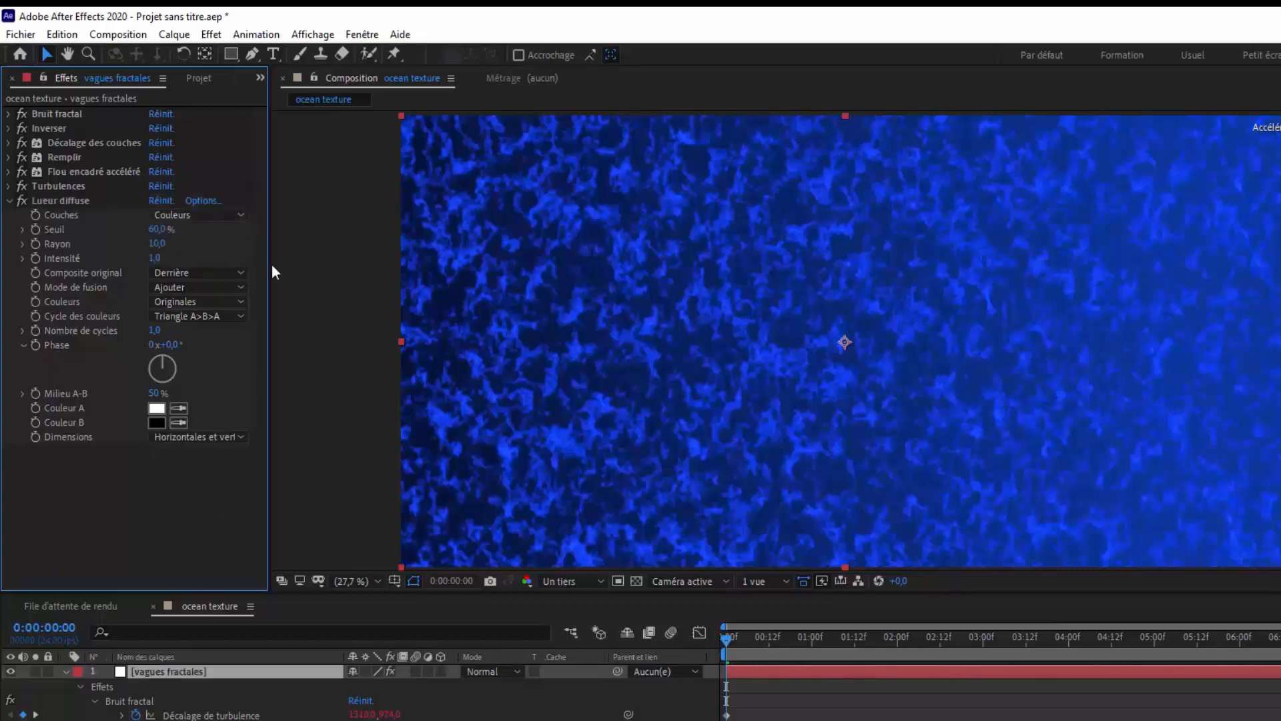
click(157, 230)
text(53)
click(127, 514)
click(157, 244)
text(4)
click(171, 516)
click(153, 257)
text(0,2)
click(131, 489)
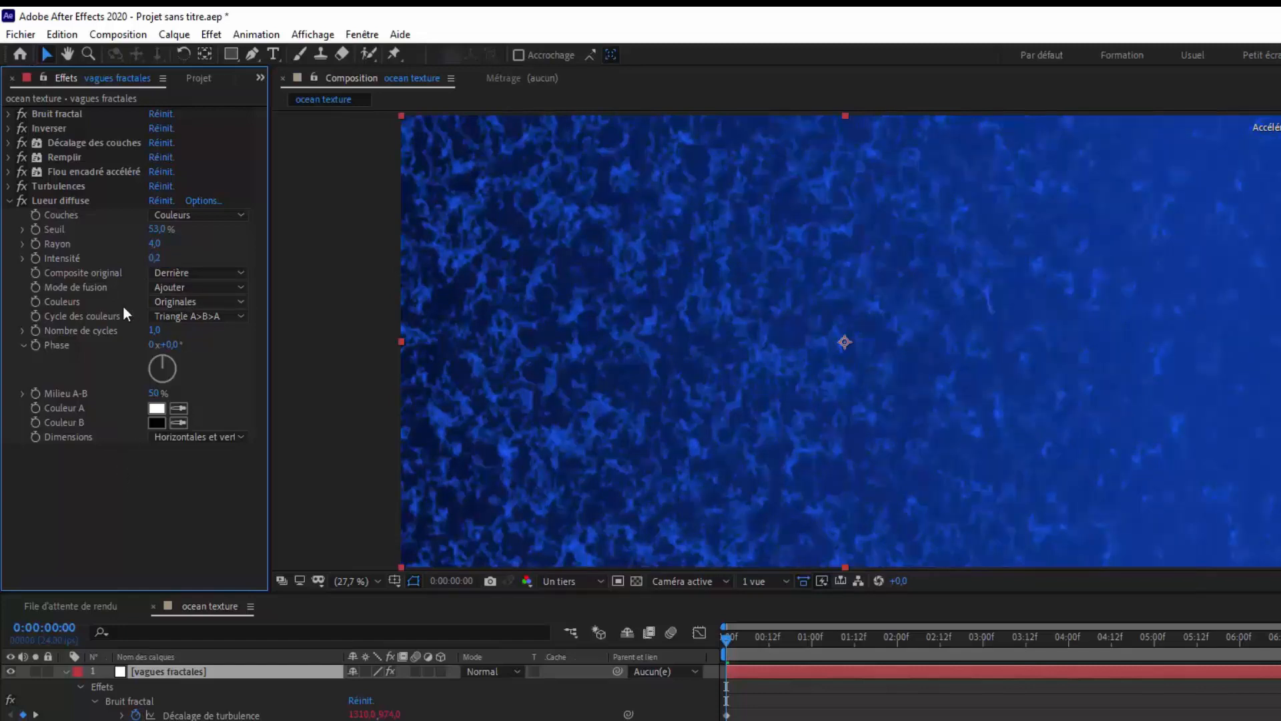
Switch Lueur diffuse's Couleurs to A et B and set Couleur B to 1191C0
click(239, 299)
click(194, 337)
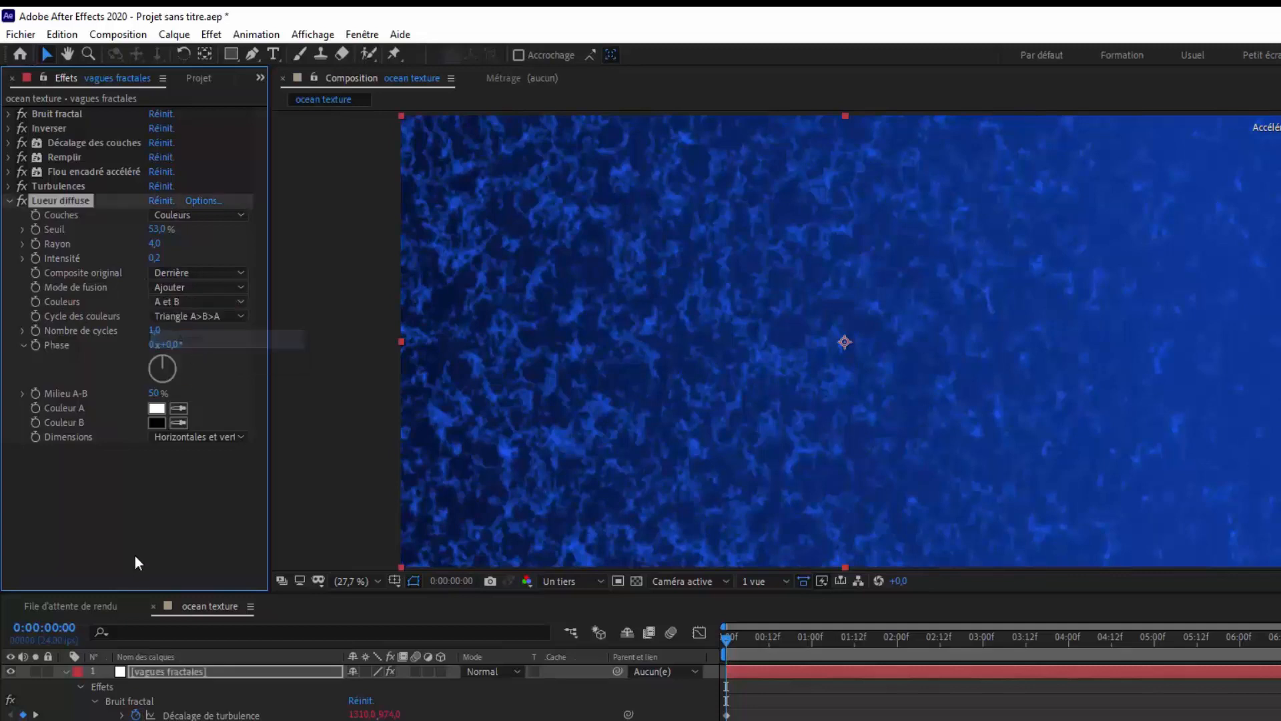
click(158, 422)
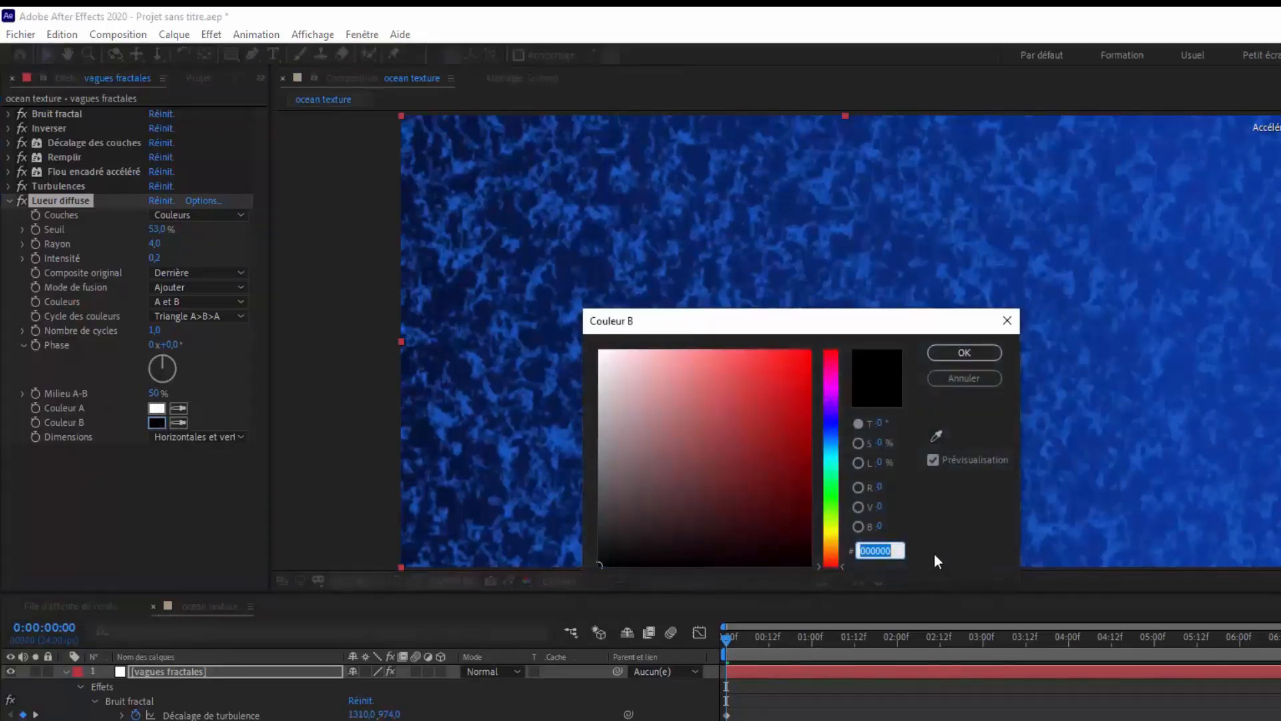
text(1191C0)
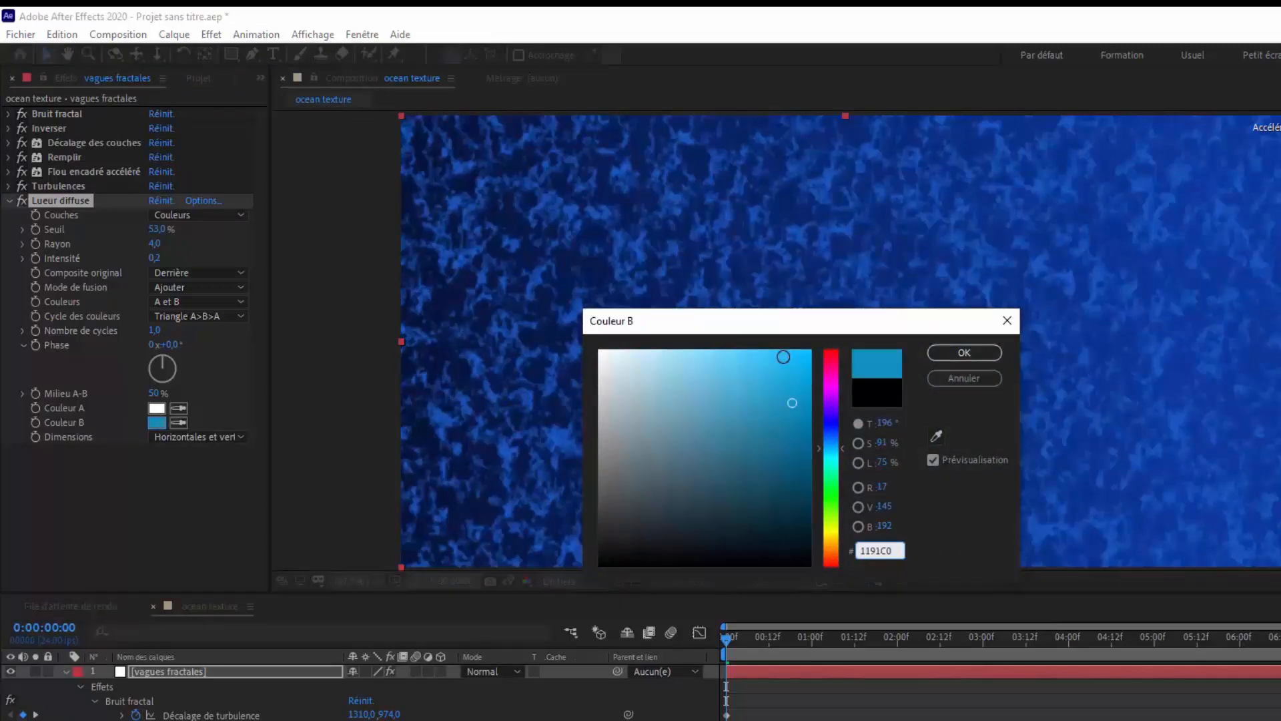
click(974, 348)
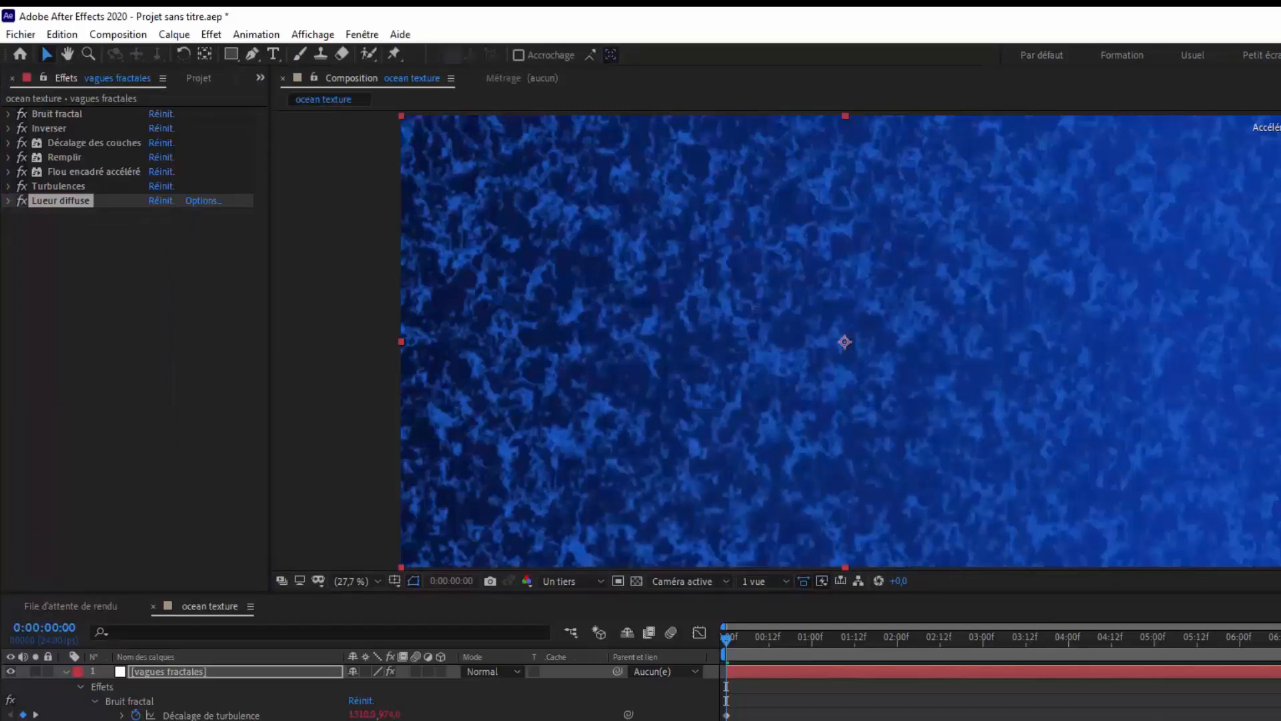
Duplicate the Flou encadré accéléré effect, place the copy after Lueur diffuse, and collapse the effect and layer properties
click(75, 172)
key(ctrl+d)
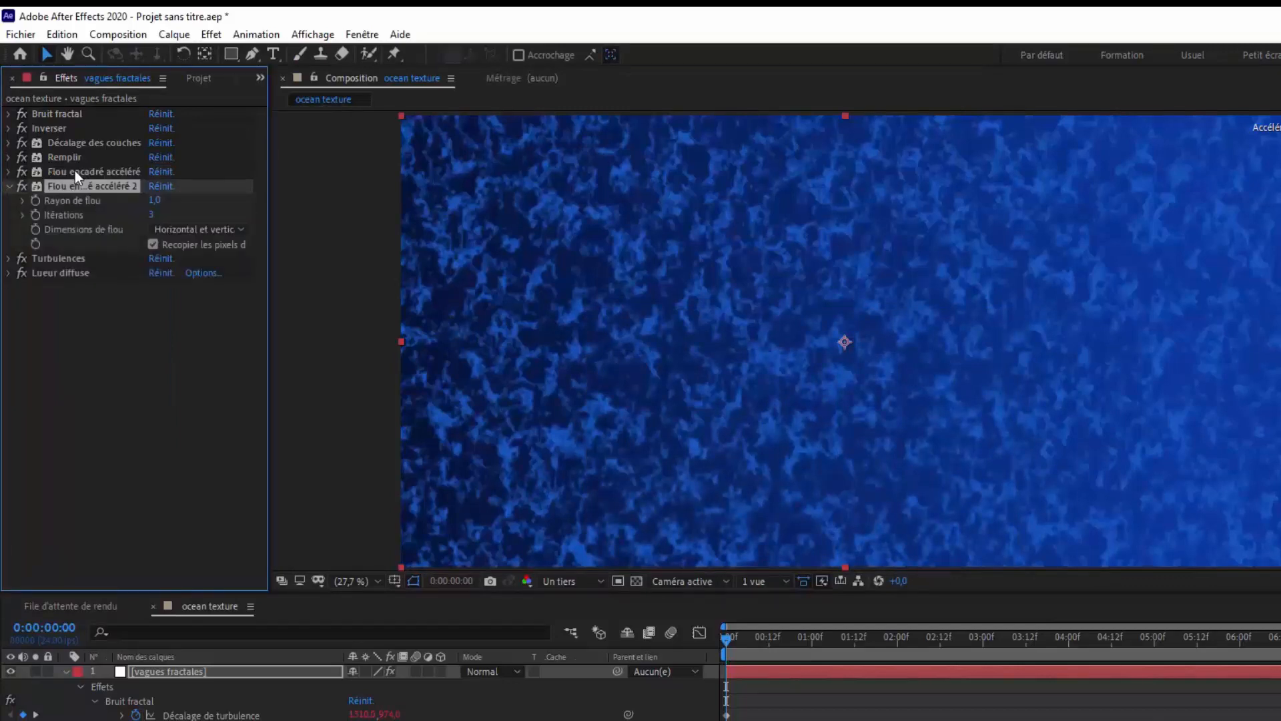
drag(99, 184, 79, 302)
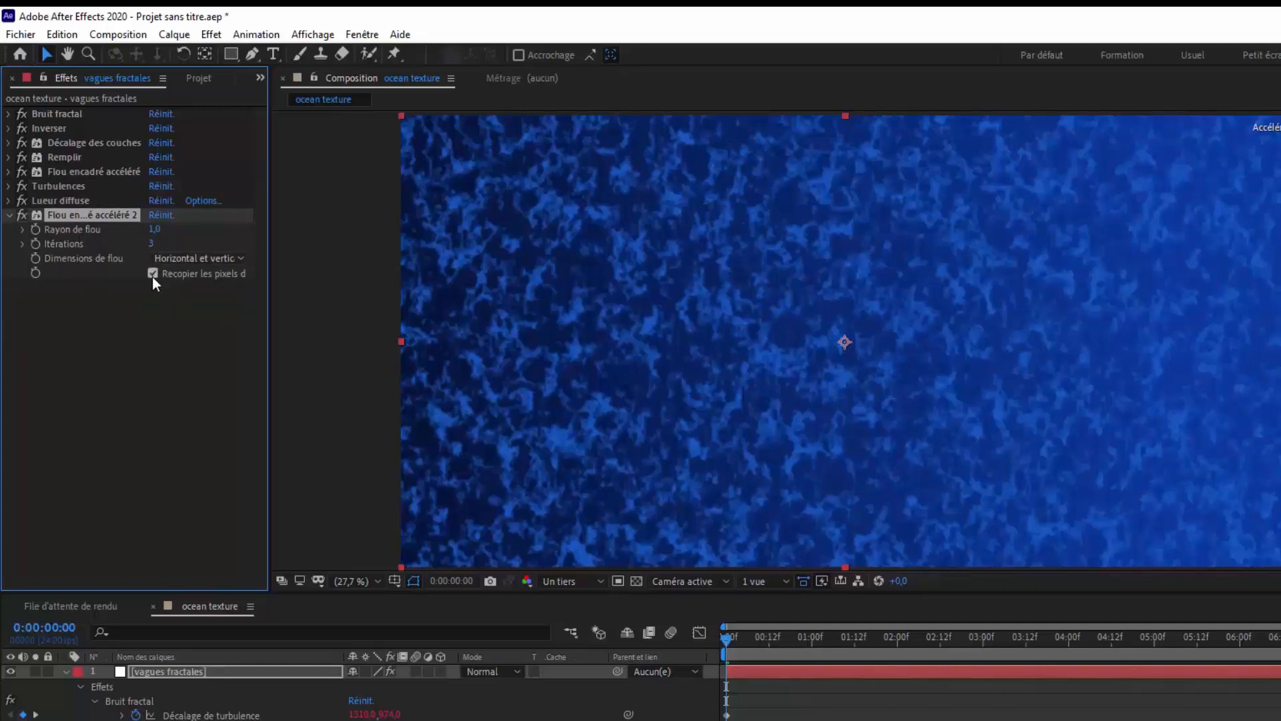
click(10, 216)
click(66, 672)
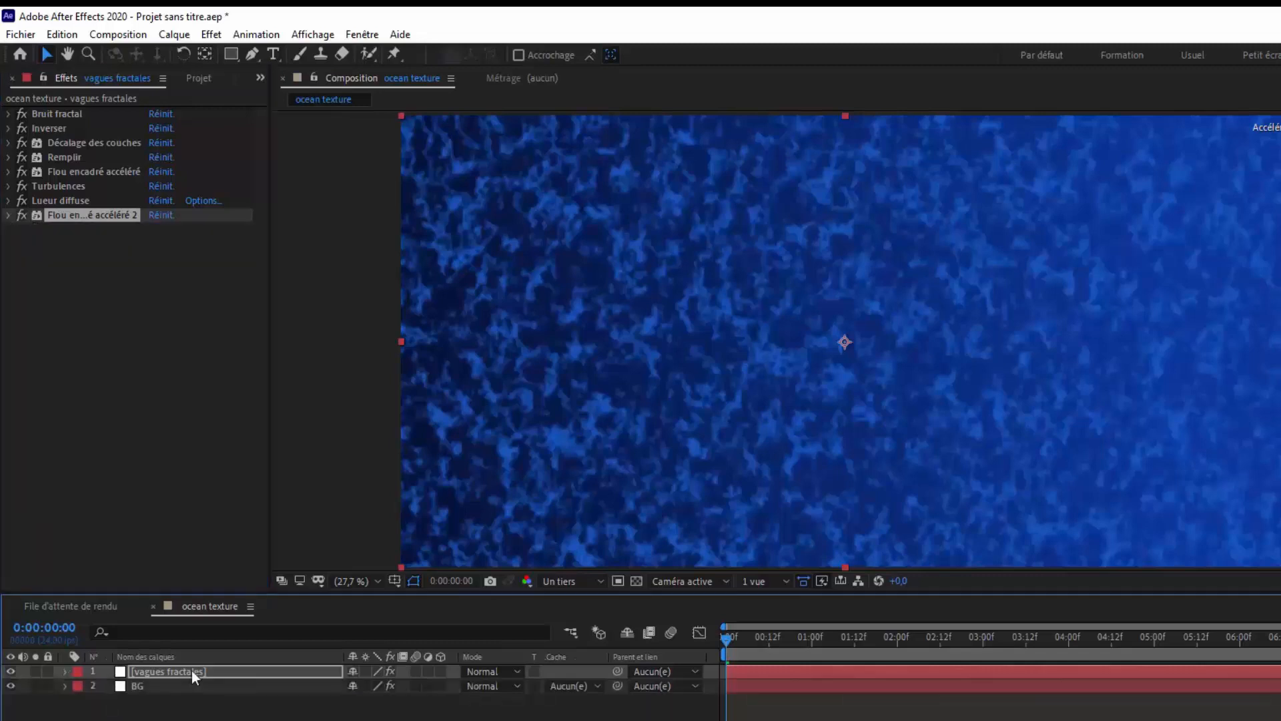
Duplicate the "vagues fractales" layer and rename the copy "dessous"
click(192, 671)
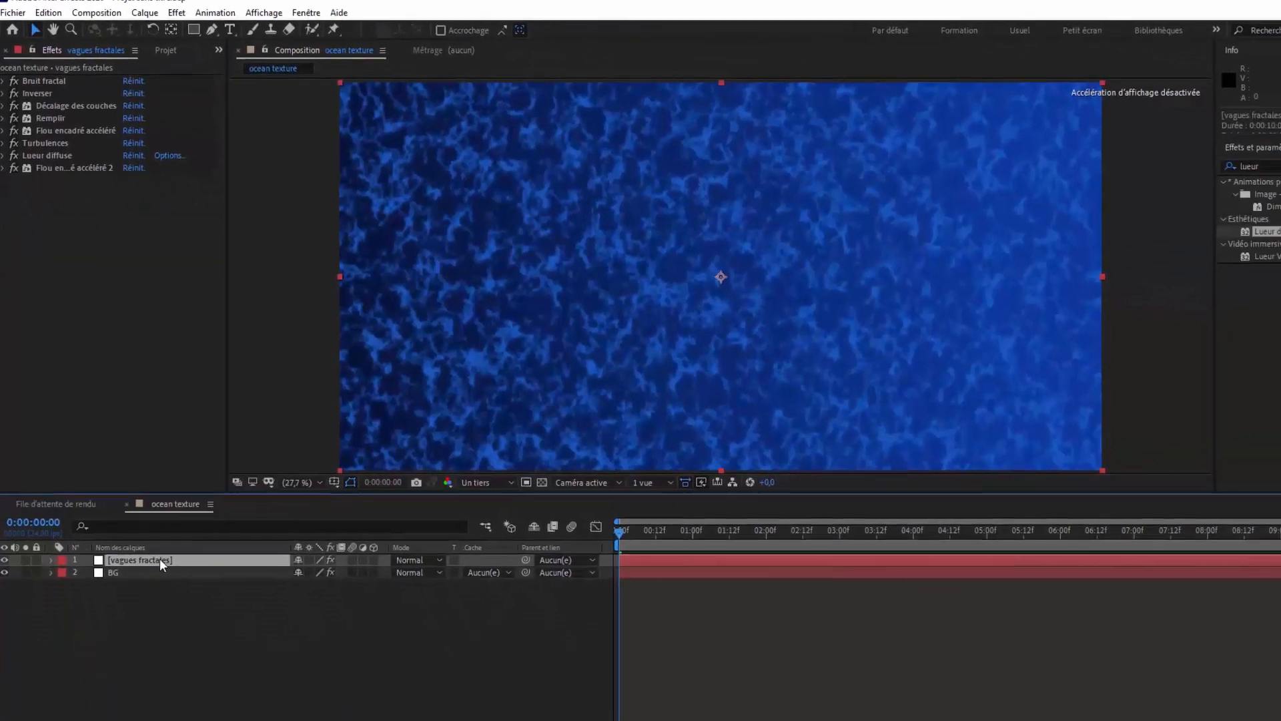
key(ctrl+d)
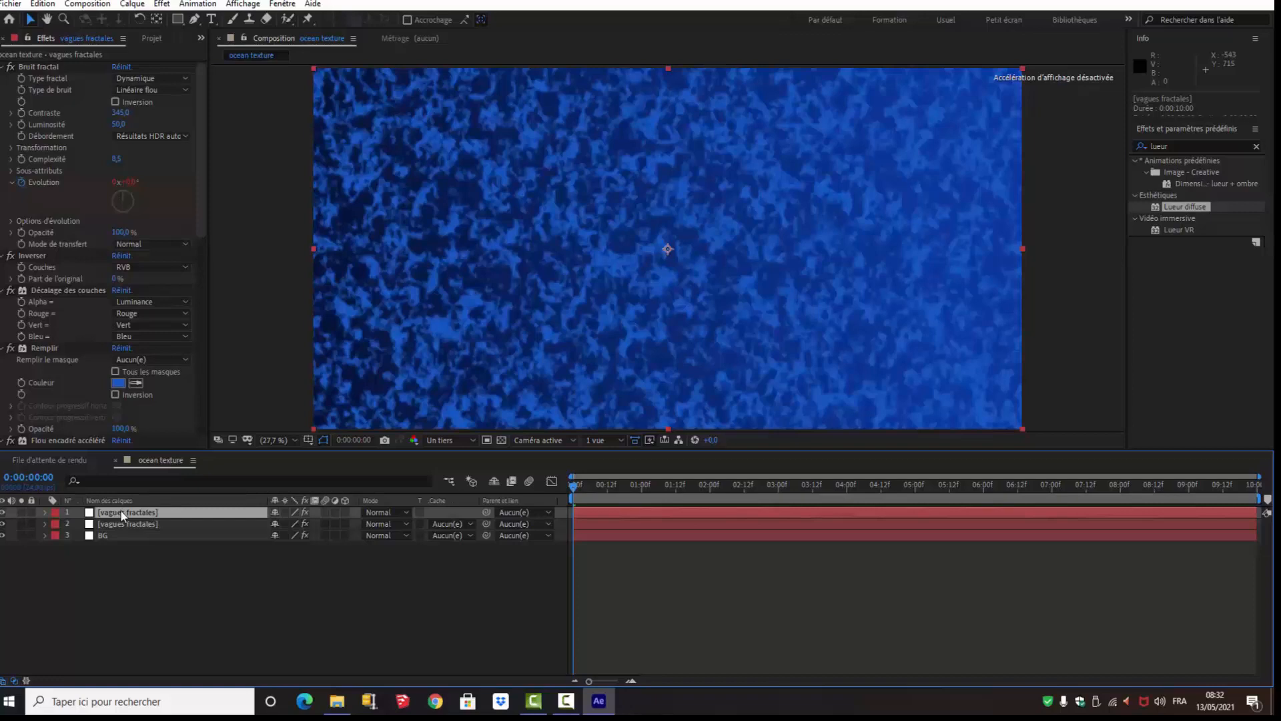
right_click(122, 515)
click(137, 507)
text(dess)
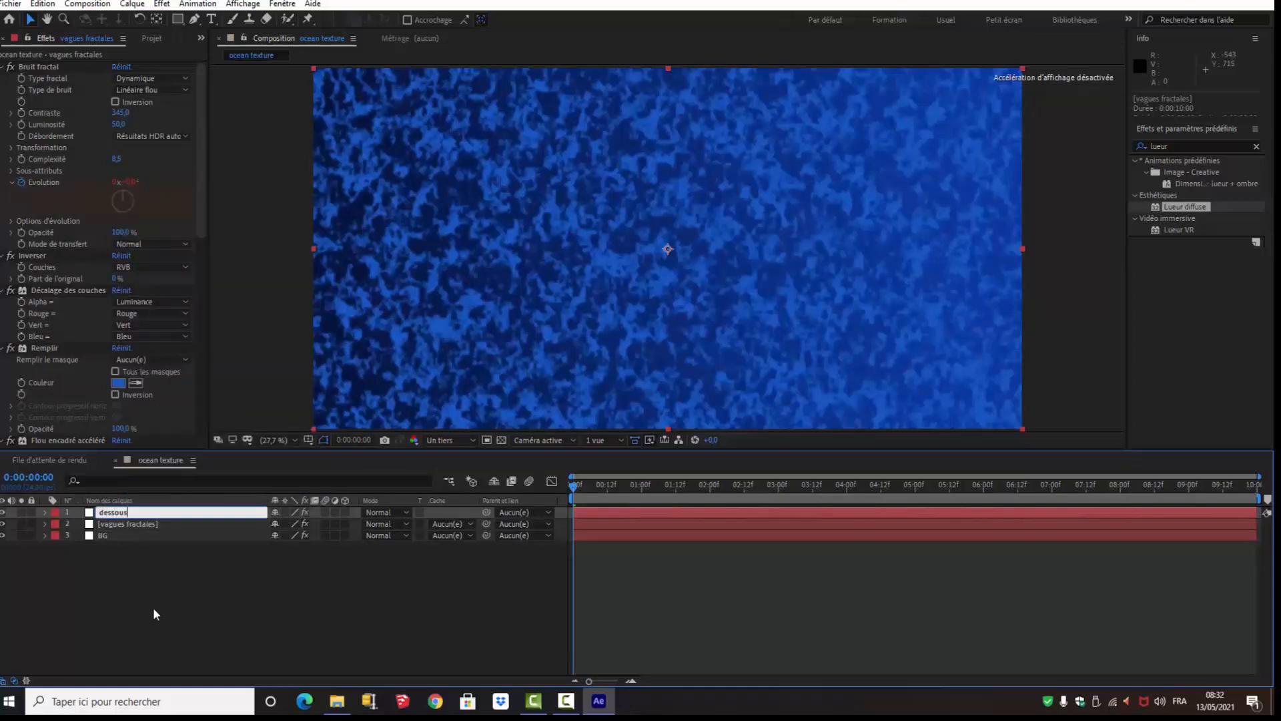
text(ous)
key(Return)
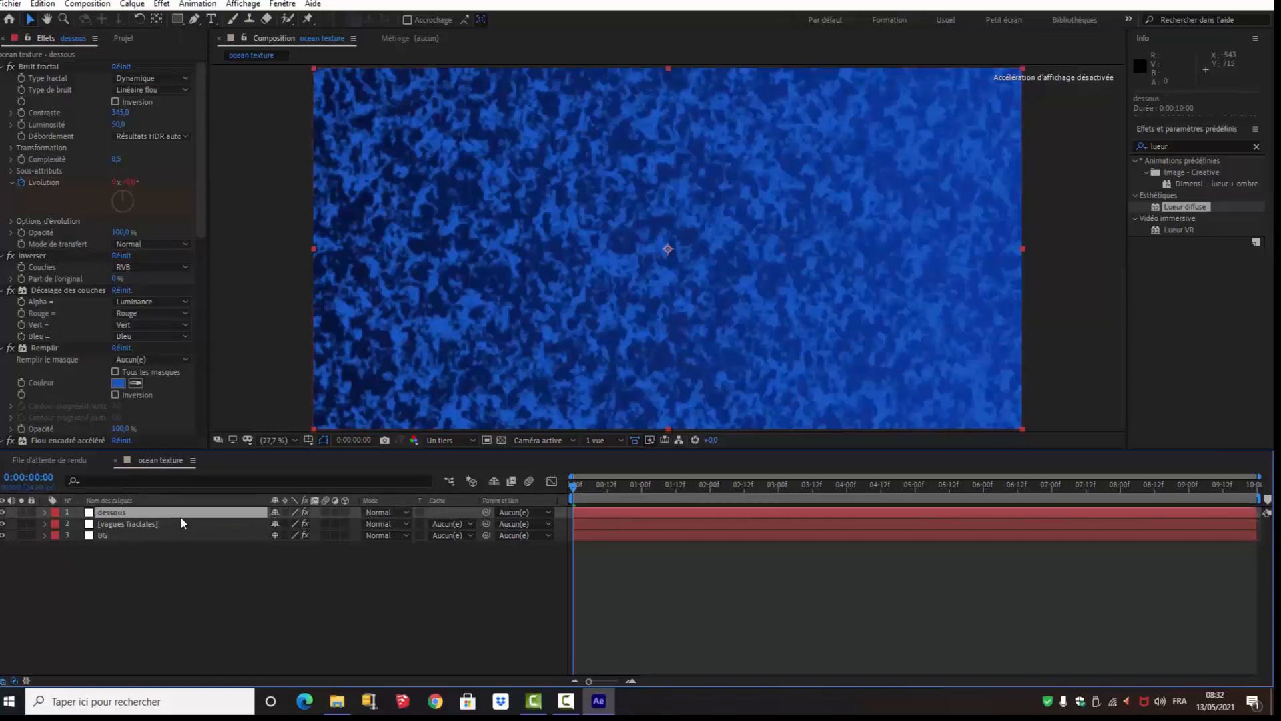
Set the "dessous" layer's Opacité to 60 % and delete its second Flou encadré accéléré effect
key(t)
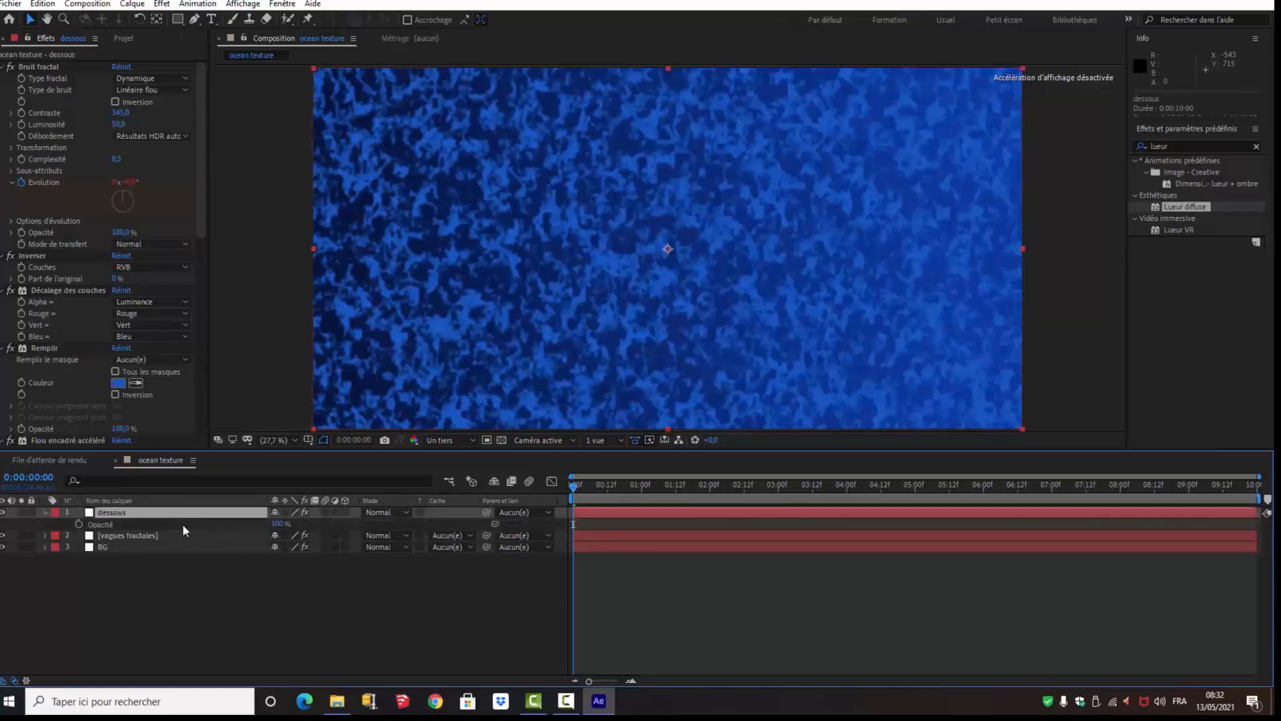
click(280, 524)
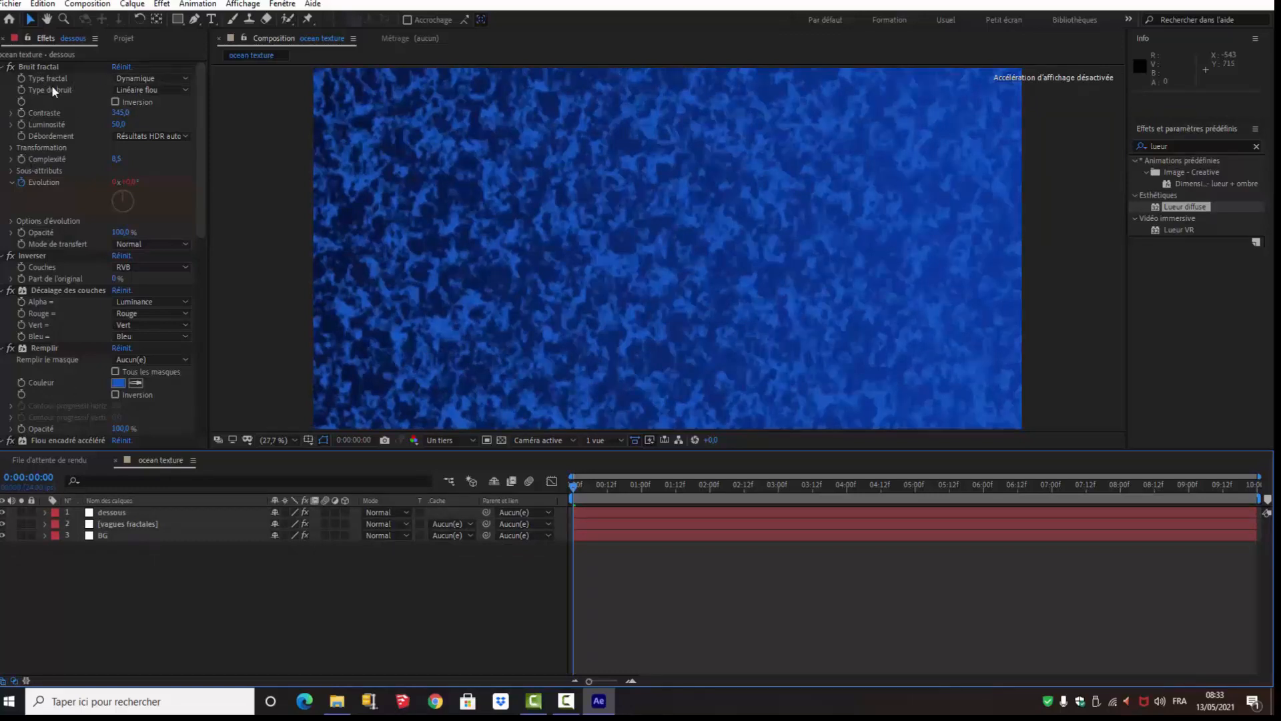
scroll(73, 347, down, 1)
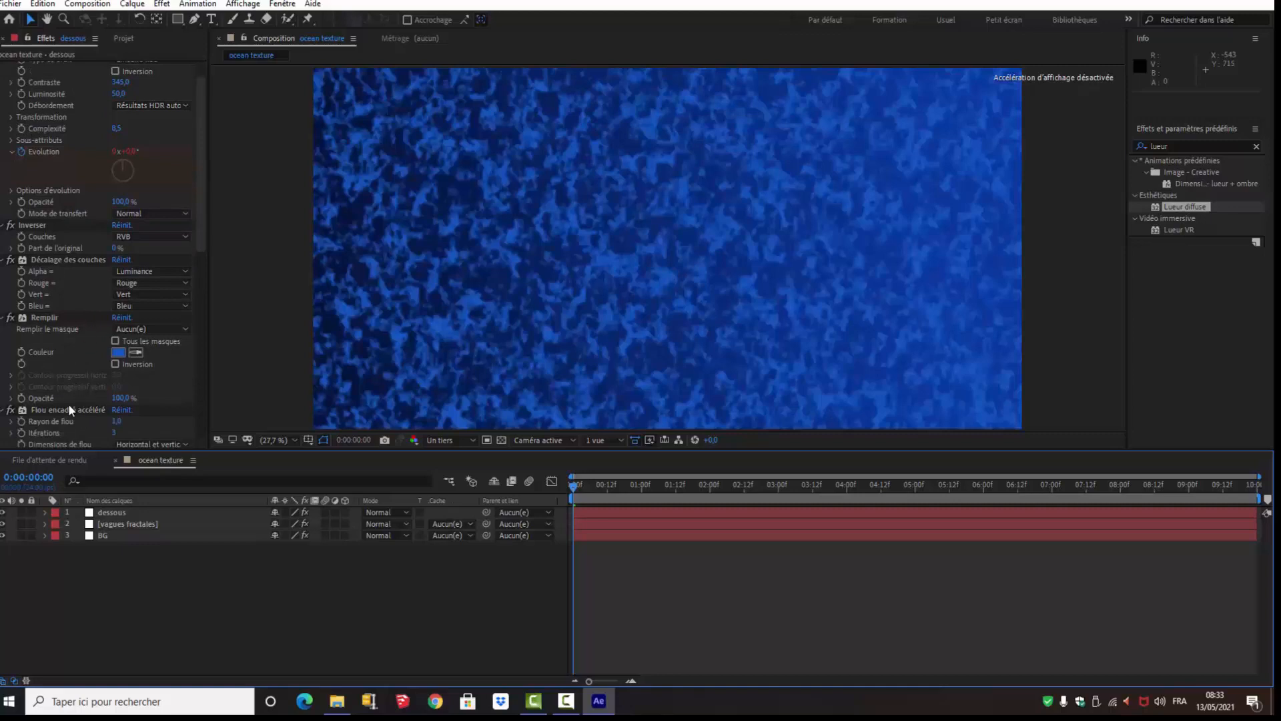
scroll(78, 383, down, 8)
scroll(78, 375, down, 5)
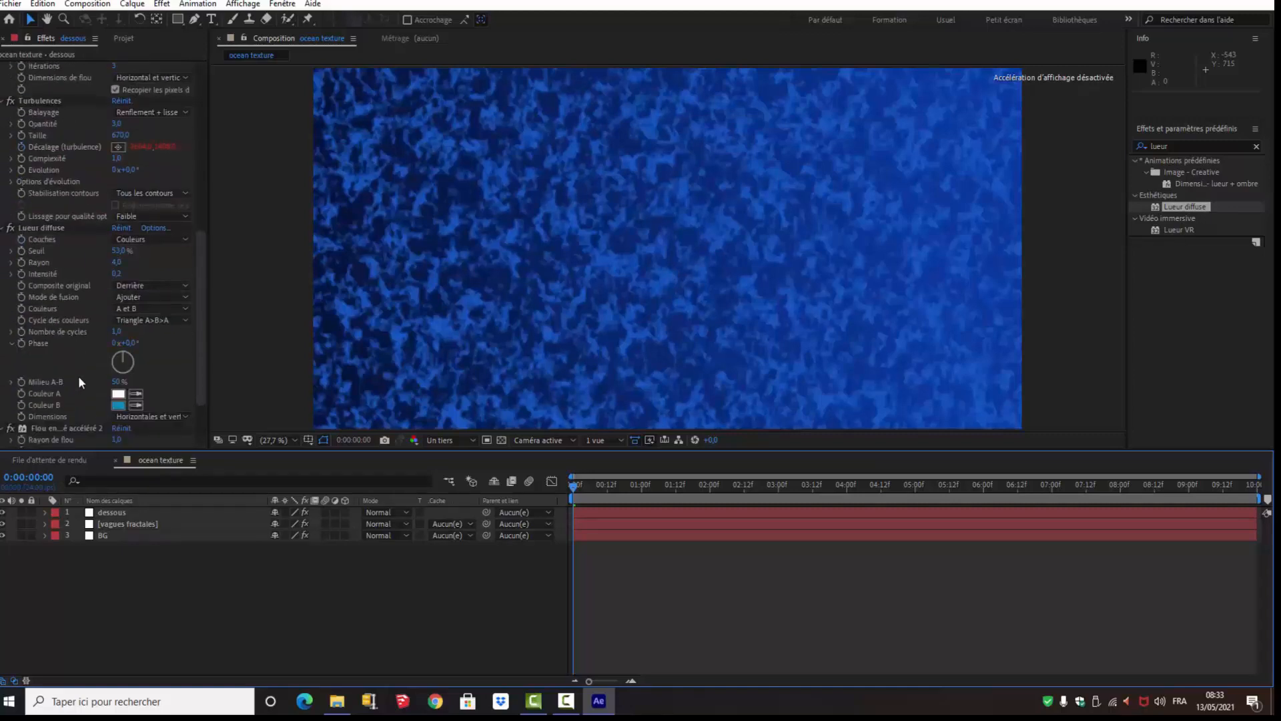
click(73, 396)
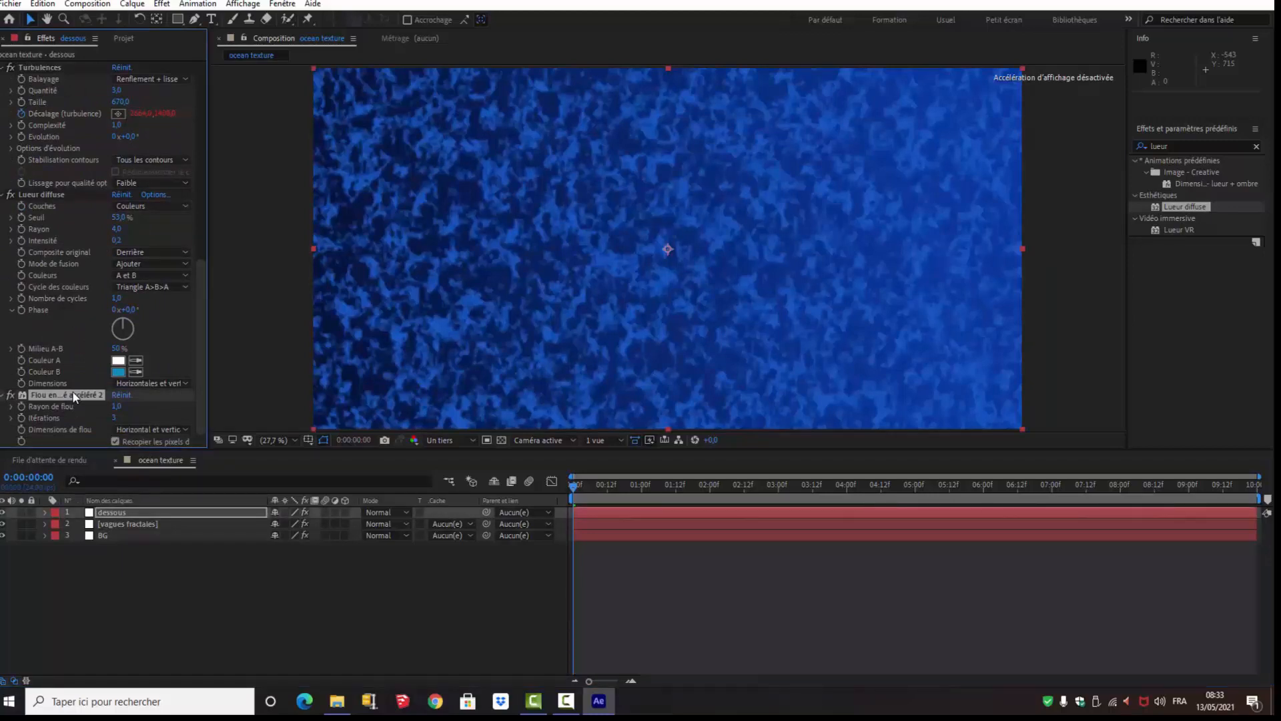
Set the "dessous" layer's Bruit fractal Contraste to 344 and Luminosité to 150, and collapse the effect
scroll(61, 182, up, 12)
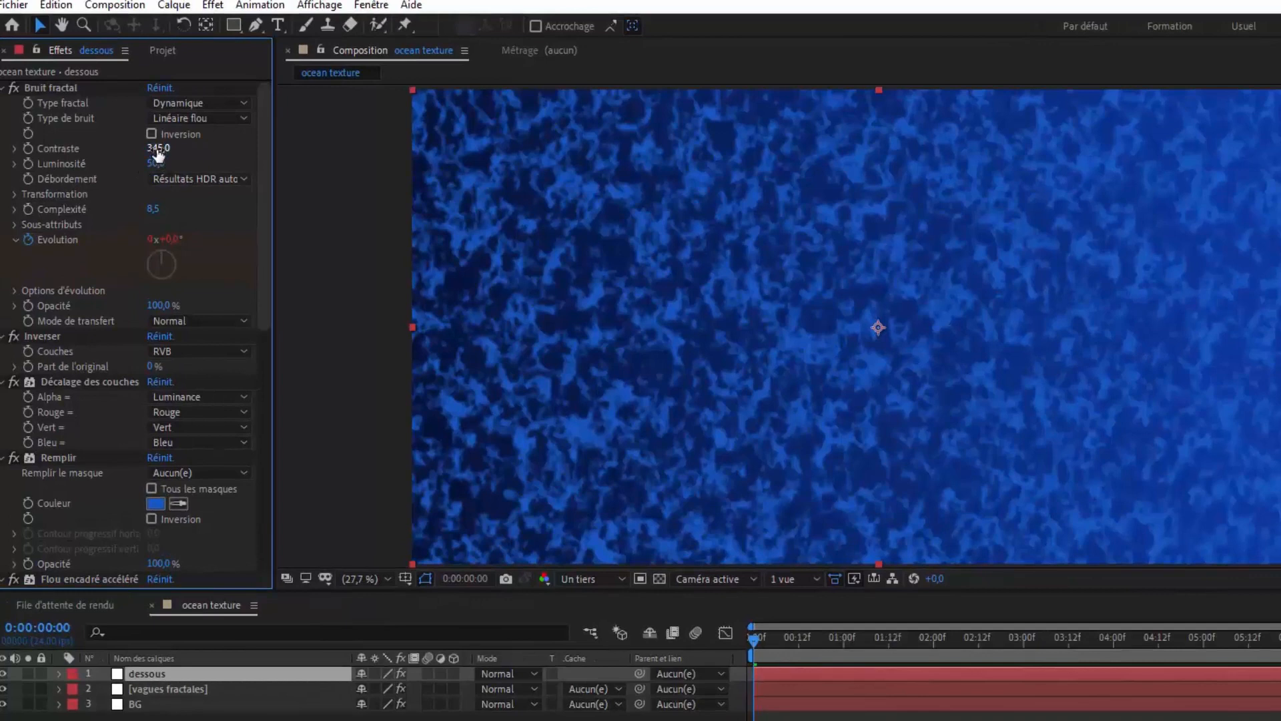
click(156, 150)
text(644)
click(155, 164)
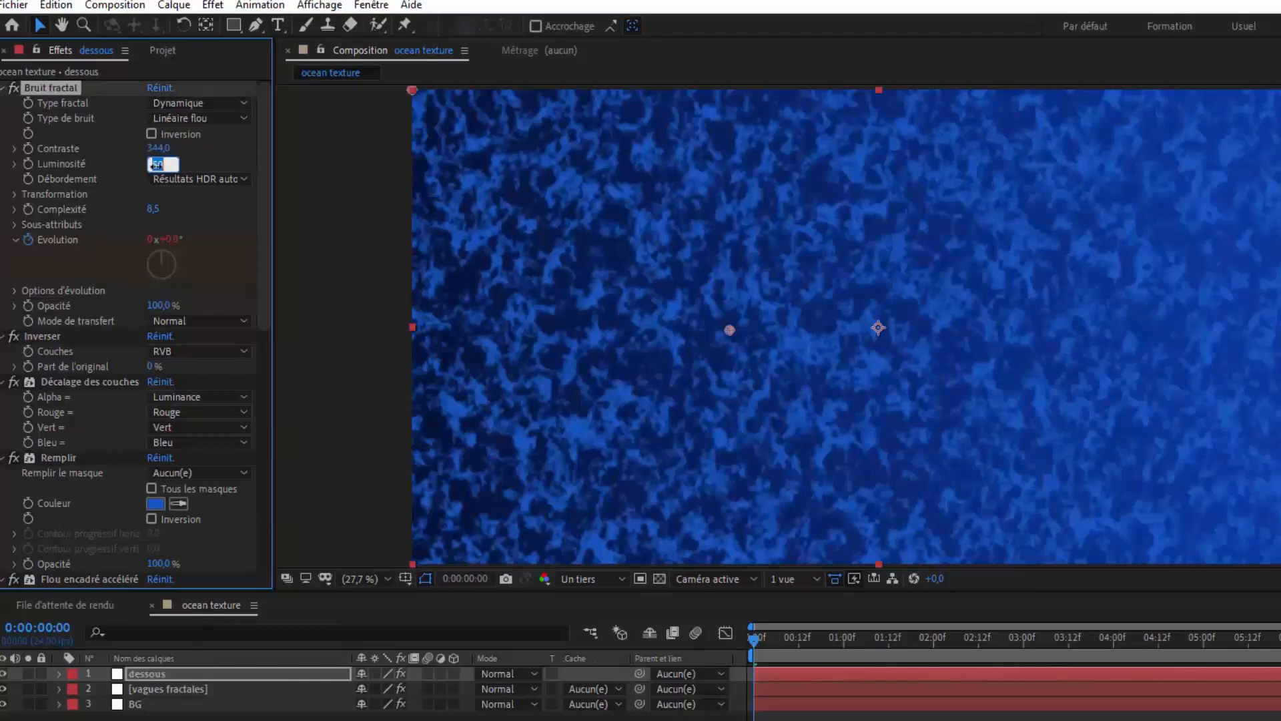
text(150)
key(Return)
click(3, 87)
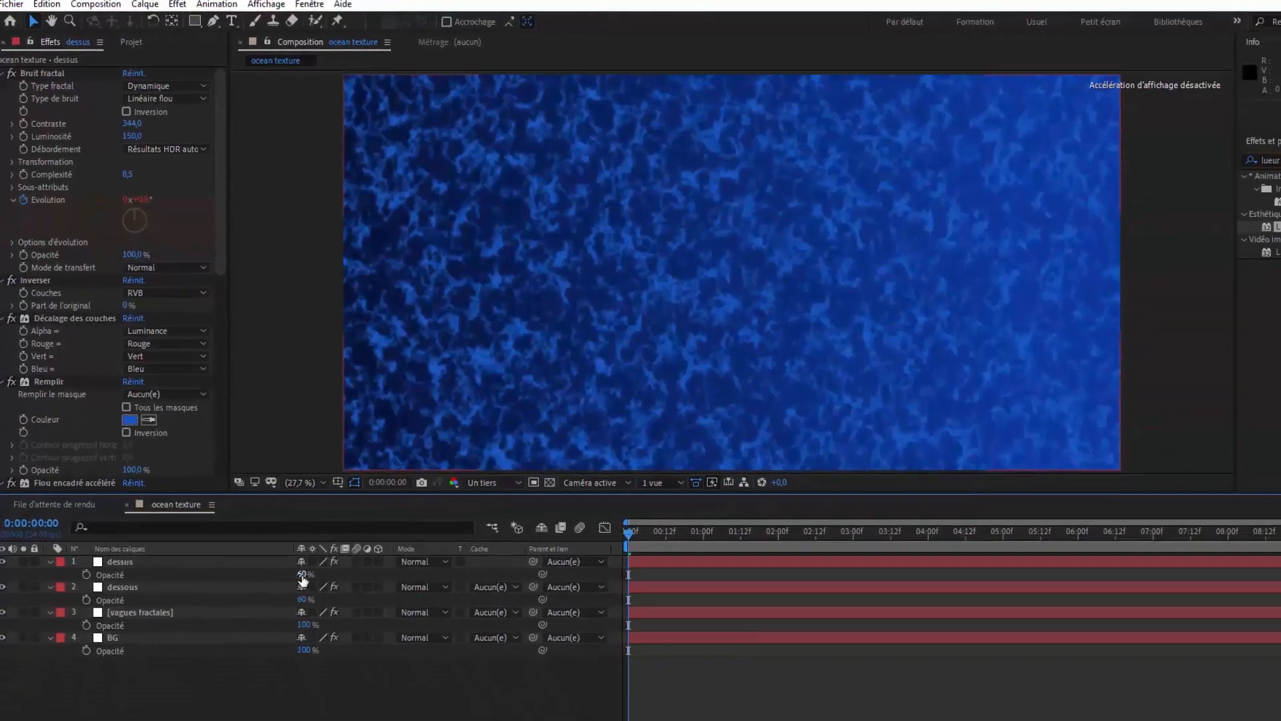
Set the "dessus" layer's Opacité to 57 %
click(303, 575)
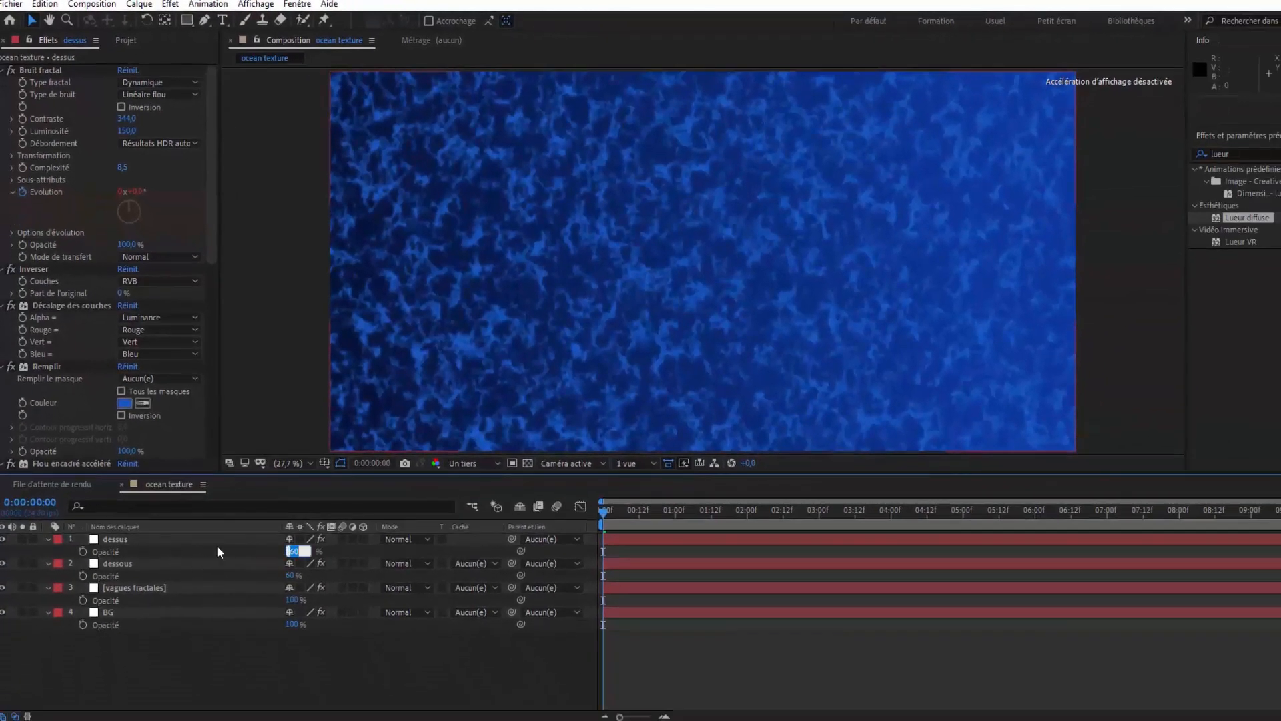
text(57)
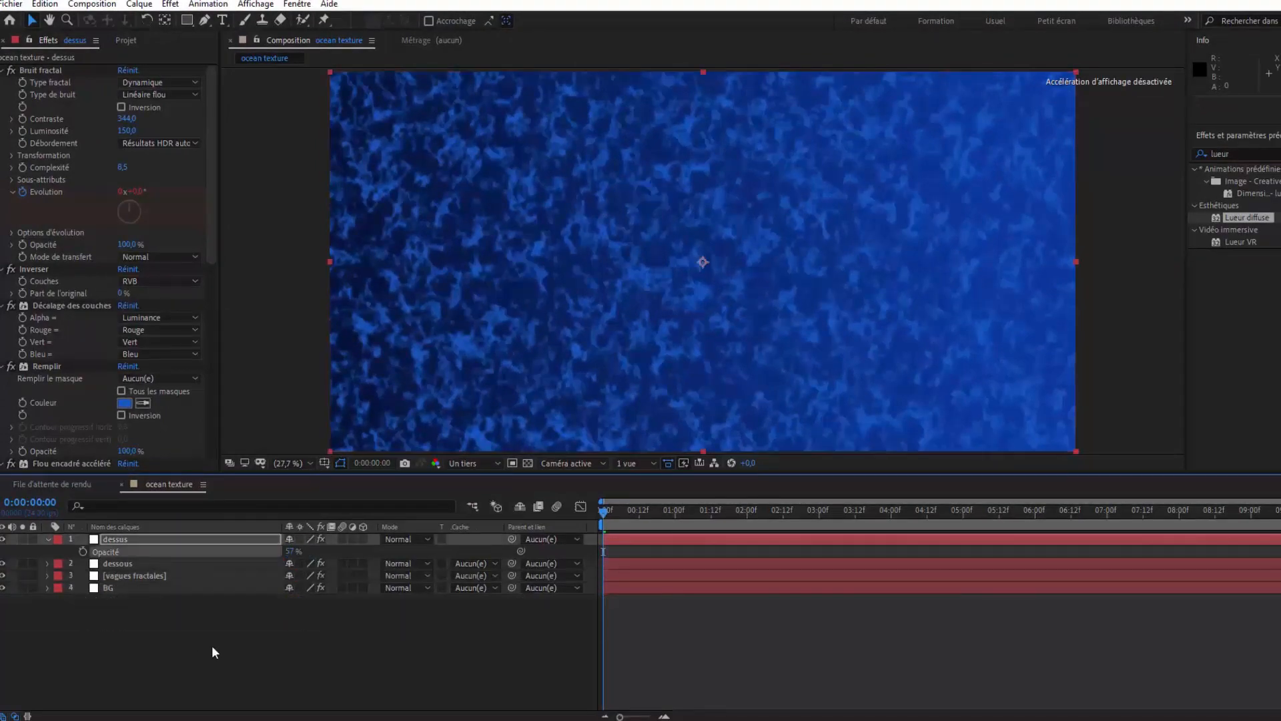
click(213, 645)
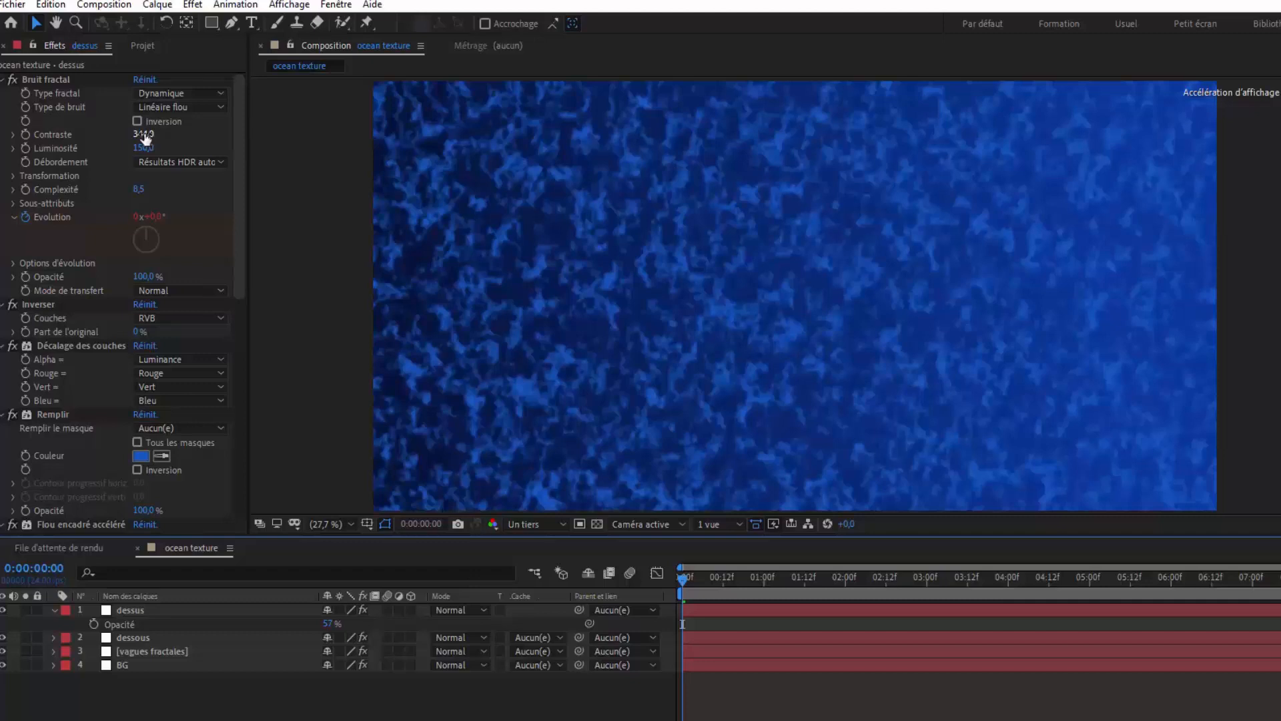
Set the "dessus" layer's Bruit fractal Contraste to 506 and its blending mode to Addition
click(146, 134)
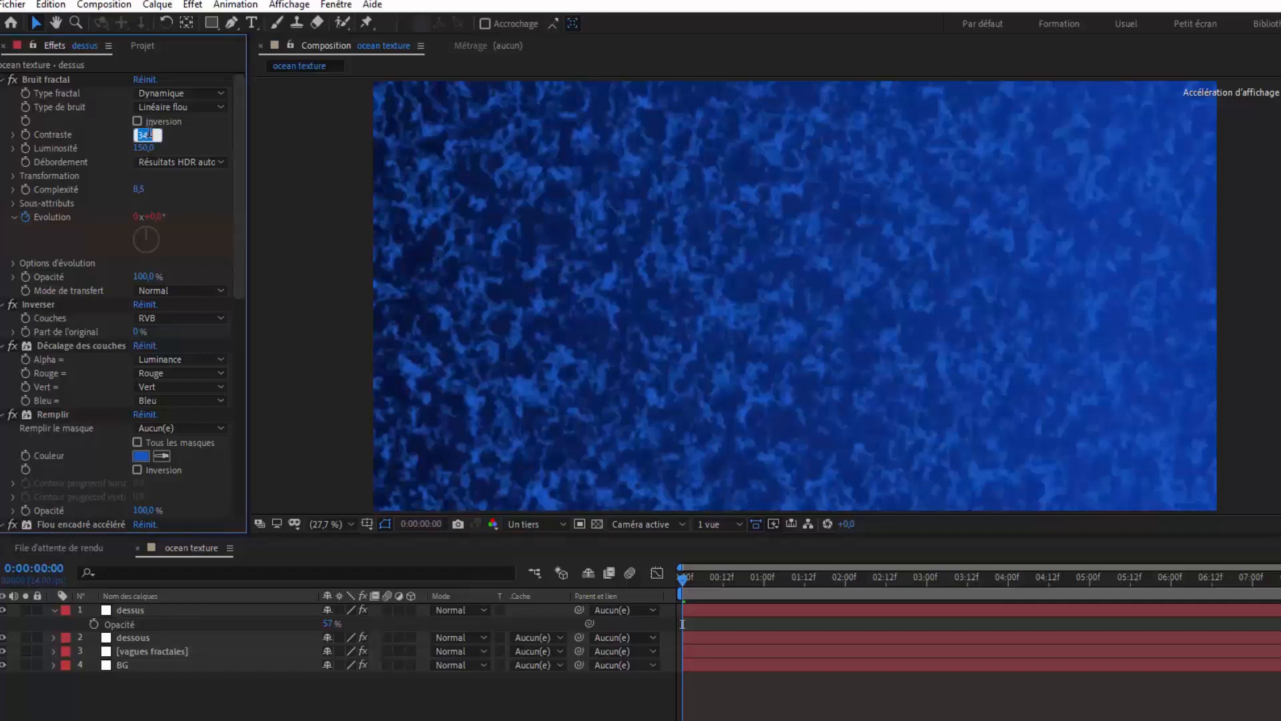
text(506)
click(156, 148)
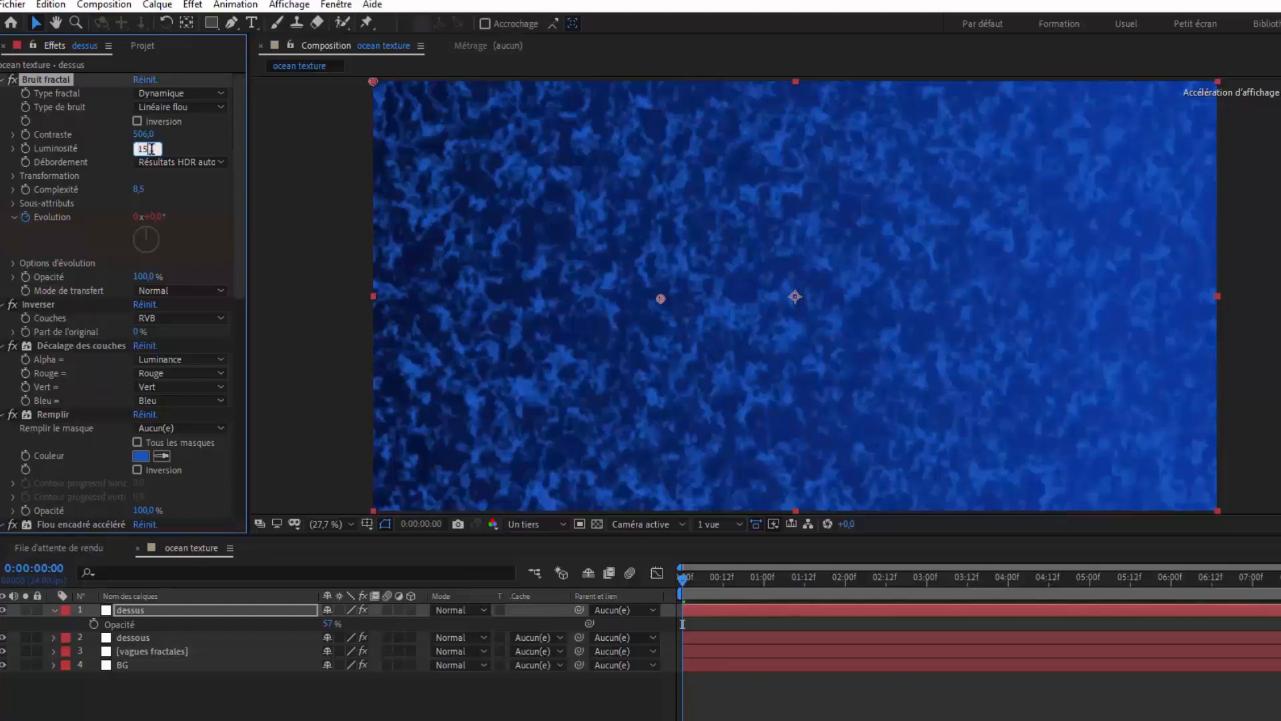
click(484, 609)
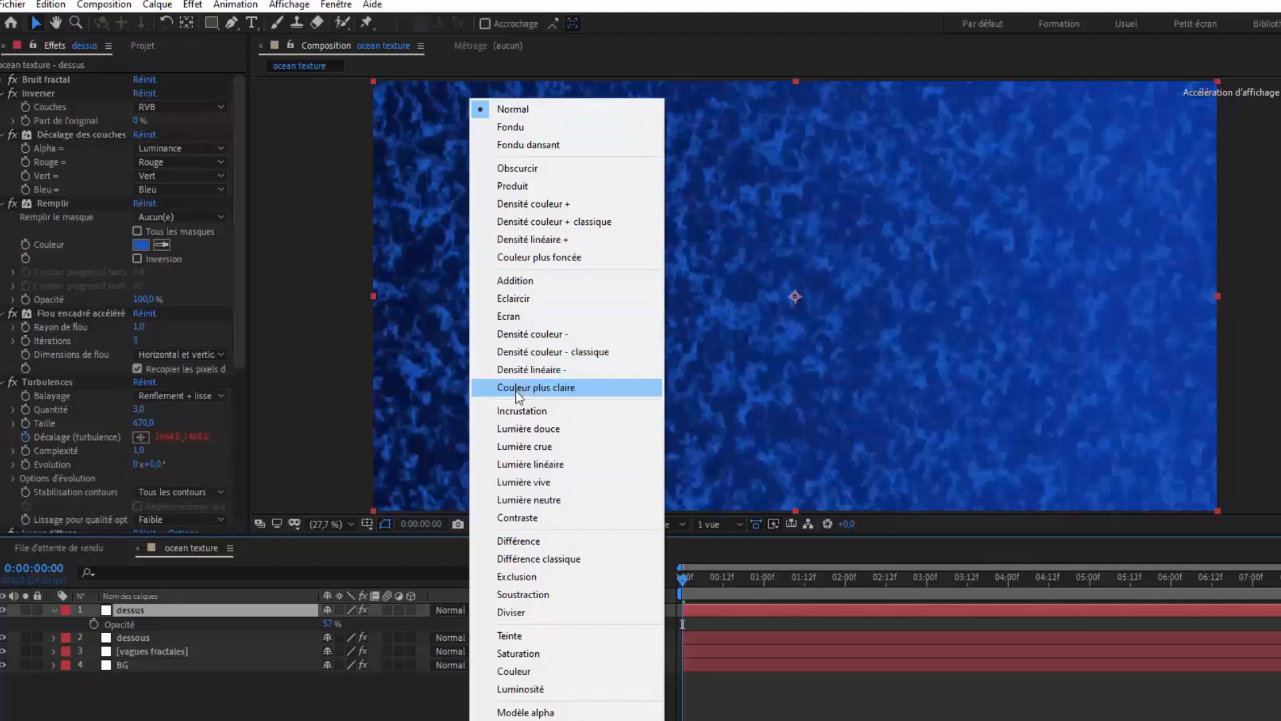
click(515, 281)
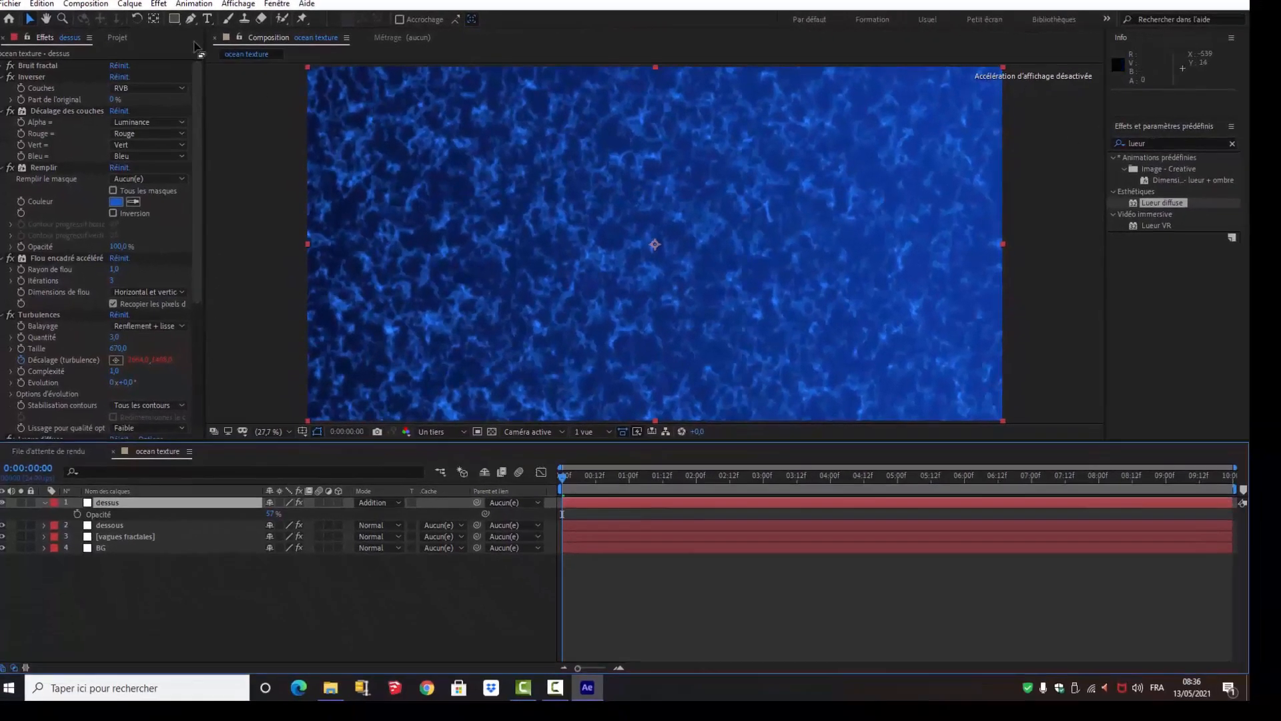
Apply the Plus net effect to the "dessus" layer with an Intensité of 247, and collapse the layer's properties
click(159, 4)
mouse_move(200, 273)
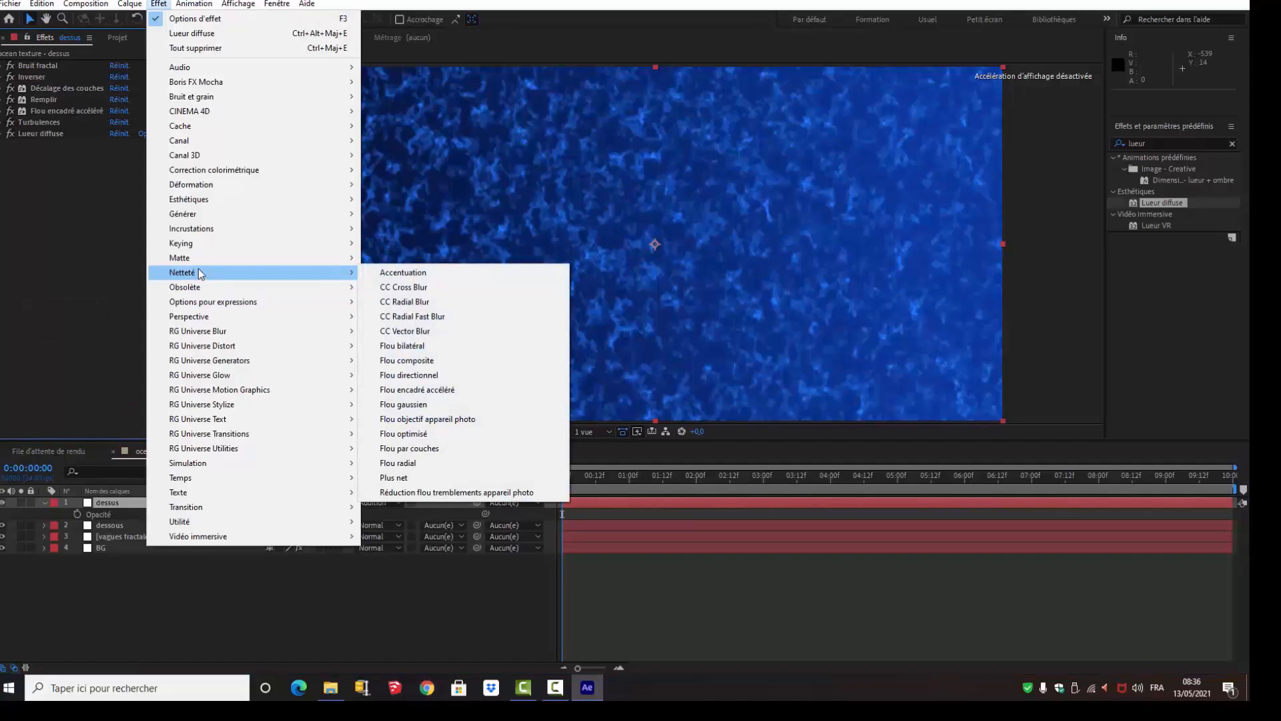
click(399, 478)
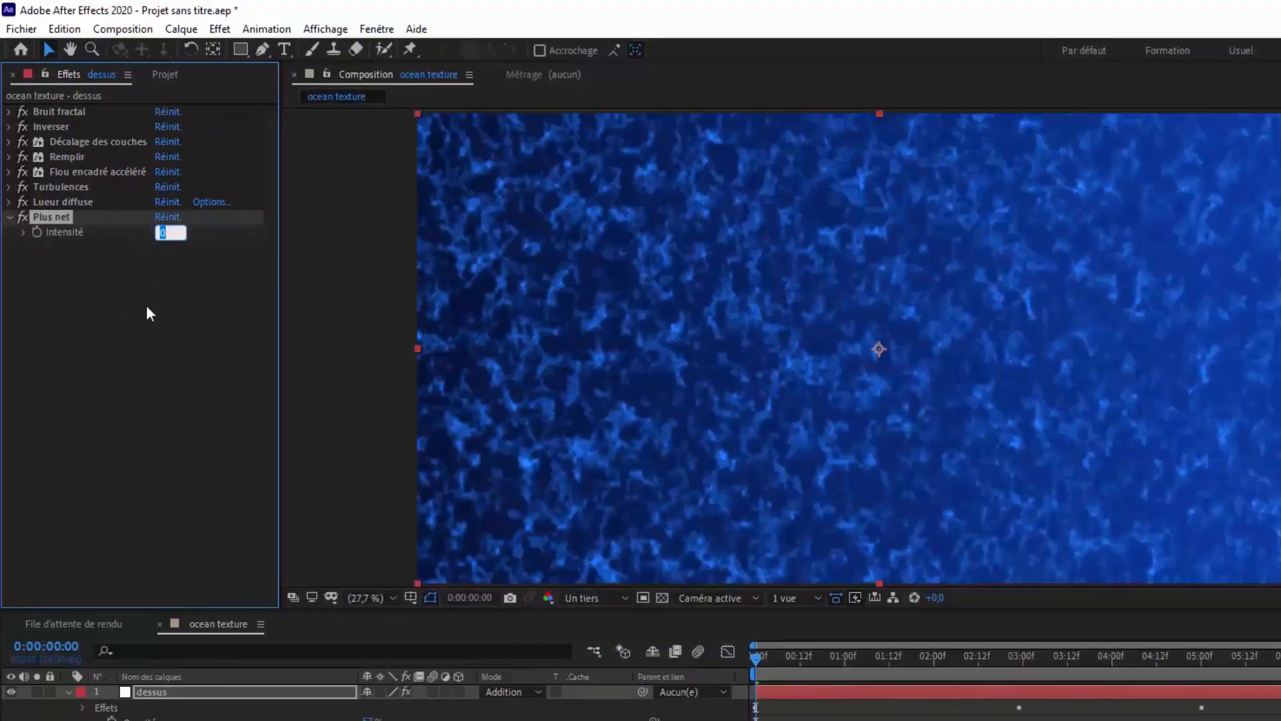
text(247)
click(183, 425)
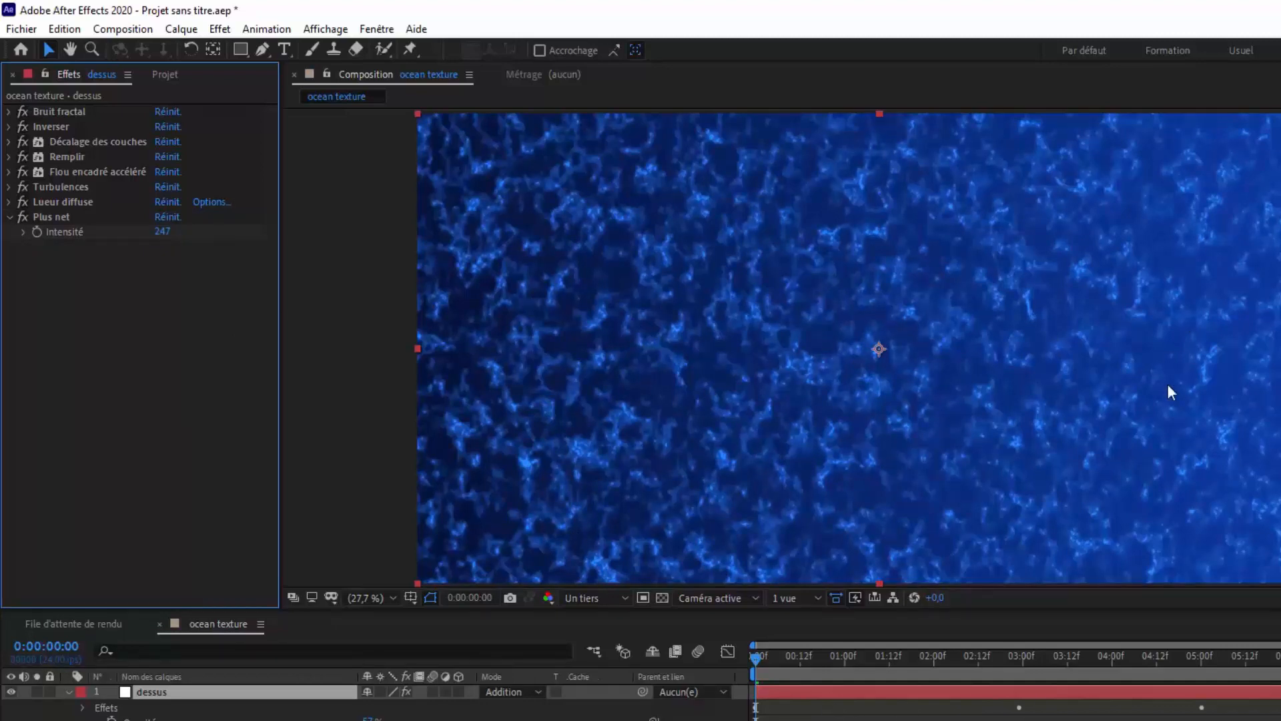
click(68, 692)
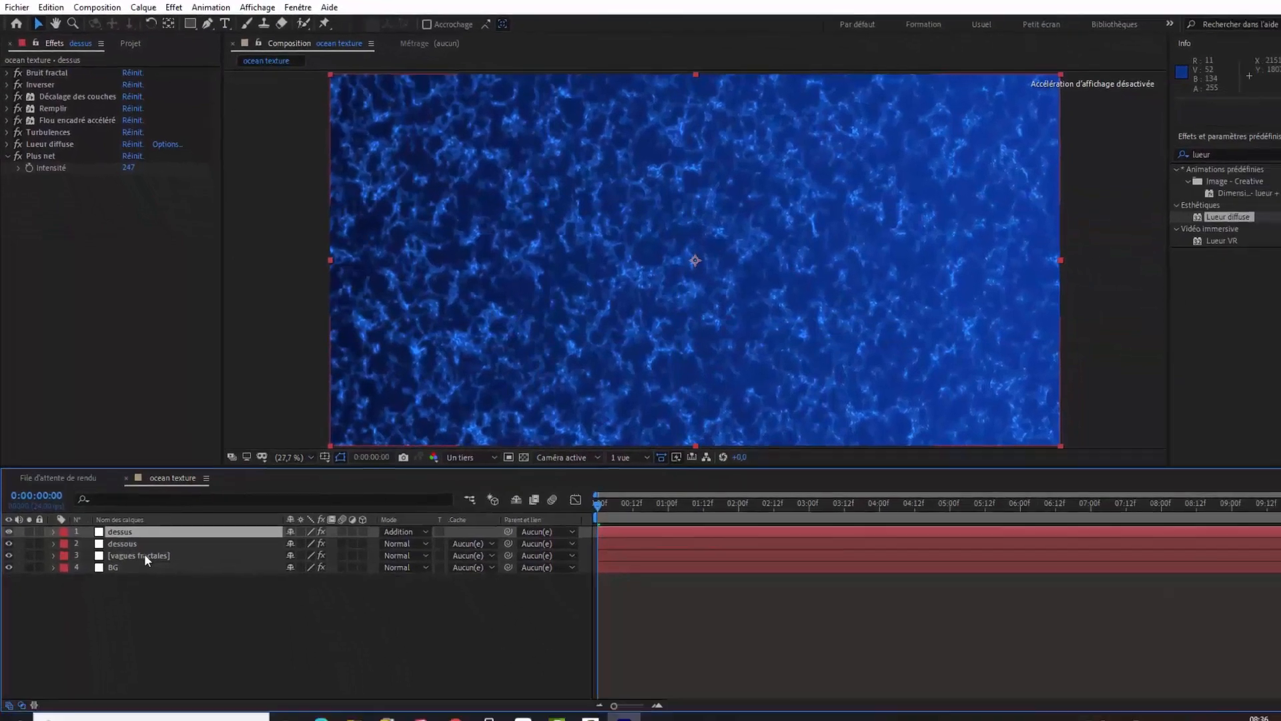
Duplicate the "vagues fractales" layer, place the copy above all other layers, and rename it "sombre"
click(183, 719)
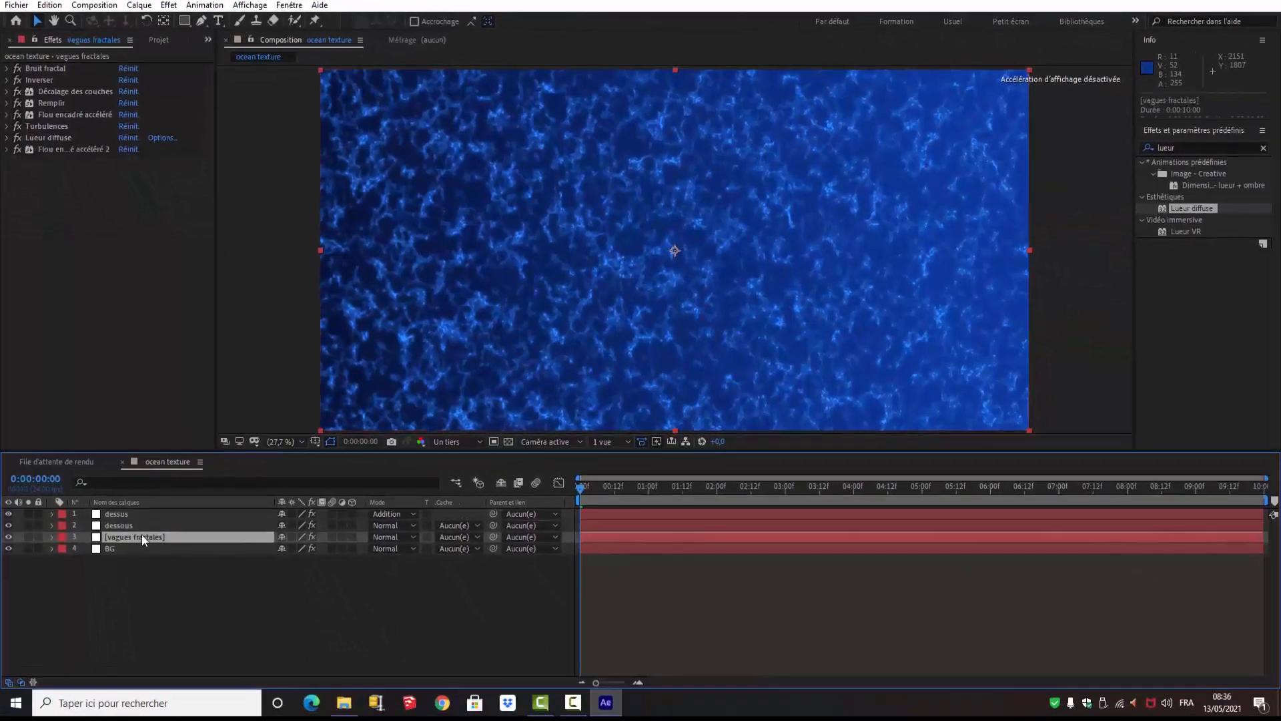
key(ctrl+d)
drag(142, 535, 154, 508)
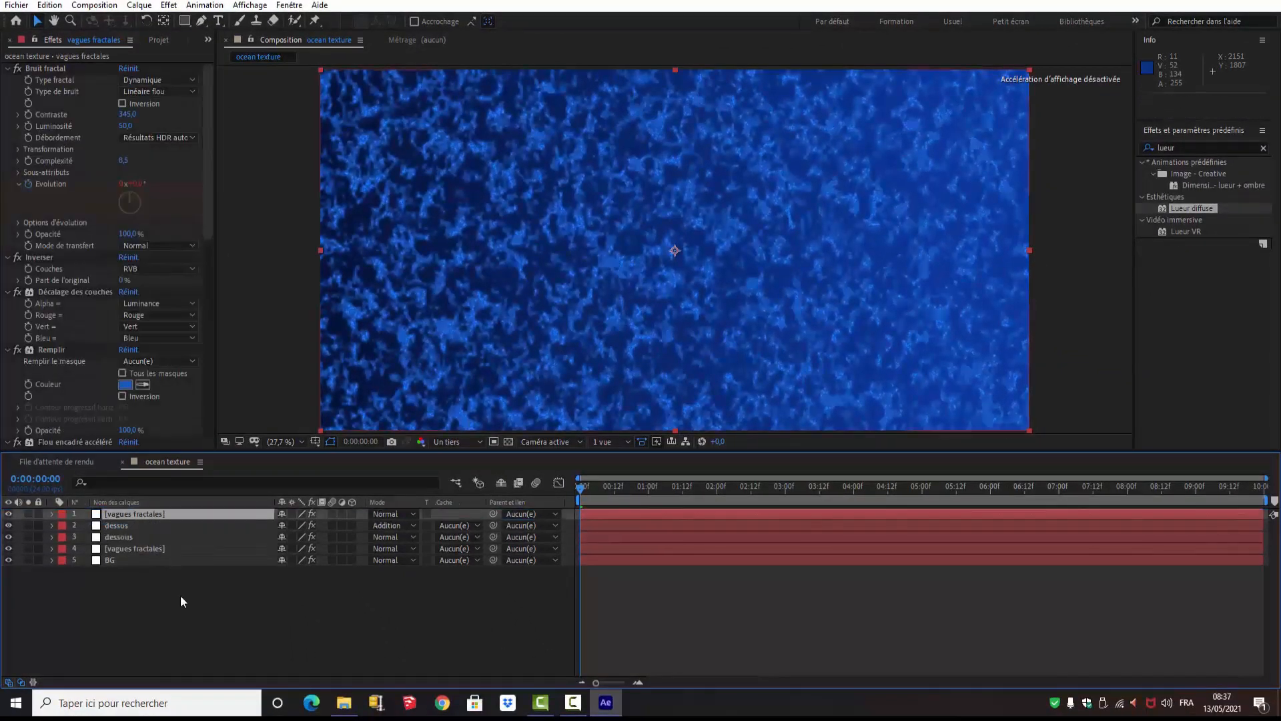
key(Return)
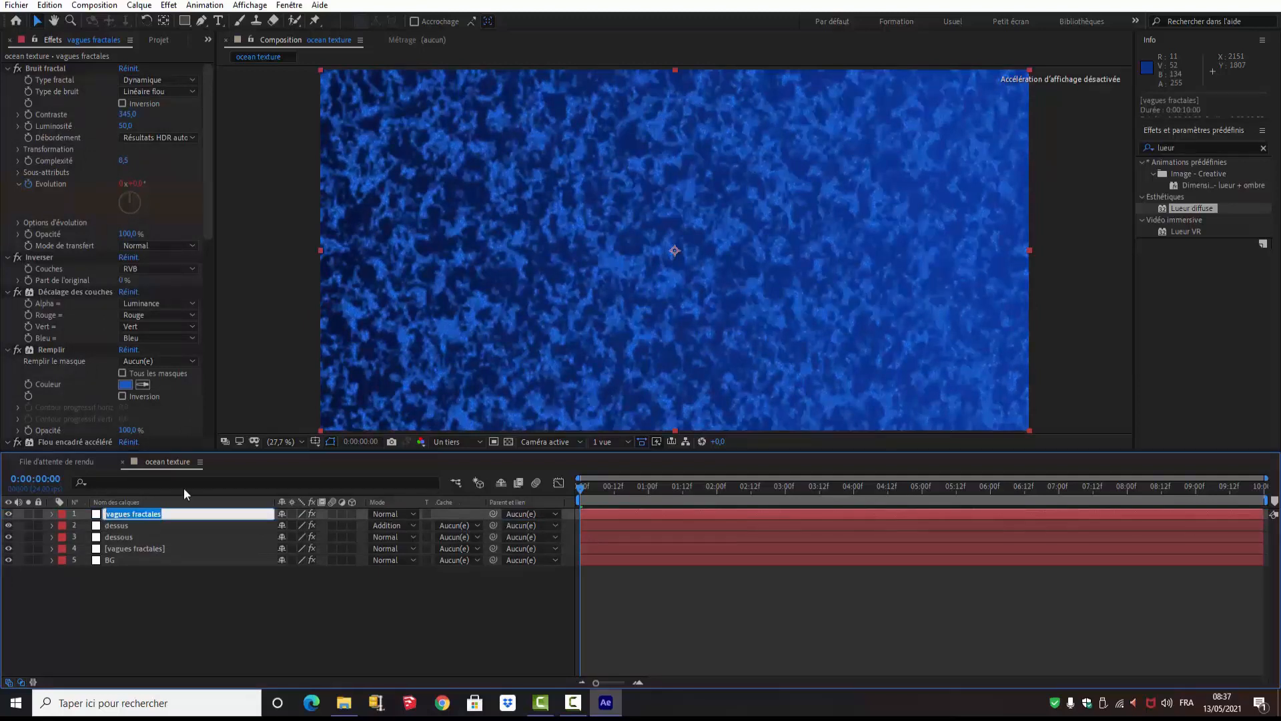
text(sombre)
click(183, 646)
Set the "sombre" layer's Opacité to 80 % and its blending mode to Produit
click(119, 512)
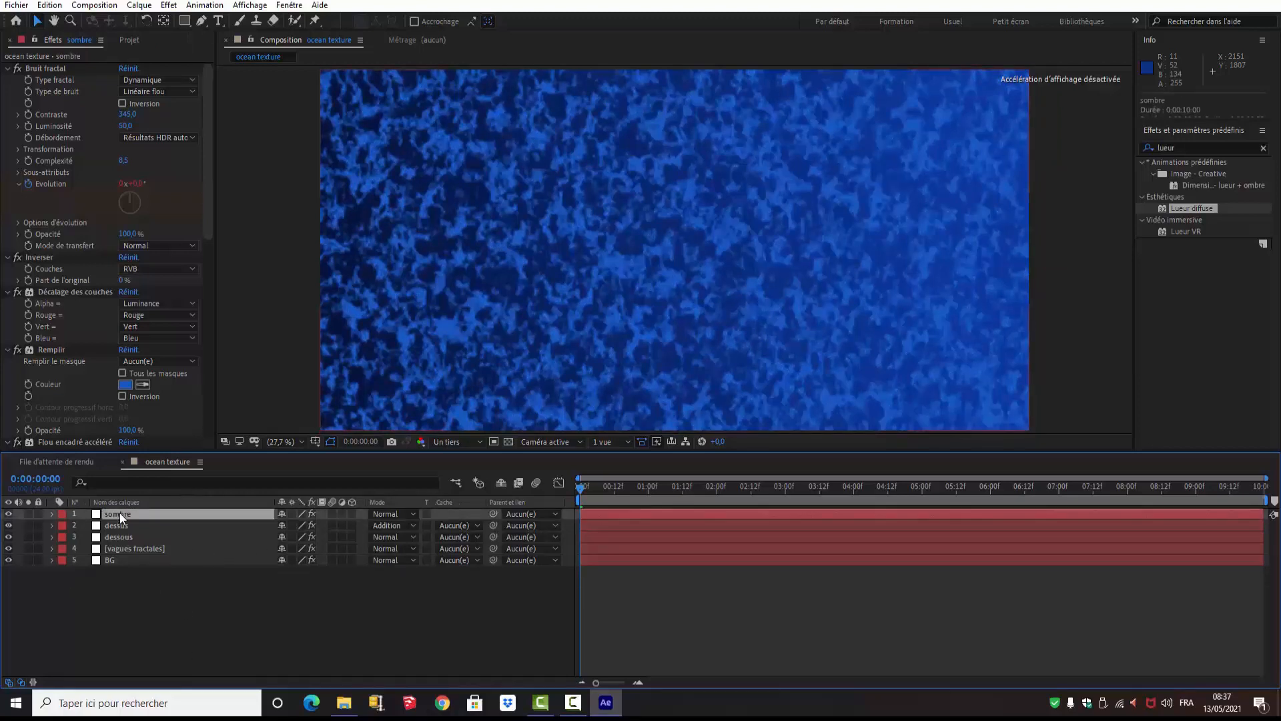
key(t)
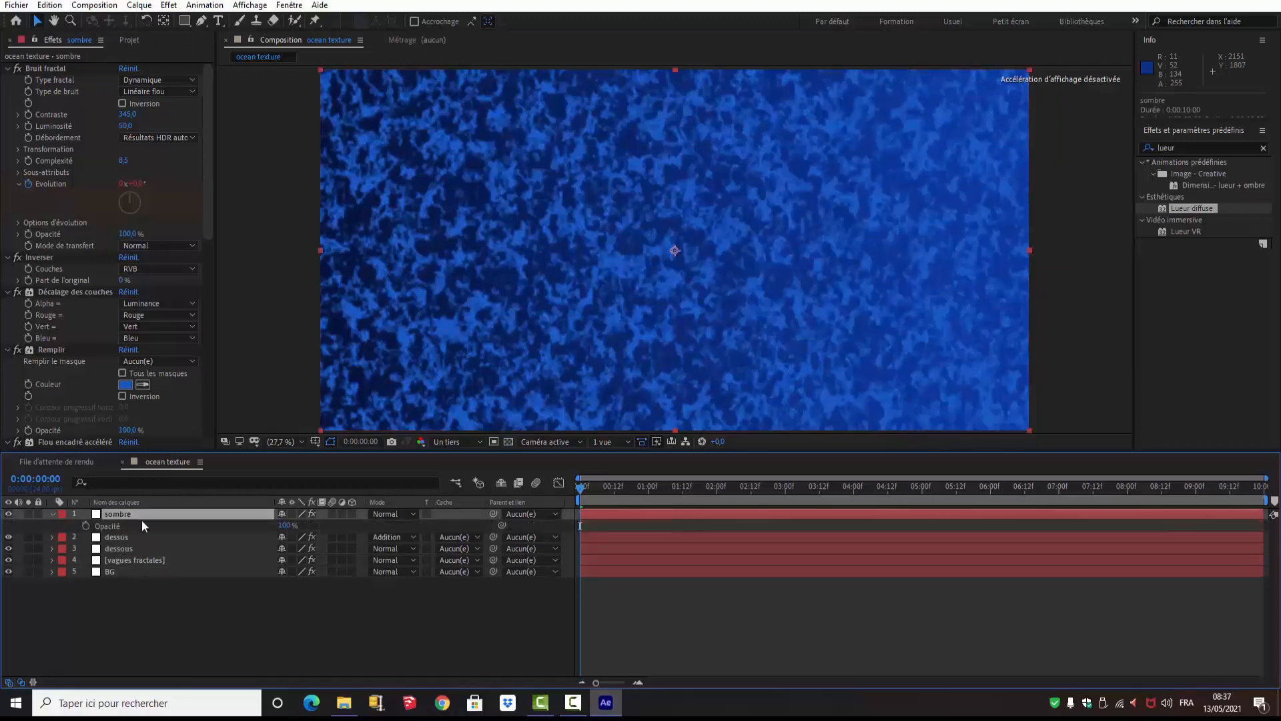
click(285, 526)
text(80)
click(413, 515)
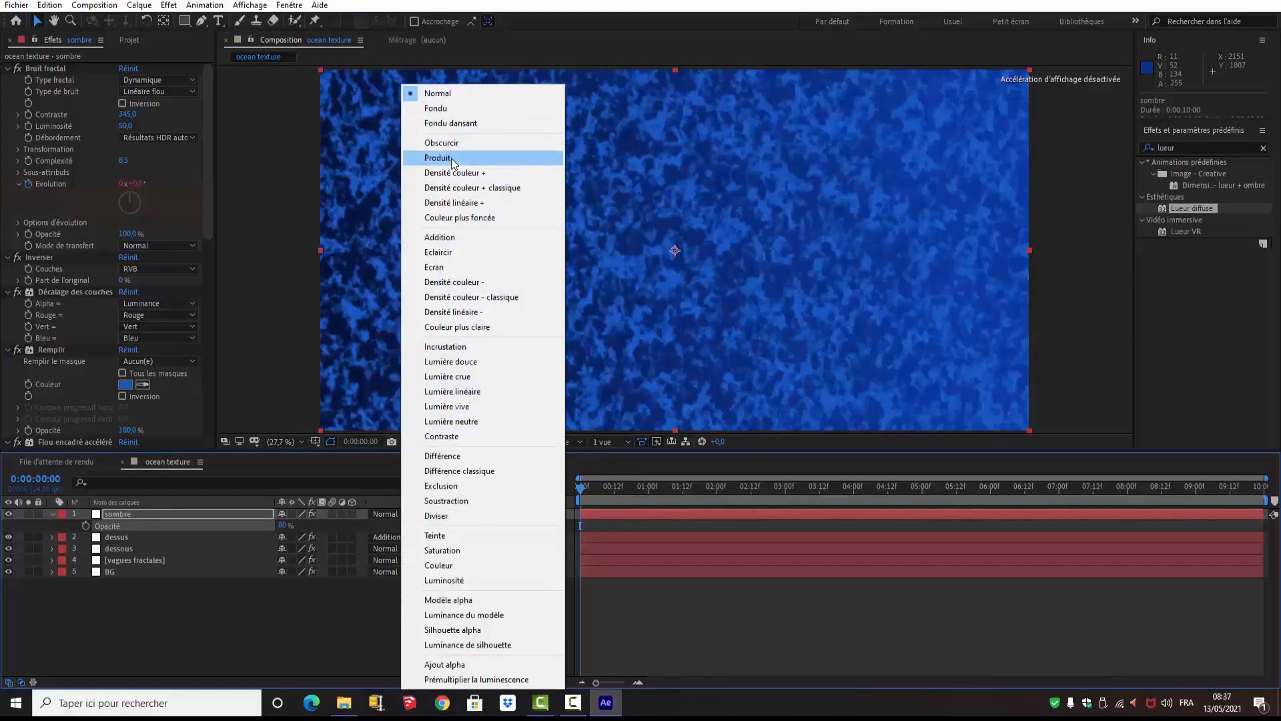
click(451, 158)
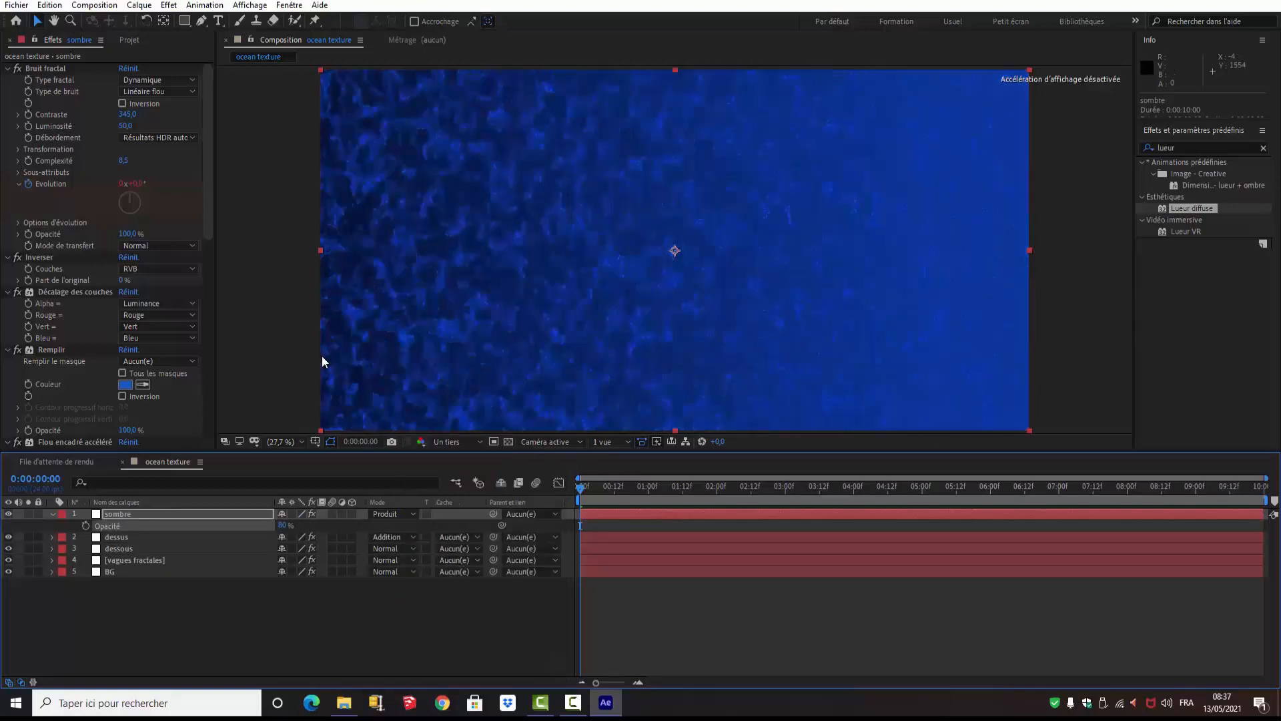
Set the "sombre" layer's Bruit fractal Contraste to 253, Luminosité to 3 and Complexité to 6,3
click(127, 115)
text(253)
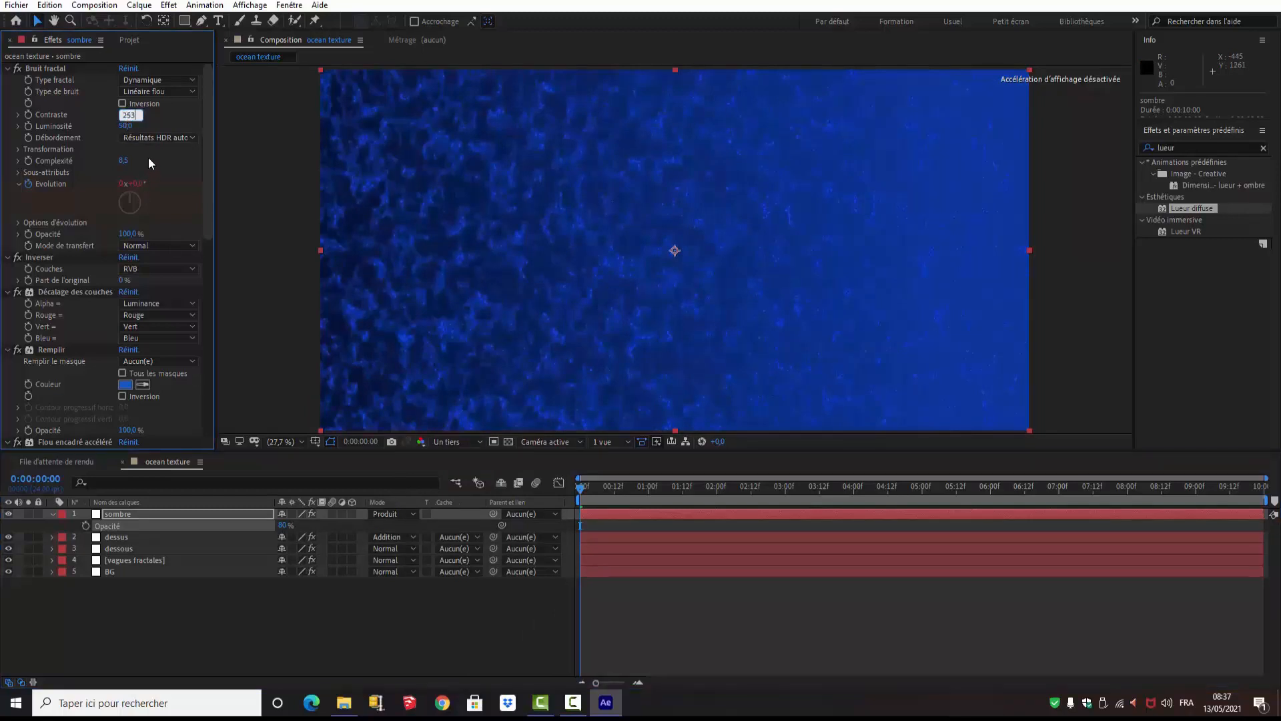
click(127, 127)
text(3)
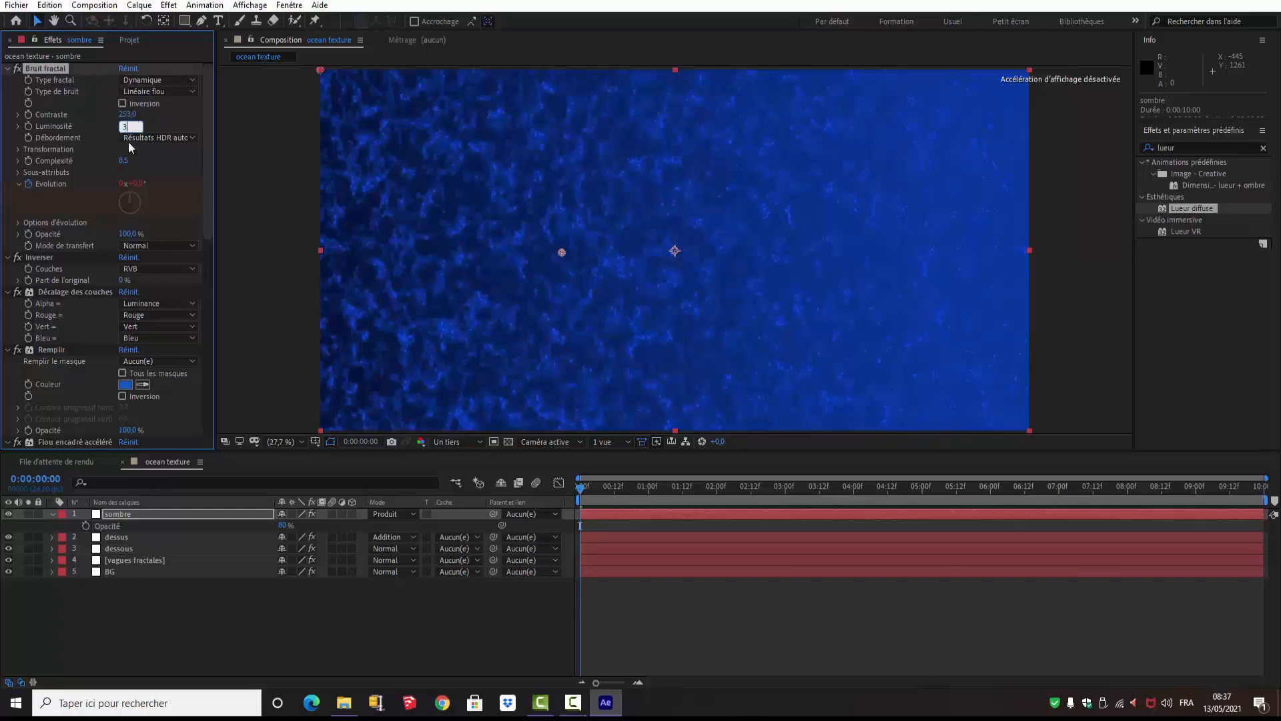
key(Return)
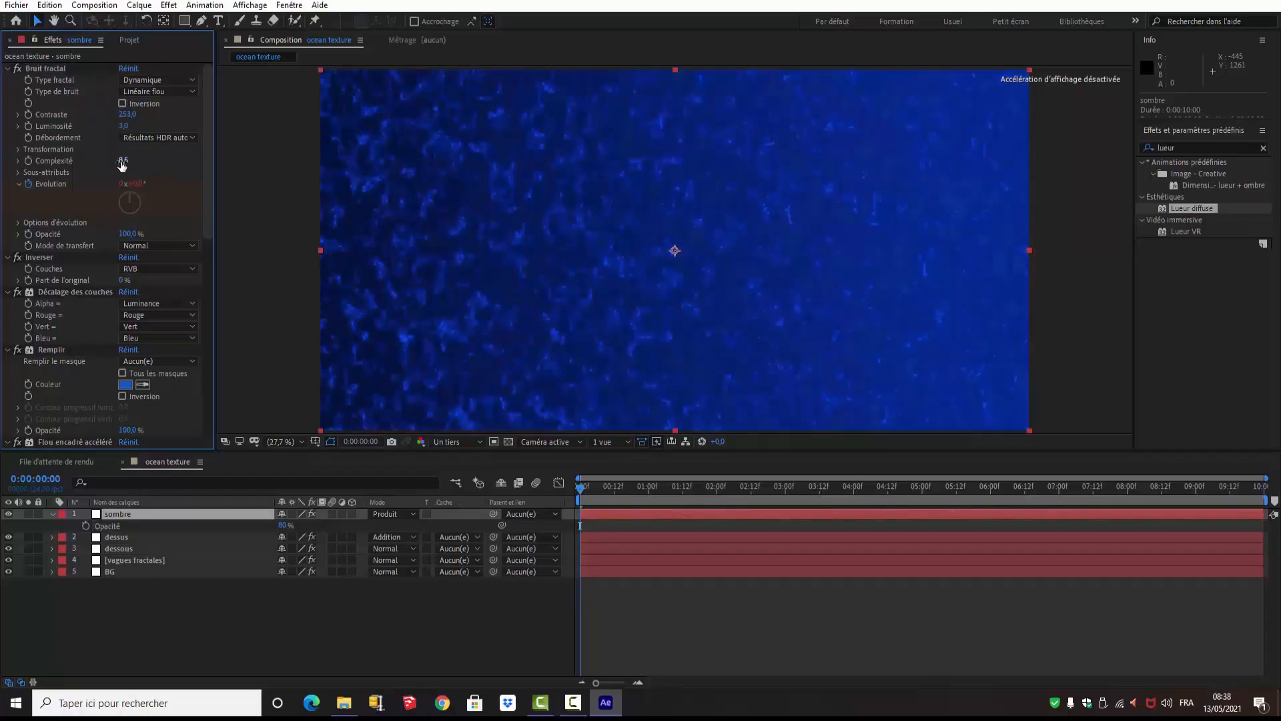
click(122, 161)
text(6,3)
key(Return)
Expand the Transformation settings of the "sombre" layer's Bruit fractal and set Largeur d'échelle to 257
click(19, 152)
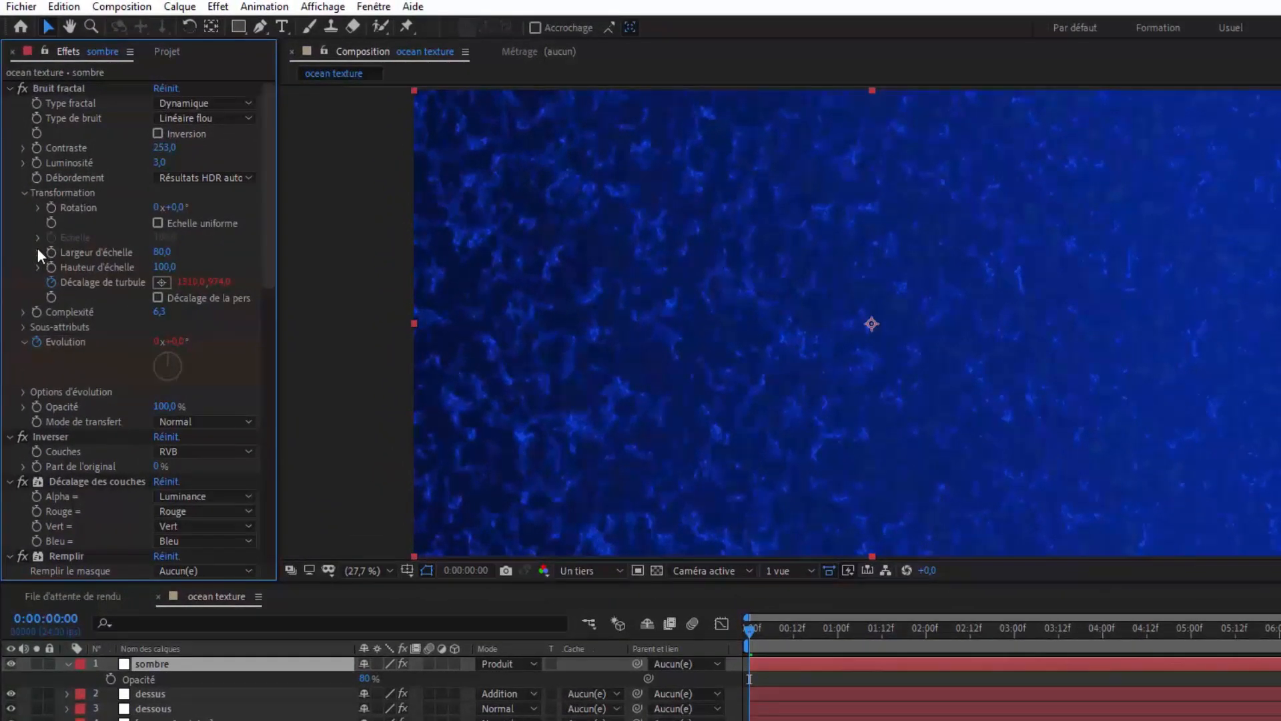
click(161, 253)
text(257)
key(Return)
click(162, 292)
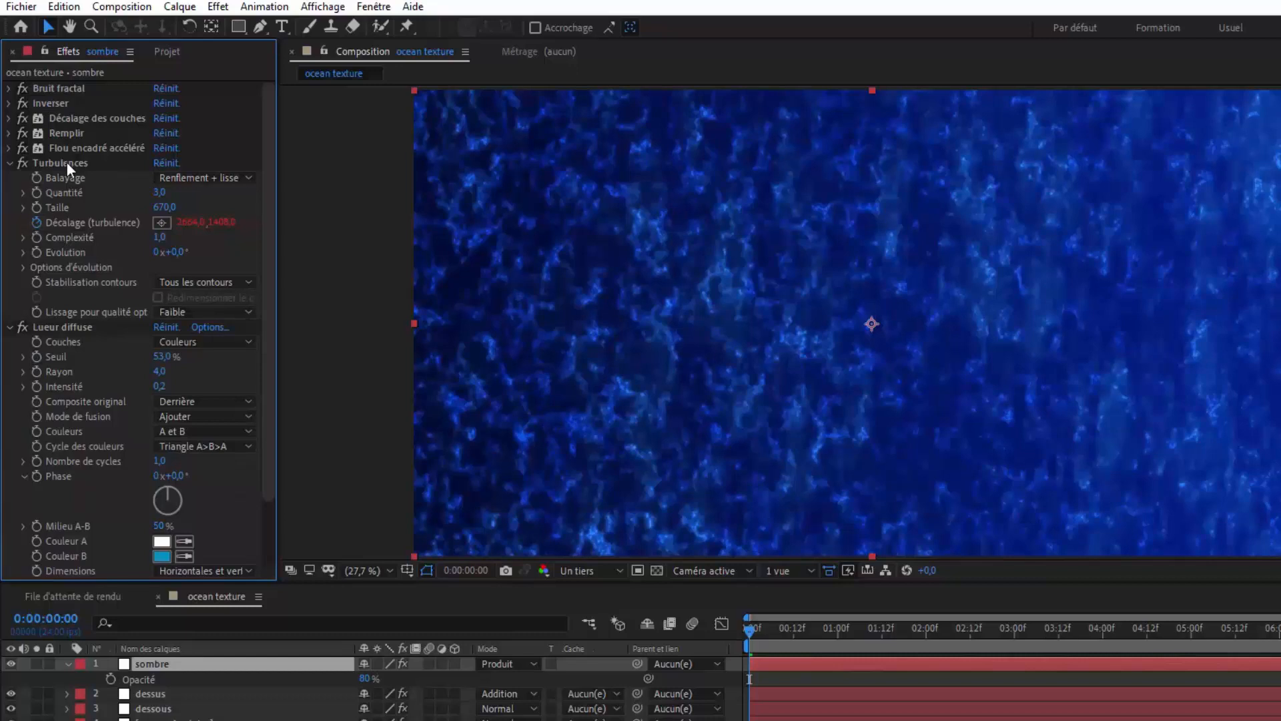
Set the "sombre" layer's first Décalage (turbulence) keyframe in Turbulences to 3120, 996 and move its second keyframe to about 7 seconds
click(67, 162)
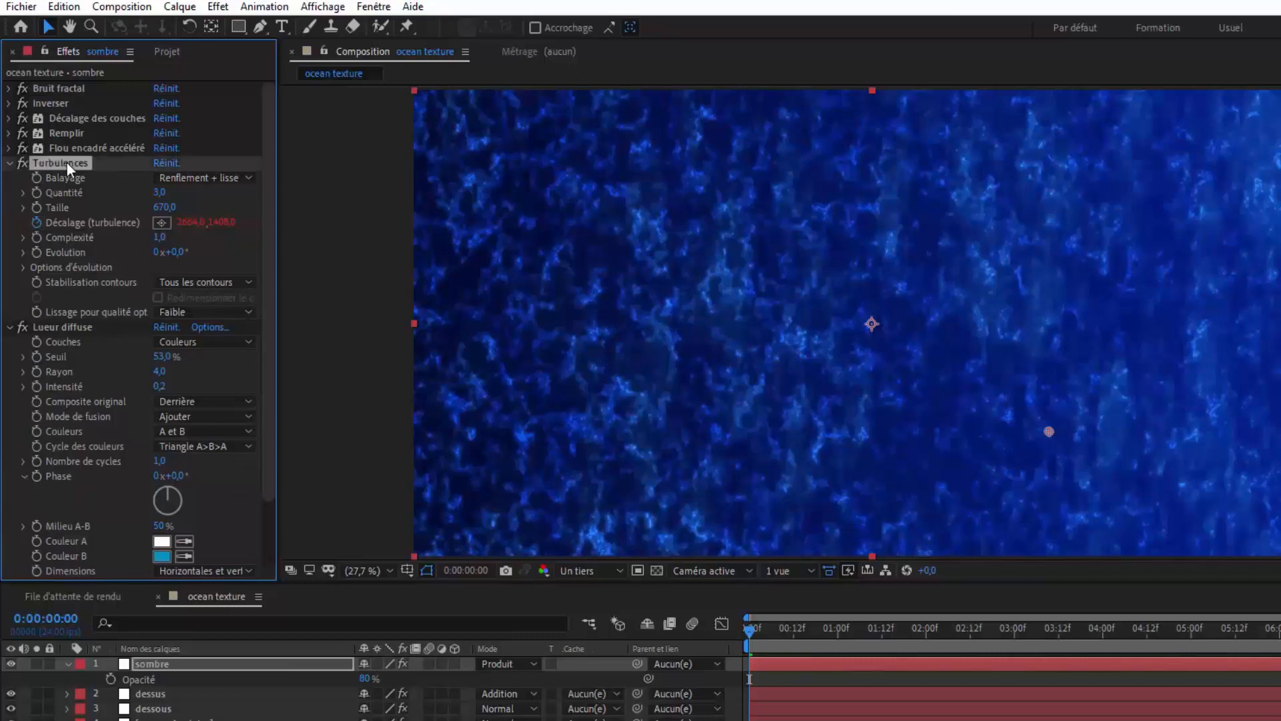
key(u)
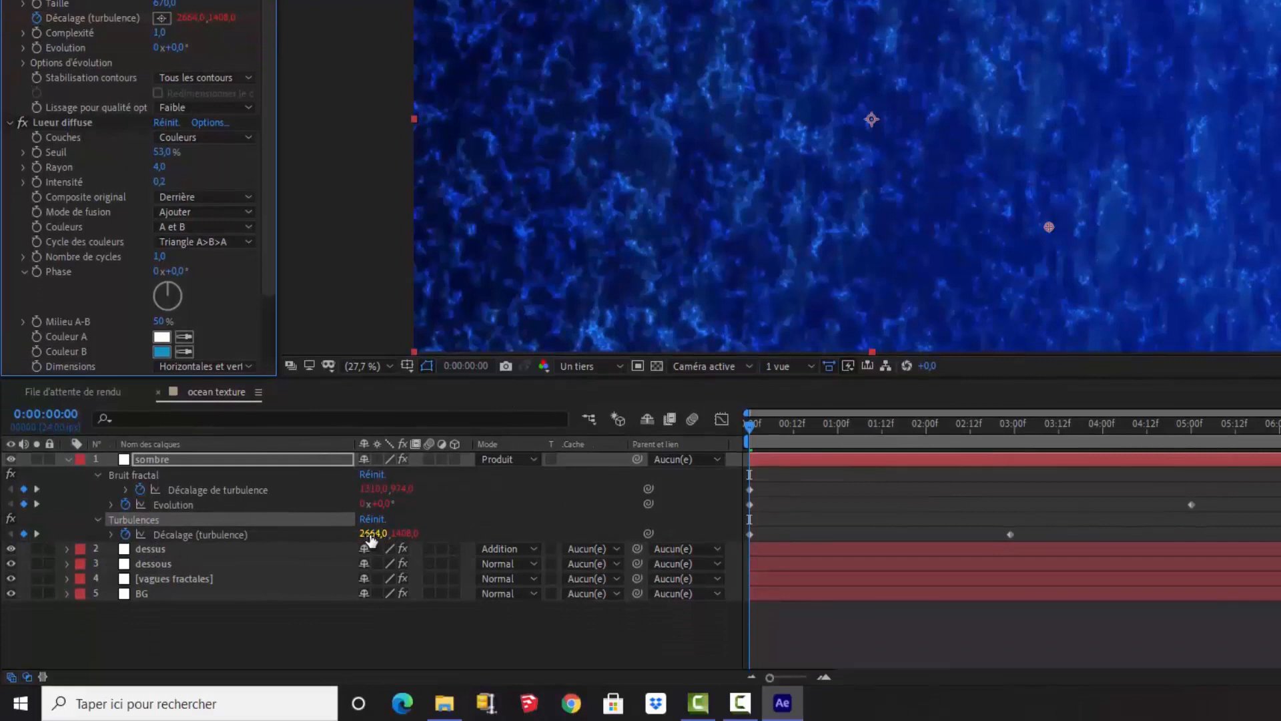
click(749, 534)
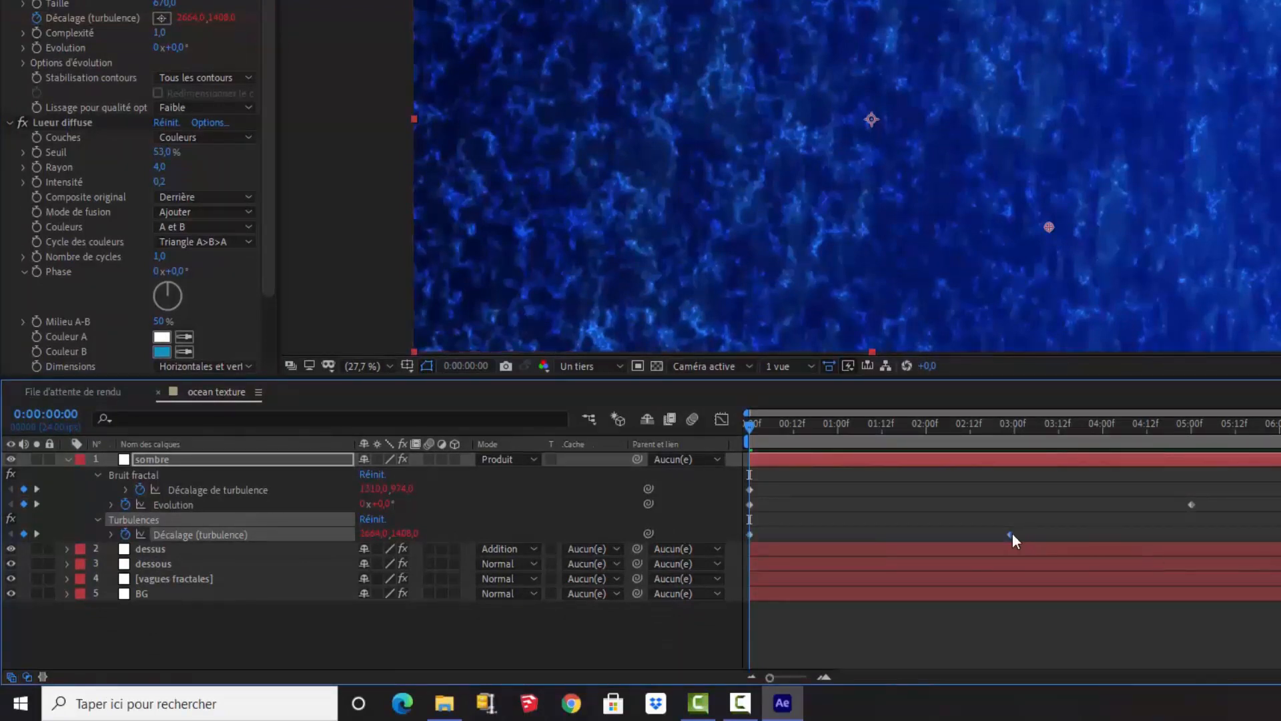
click(372, 533)
text(3120)
click(411, 532)
text(996)
click(1037, 534)
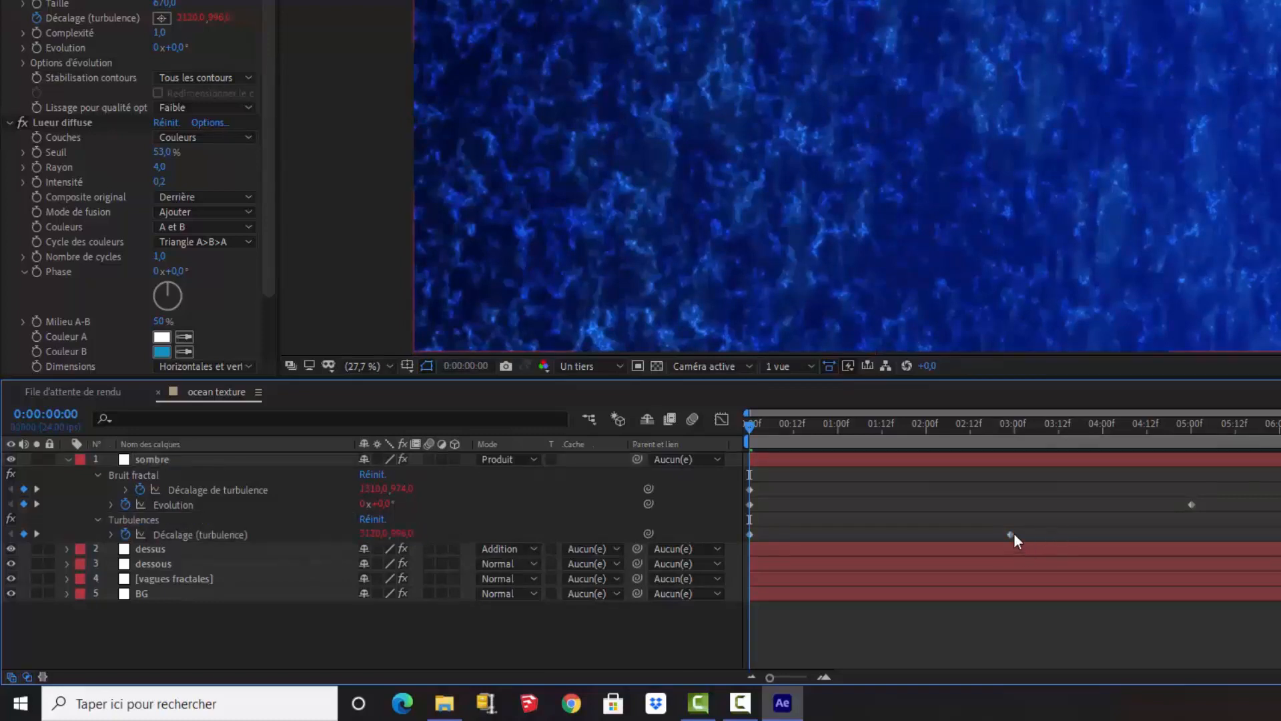
drag(1014, 535, 1176, 540)
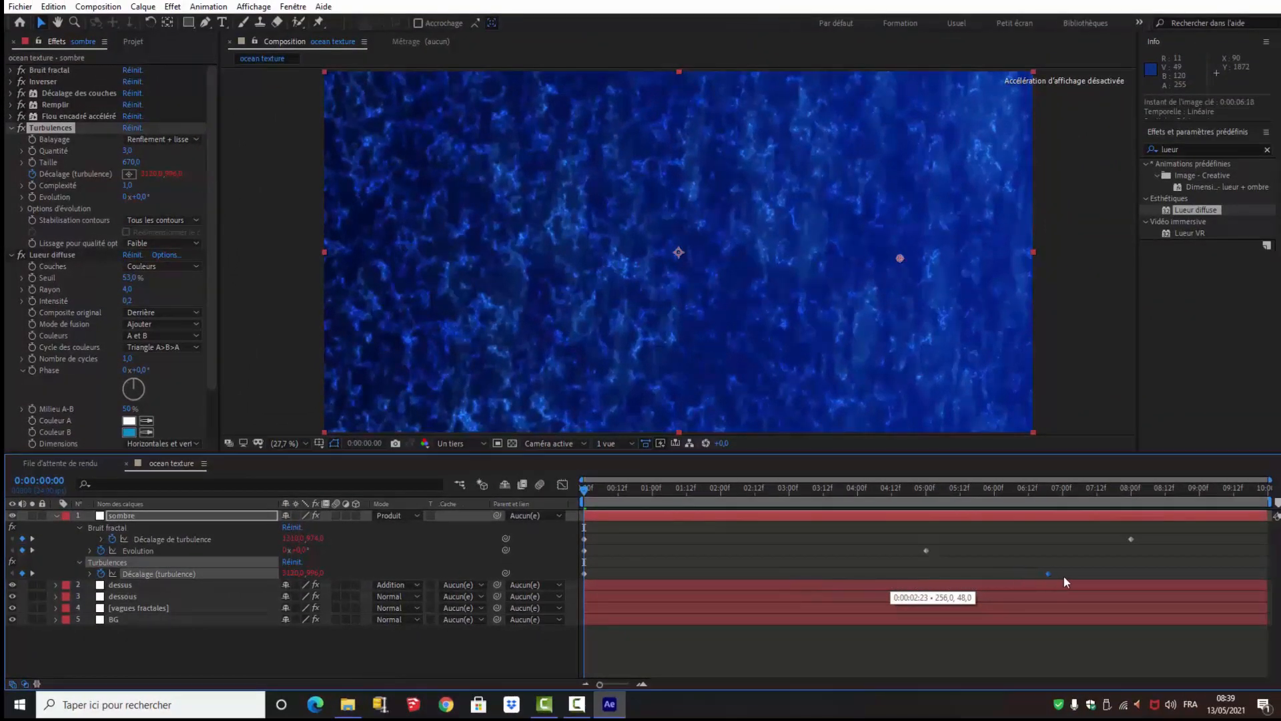
key(u)
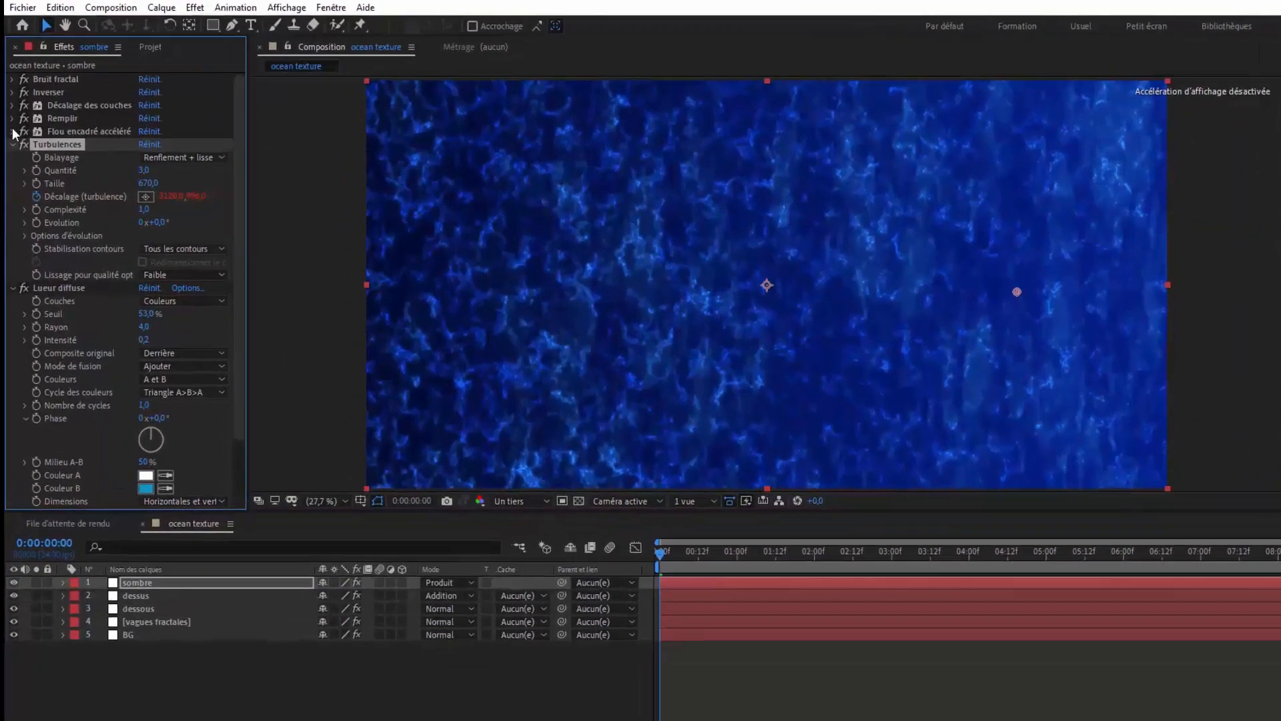
Try a duplicate of the Flou encadré accéléré effect at the end of the "sombre" layer's effect stack
click(14, 131)
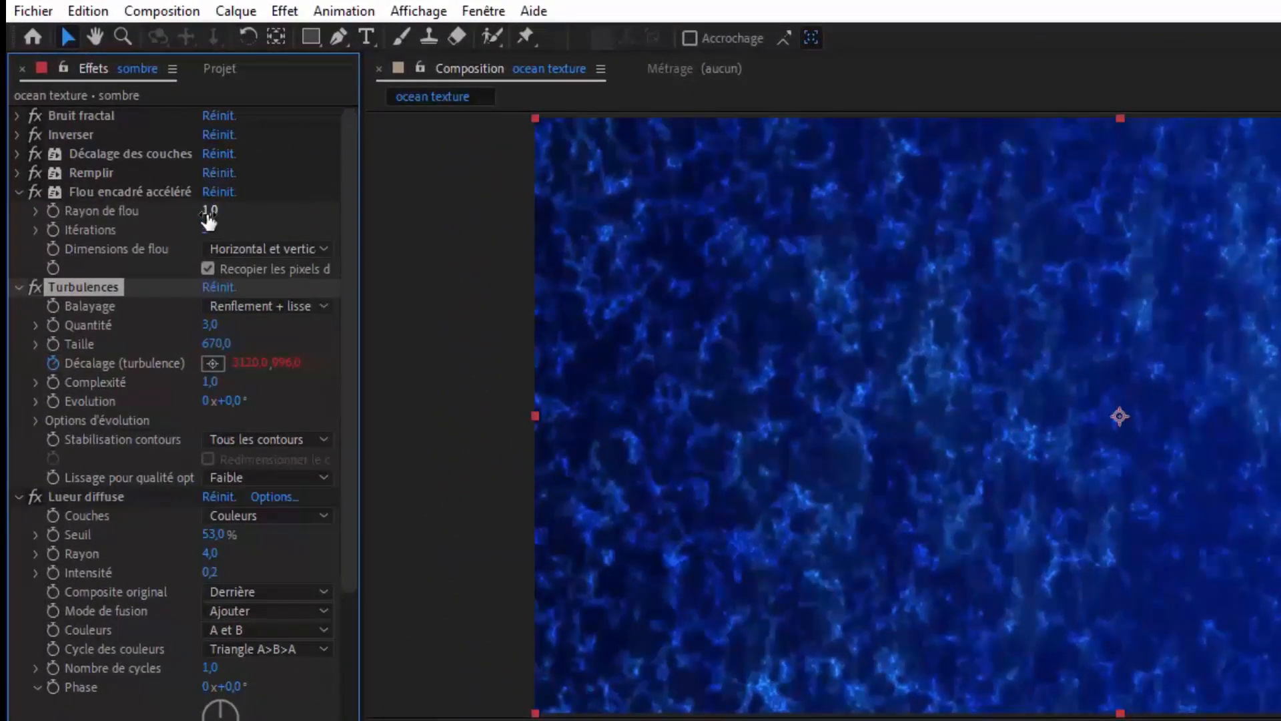
click(212, 211)
key(ctrl+d)
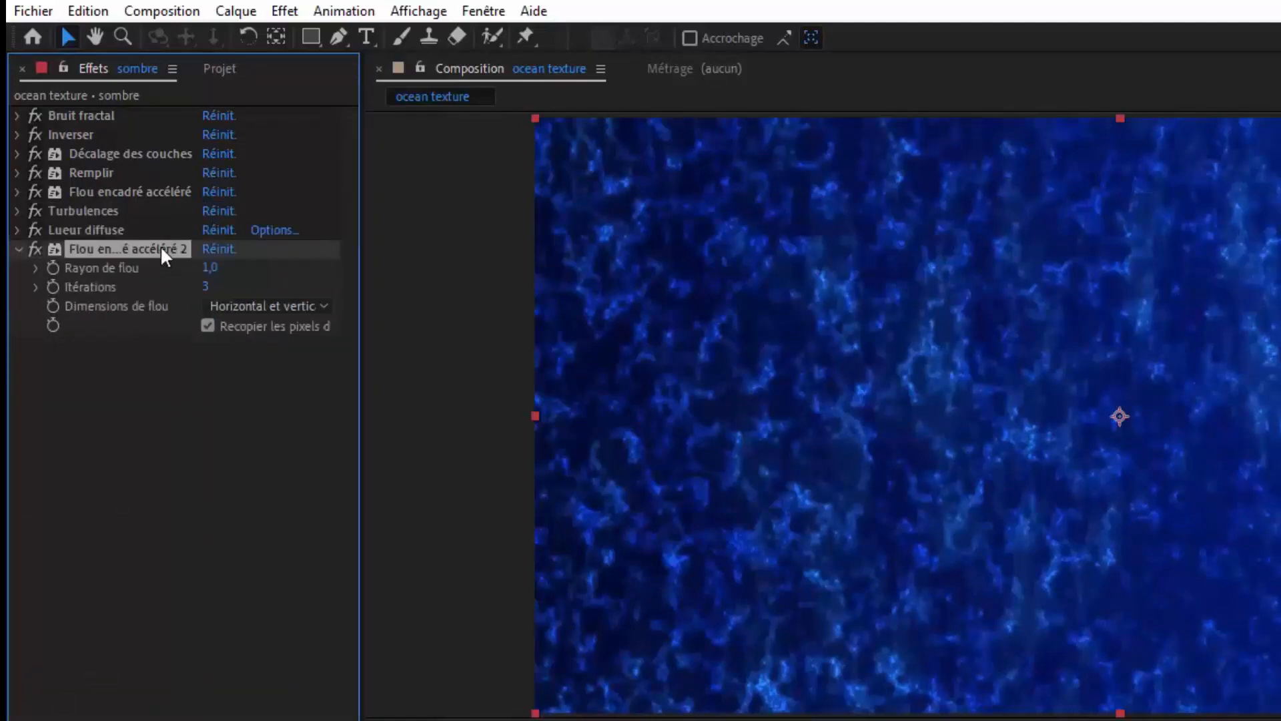
key(Delete)
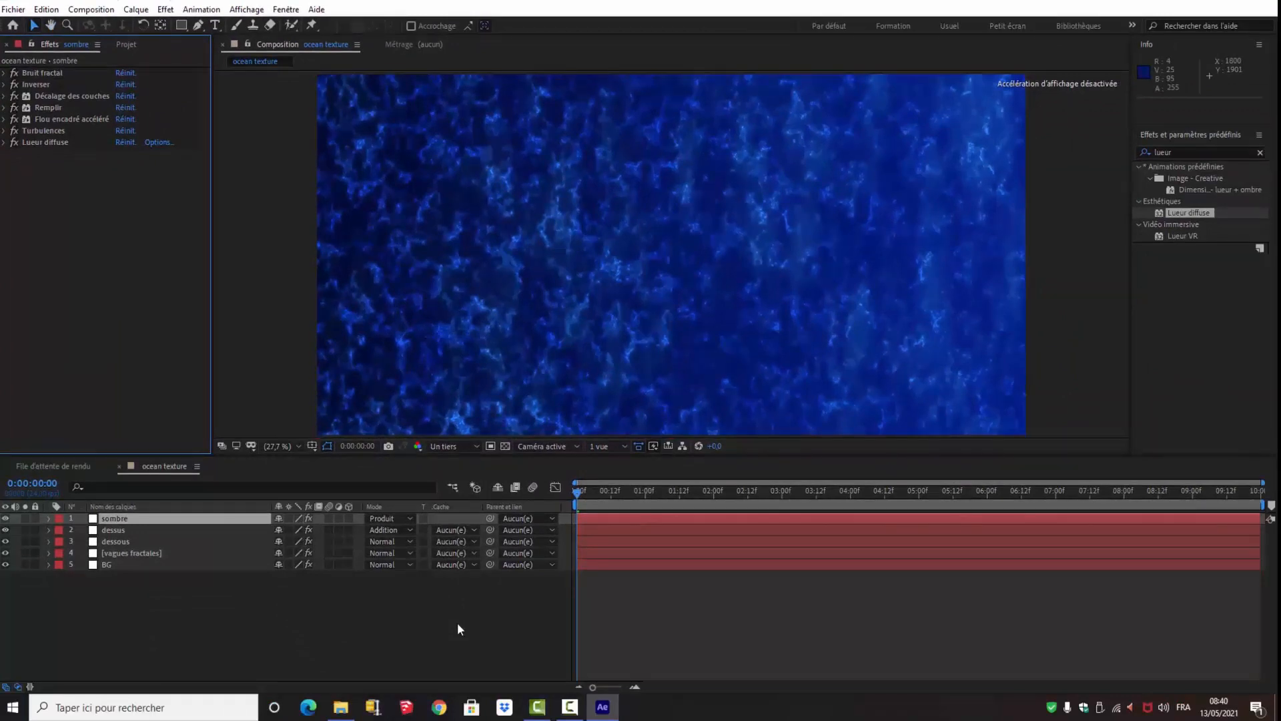
Scrub through and play the opening seconds of the "ocean texture" composition to check the wave animation
drag(590, 491, 805, 492)
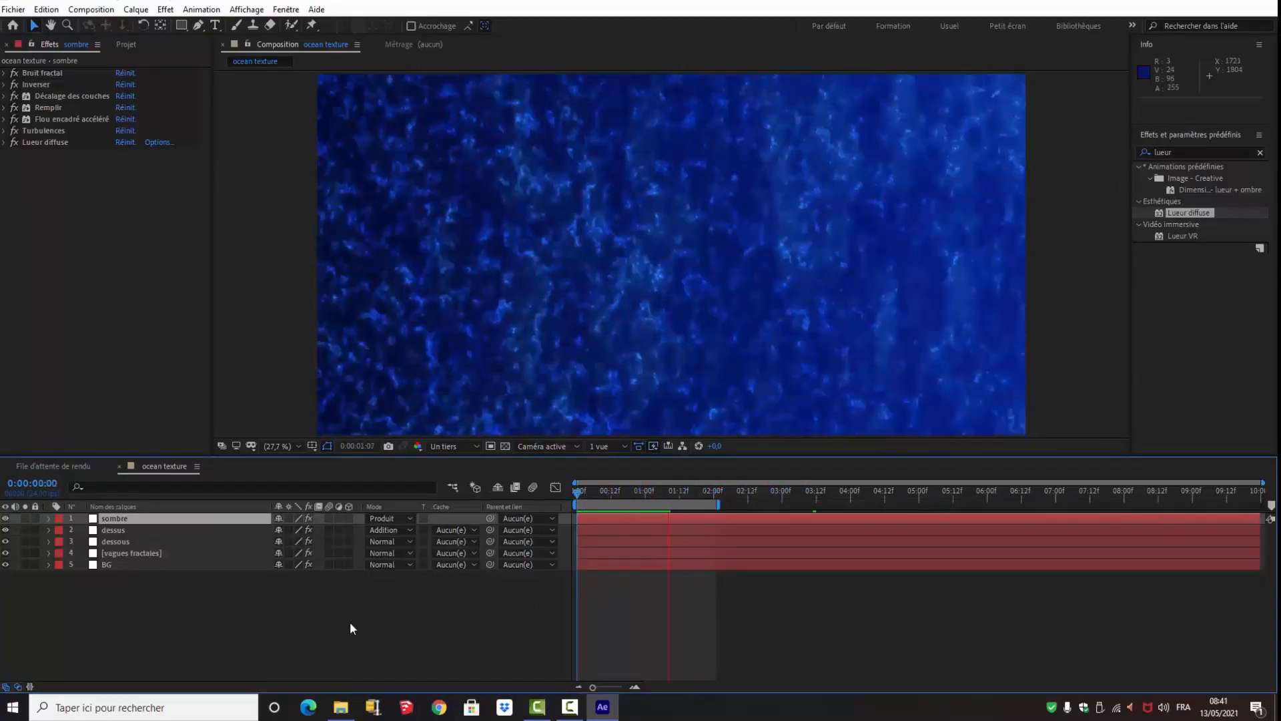
key(space)
key(space)
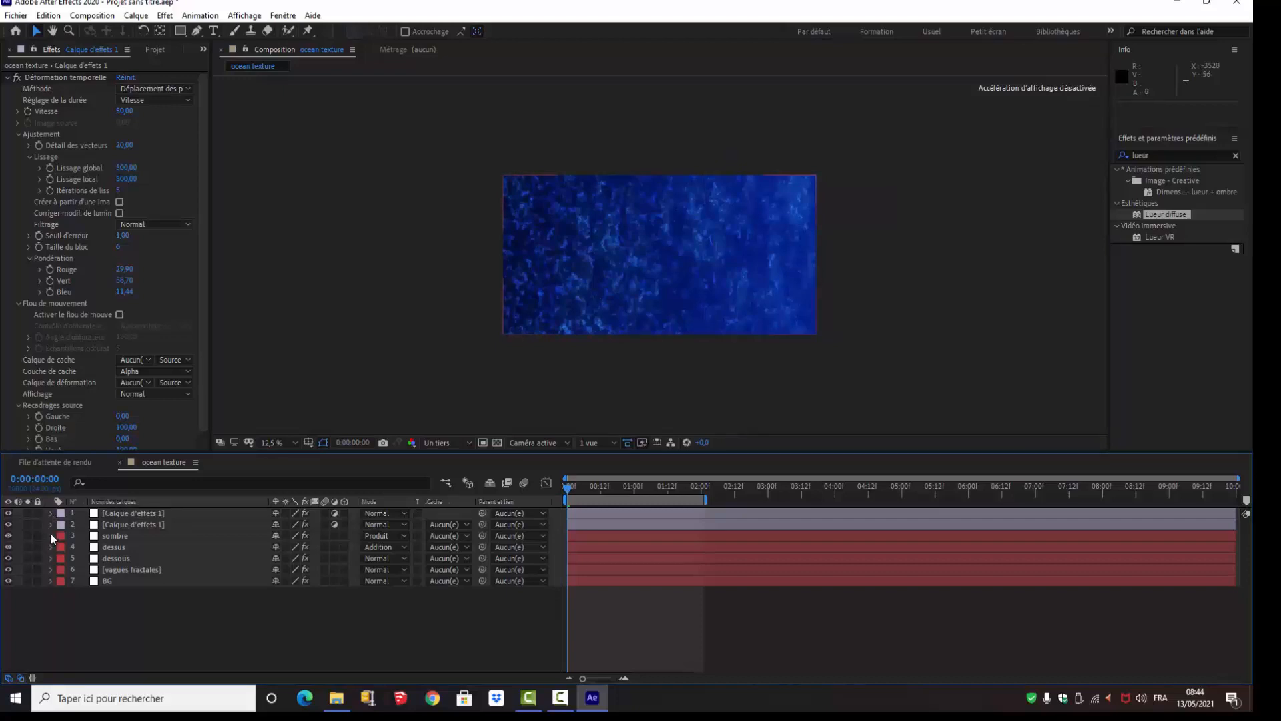
Move the second Evolution keyframe of the "sombre" layer's Bruit fractal to about 6 seconds
ctrl+click(50, 534)
scroll(50, 532, down, 1)
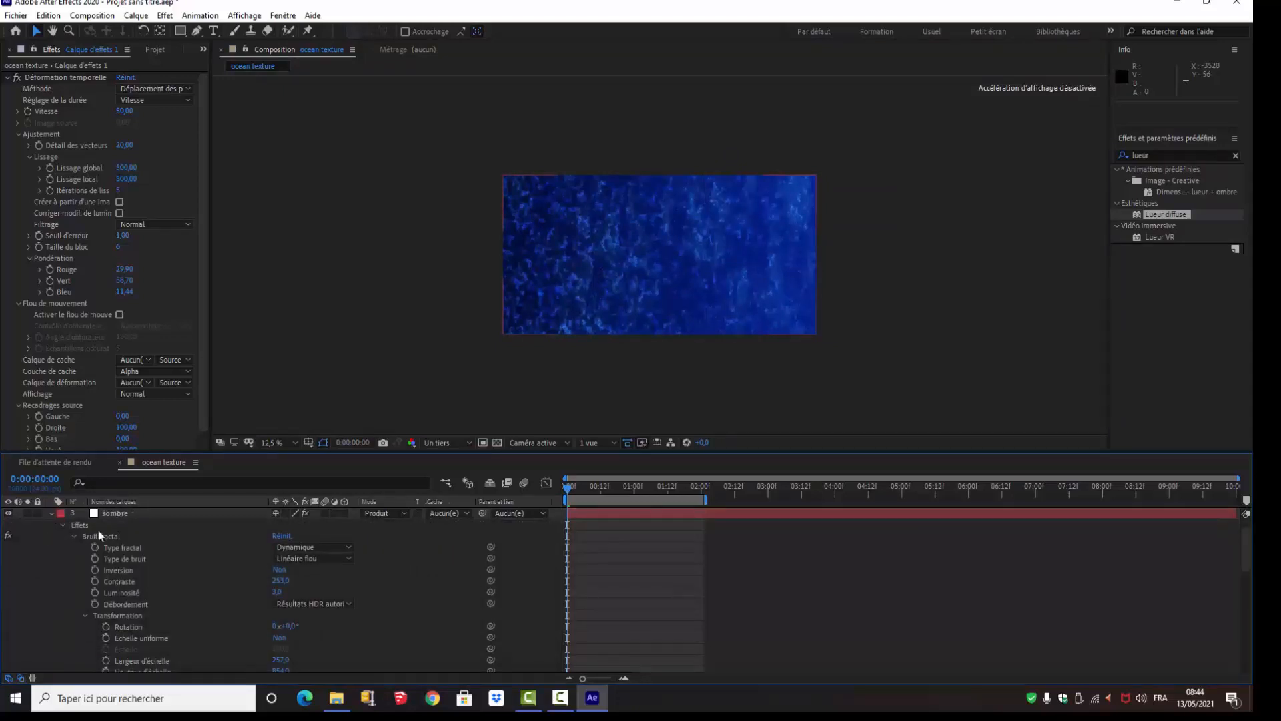
click(108, 513)
key(u)
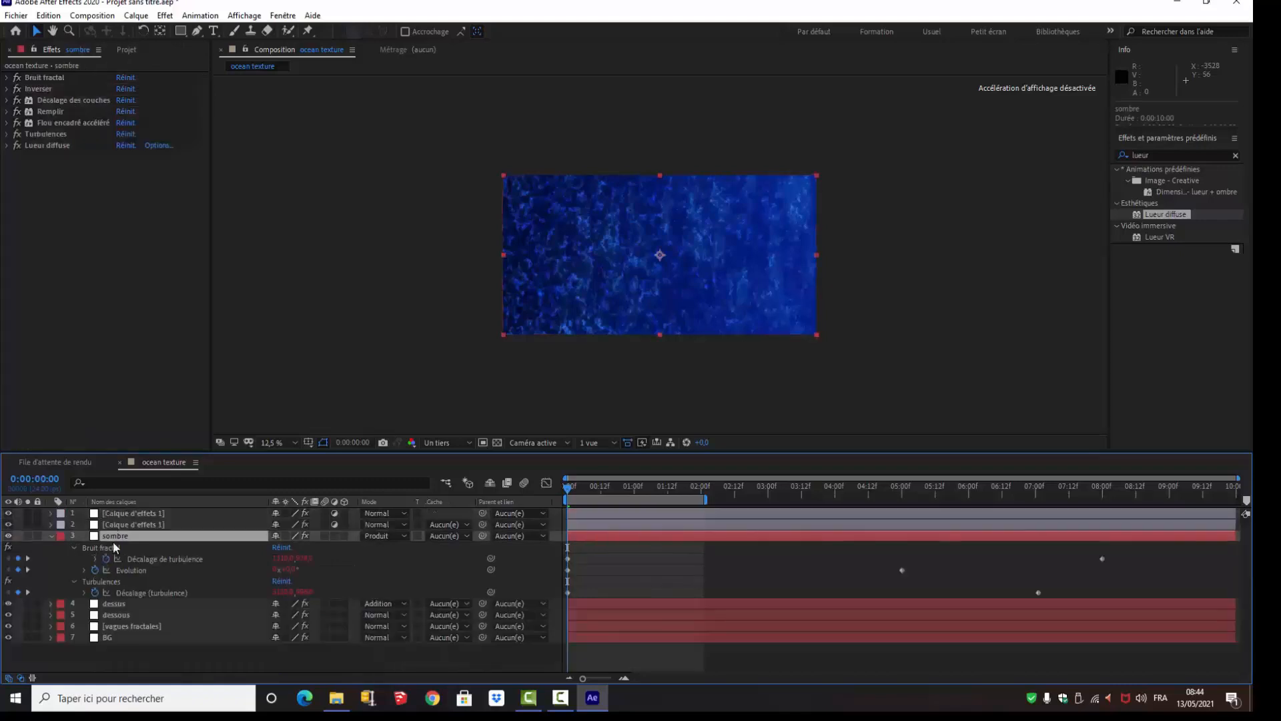
drag(900, 569, 950, 568)
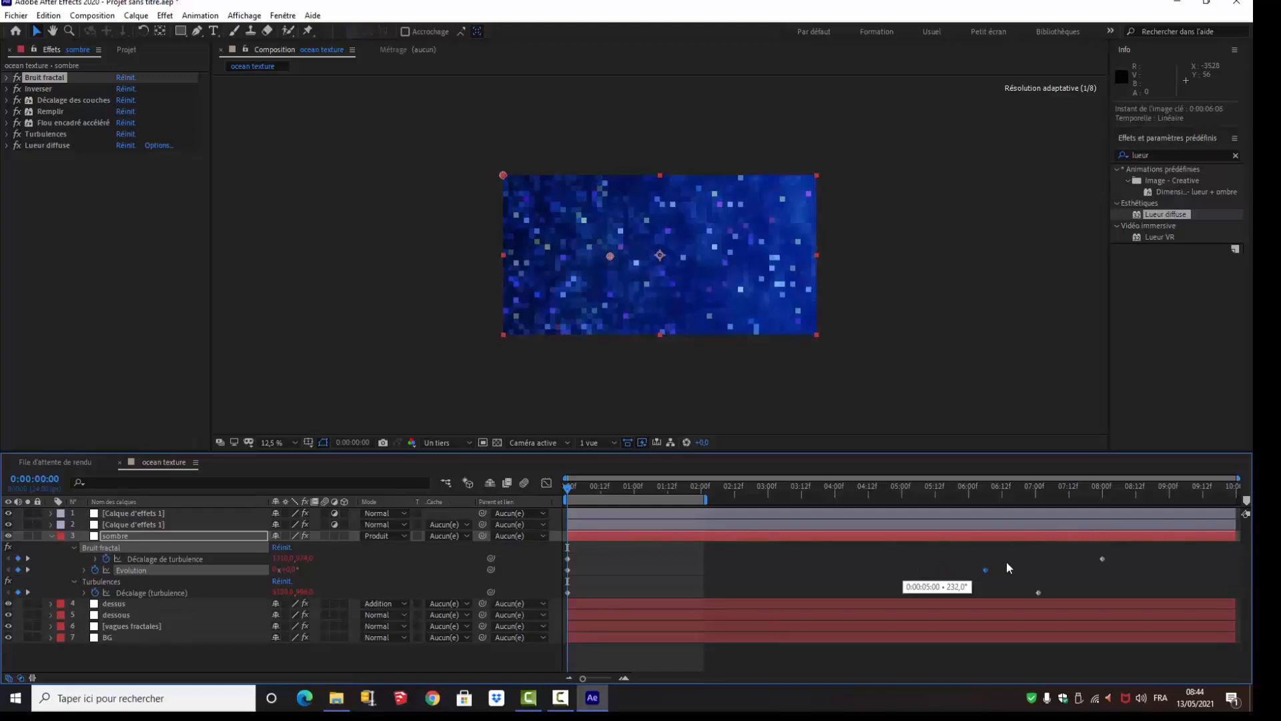
key(u)
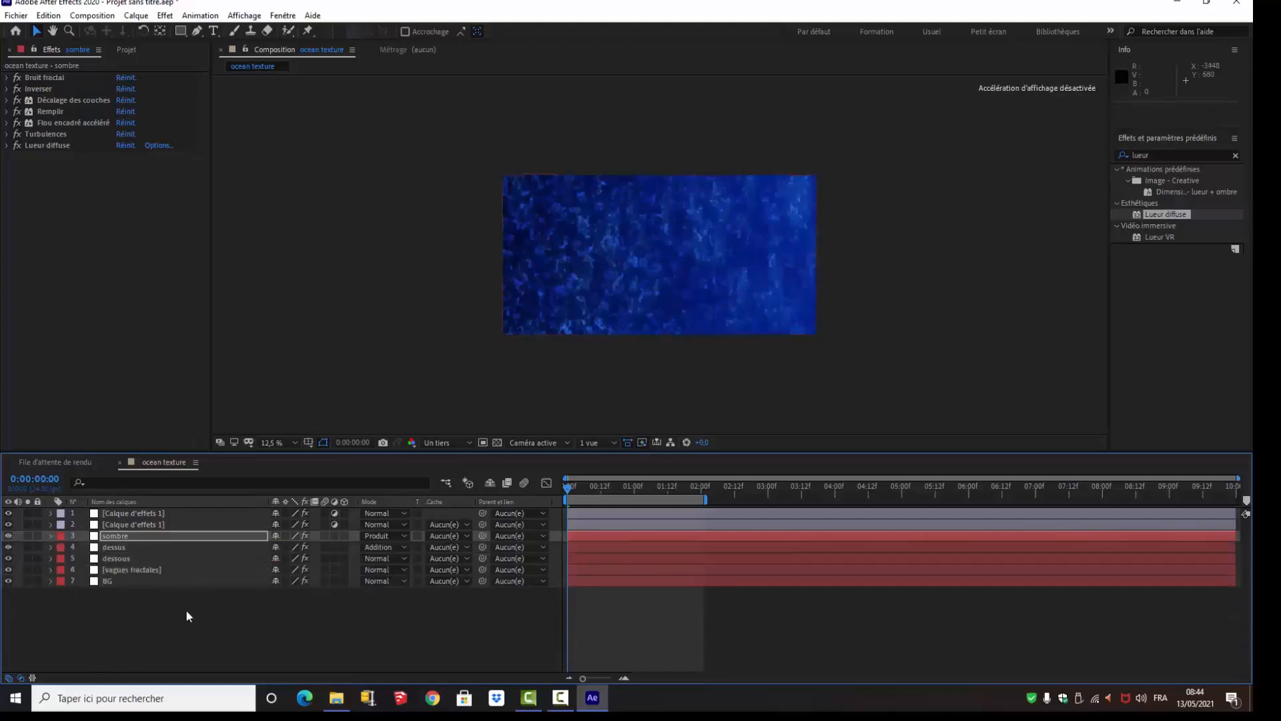
Create a composition named "finale" with the HDTV 1080 24 preset and place the "ocean texture" composition in it
click(187, 613)
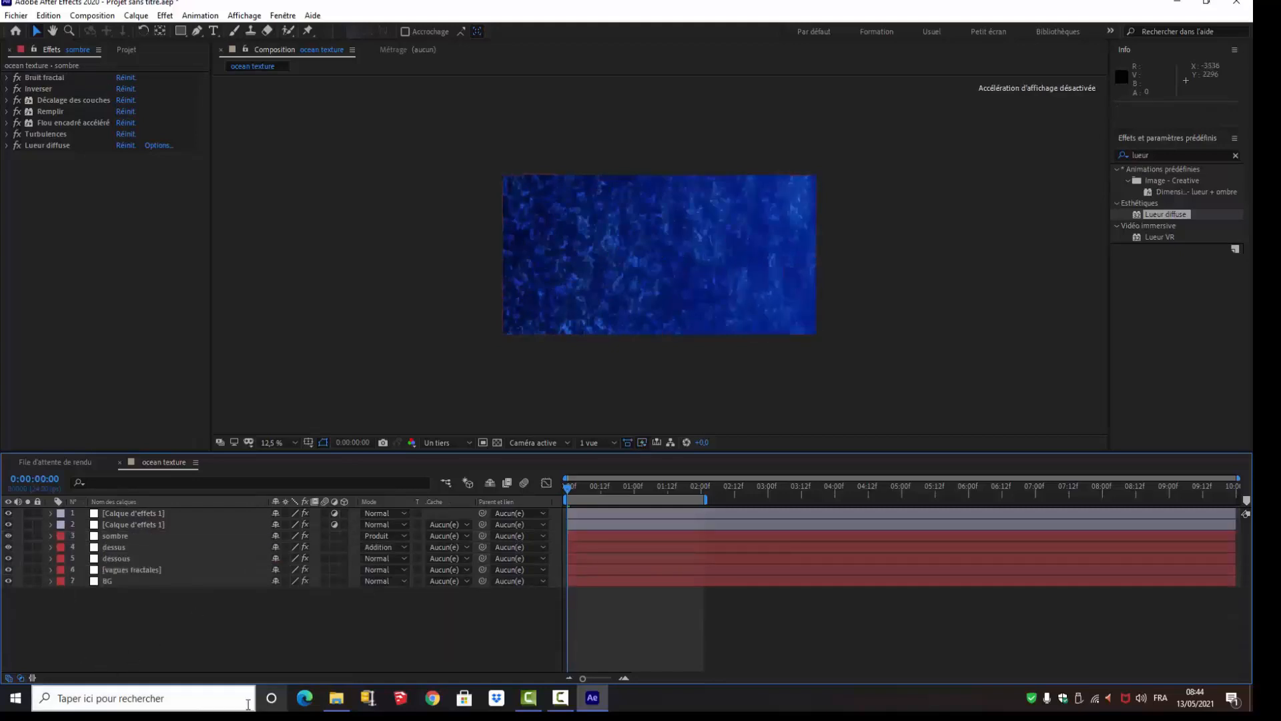
click(93, 19)
click(110, 31)
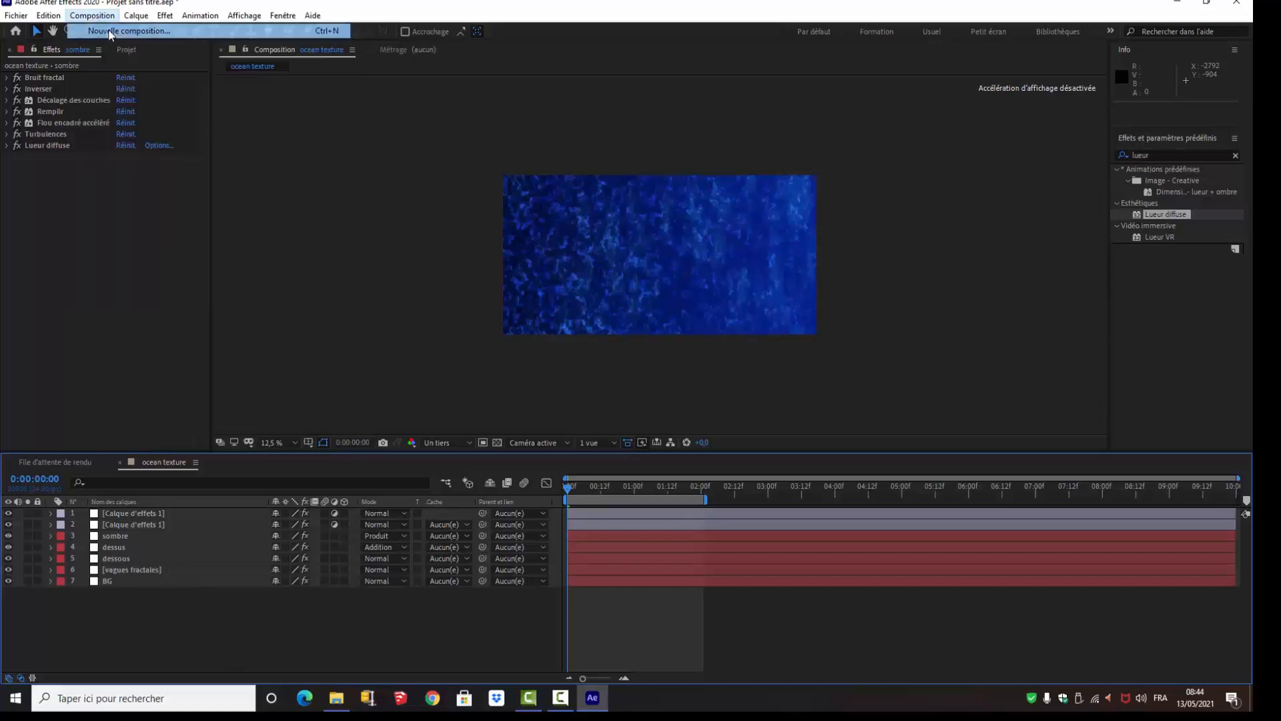
text(finale)
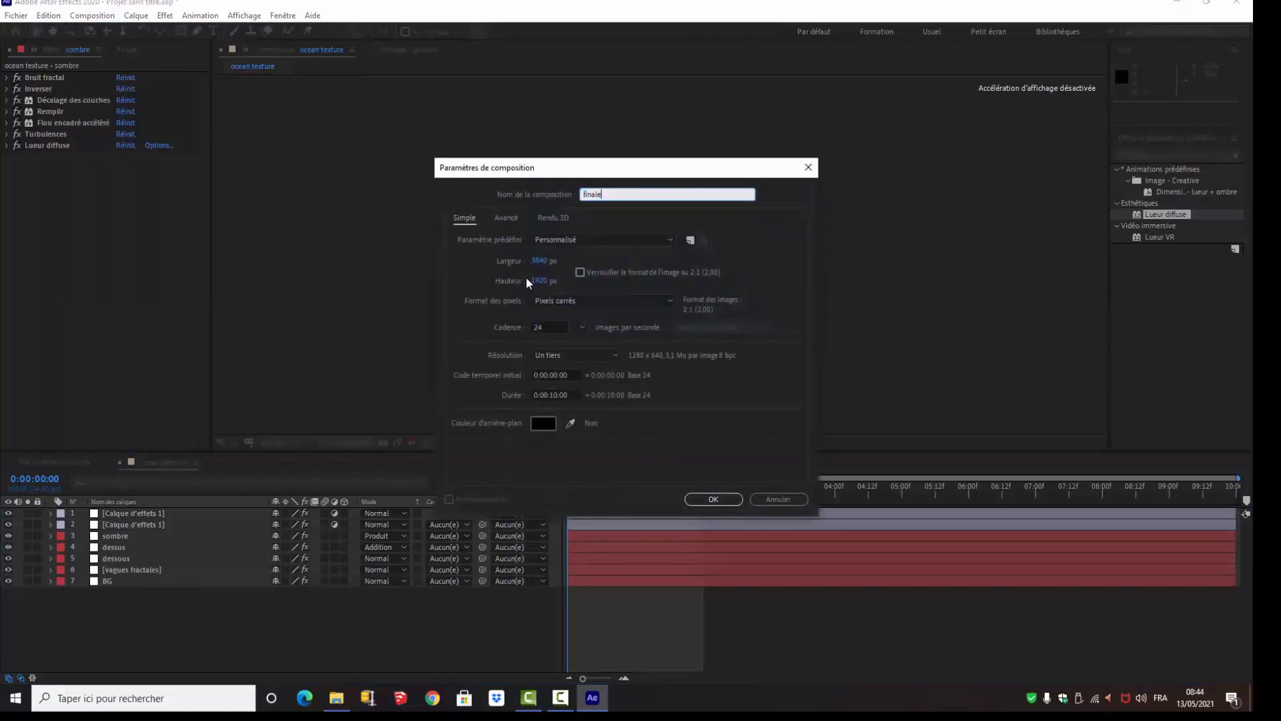
click(670, 241)
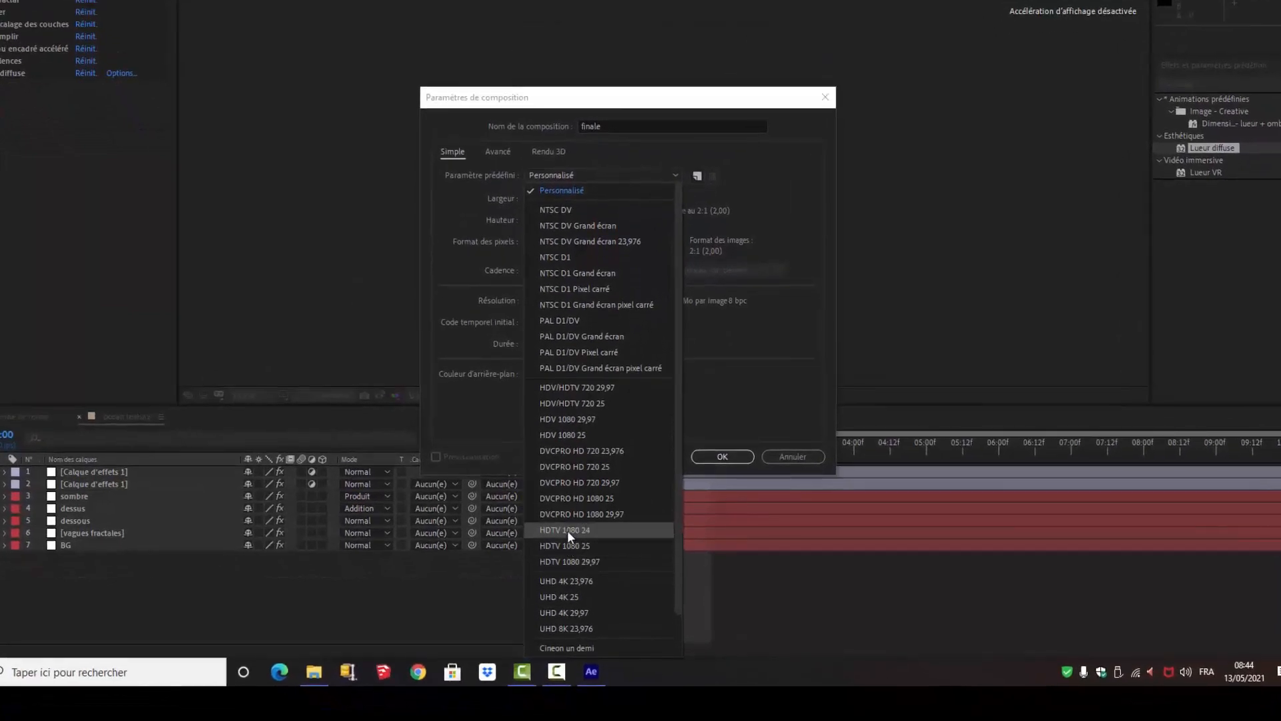
click(568, 530)
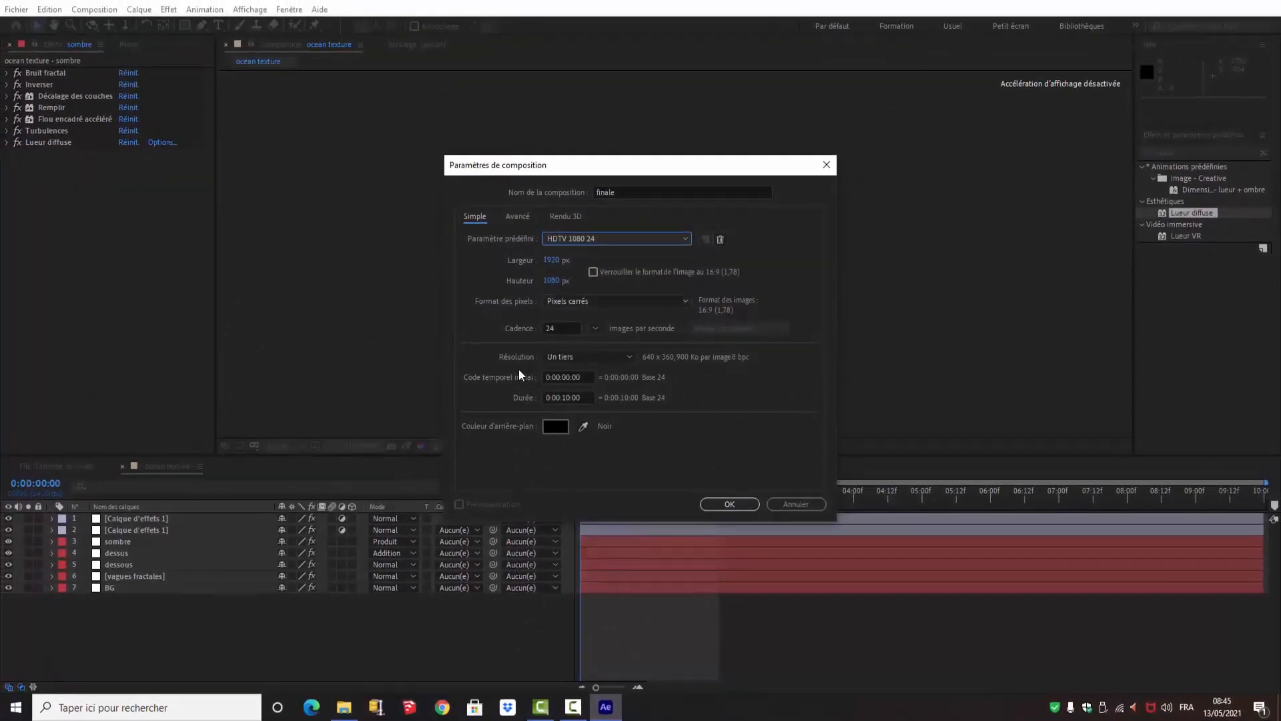
key(Return)
drag(39, 178, 84, 543)
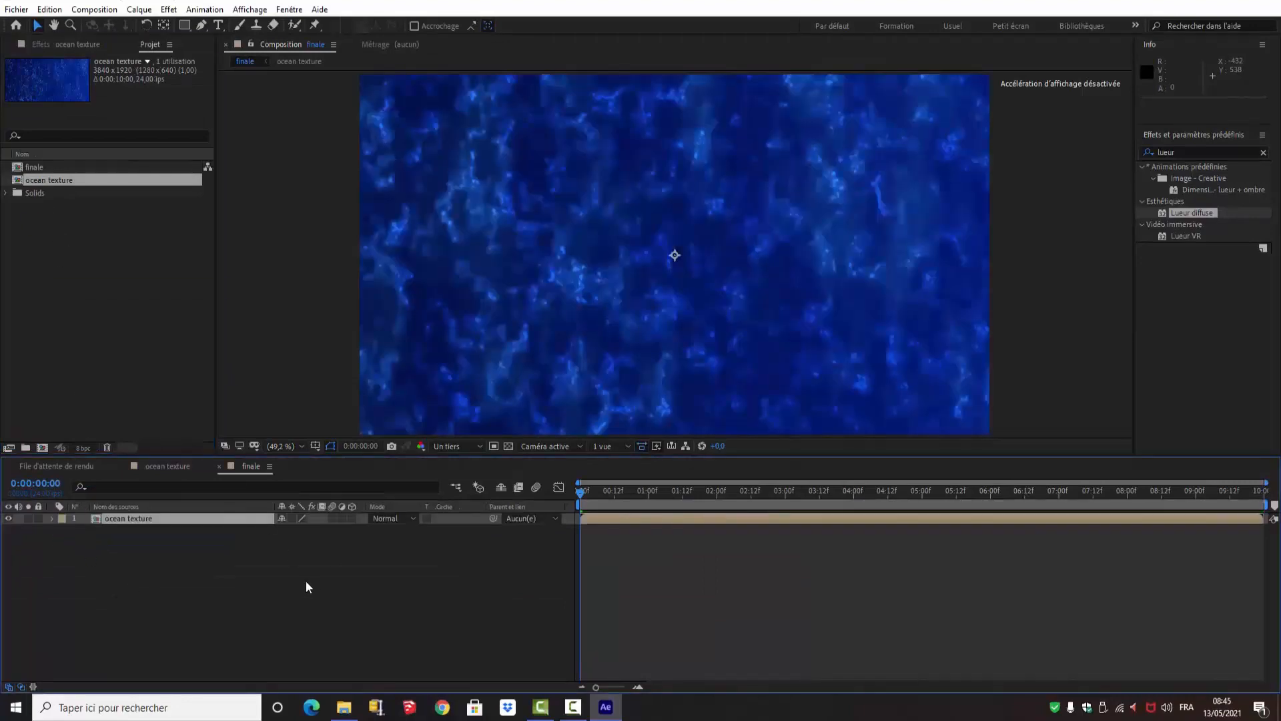
Make the "ocean texture" layer 3D and set its Orientation to 270°, 0°, 270°
click(352, 519)
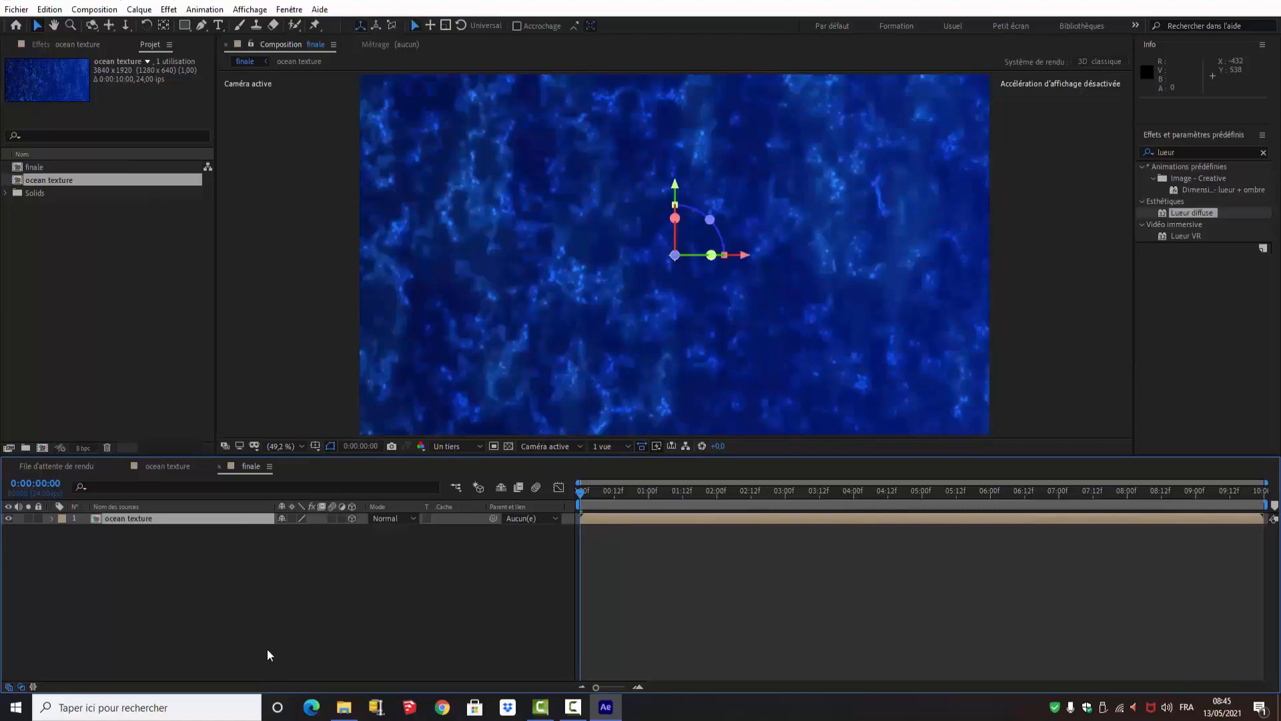
key(r)
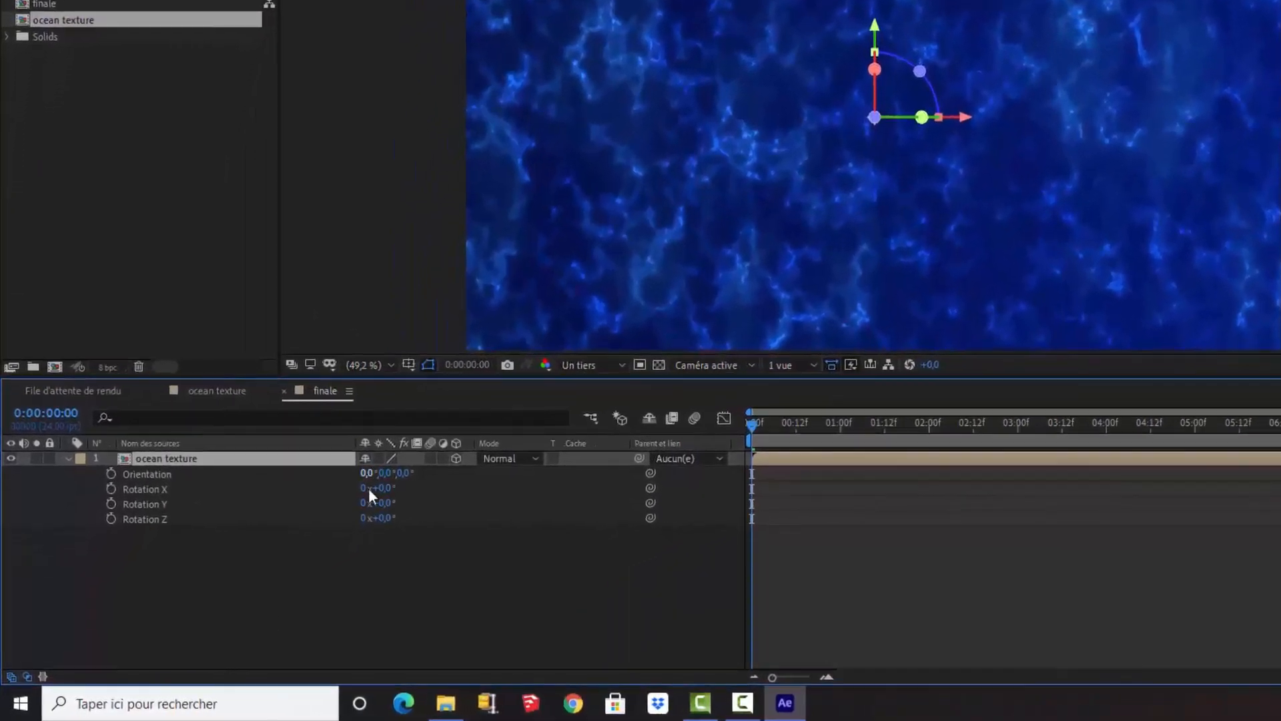
click(367, 473)
text(270)
click(427, 474)
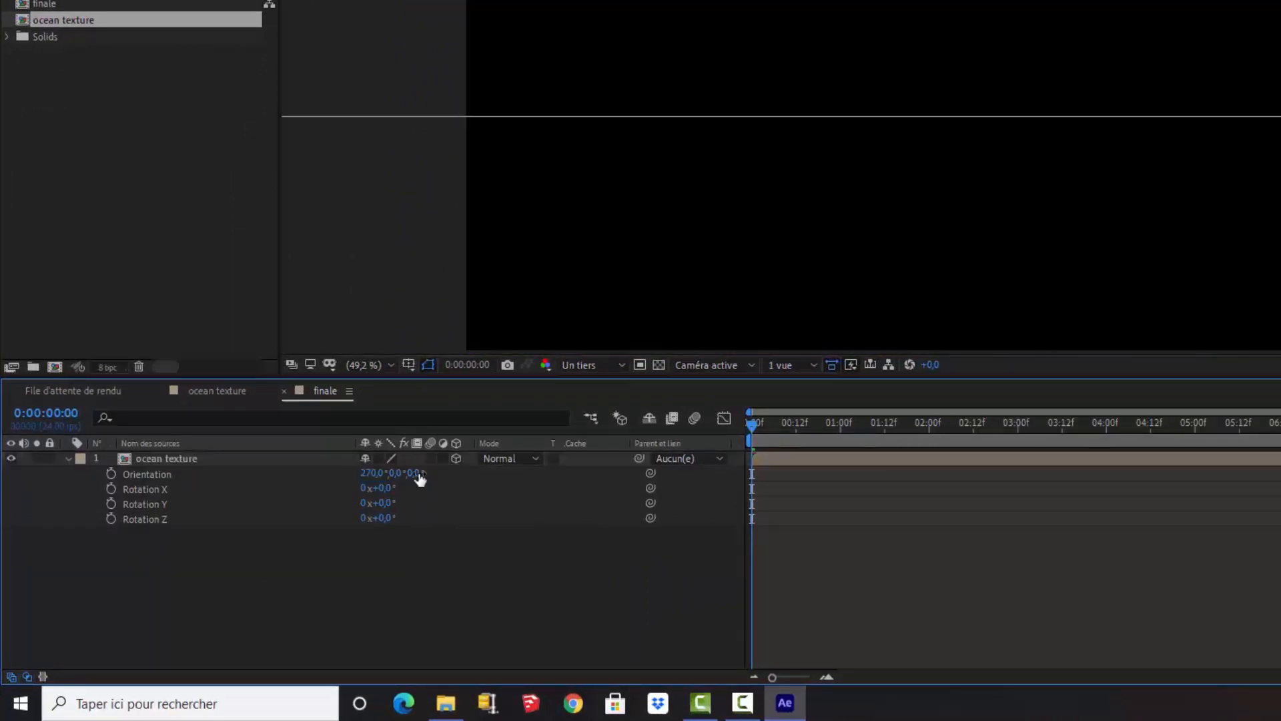
text(270)
click(403, 582)
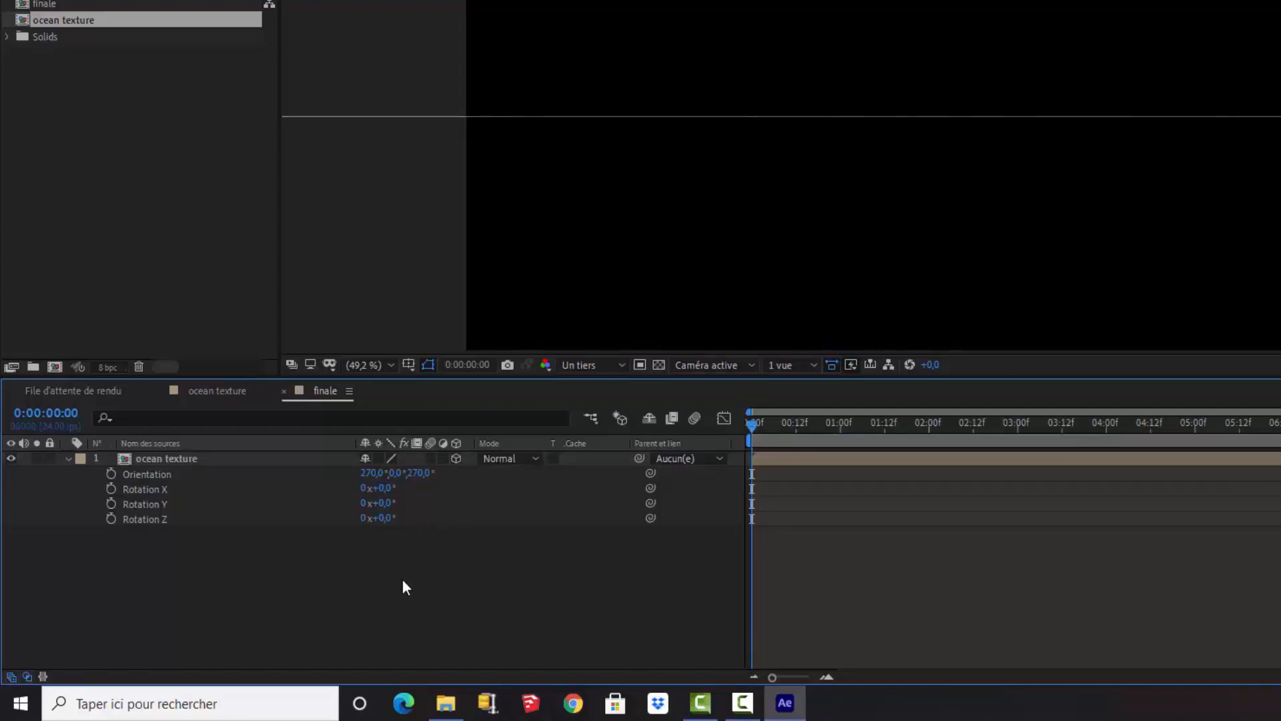
Display the Grille proportionnelle over the "finale" composition view
scroll(470, 372, down, 2)
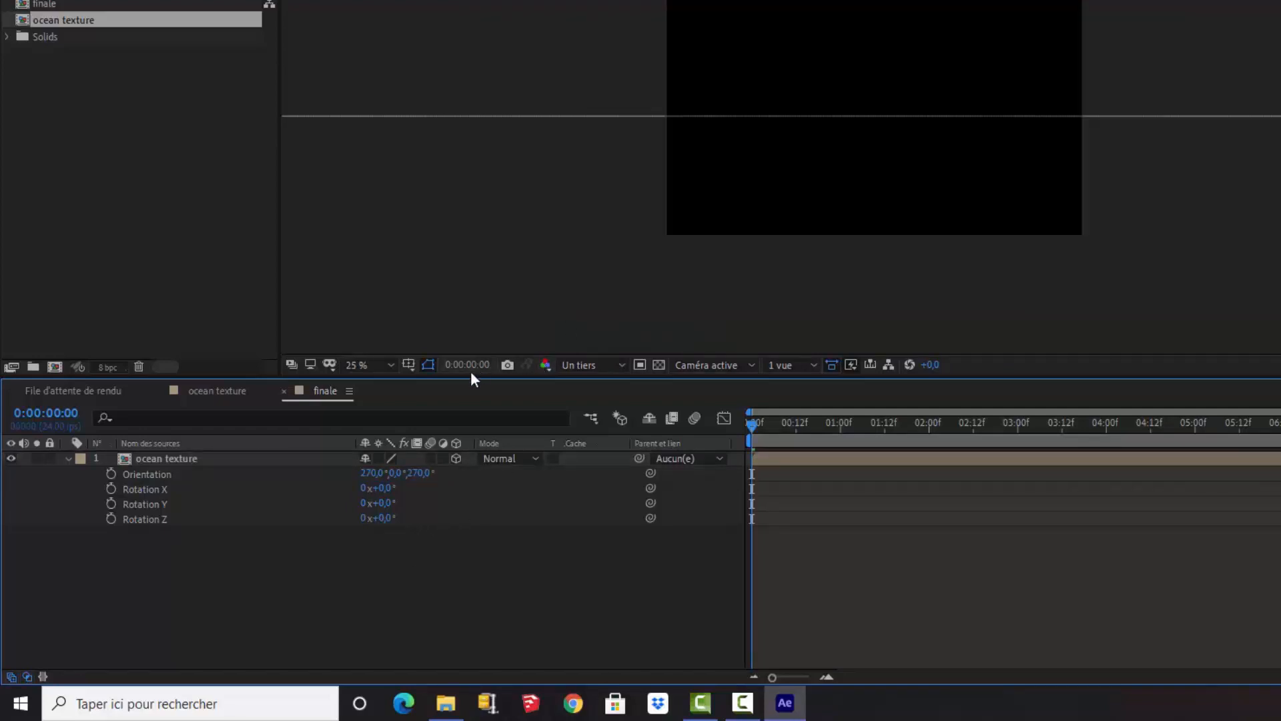
click(407, 365)
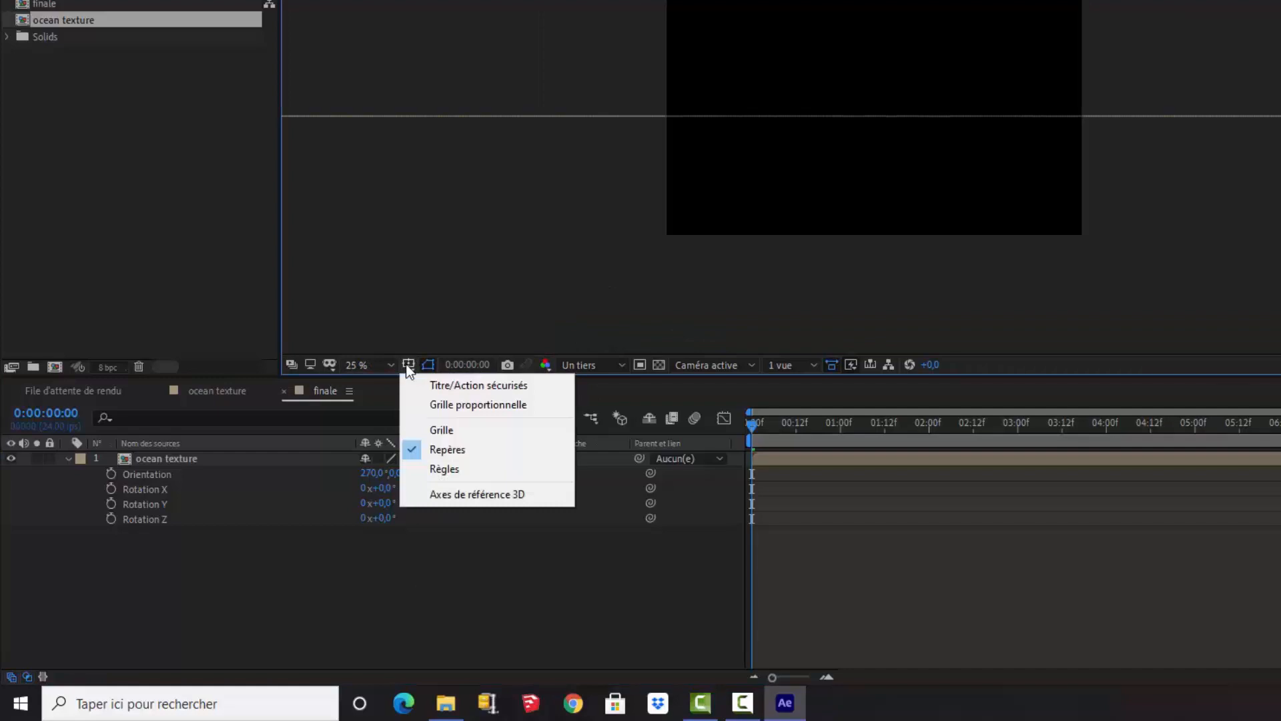
click(475, 406)
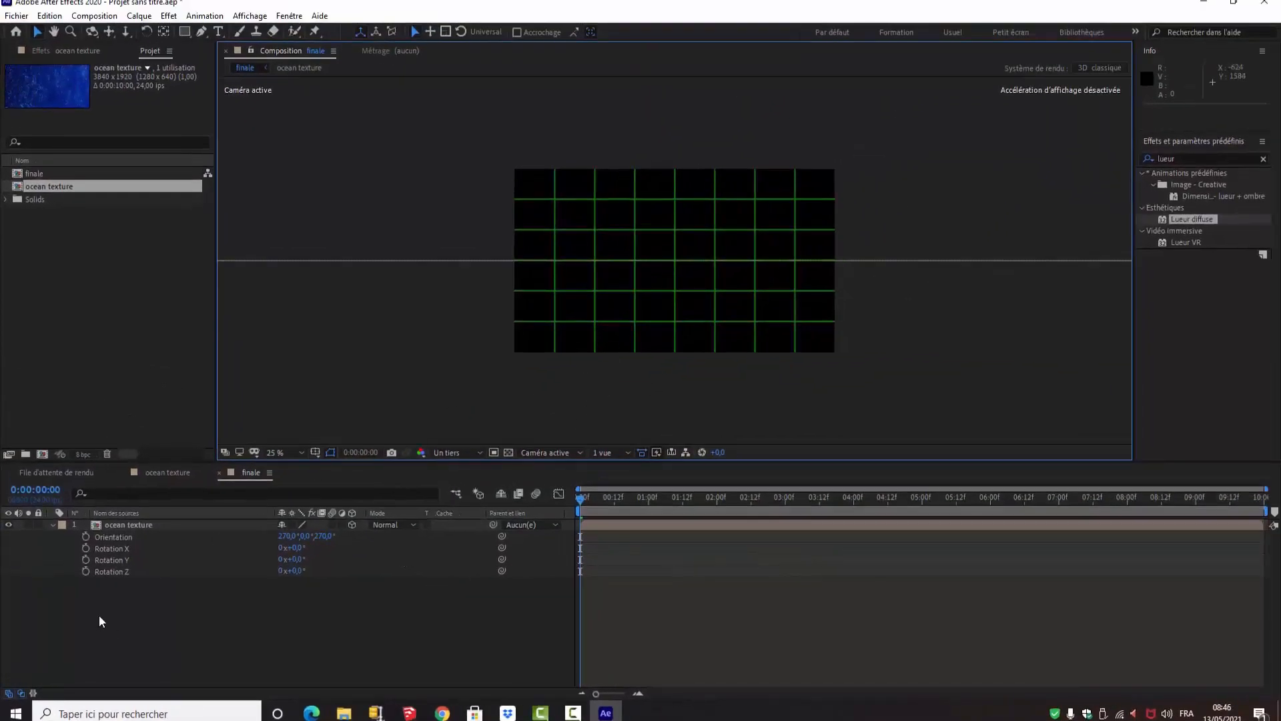
Lower the "ocean texture" layer to a Y position of 700 and widen it until its far edge extends past both sides of the frame
key(comma)
click(140, 525)
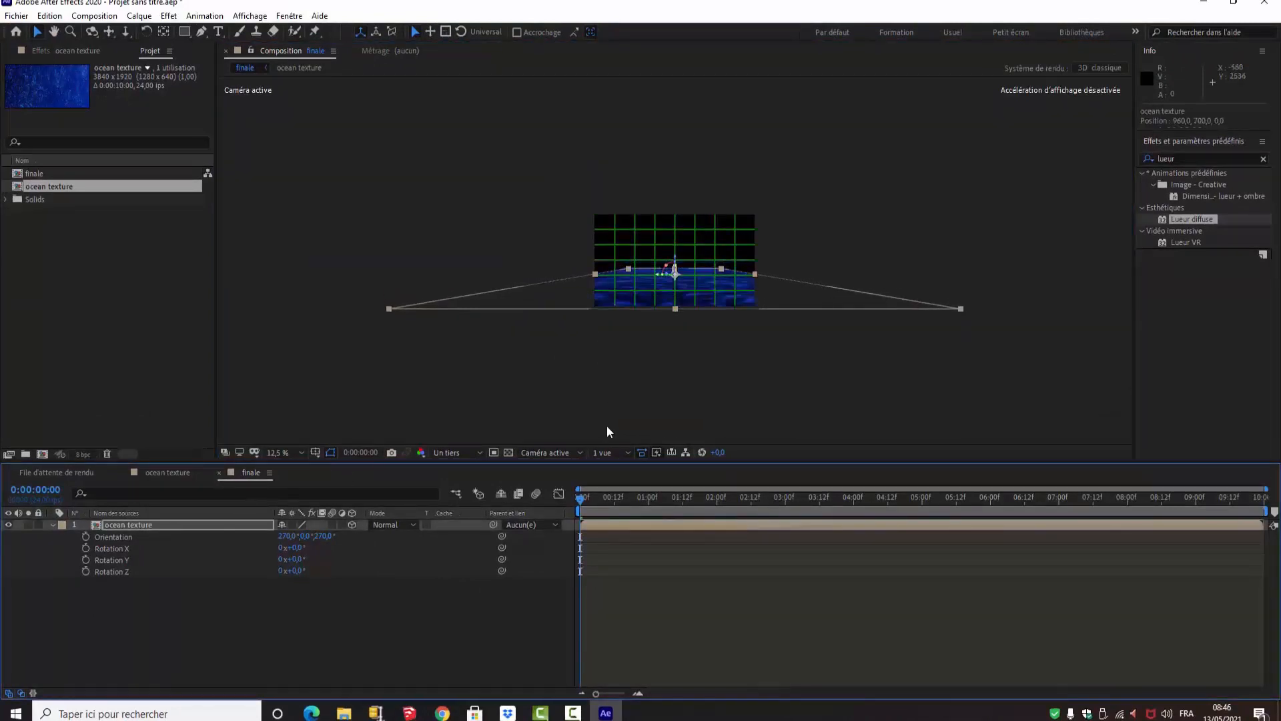
key(period)
key(period)
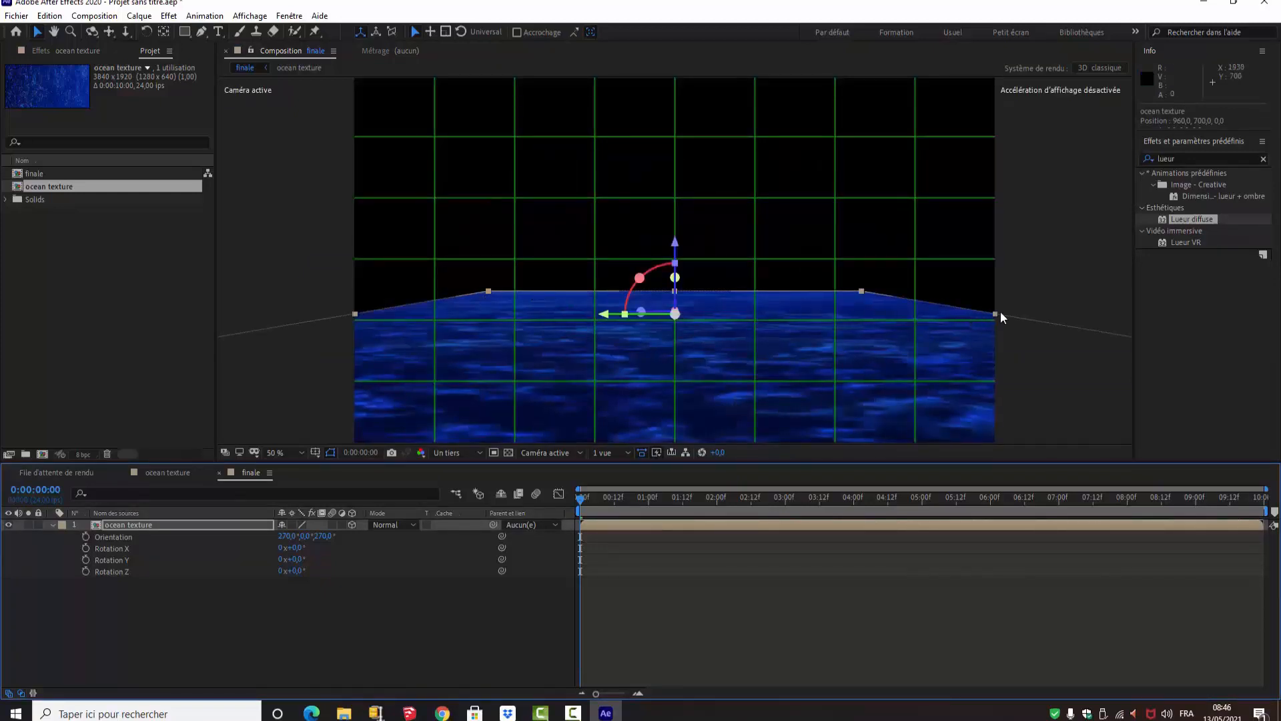
drag(995, 311, 1137, 299)
click(354, 465)
click(314, 452)
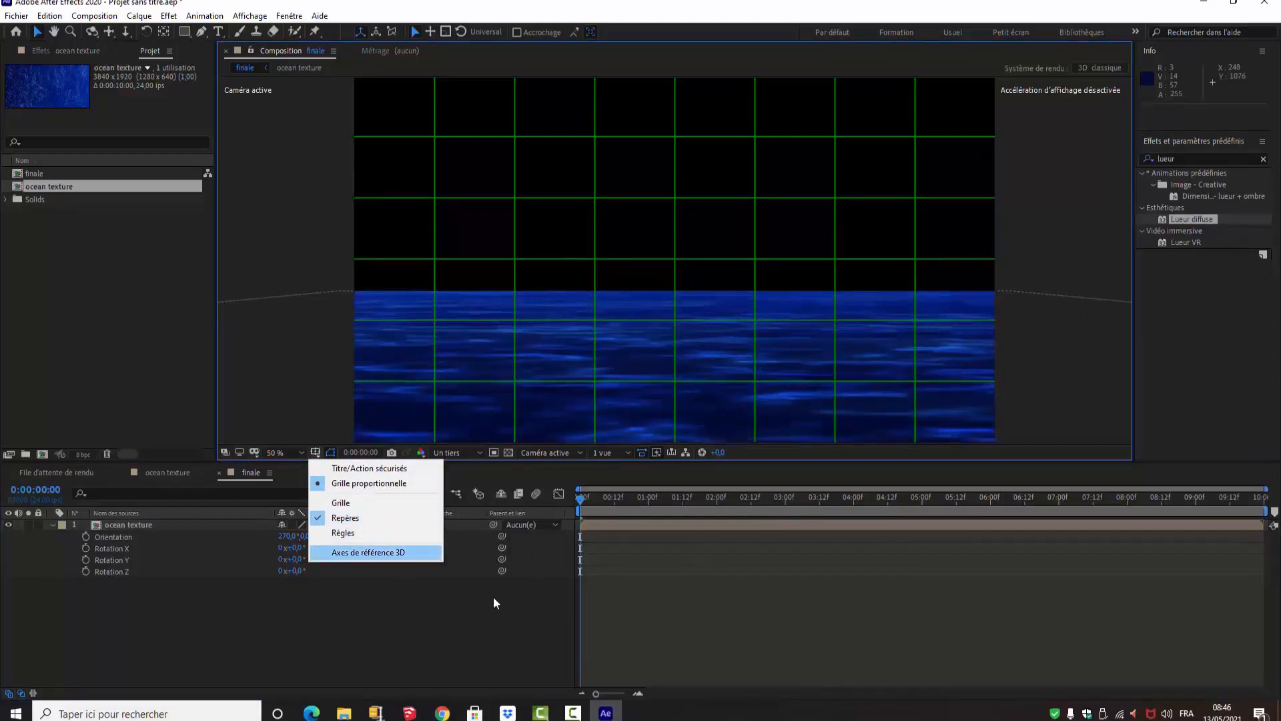
click(259, 629)
Nudge the "ocean texture" layer up until its horizon sits just below the frame's middle, and turn off the Grille proportionnelle
click(162, 523)
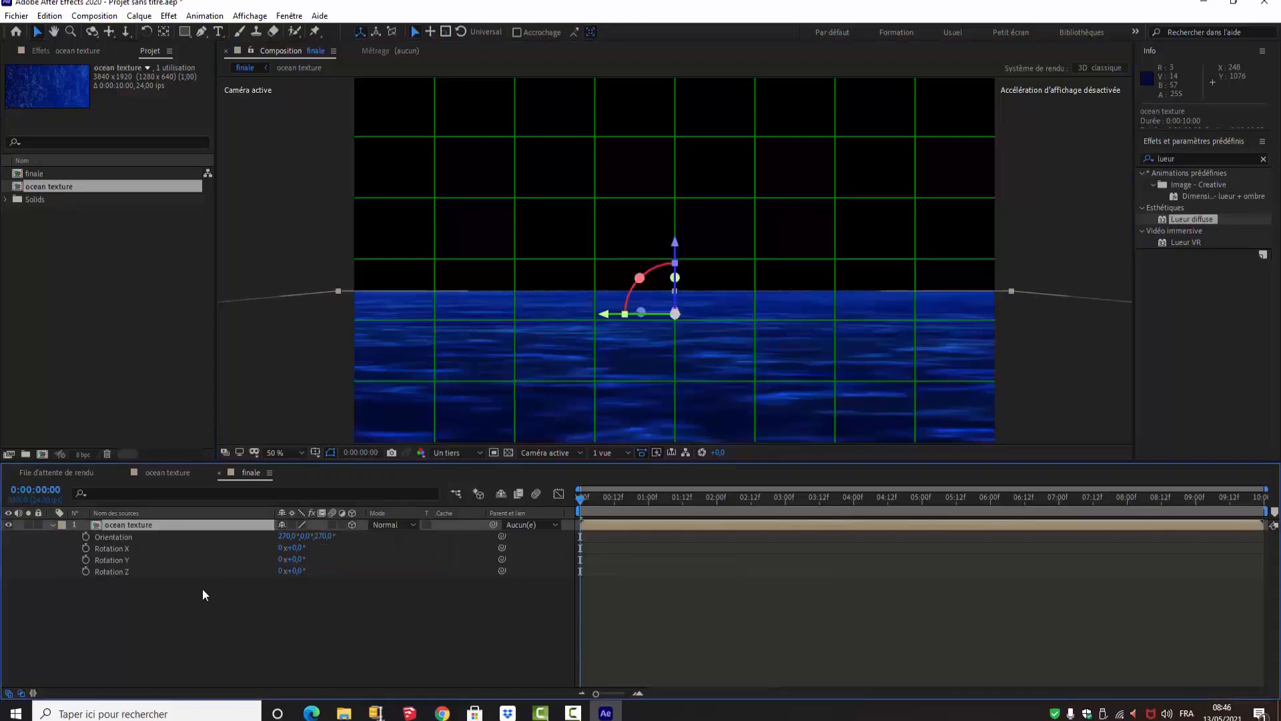
key(Up)
key(Up)
key(Up)
key(Up)
key(Up)
key(Up)
key(Up)
key(Up)
key(Up)
key(Up)
key(Up)
key(Up)
key(Up)
key(Up)
key(Up)
key(Up)
key(Up)
key(Up)
key(Up)
key(Up)
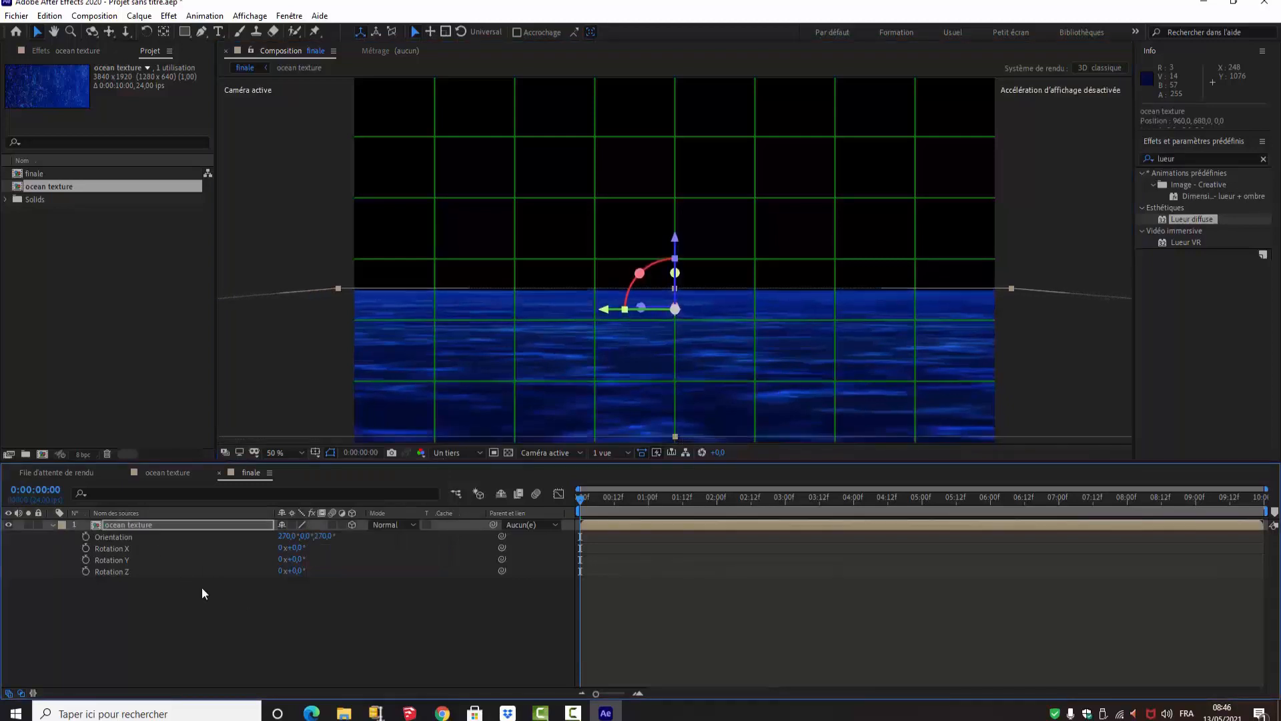
key(Up)
key(Up)
key(Up)
key(Up)
key(Up)
key(Up)
key(Up)
key(Up)
key(Up)
key(Up)
key(Up)
key(Up)
key(Up)
key(Up)
key(Up)
key(Up)
key(Up)
key(Up)
key(Up)
key(Up)
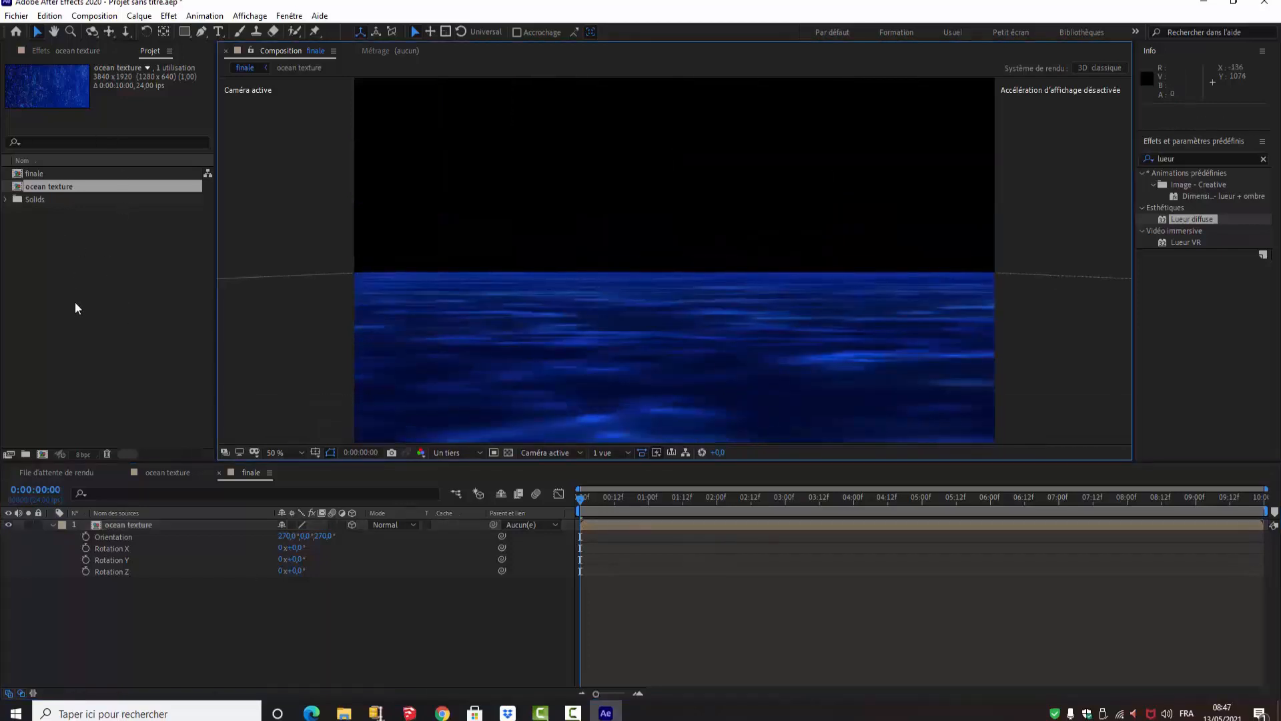
click(150, 56)
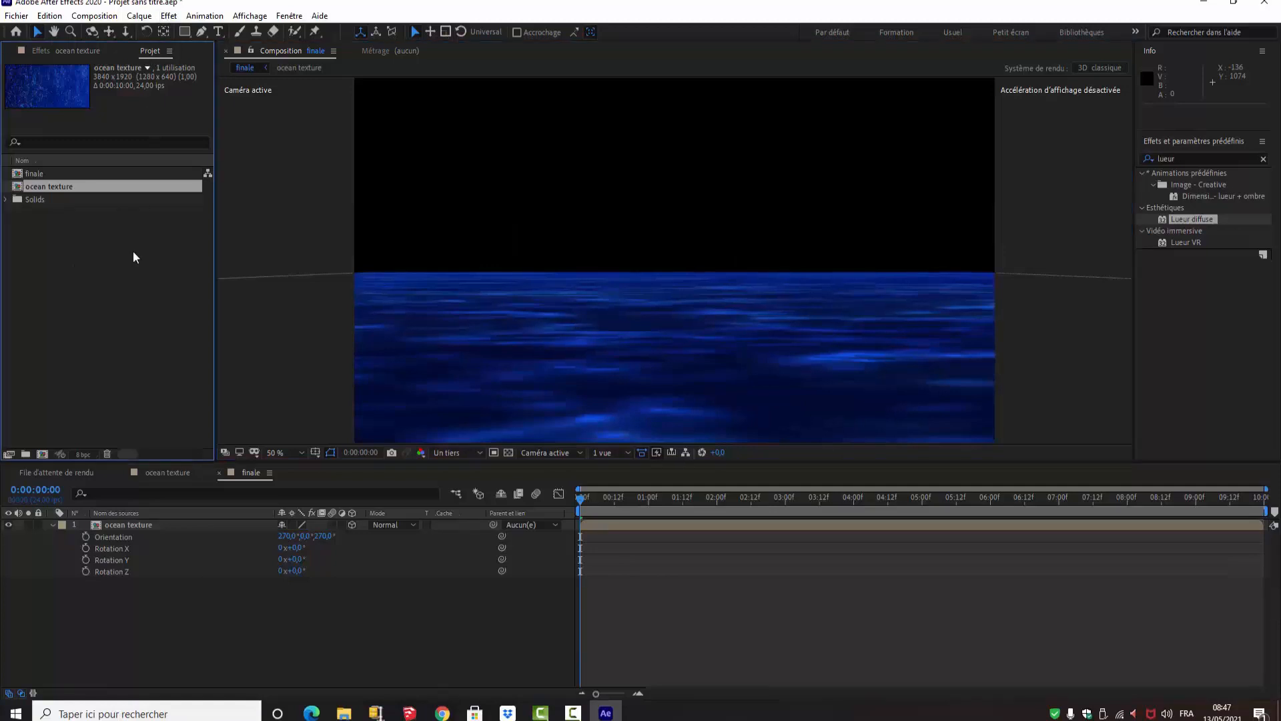
Import beau-ciel-mer-nuage-horizon-fond-paysage-marin_41886-308.jpg and place it beneath the "ocean texture" layer in the "finale" composition
double_click(86, 307)
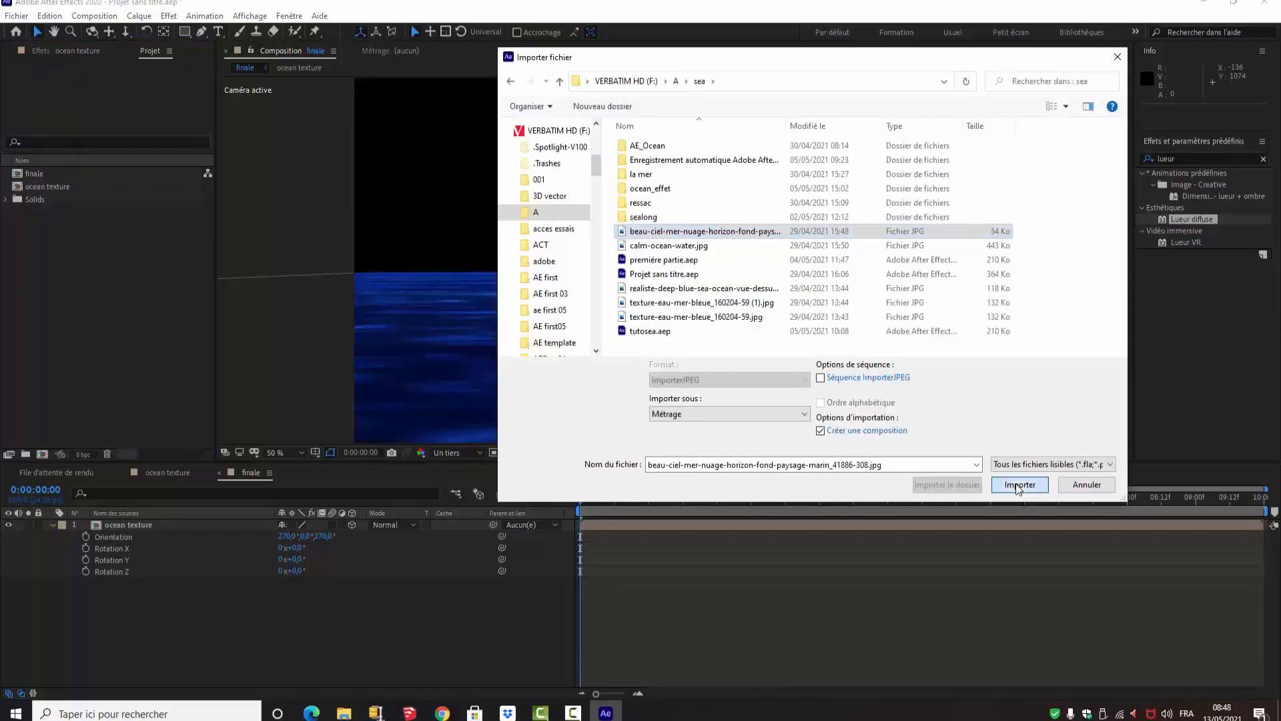
click(1018, 486)
drag(87, 187, 137, 554)
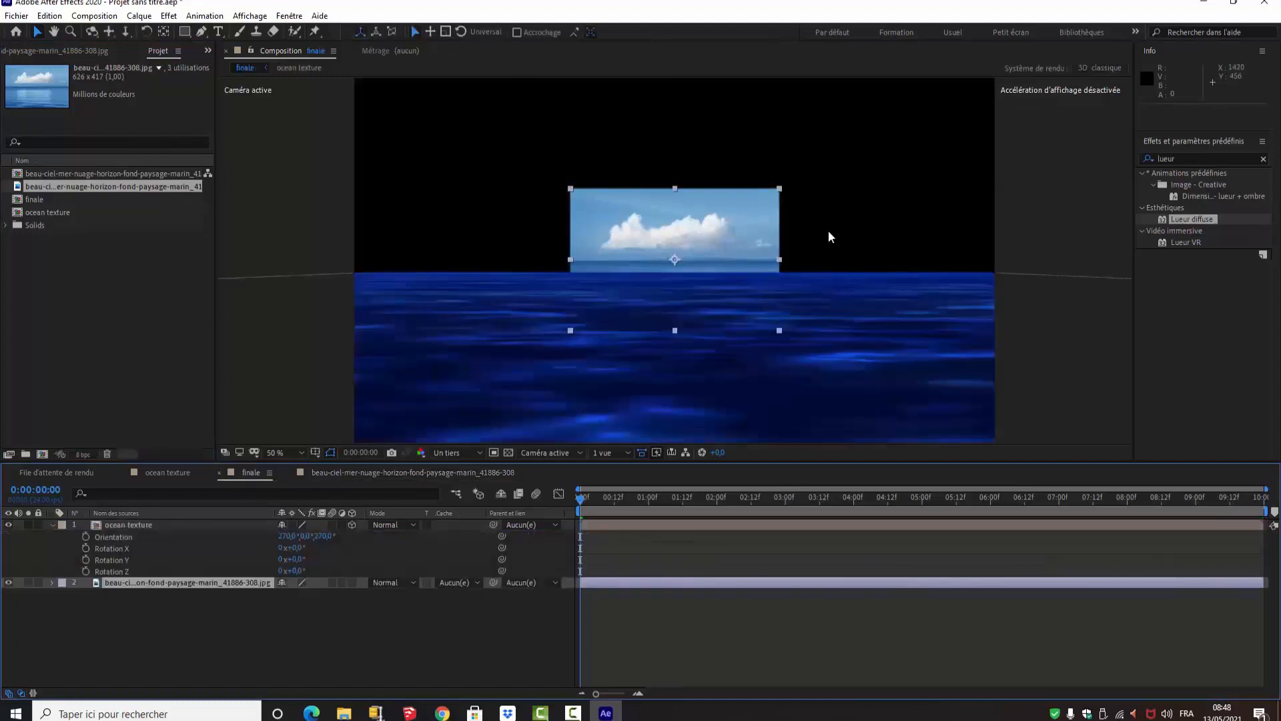
Scale the sky image layer to 363% so it fills the whole frame behind the water
key(s)
drag(321, 602, 504, 611)
click(404, 654)
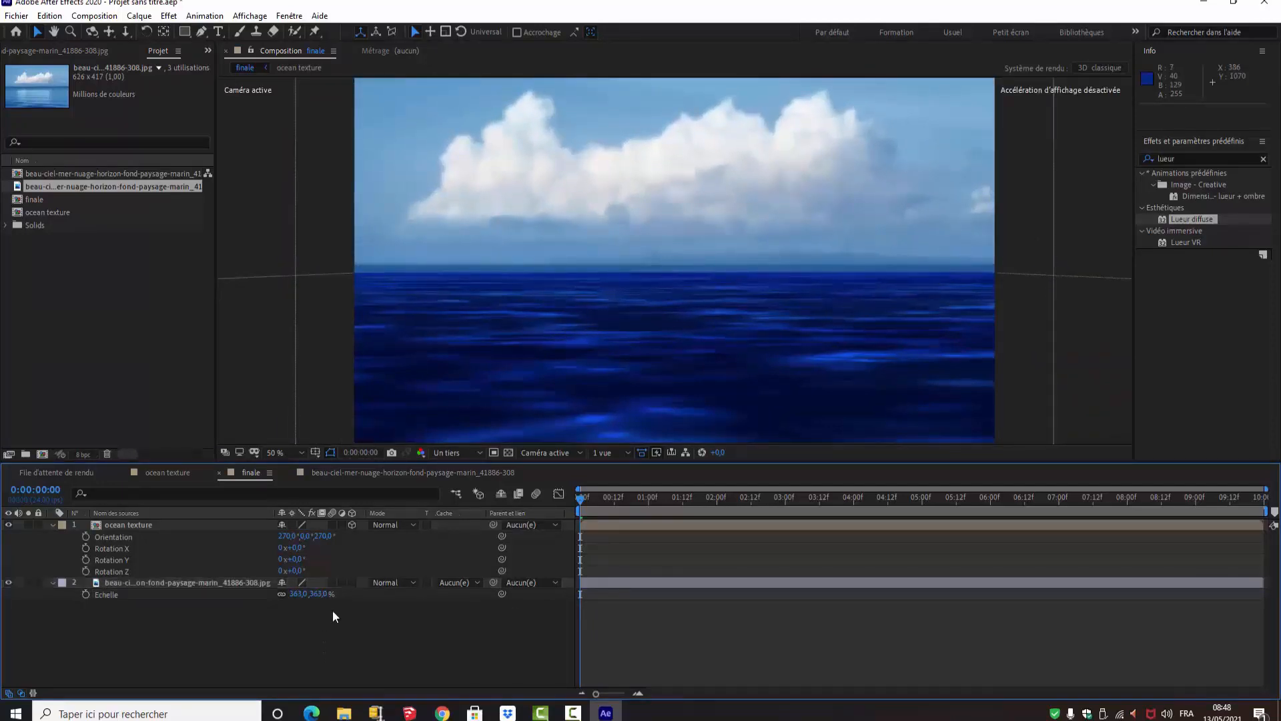
Make the sky image layer 3D and show the composition from the Gauche view
click(352, 584)
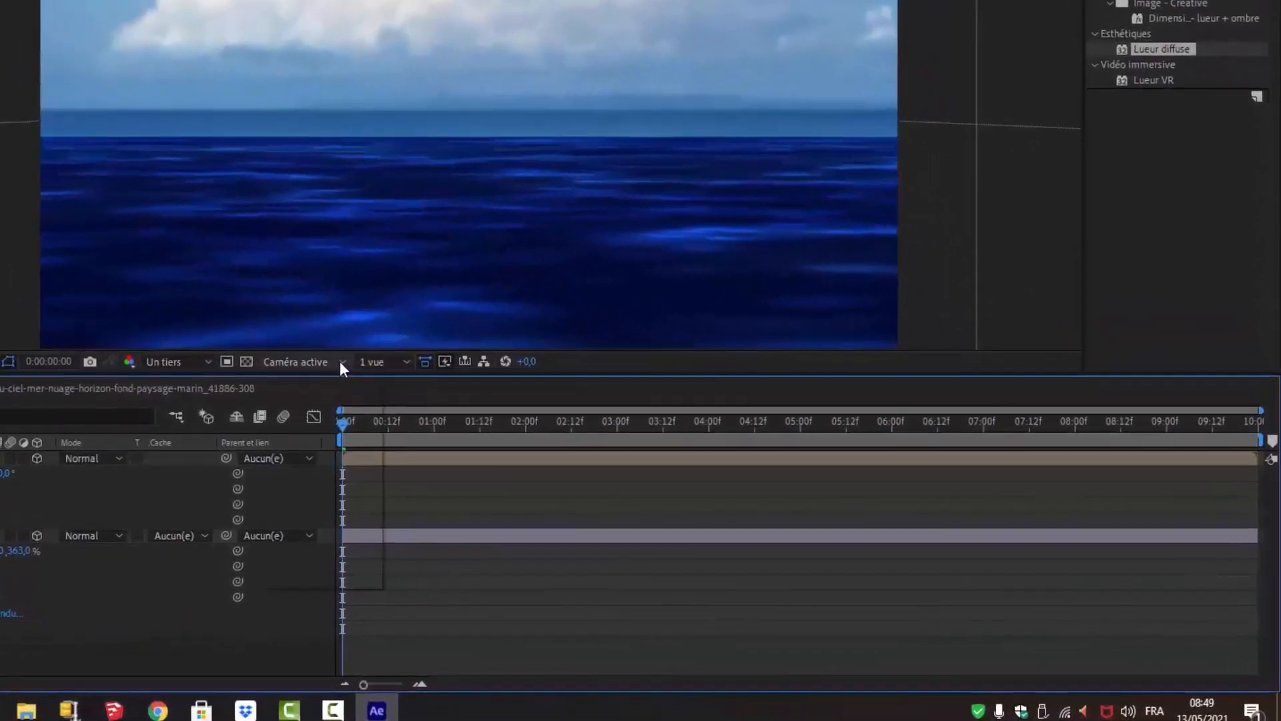
click(545, 453)
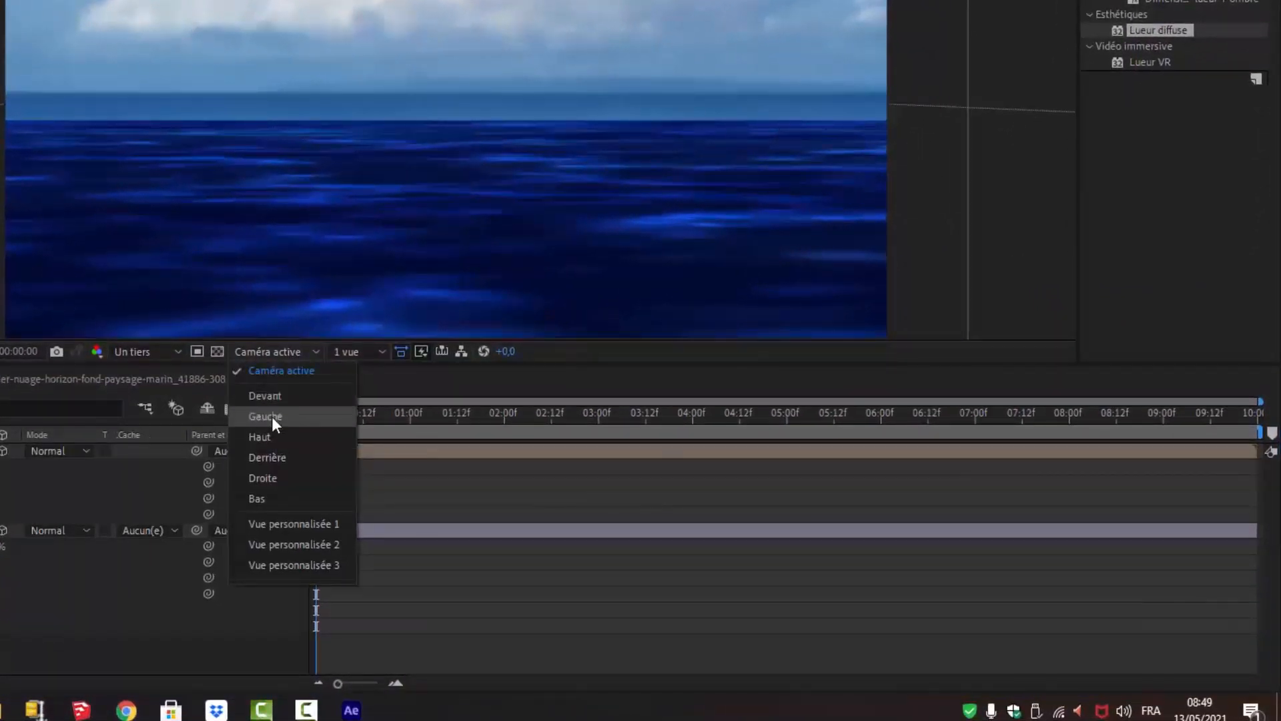
click(271, 416)
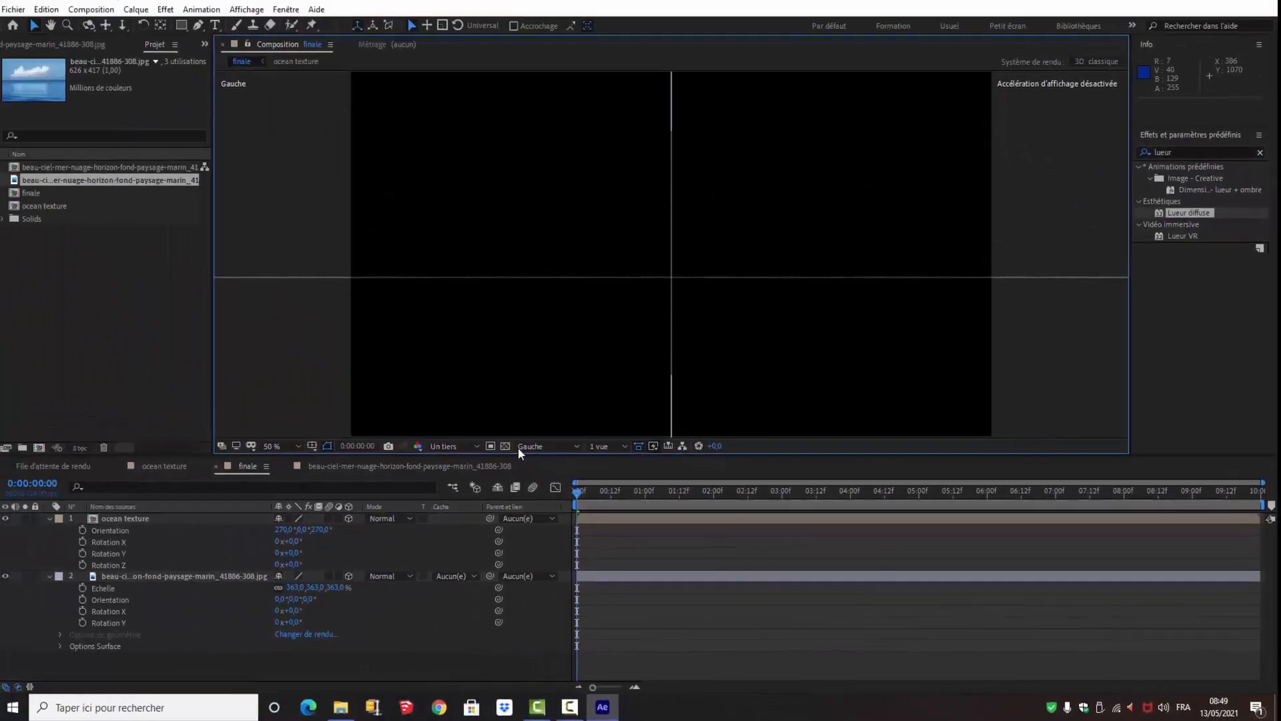
Push the sky image layer back in depth, setting its position to 930, 540, 986
click(126, 606)
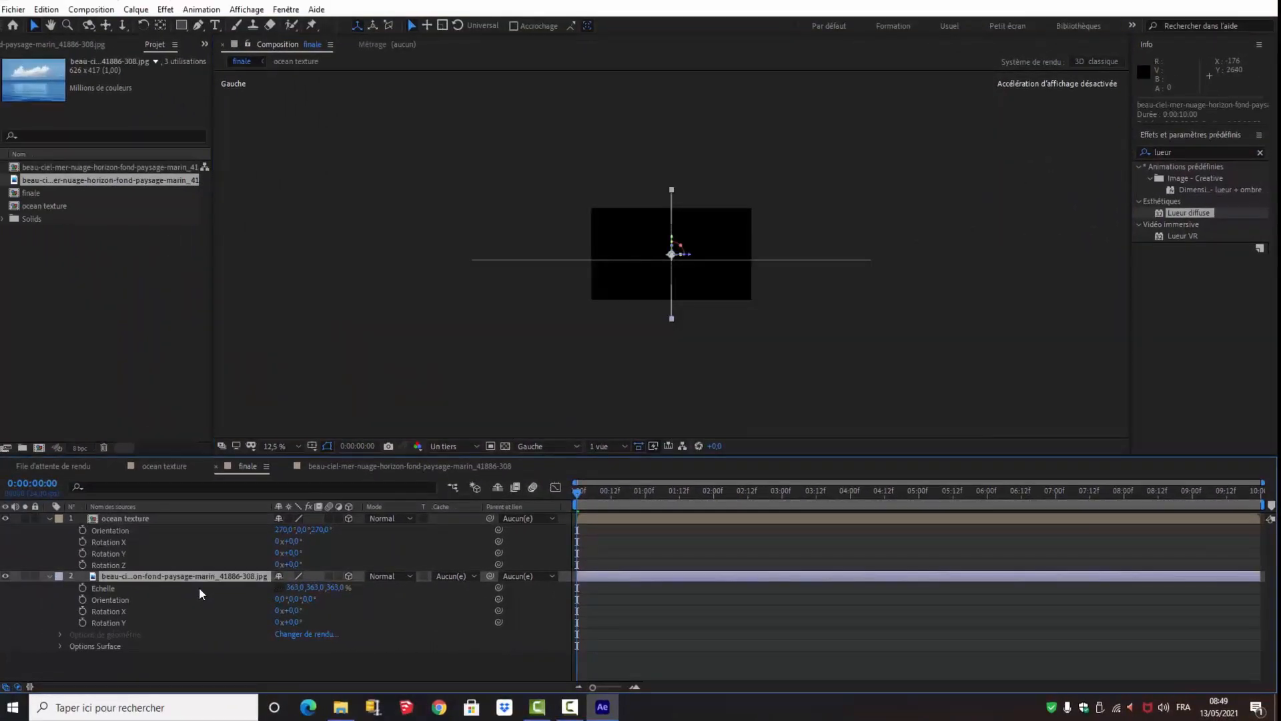
key(p)
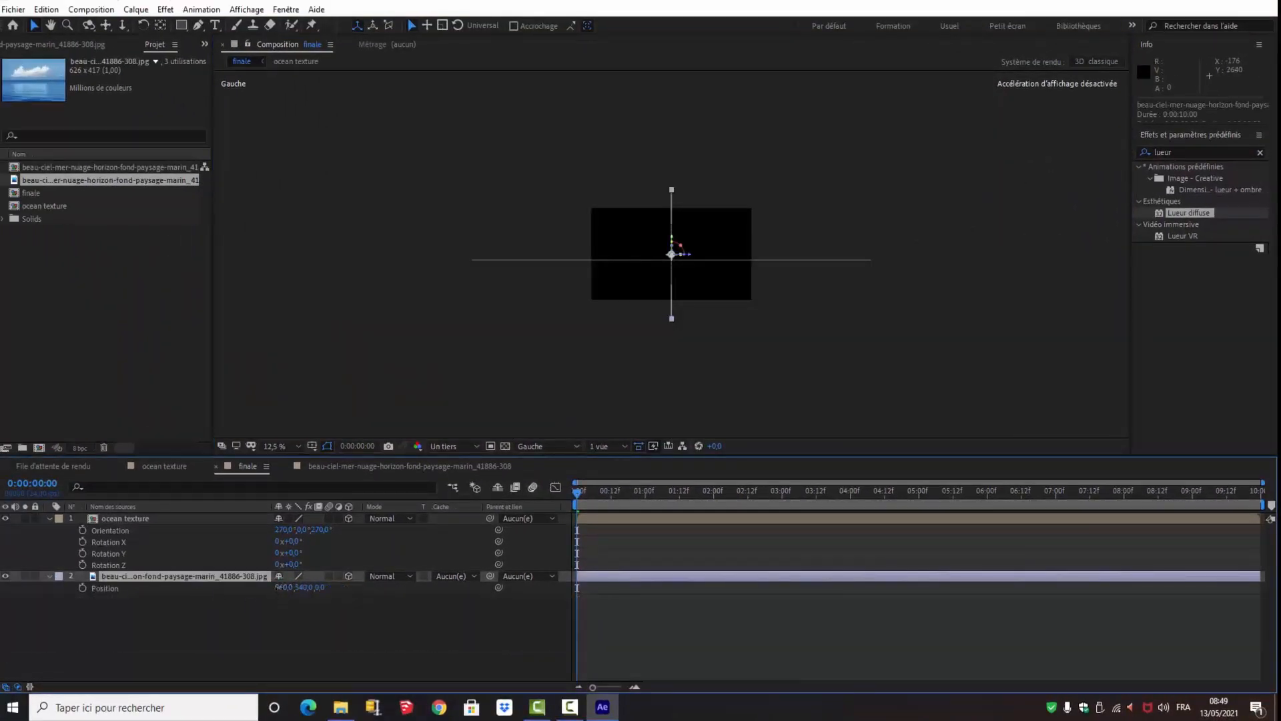
click(251, 588)
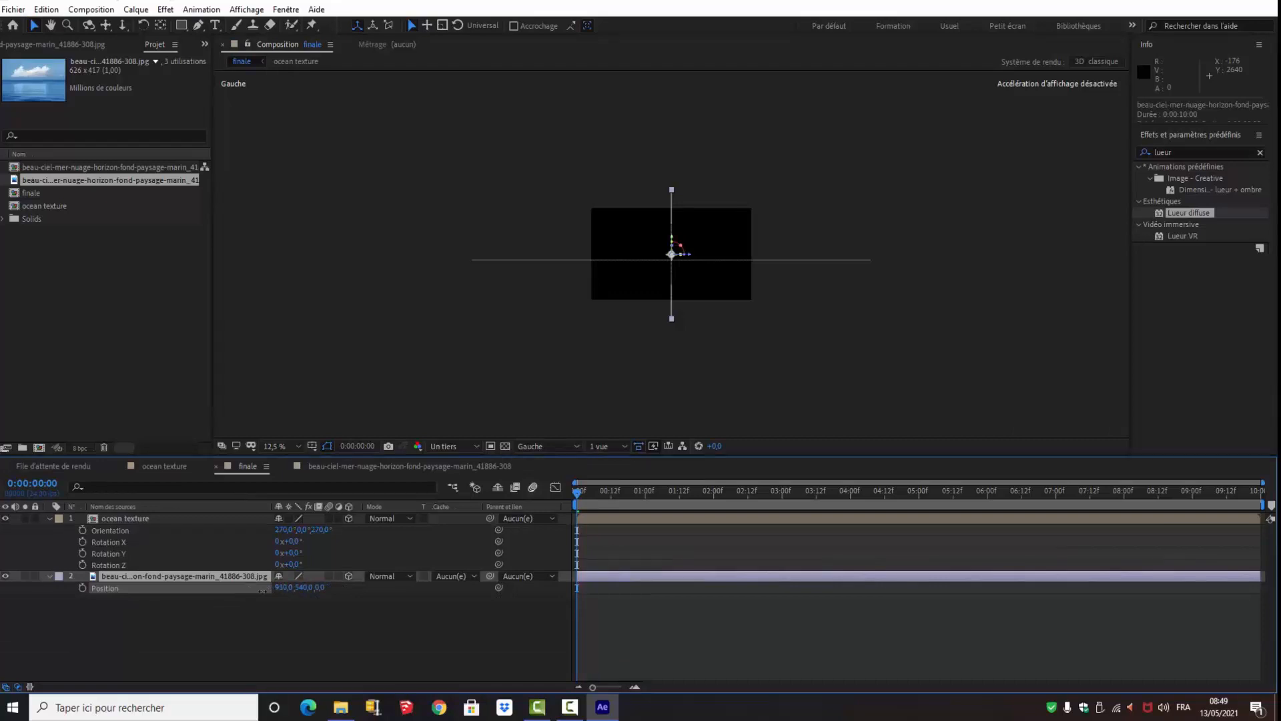
drag(318, 588, 982, 592)
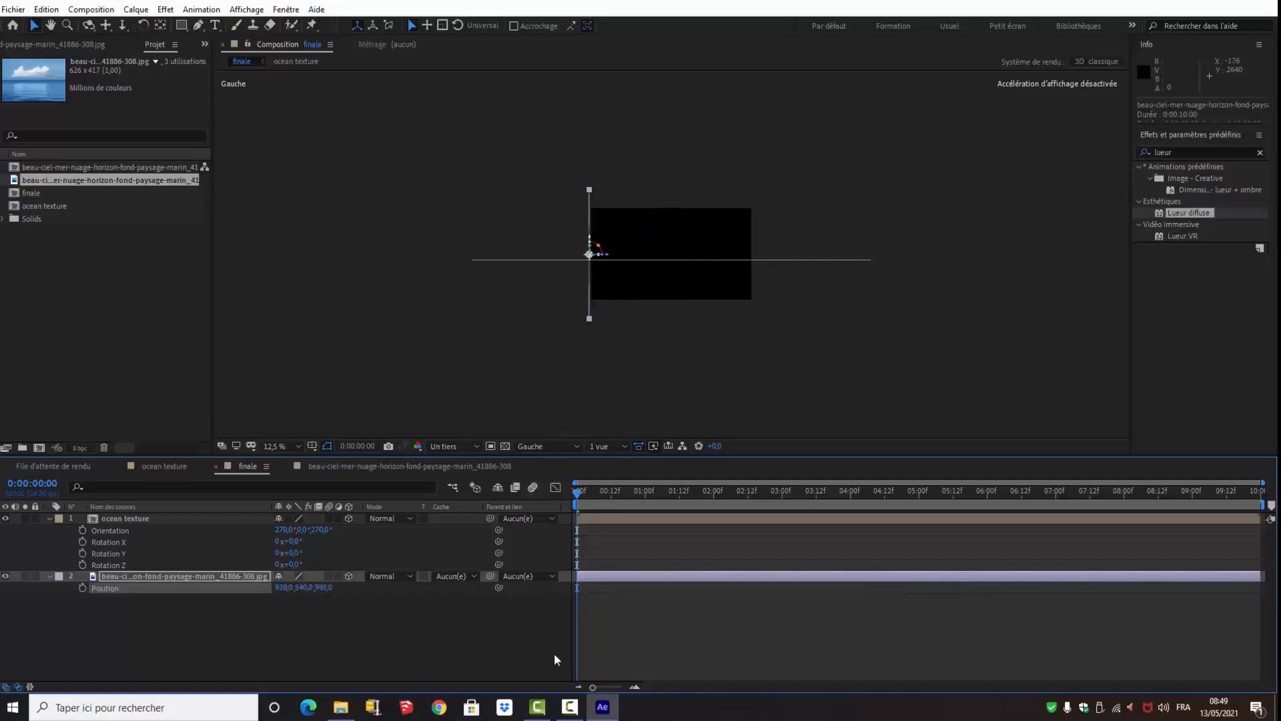
click(422, 630)
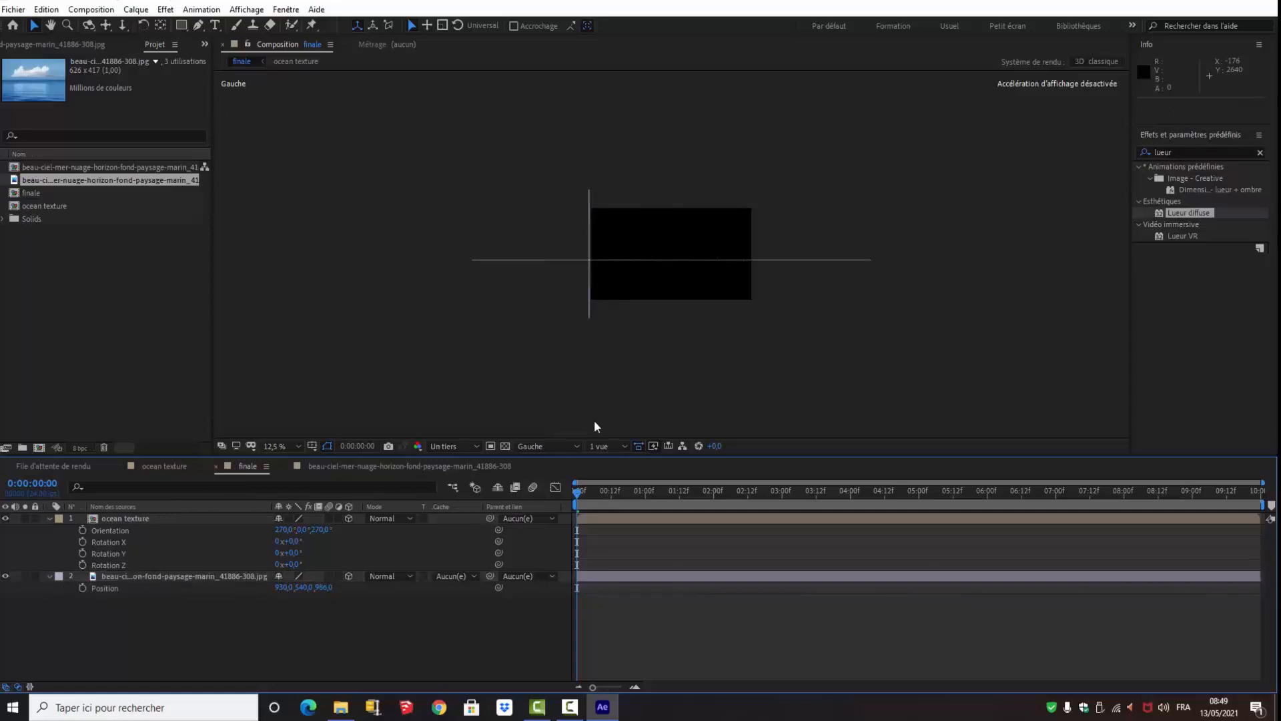
Return to the Caméra active view and enlarge the sky image layer to 442%, with the composition fitted to the viewer
click(575, 444)
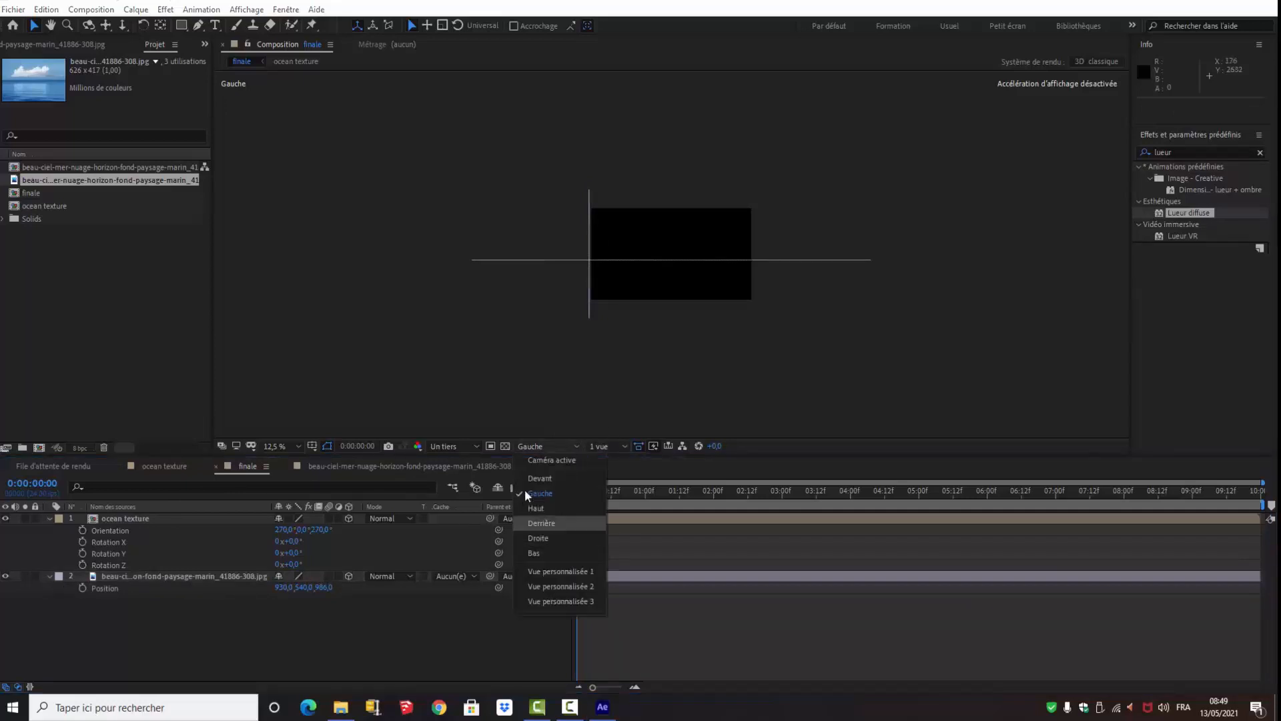
click(550, 460)
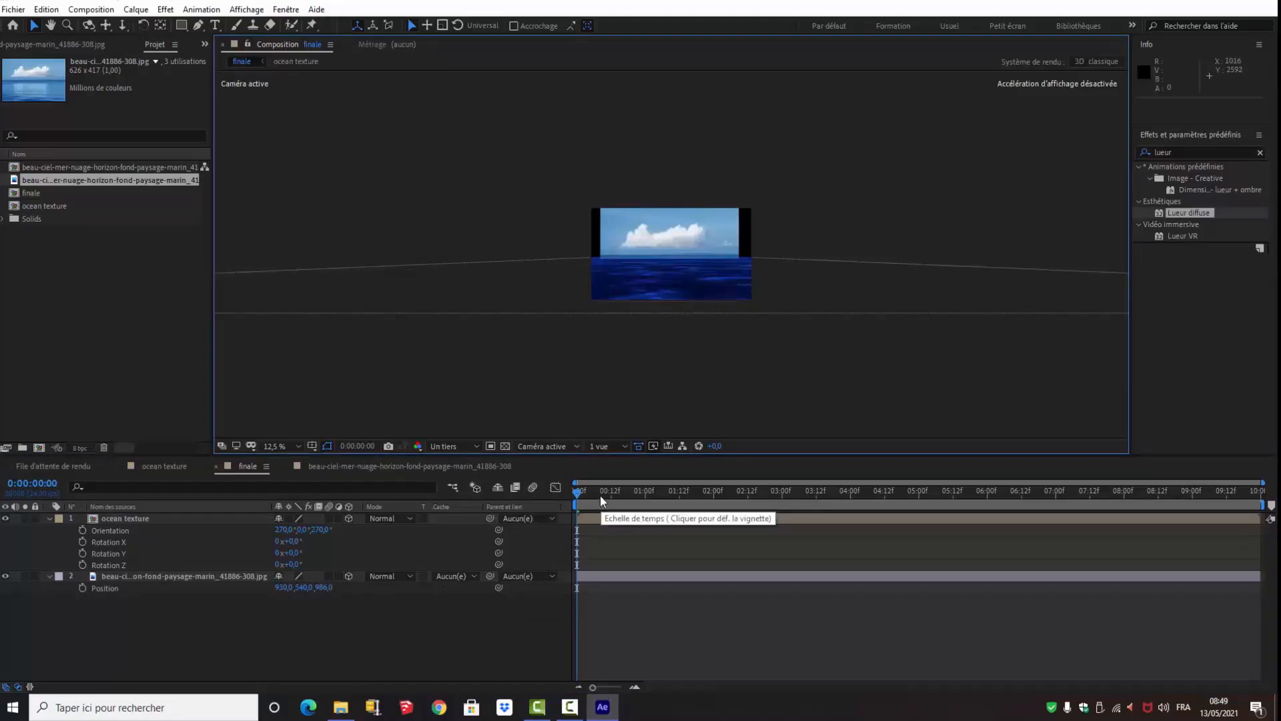
key(s)
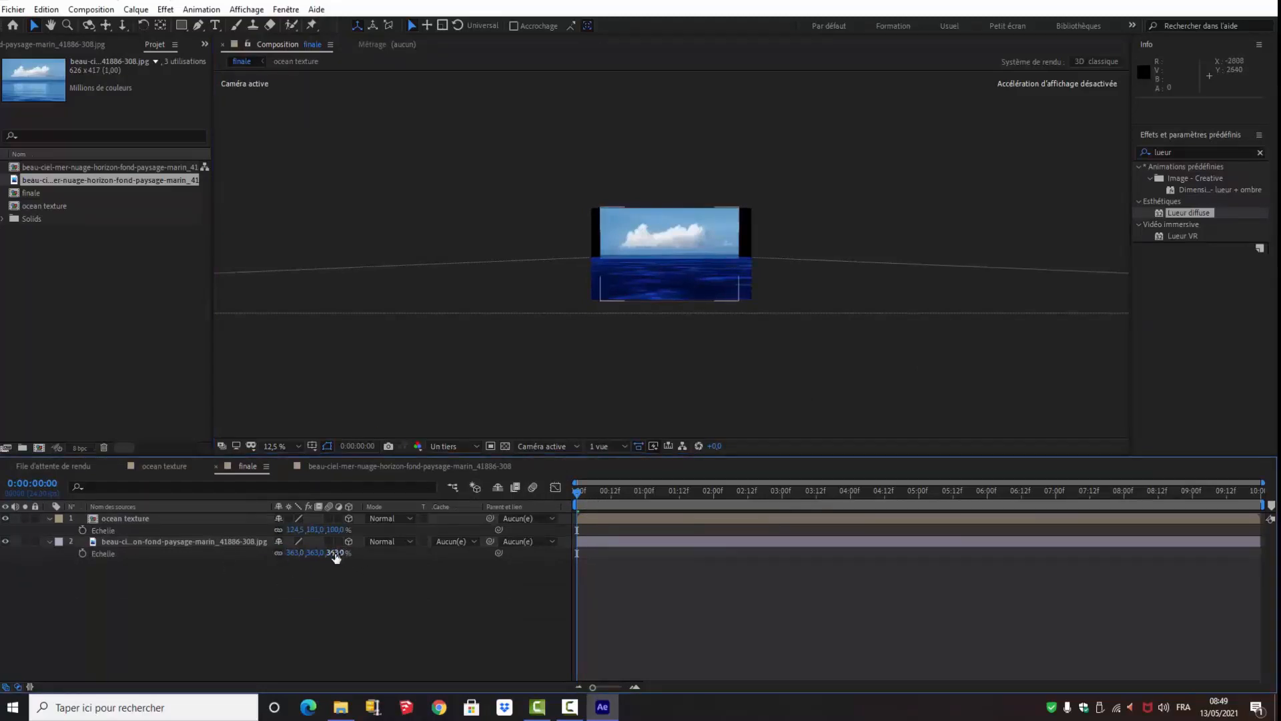
drag(336, 553, 381, 545)
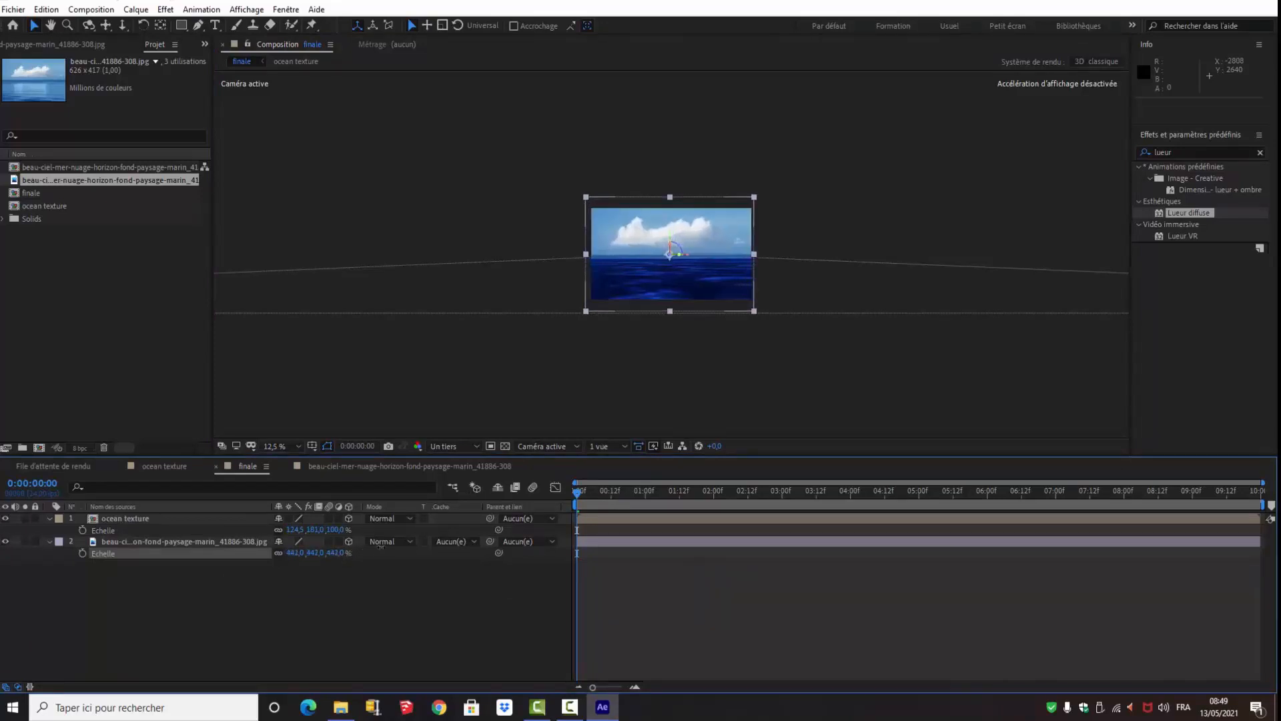
click(398, 323)
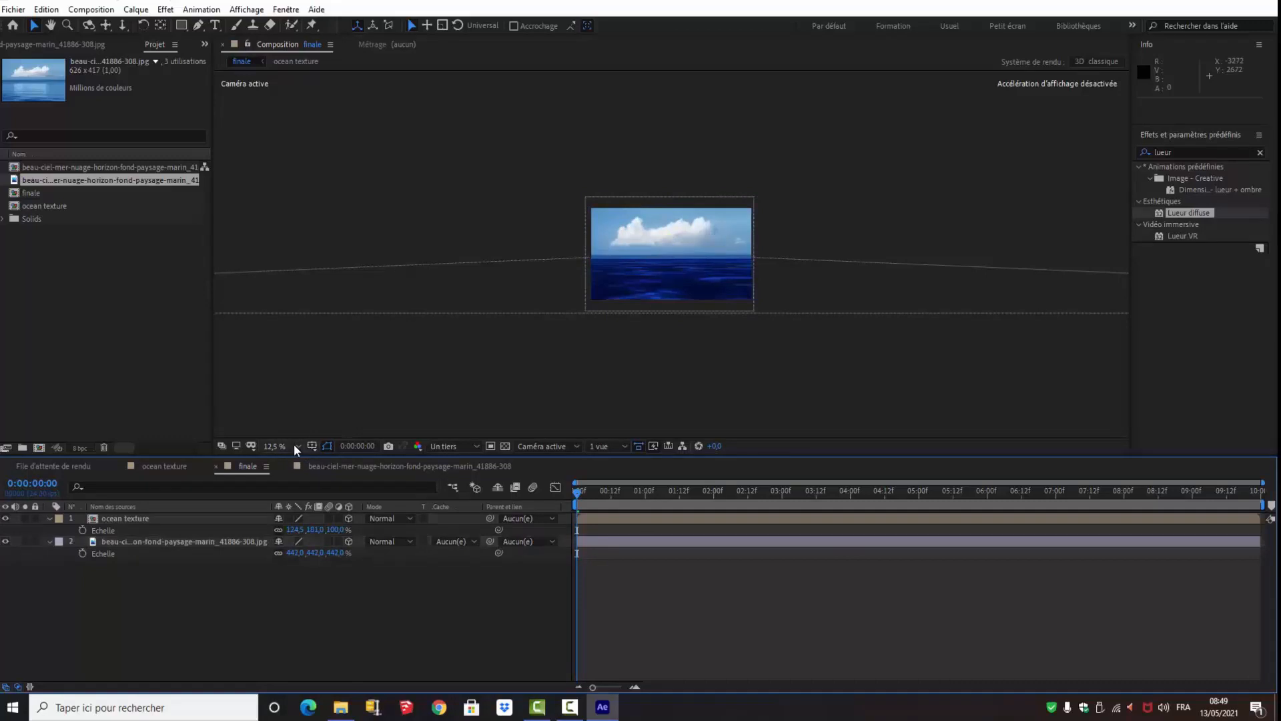
click(296, 445)
click(292, 227)
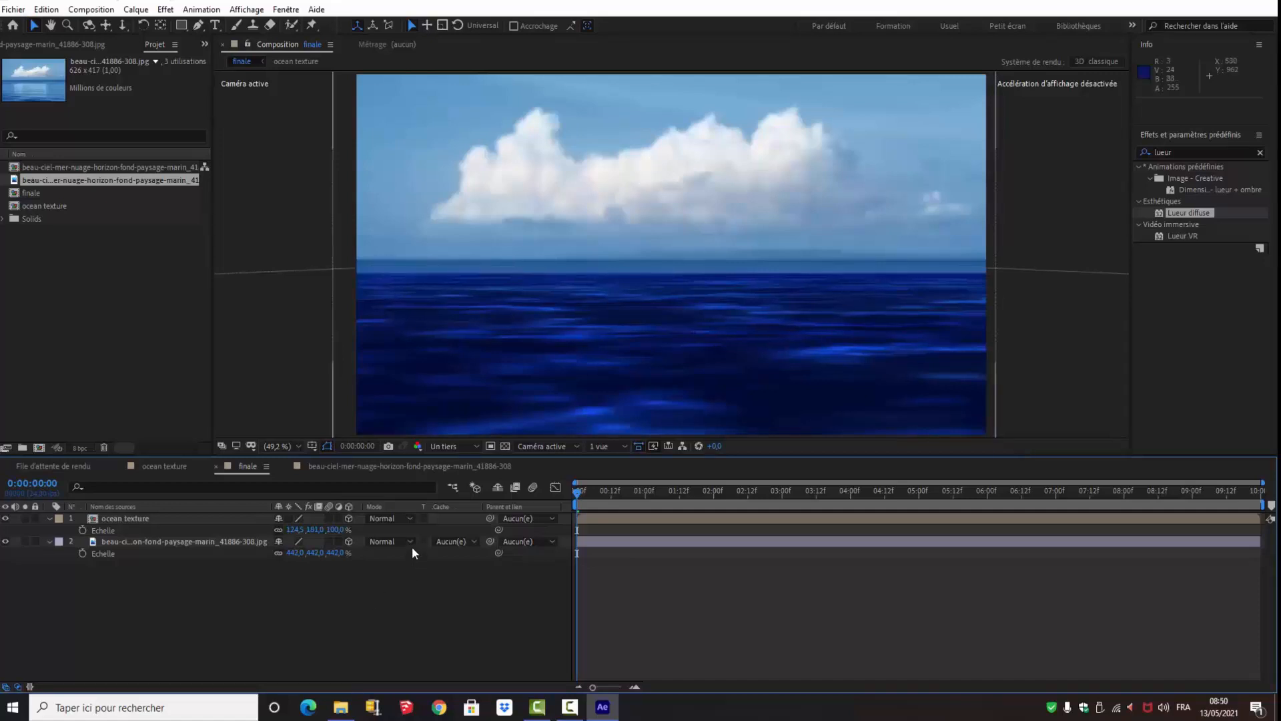
Lower the sky image layer to a Y position of 574 so its horizon meets the water's edge
key(p)
drag(304, 553, 367, 697)
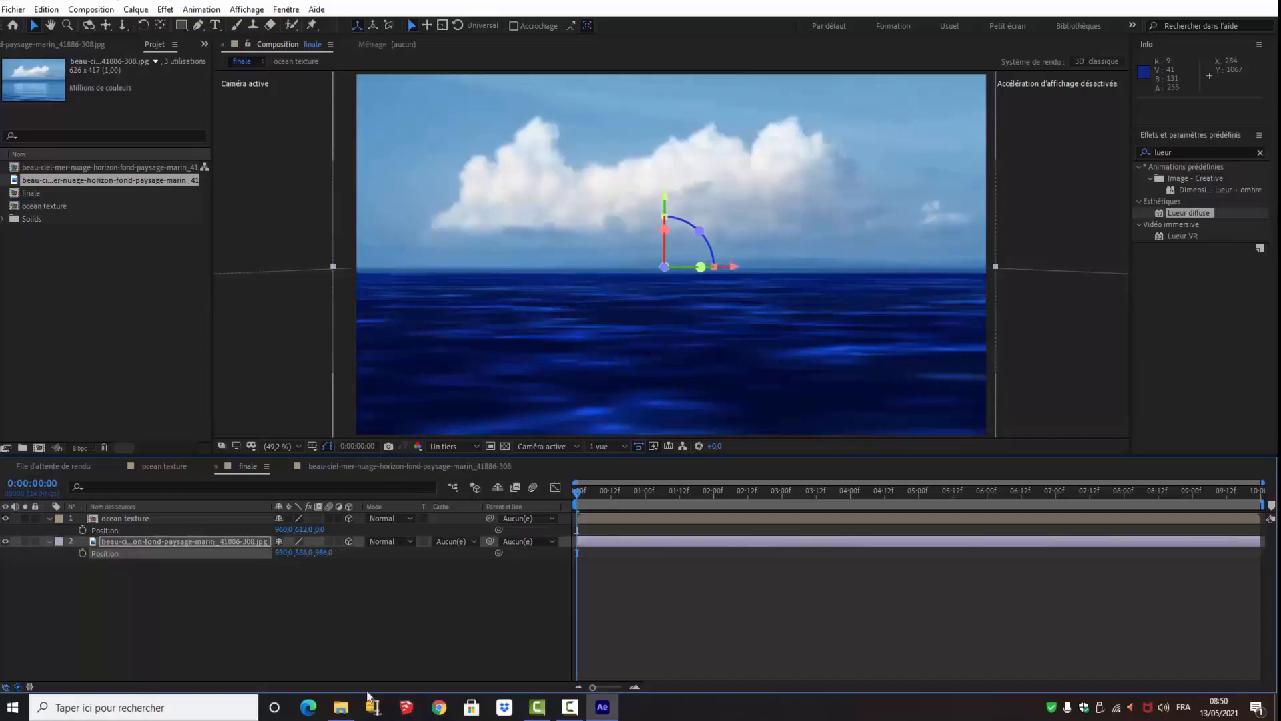
click(471, 596)
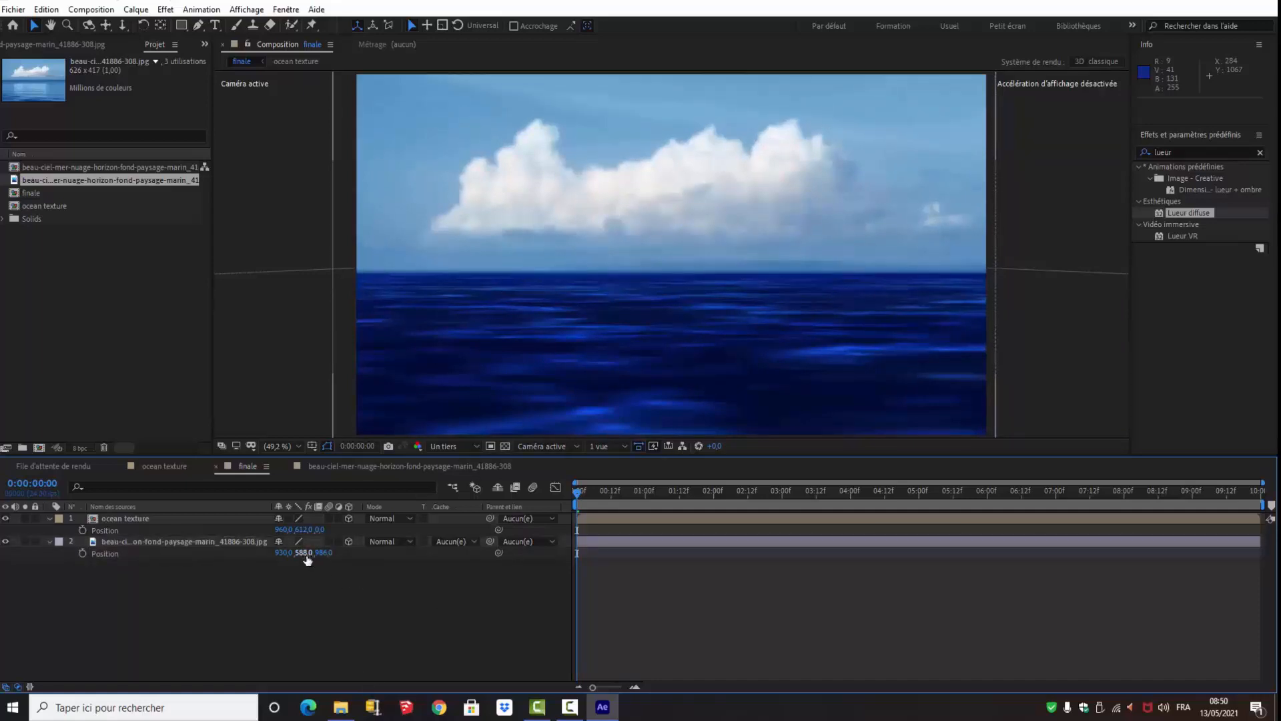
drag(304, 553, 333, 554)
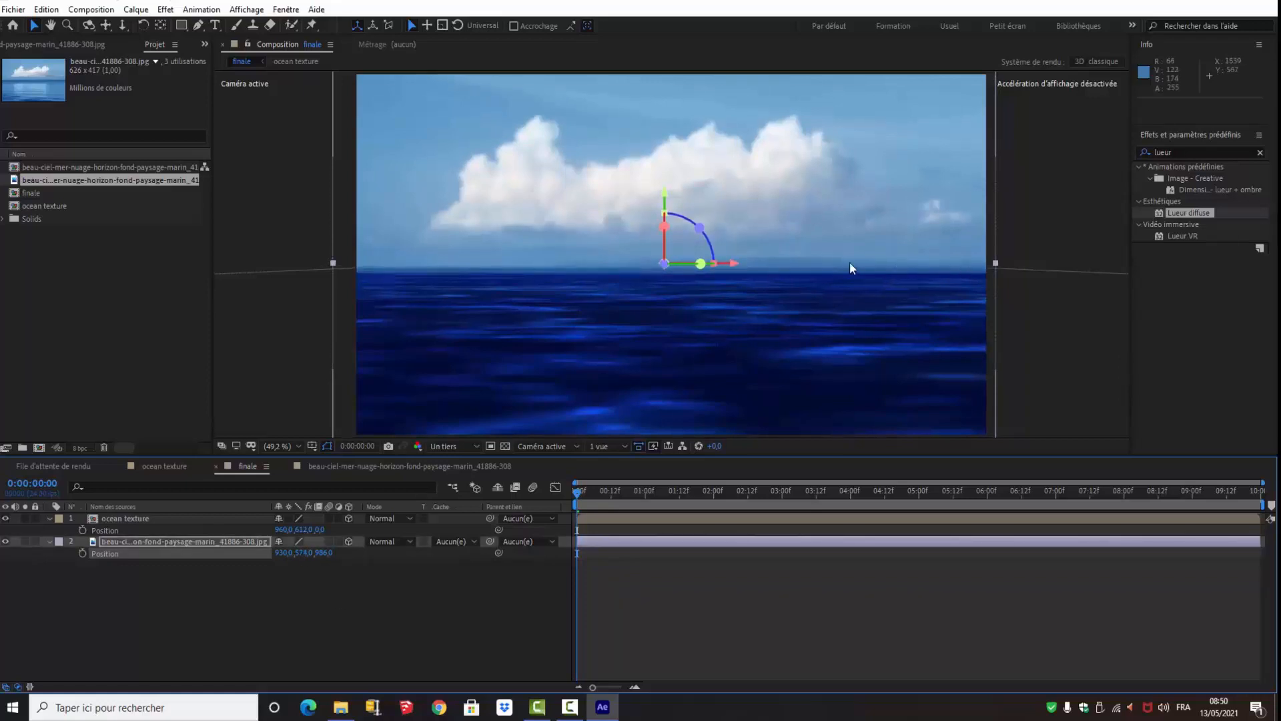
click(439, 610)
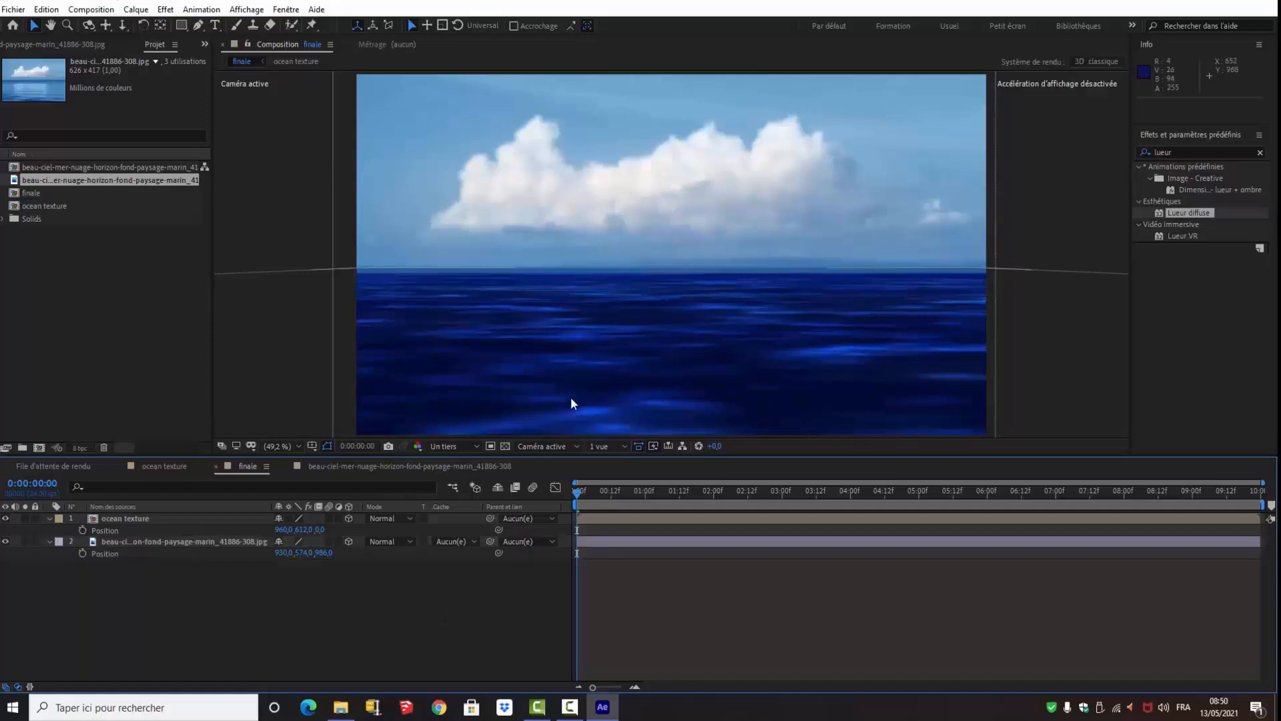
Collapse both layers' properties and add a two-node camera with the 35 mm preset to the "finale" composition
click(49, 518)
click(49, 530)
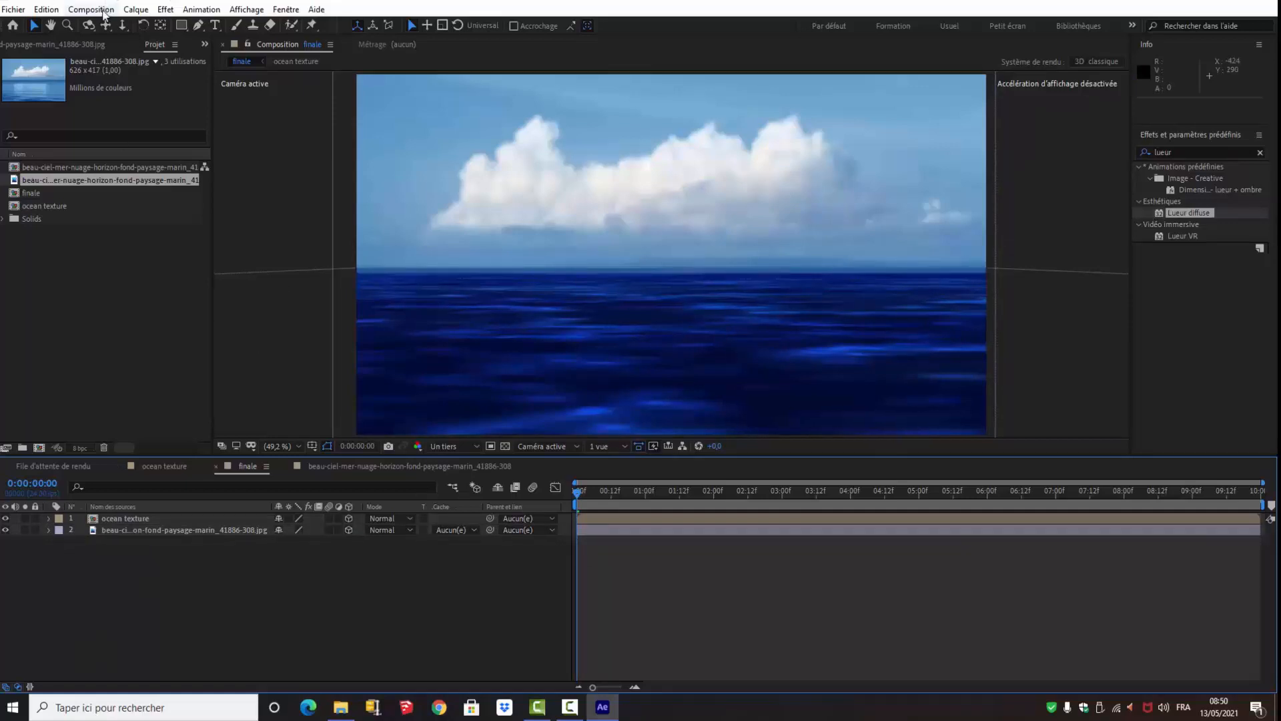
click(137, 10)
mouse_move(159, 27)
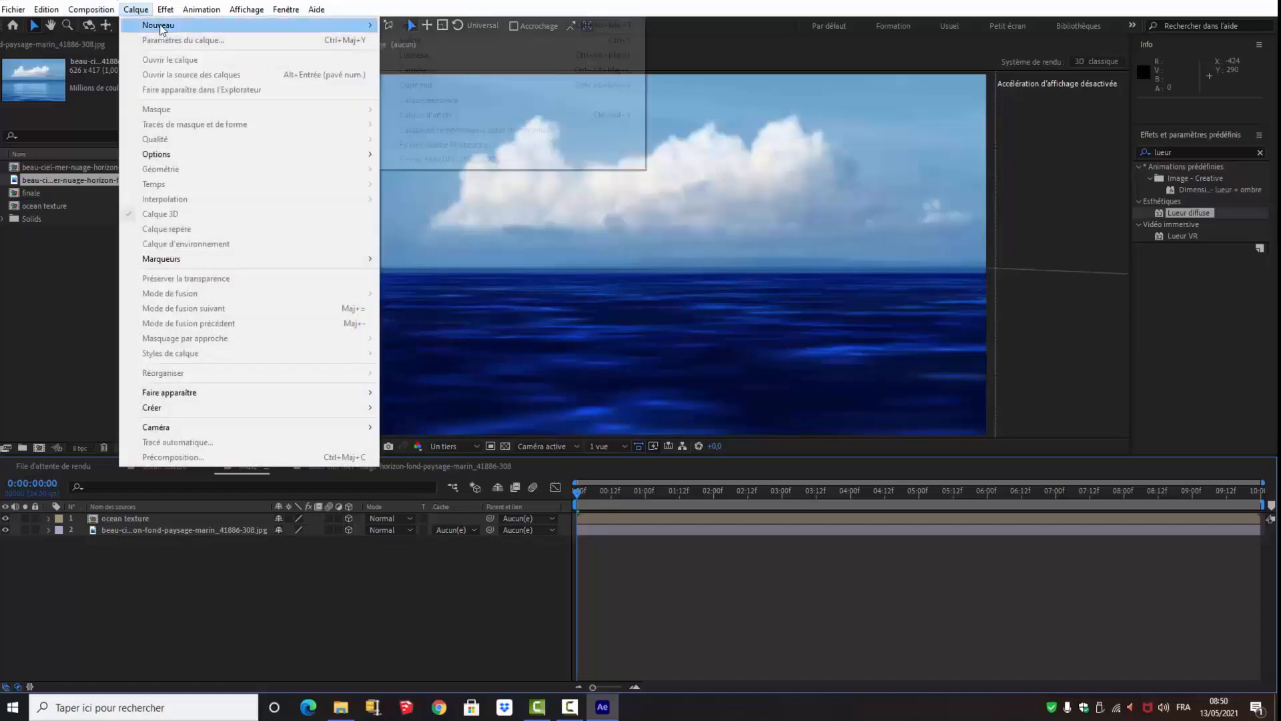
click(415, 70)
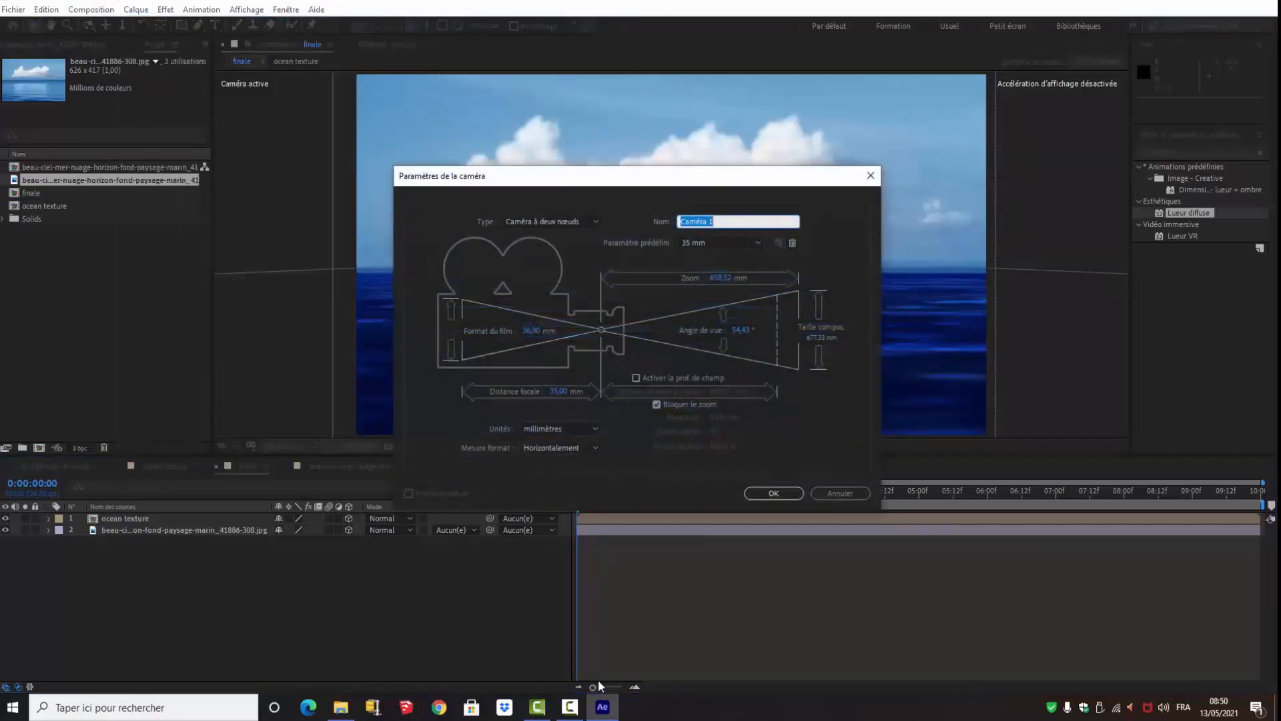
click(759, 245)
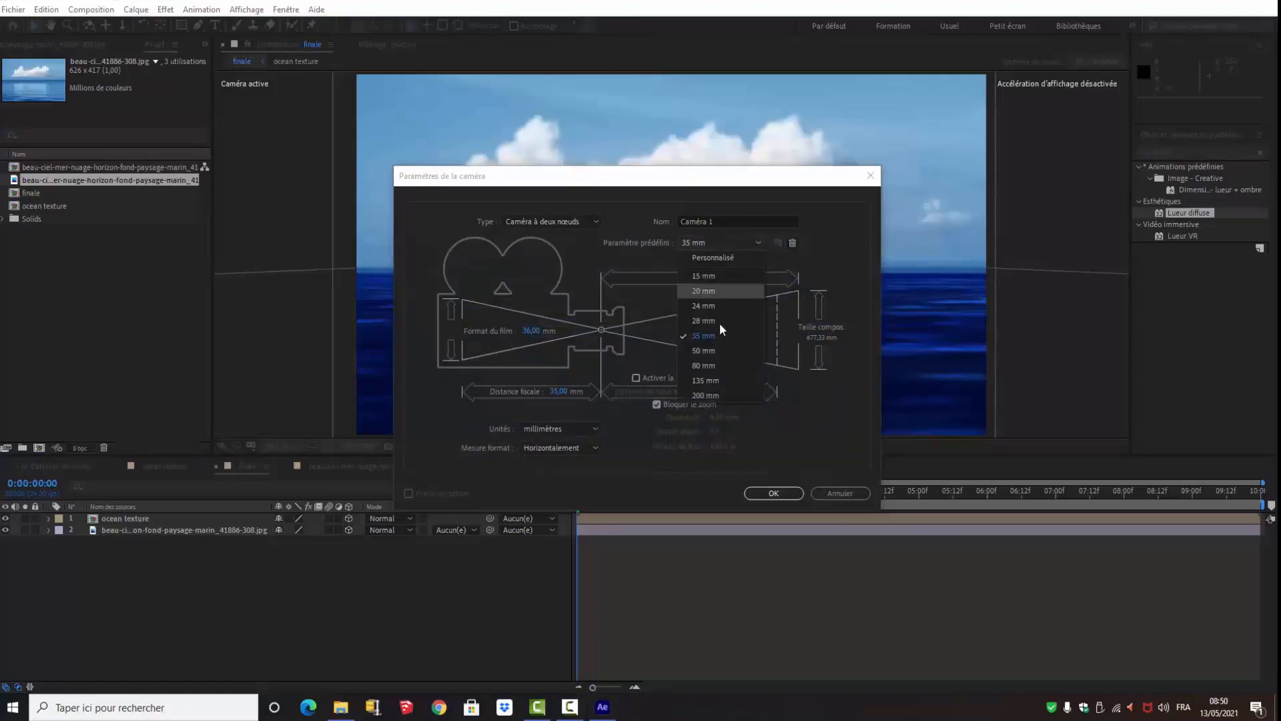
click(694, 349)
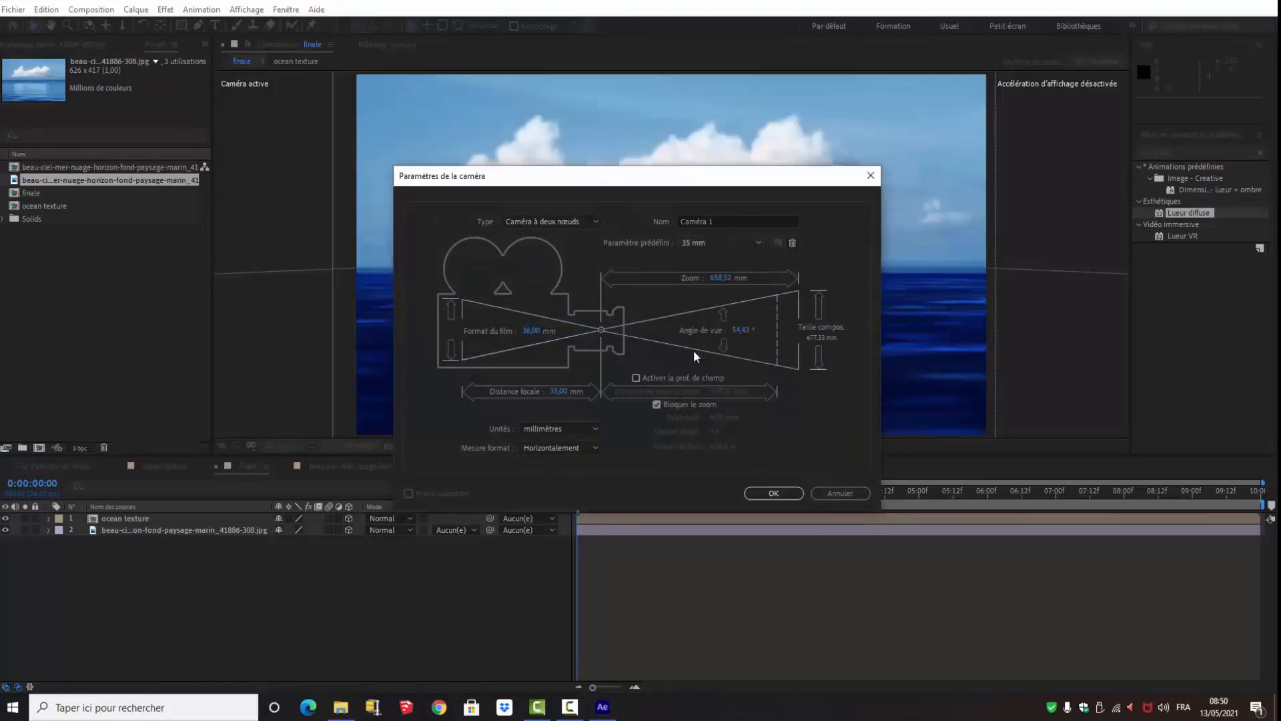
click(775, 494)
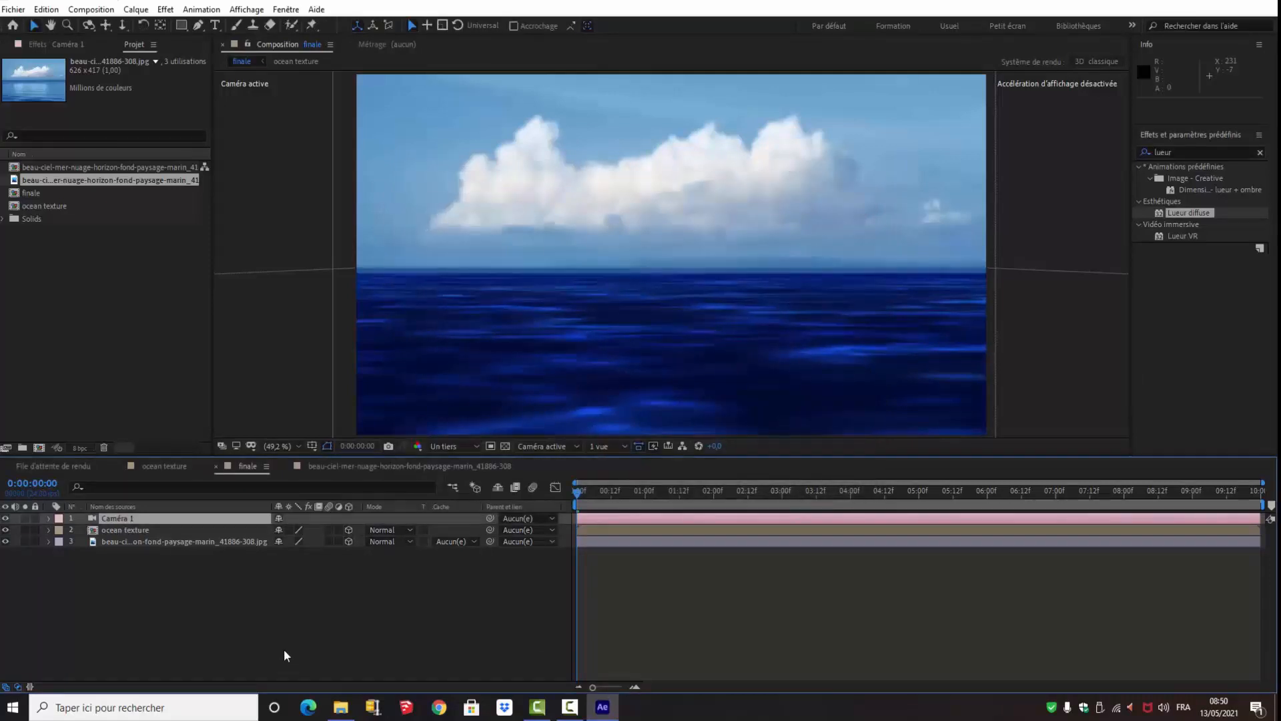
Add a null object above the camera layer and make it 3D
click(137, 10)
mouse_move(161, 25)
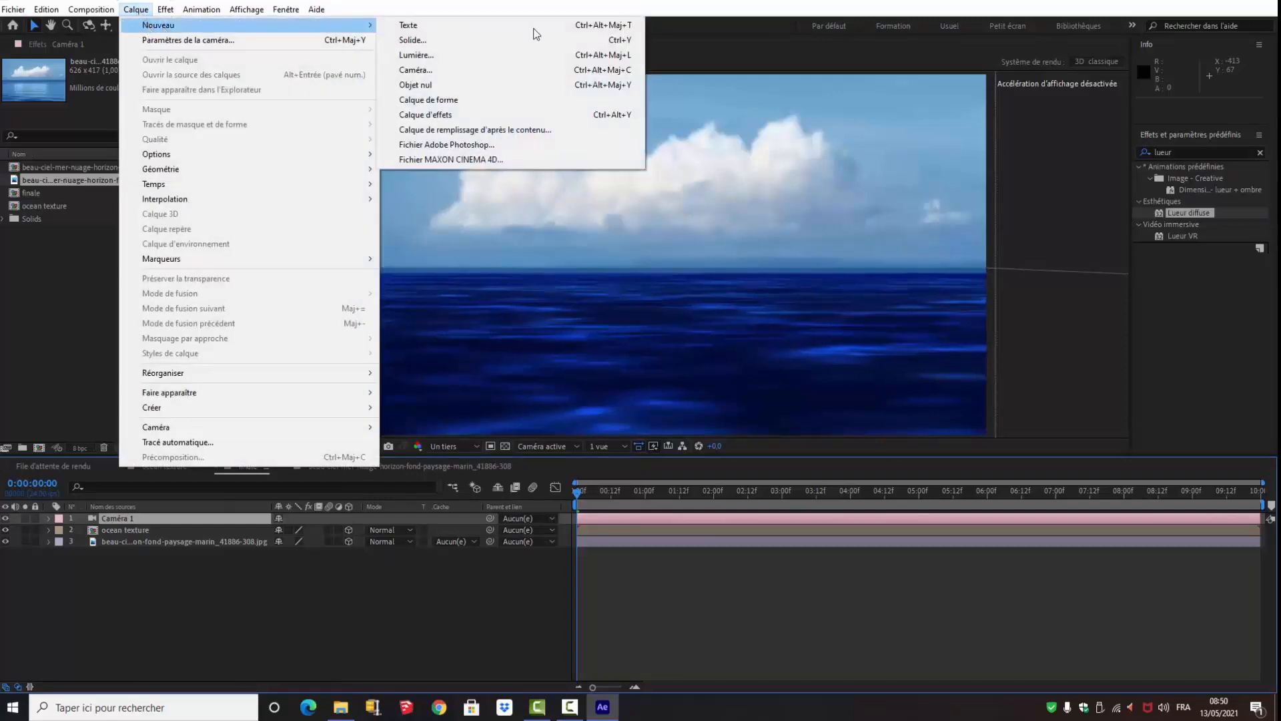
click(435, 85)
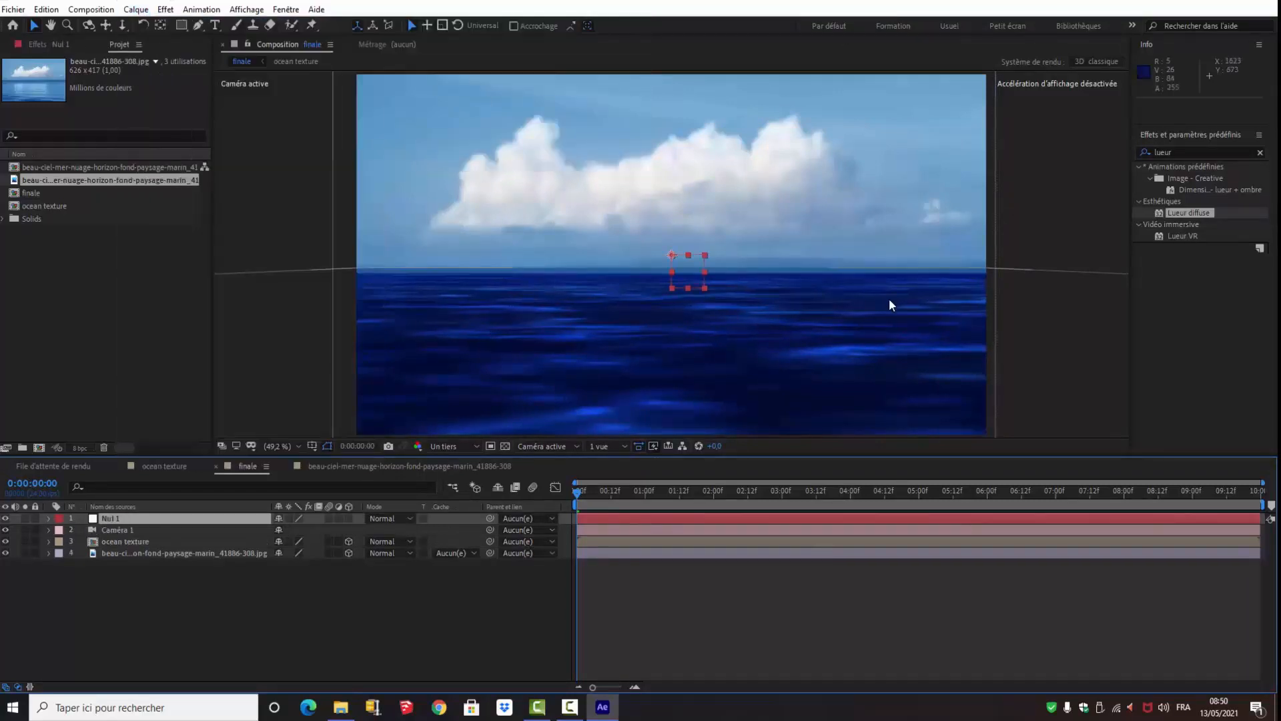
click(348, 518)
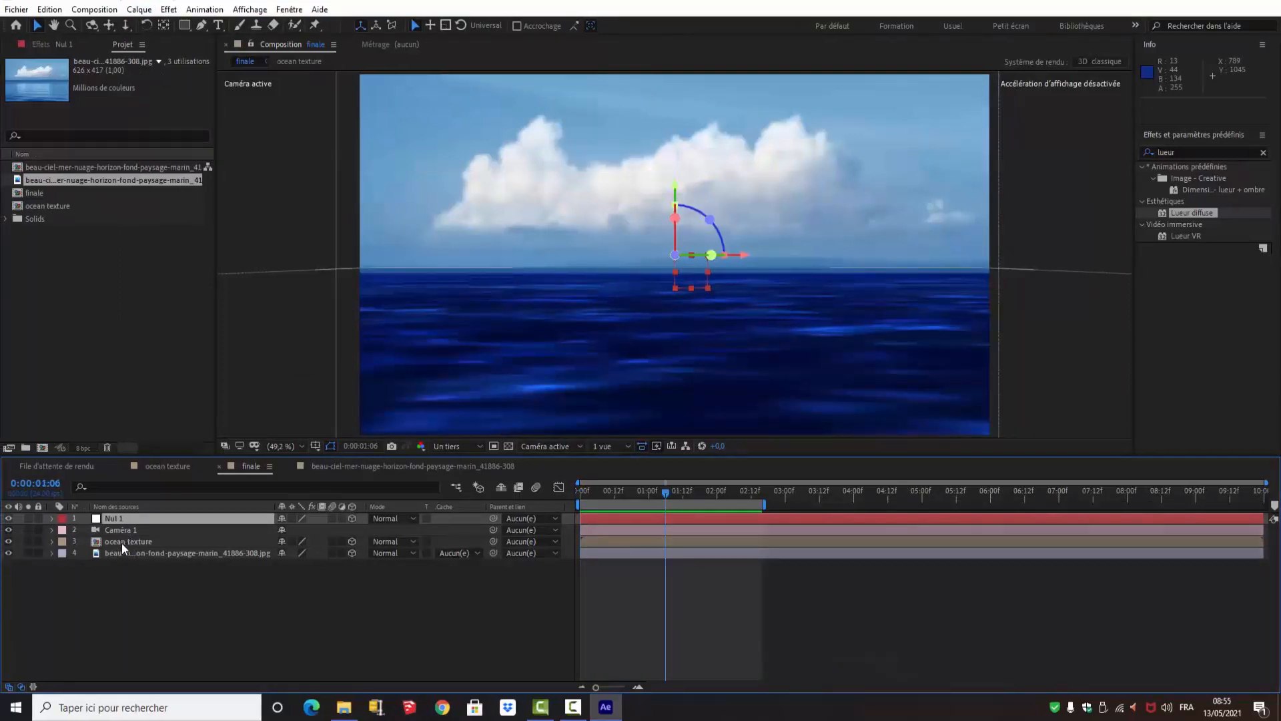
Apply the Plus net effect to the "ocean texture" layer in "finale" and set its Intensité to 16
click(121, 543)
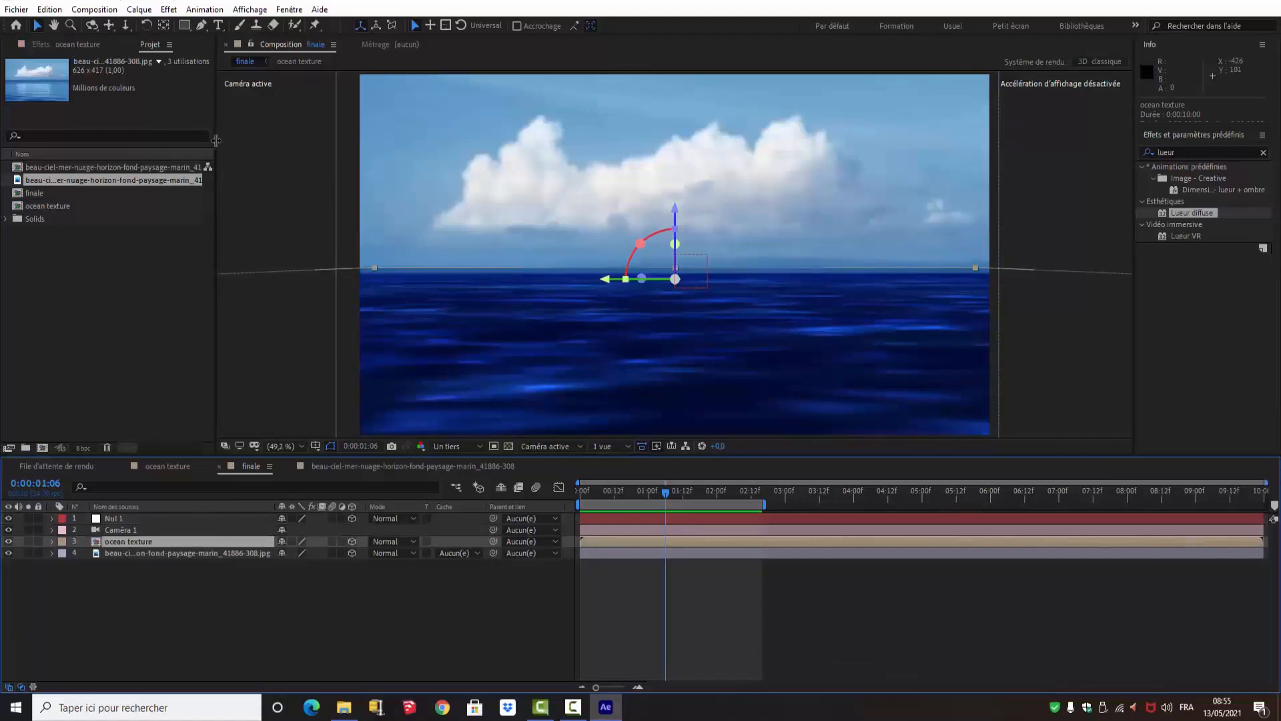
click(169, 11)
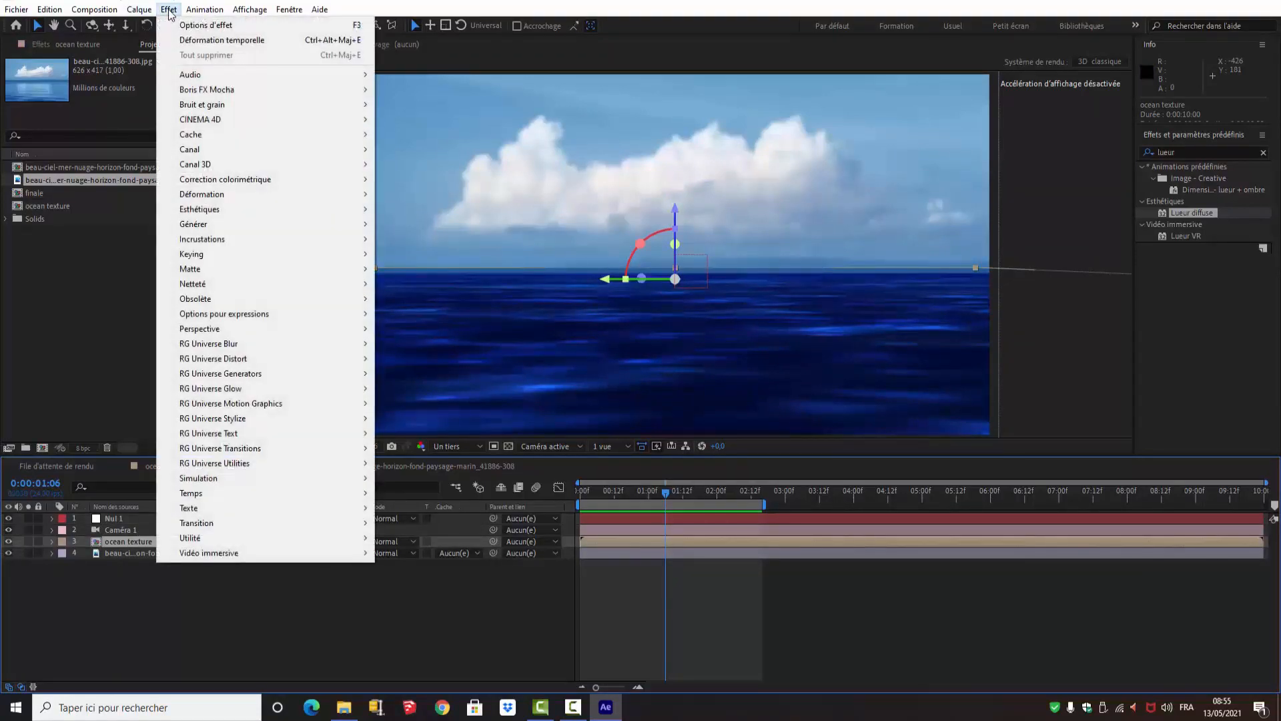
mouse_move(241, 151)
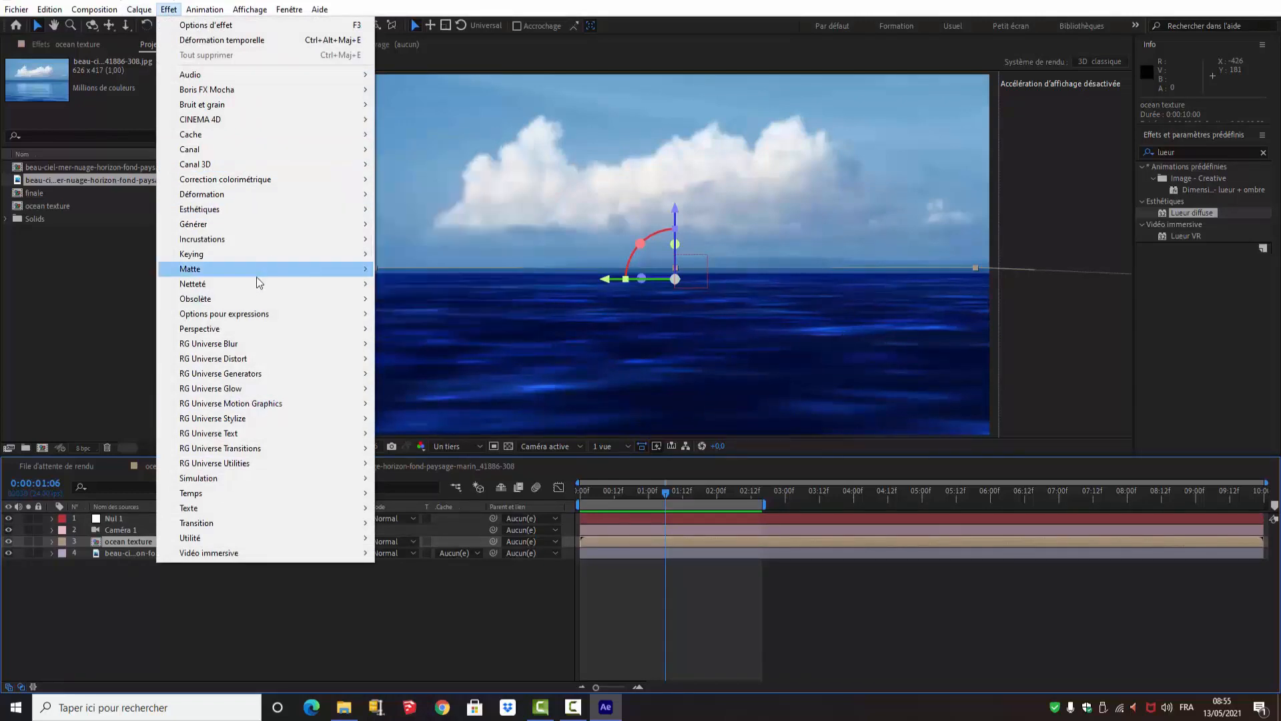
mouse_move(254, 286)
click(407, 495)
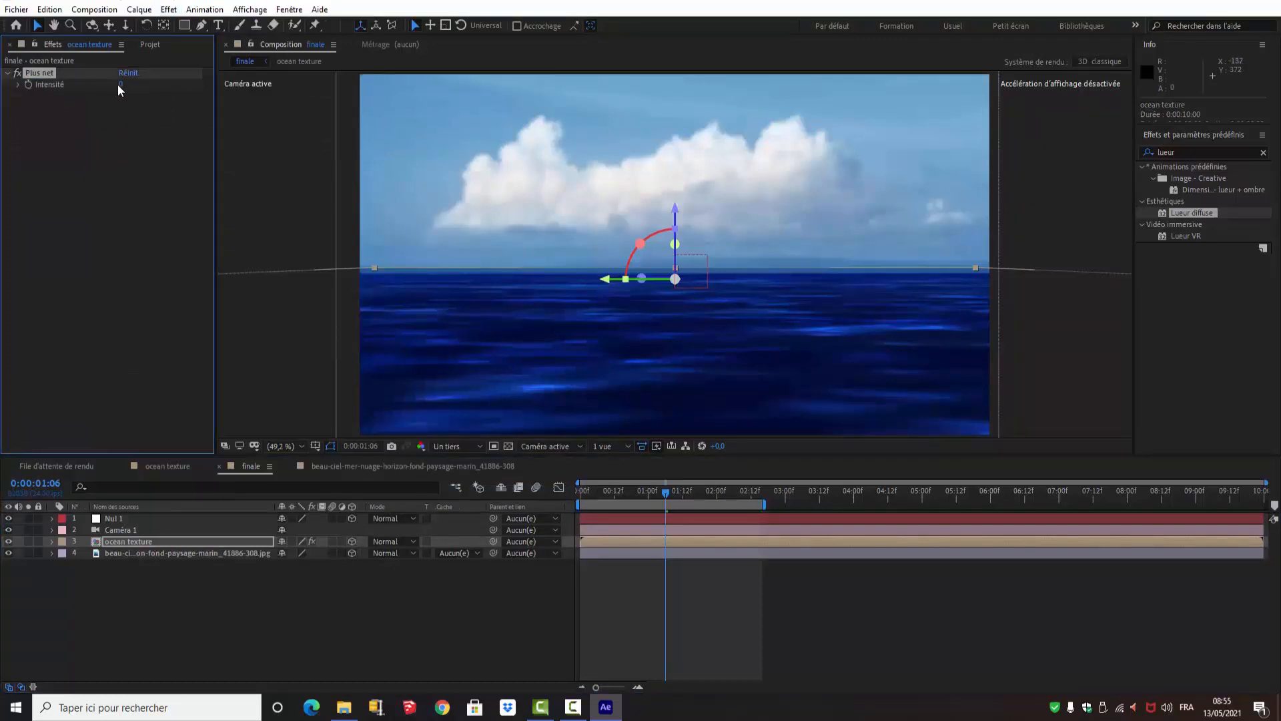
drag(118, 83, 152, 84)
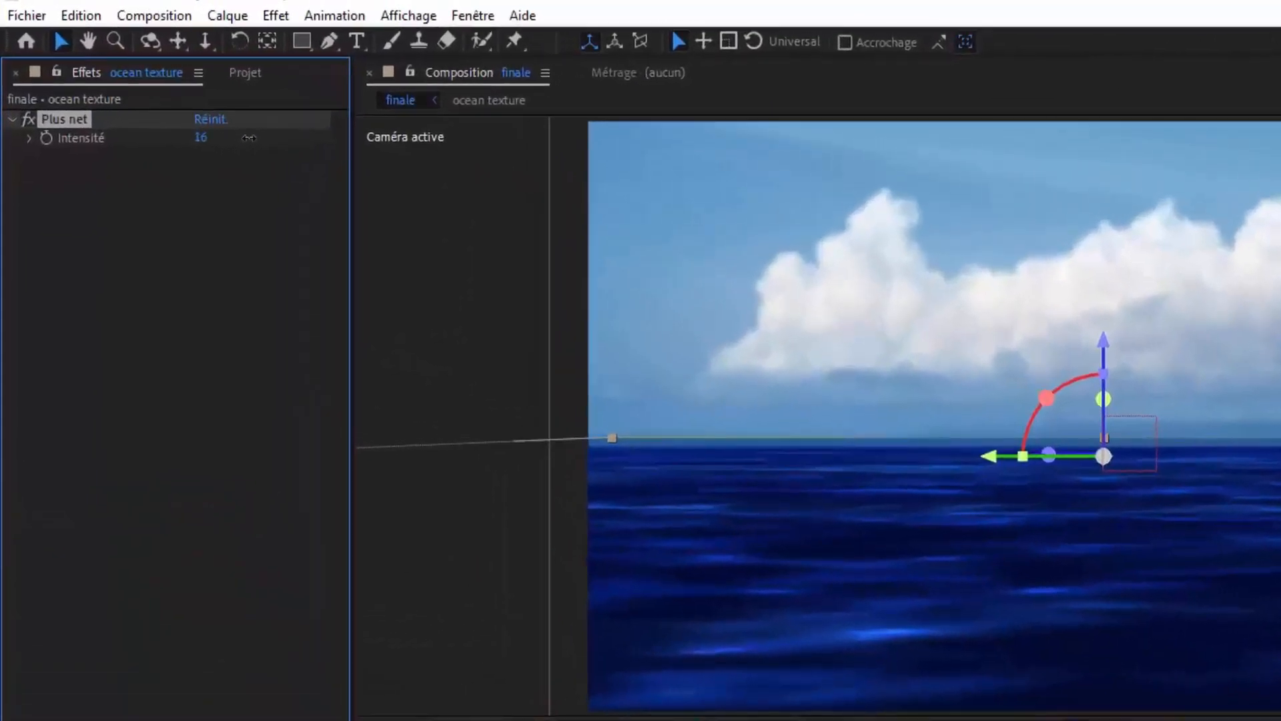
Set the Plus net Intensité to 94 and apply the Lueur diffuse effect to the "ocean texture" layer
drag(248, 138, 307, 141)
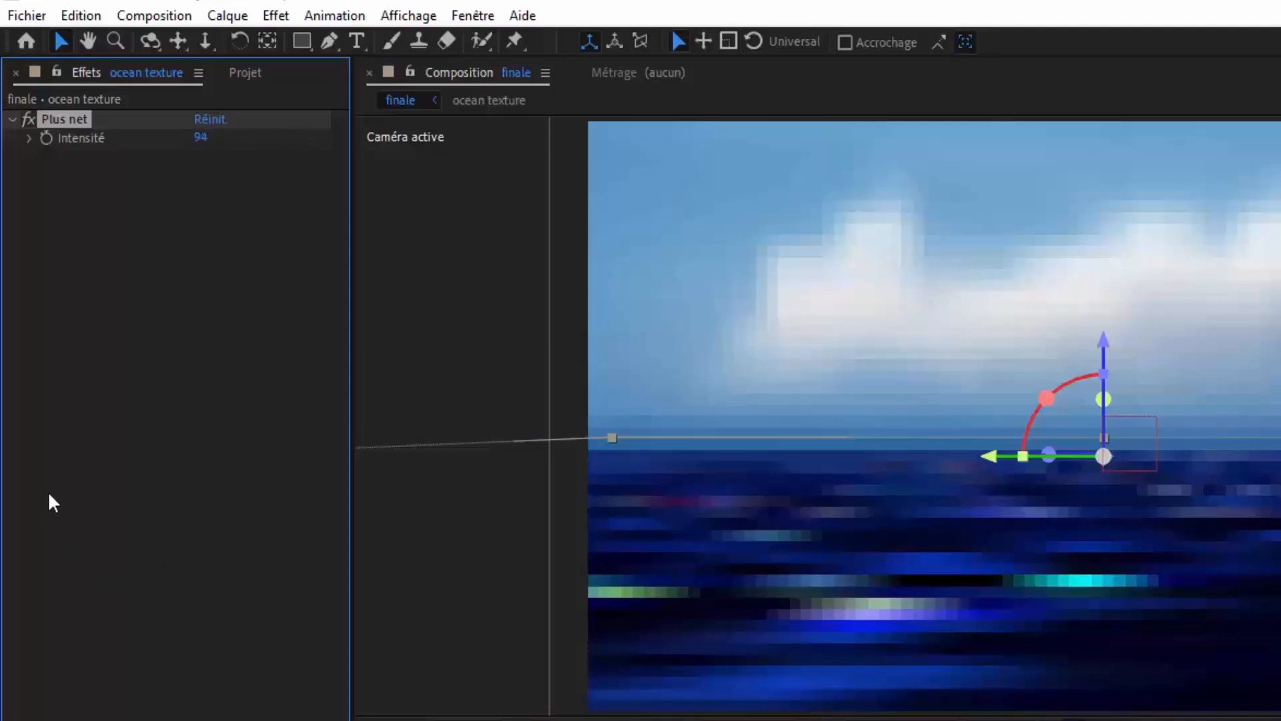
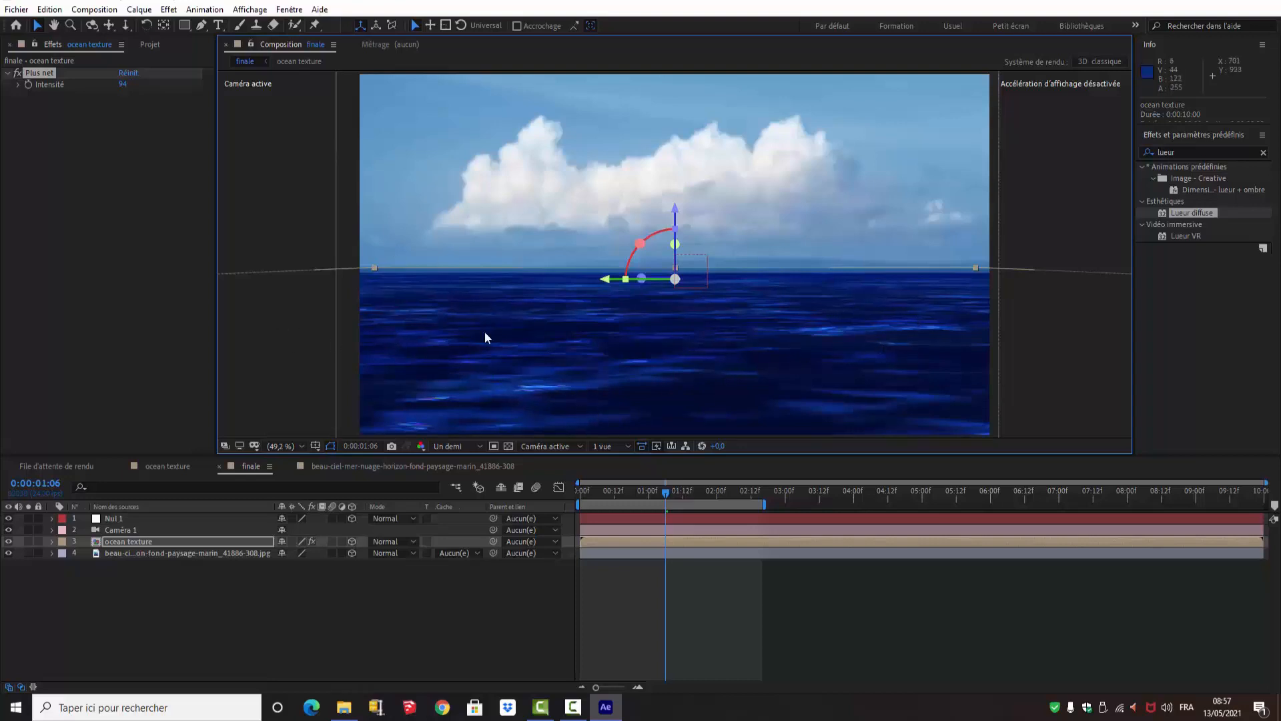
click(1186, 152)
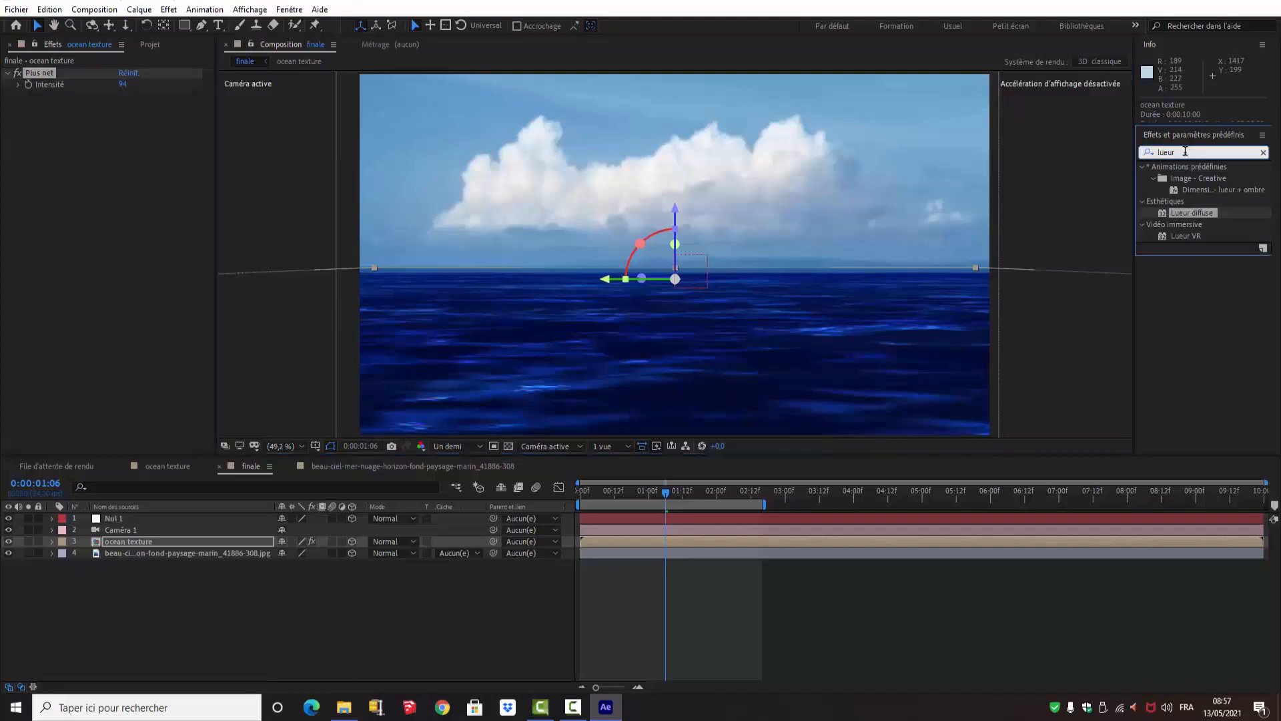
click(1148, 153)
text(lueur)
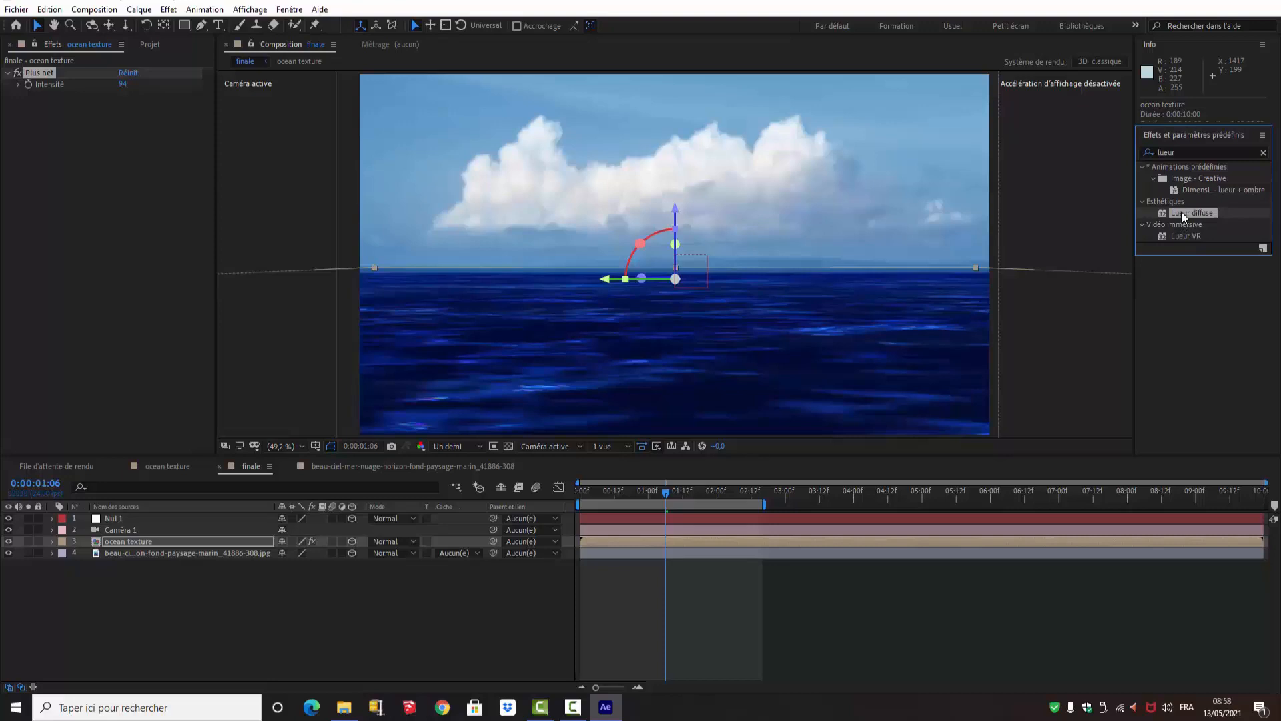
drag(1181, 211, 147, 541)
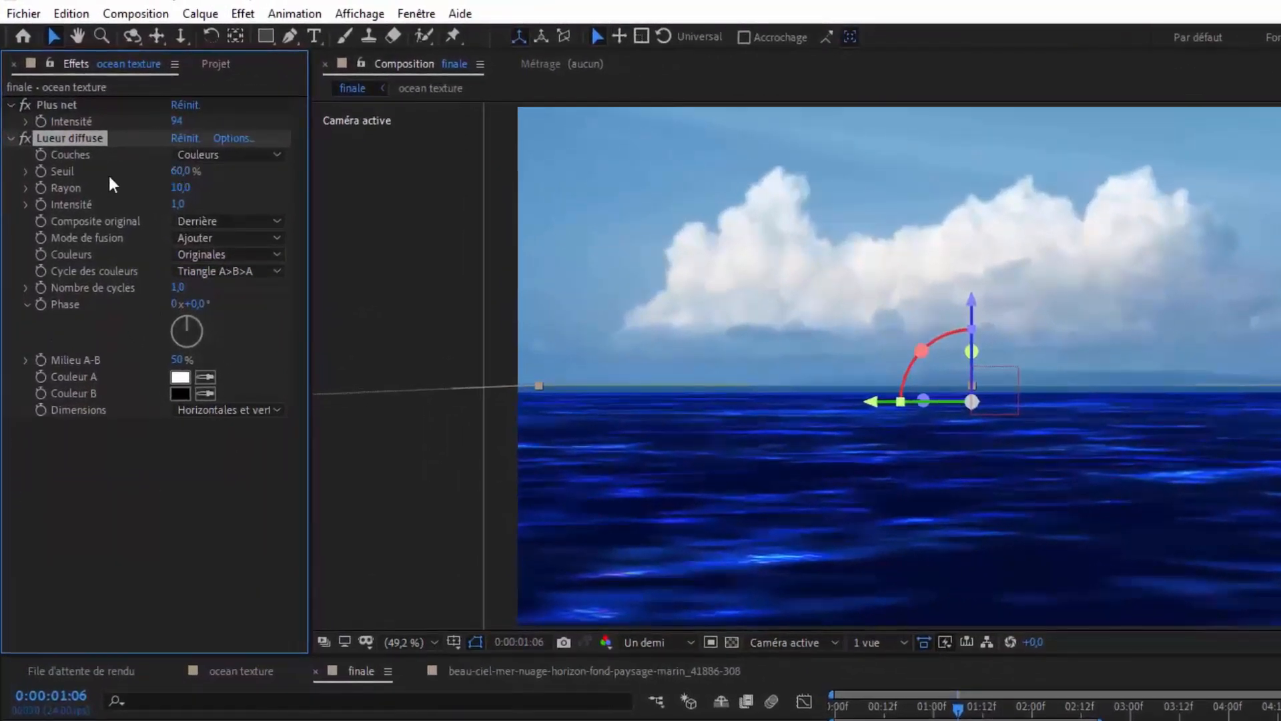
Set the Lueur diffuse effect's Seuil to 56 %, Rayon to 1 and Intensité to 6,3
click(179, 172)
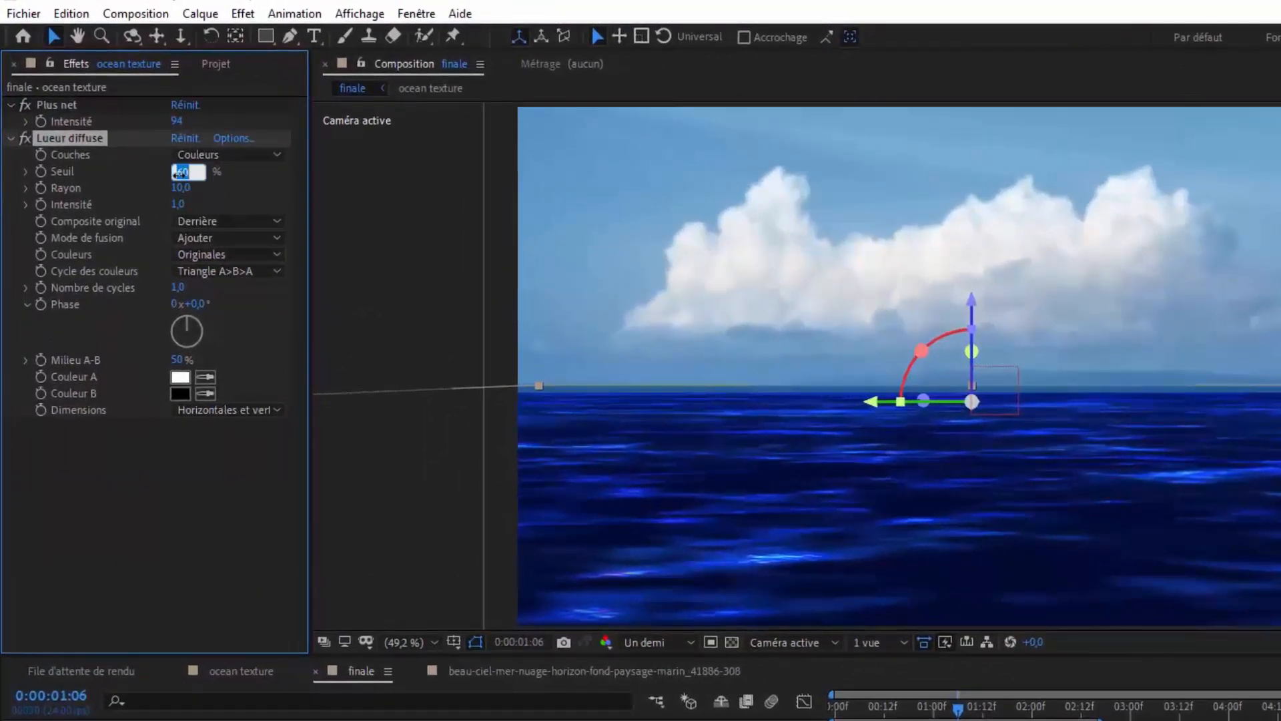
text(56)
click(178, 519)
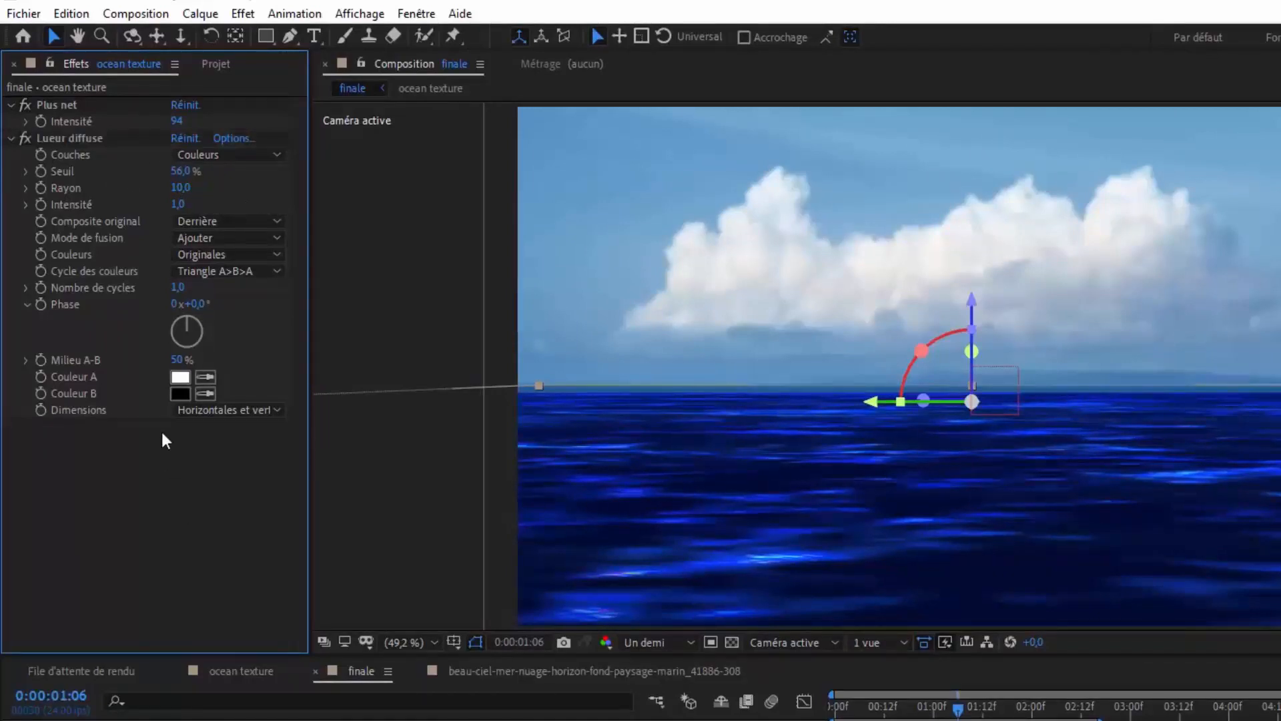
click(179, 188)
text(1)
click(177, 501)
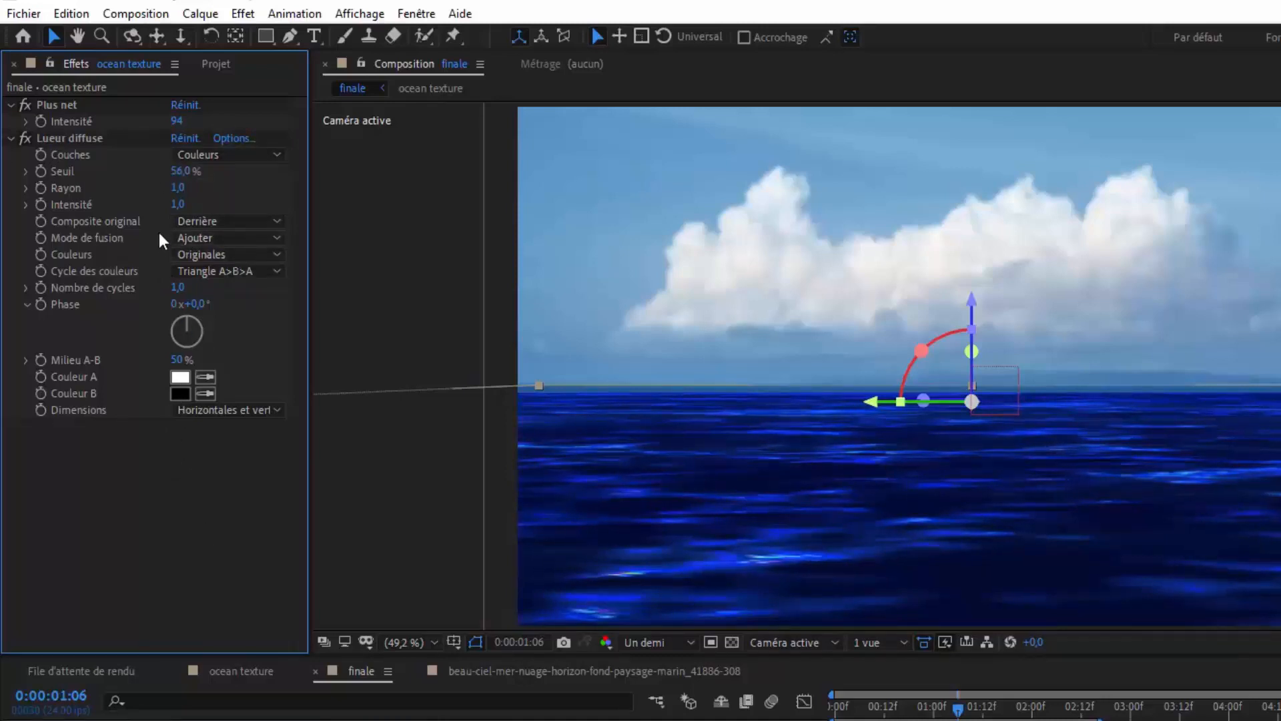
drag(179, 205, 283, 216)
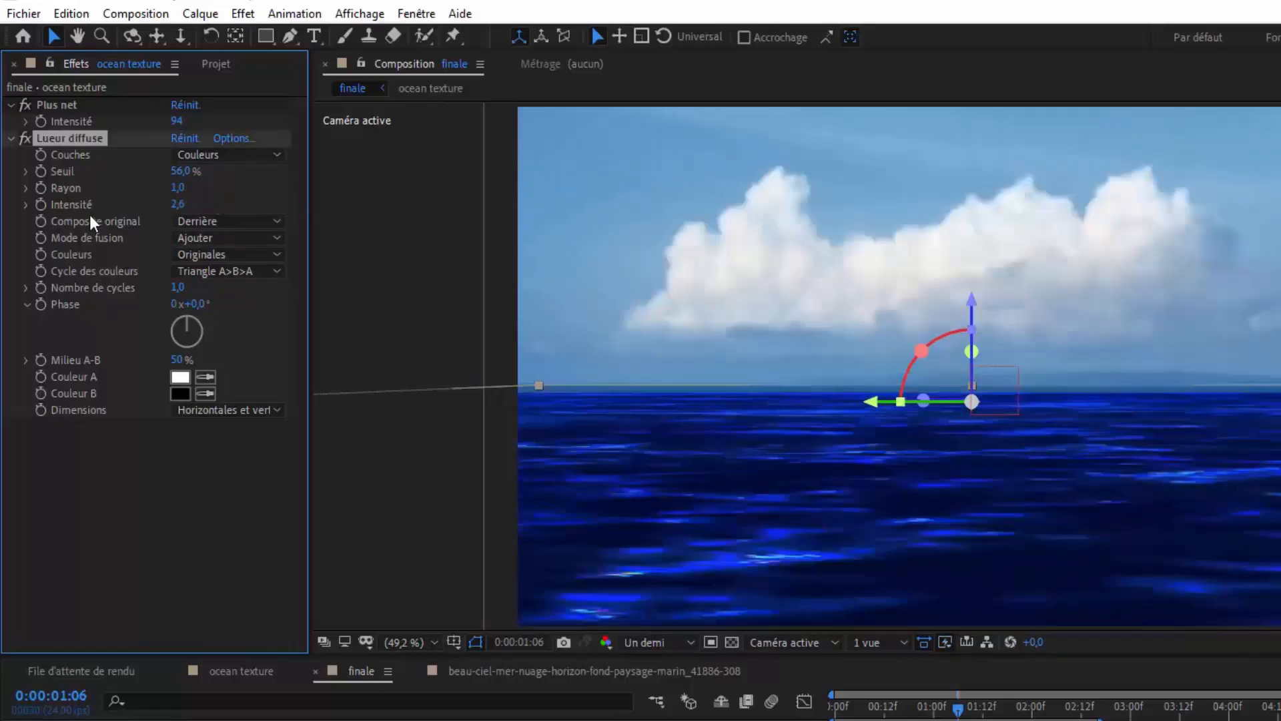
drag(175, 208, 384, 209)
drag(179, 206, 332, 219)
Set the glow's Couleur B to pale yellow F8F7C6 and switch its Couleurs option to A et B
click(180, 394)
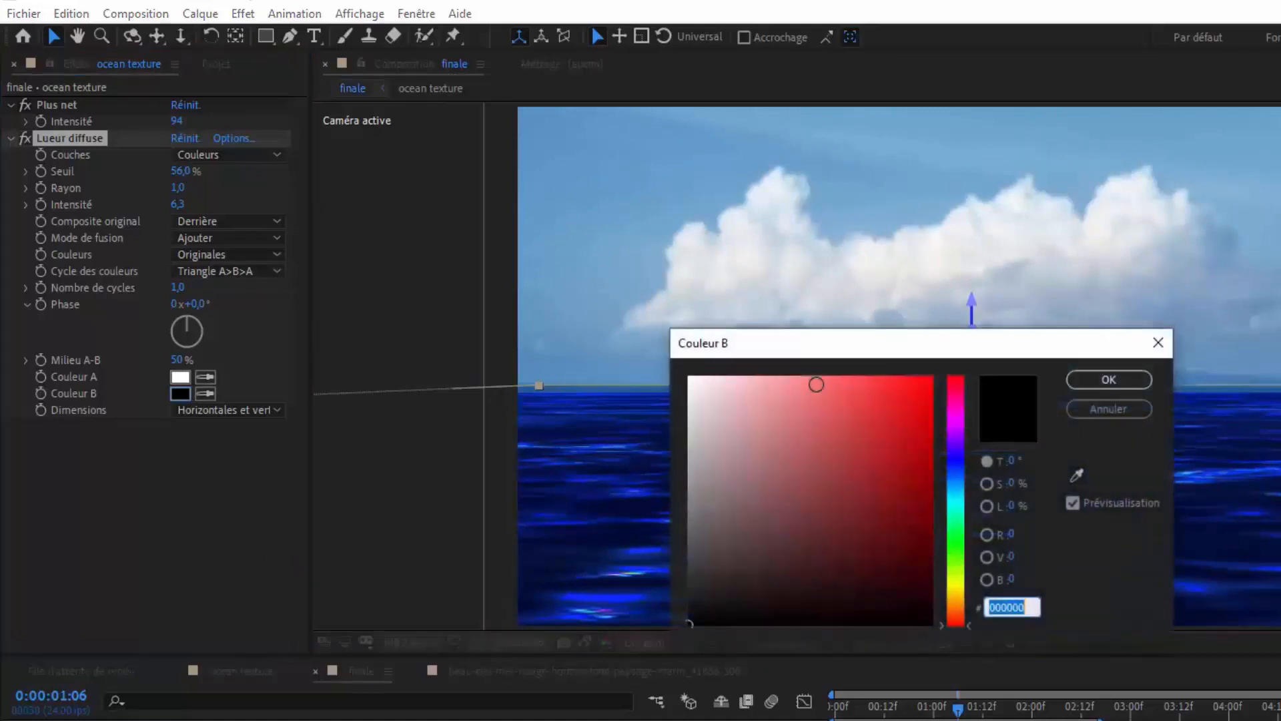
click(963, 583)
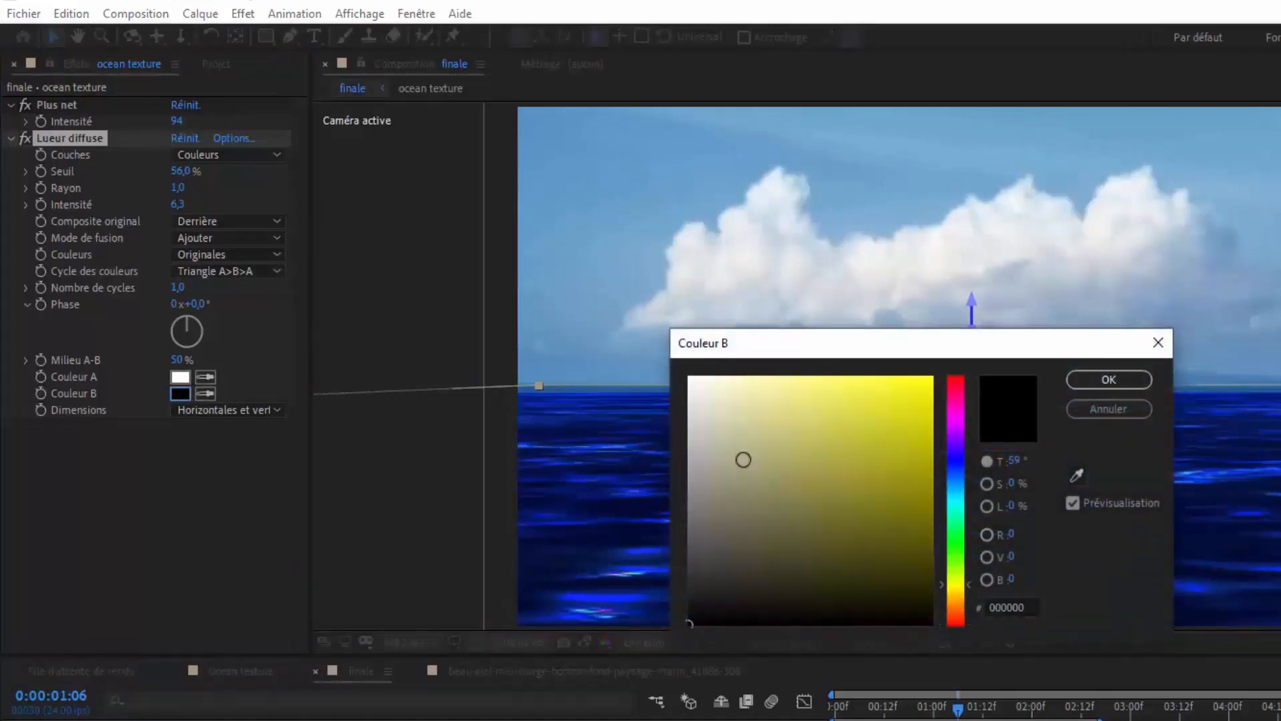
click(710, 384)
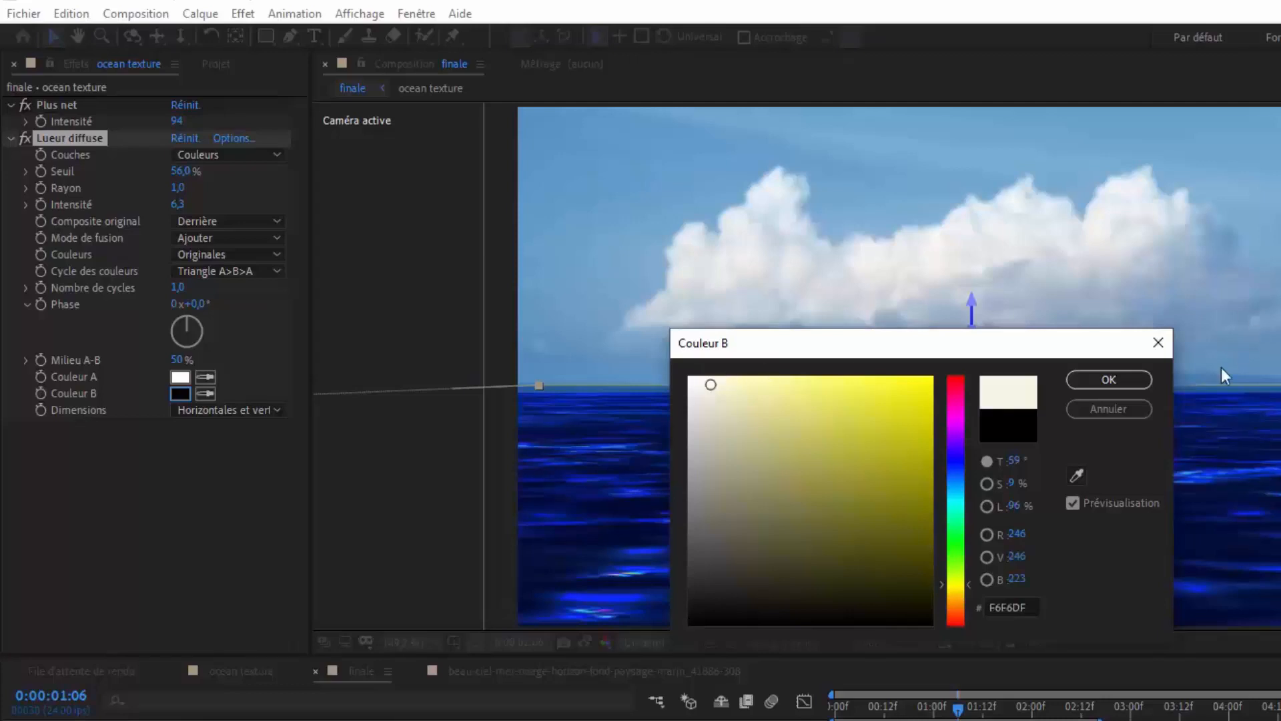
click(737, 383)
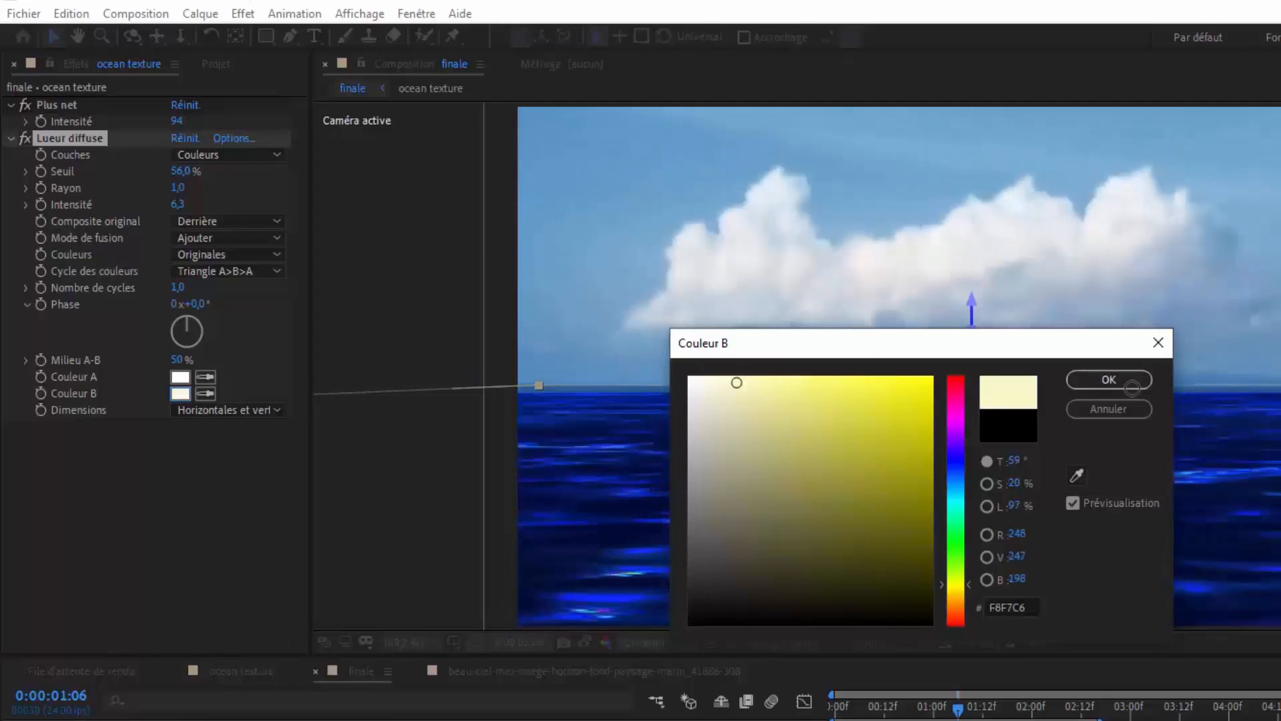
click(1109, 379)
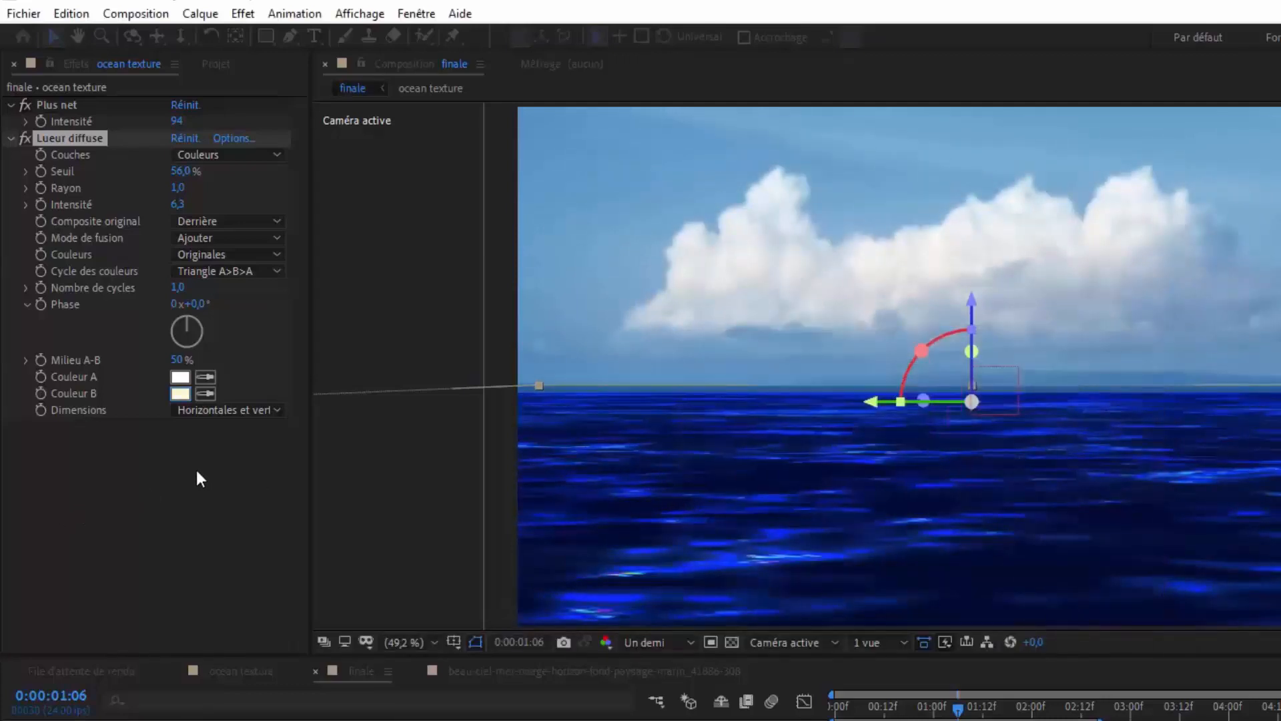
click(276, 254)
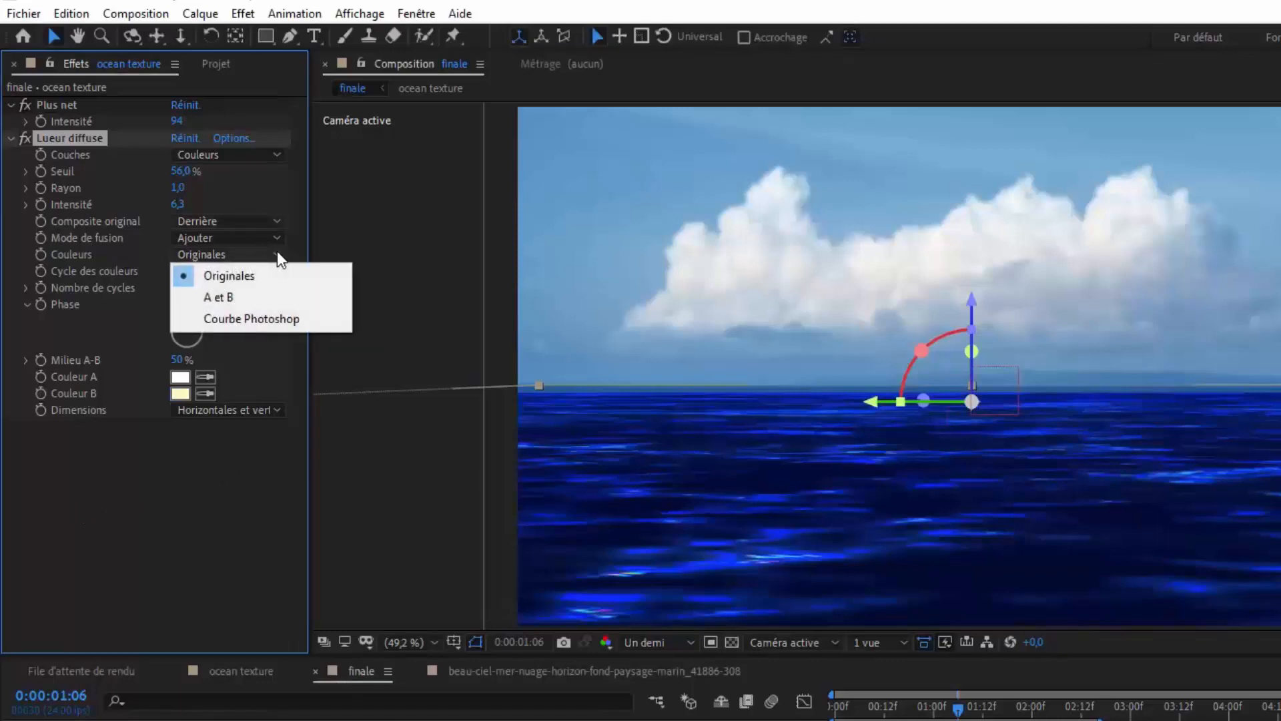
click(227, 297)
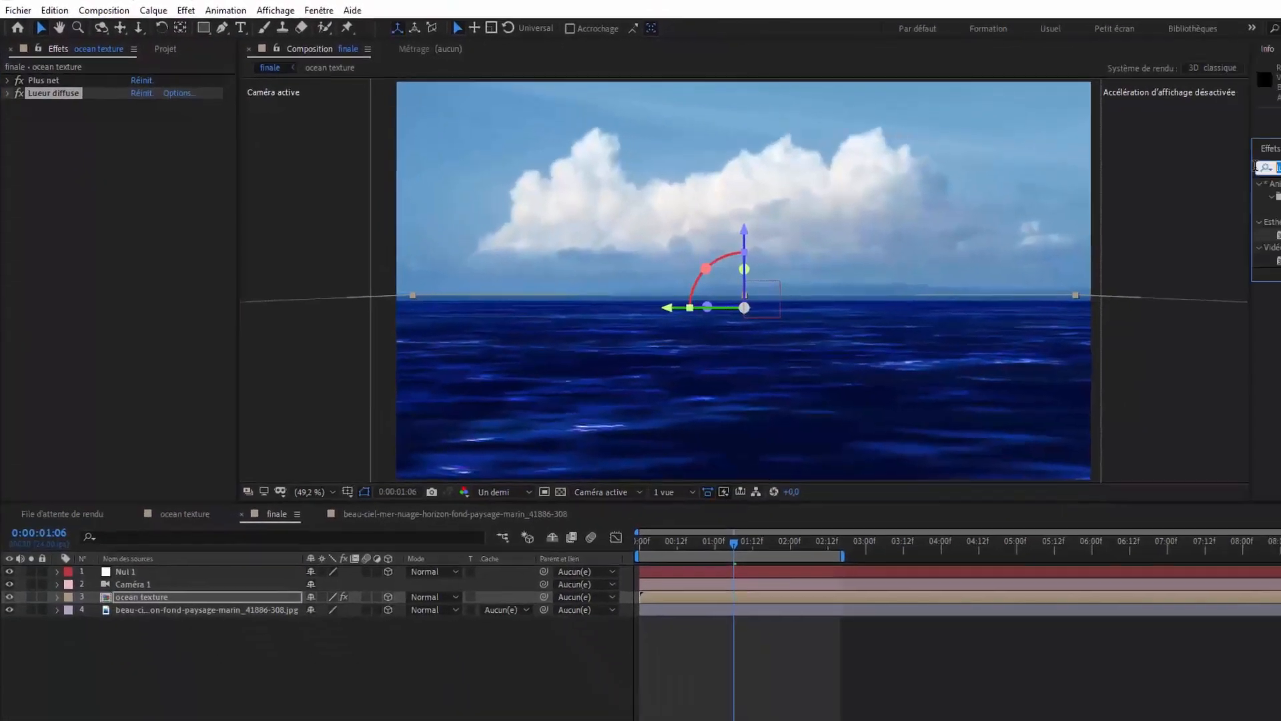
Apply the Turbulences effect to the "ocean texture" layer with Balayage set to Renflement + lisse and Quantité set to 40
text(turb)
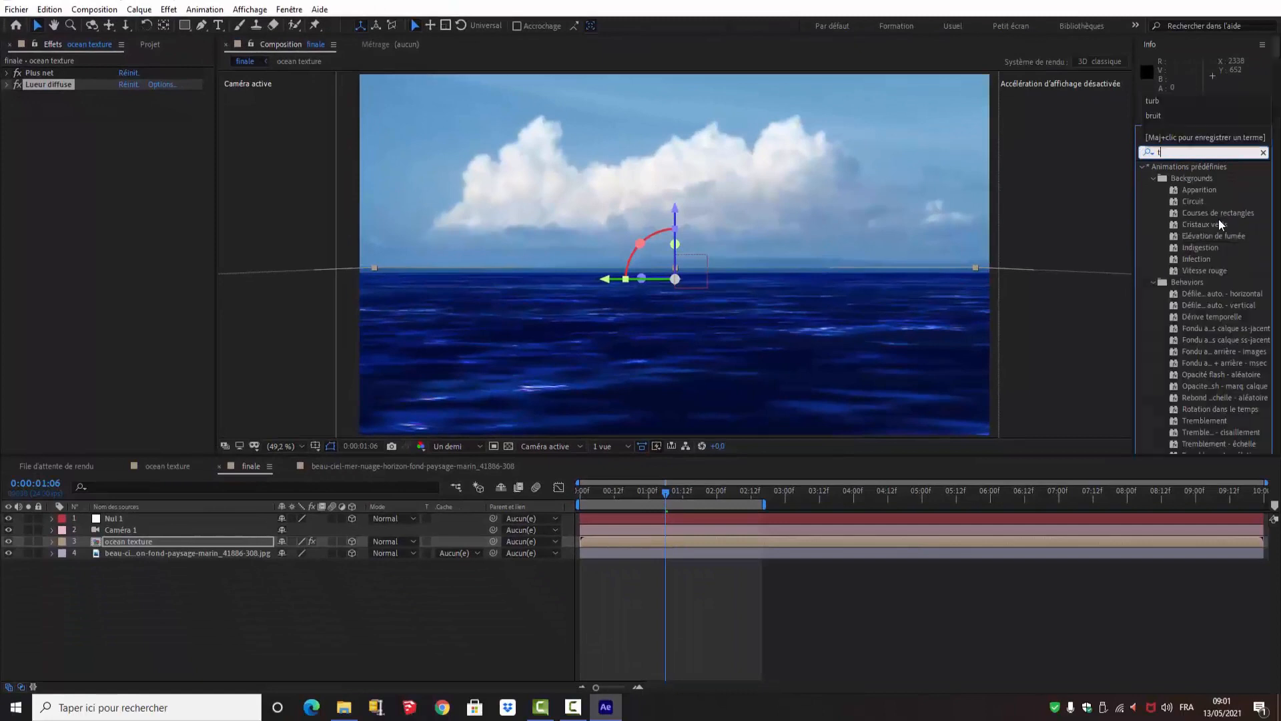
drag(1192, 201, 169, 539)
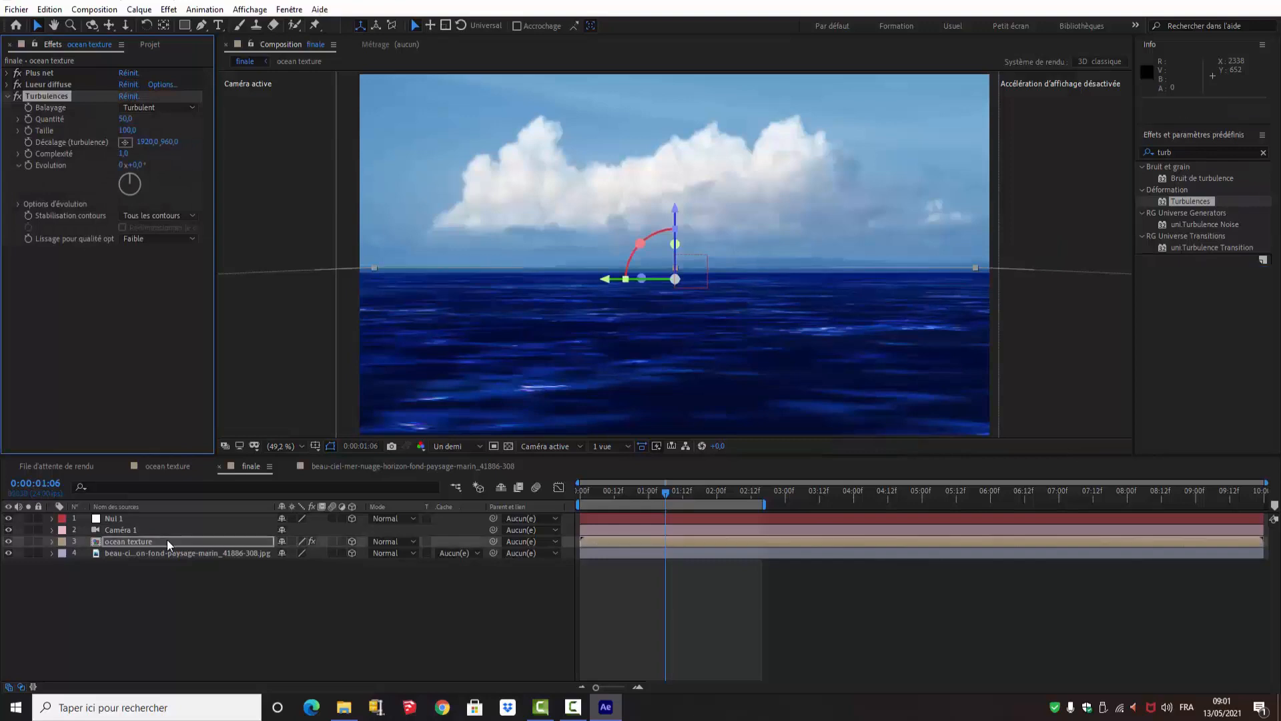
click(192, 108)
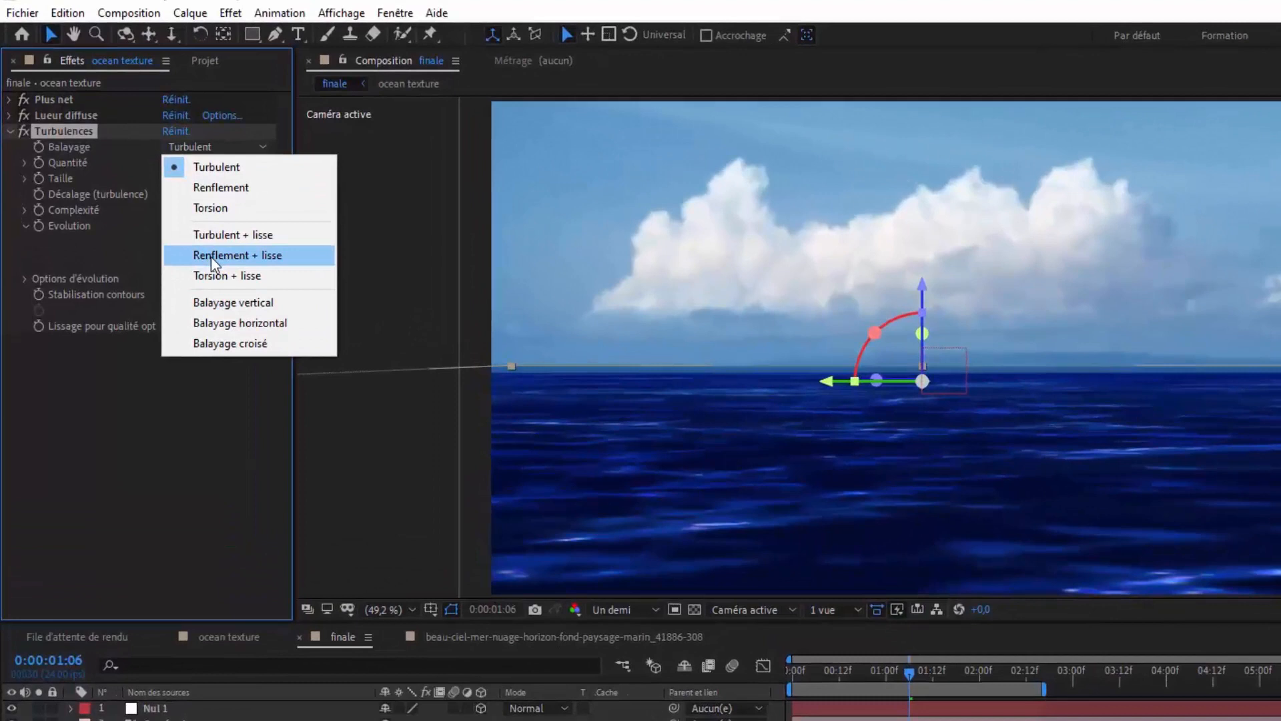
click(212, 257)
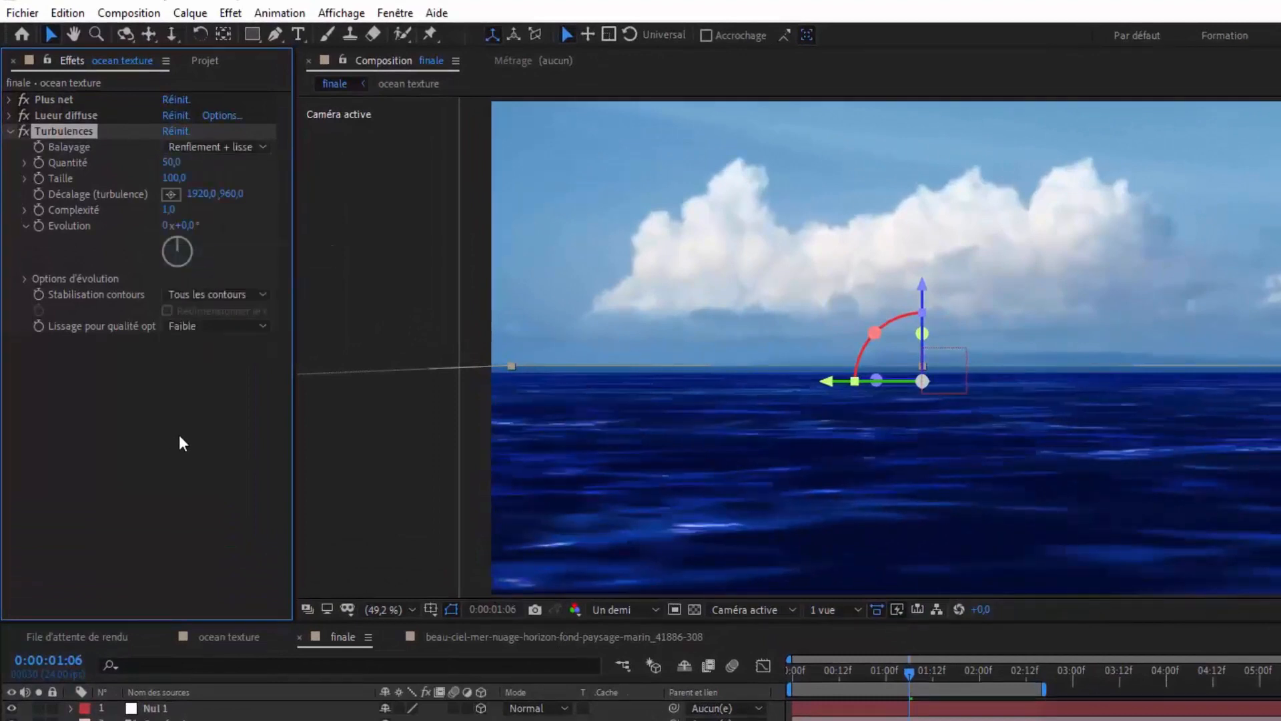
click(167, 162)
text(40)
key(Return)
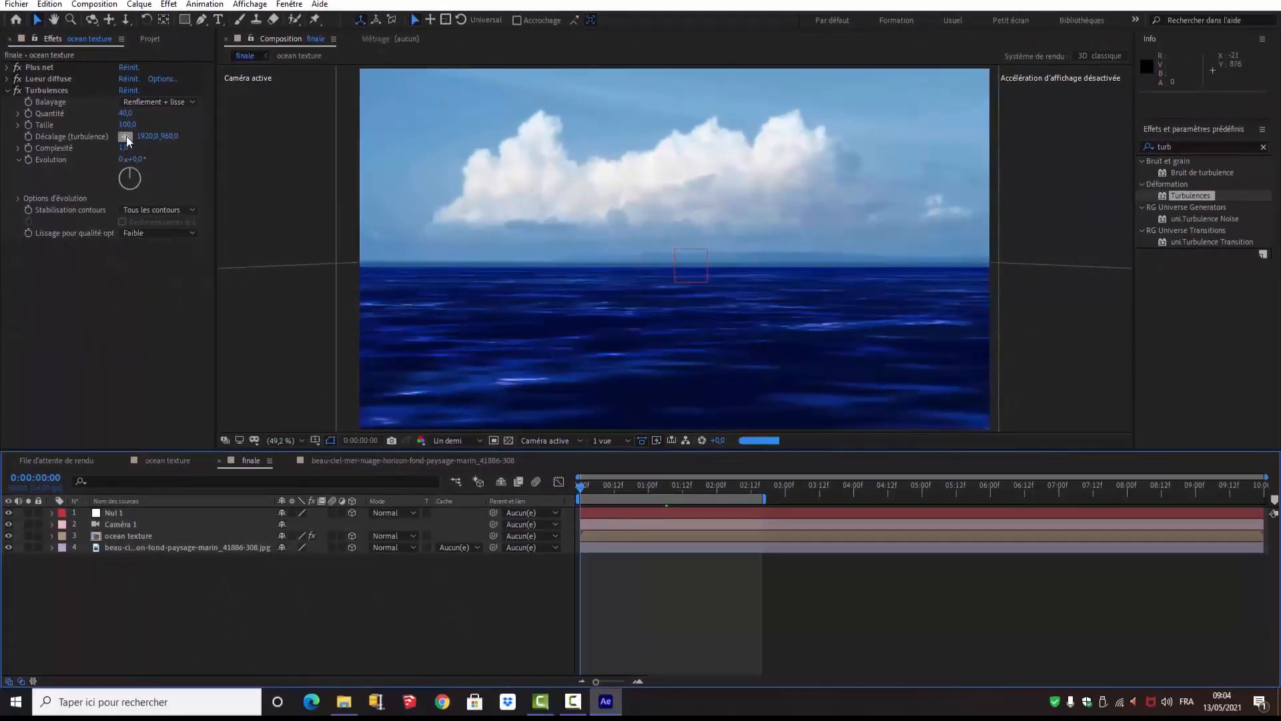
Place the Turbulences offset point on the foreground water at about 123, 917 and extend the work area to 0:00:09:13
click(126, 135)
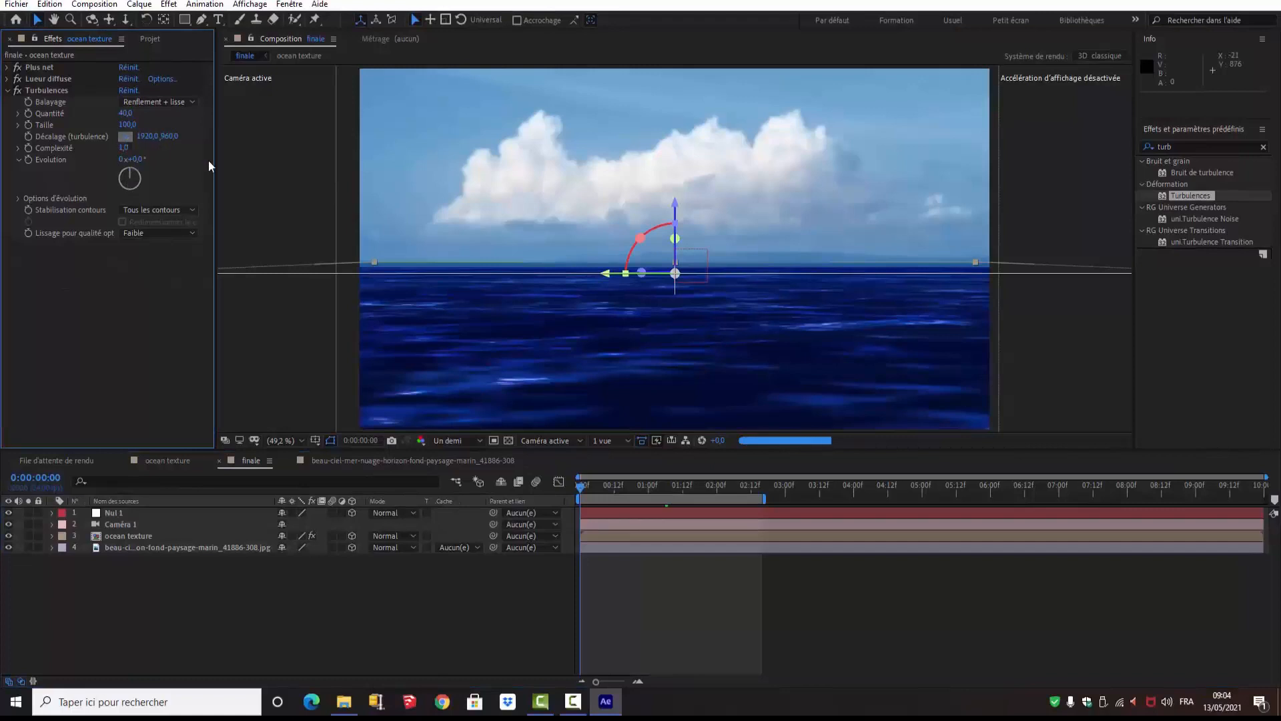
click(678, 324)
drag(678, 324, 513, 399)
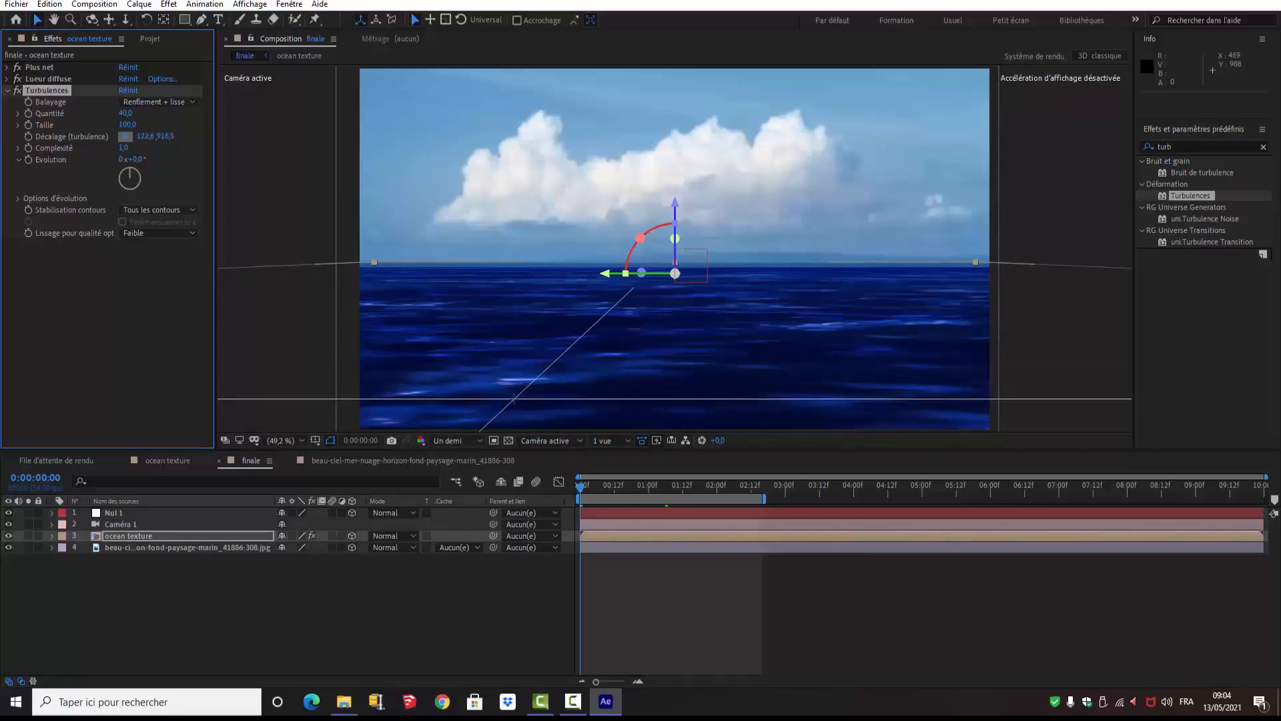
drag(513, 399, 514, 398)
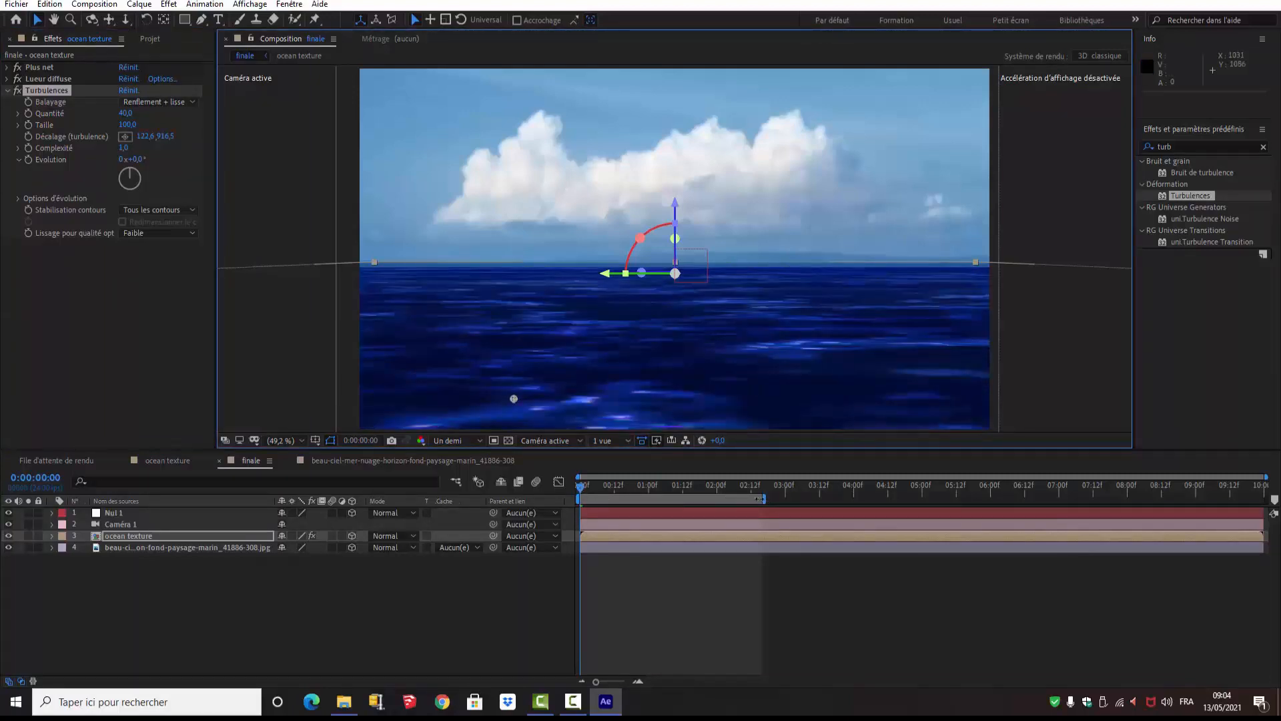
mouse_move(765, 500)
mouse_down()
mouse_move(1068, 504)
mouse_move(764, 501)
mouse_move(748, 529)
mouse_move(809, 515)
mouse_move(757, 513)
mouse_move(777, 498)
mouse_move(1237, 499)
mouse_up()
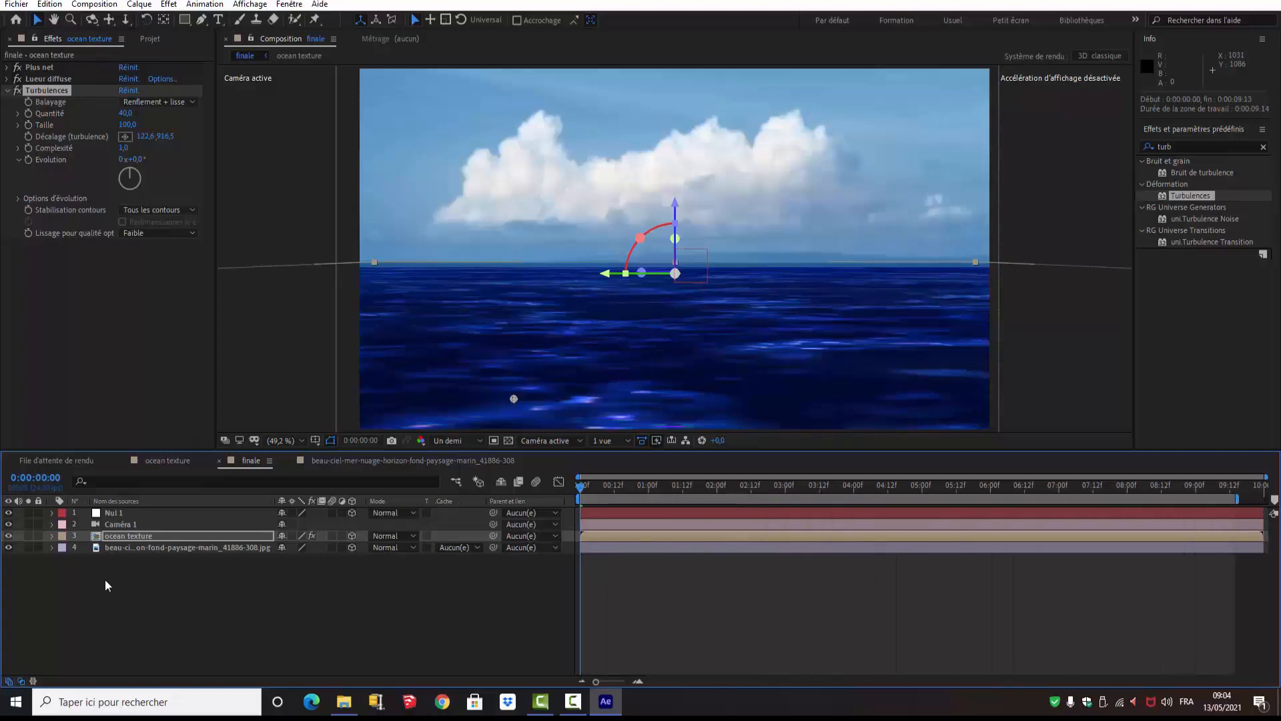
Keyframe Décalage (turbulence) at 0:00:00:00 and again at 0:00:03:18 with its point moved to the water just below the horizon
click(119, 539)
click(74, 146)
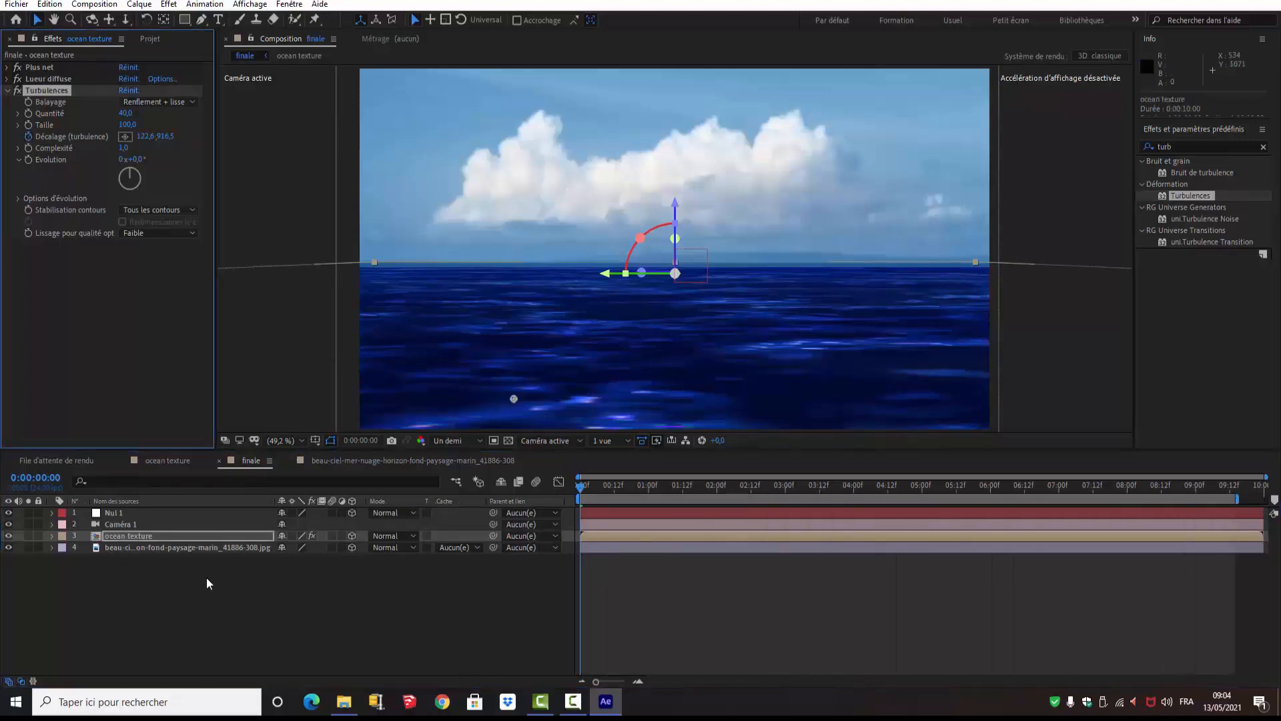
key(u)
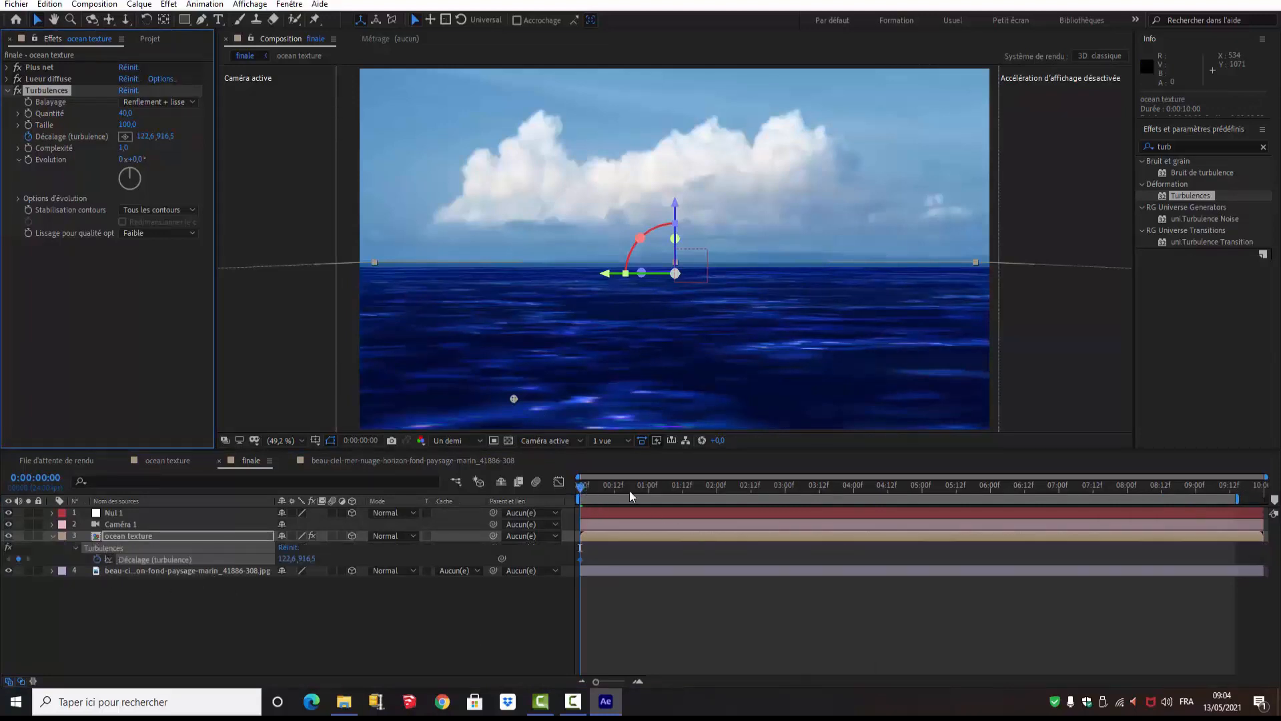
drag(630, 496, 836, 497)
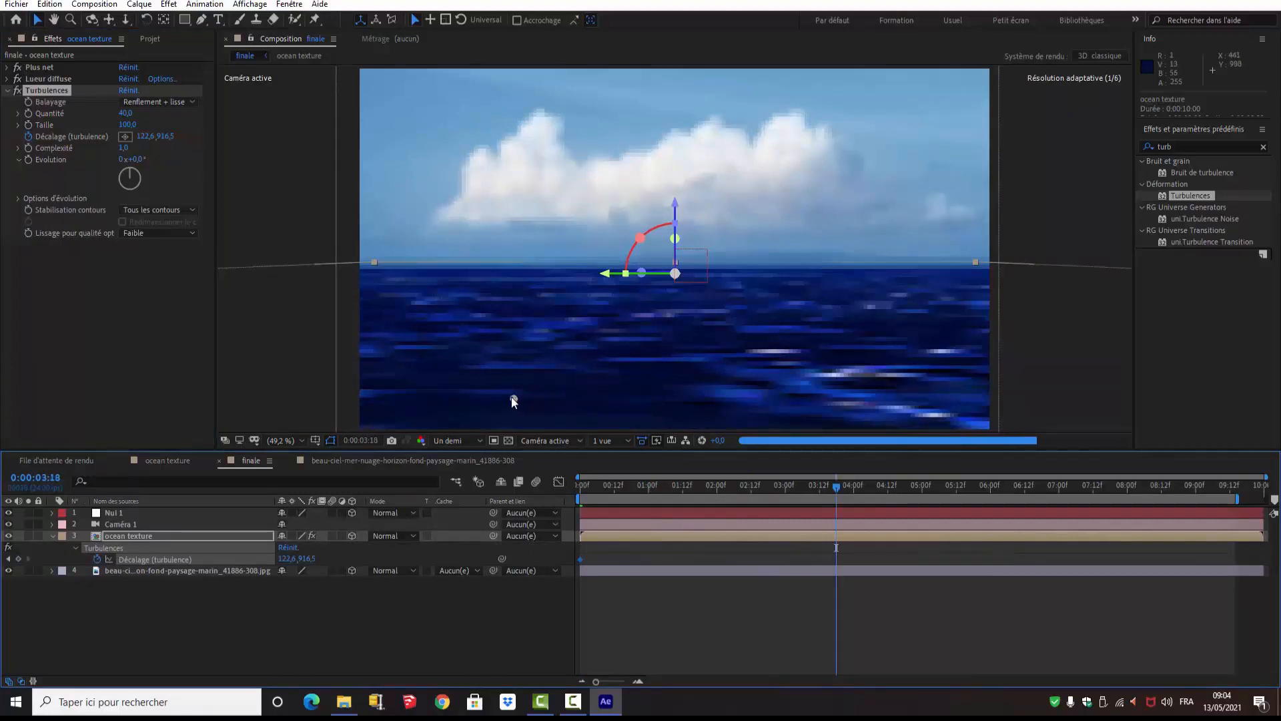
click(125, 136)
click(704, 283)
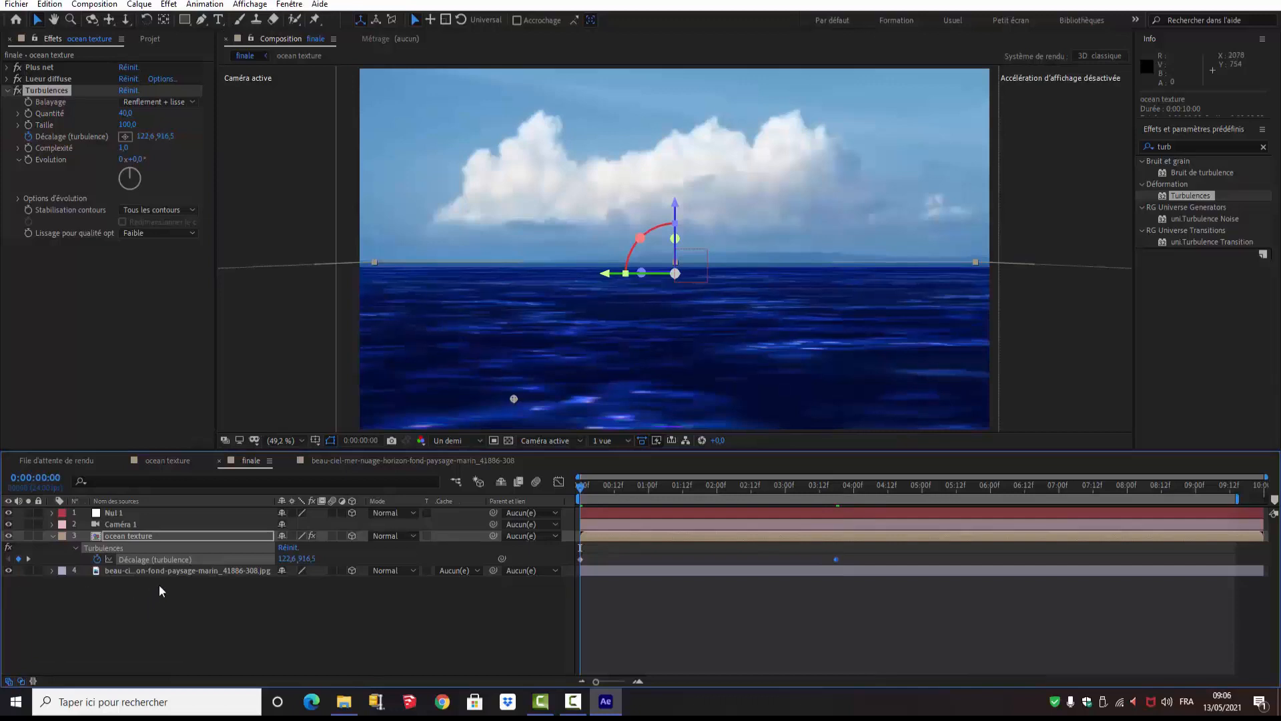
Add the expression loopOut("offset") to Décalage (turbulence) and preview the water animation
alt+click(97, 559)
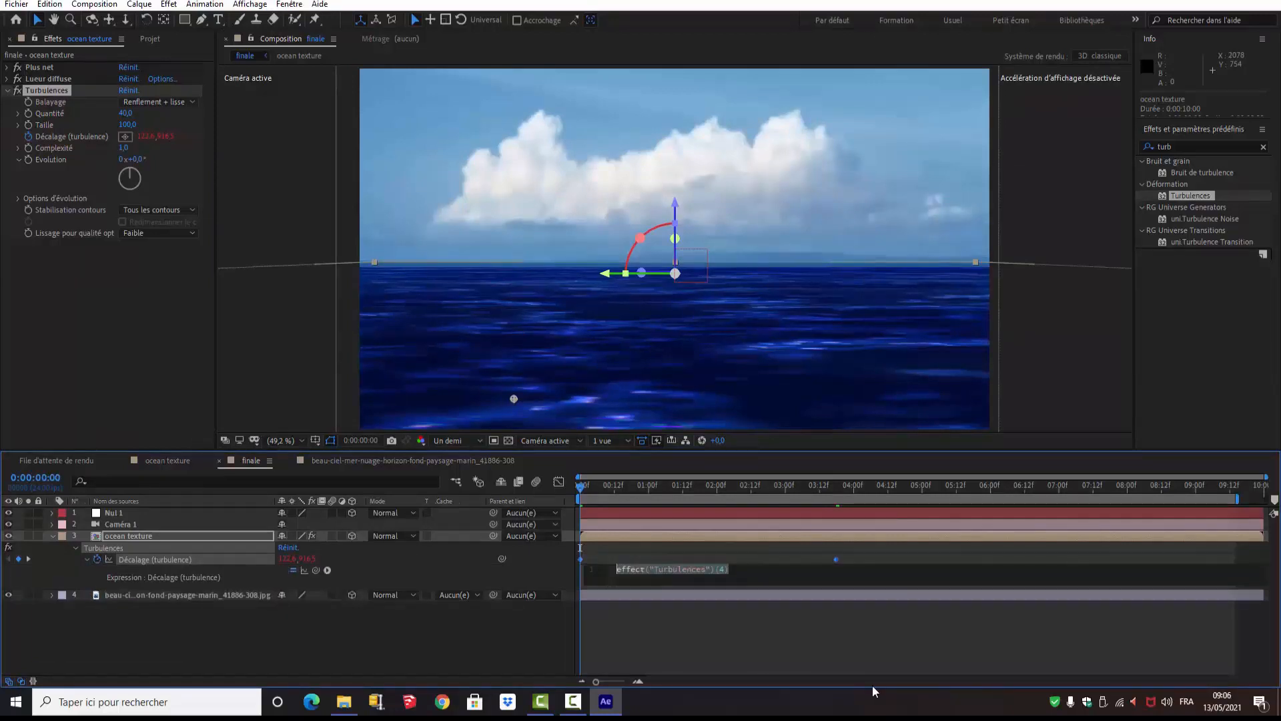
text(loc)
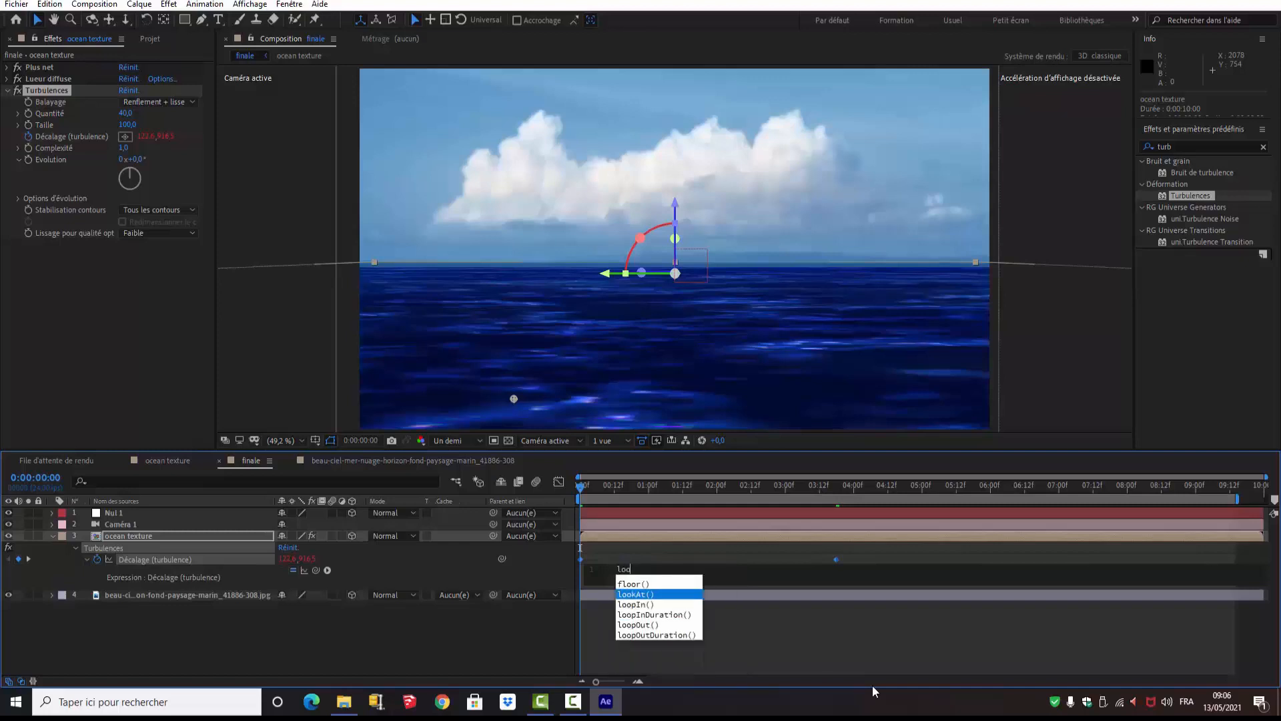
click(629, 624)
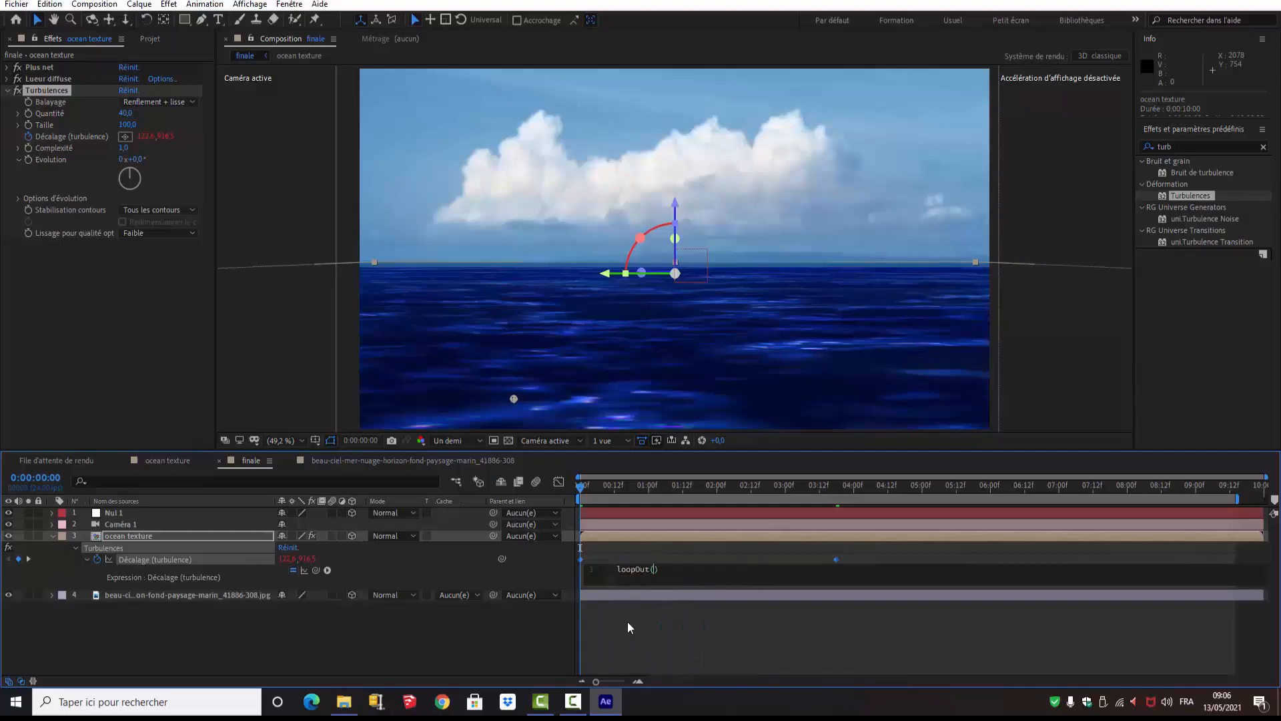
text(")
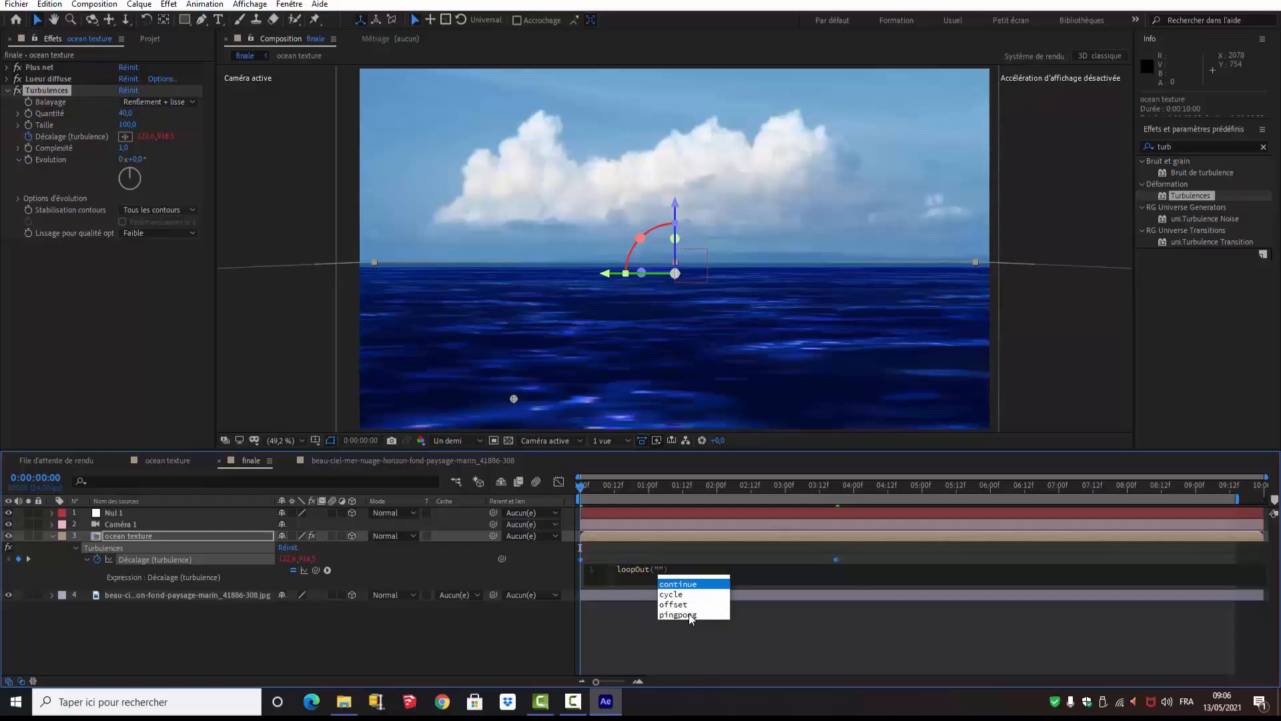
click(673, 604)
click(491, 650)
key(space)
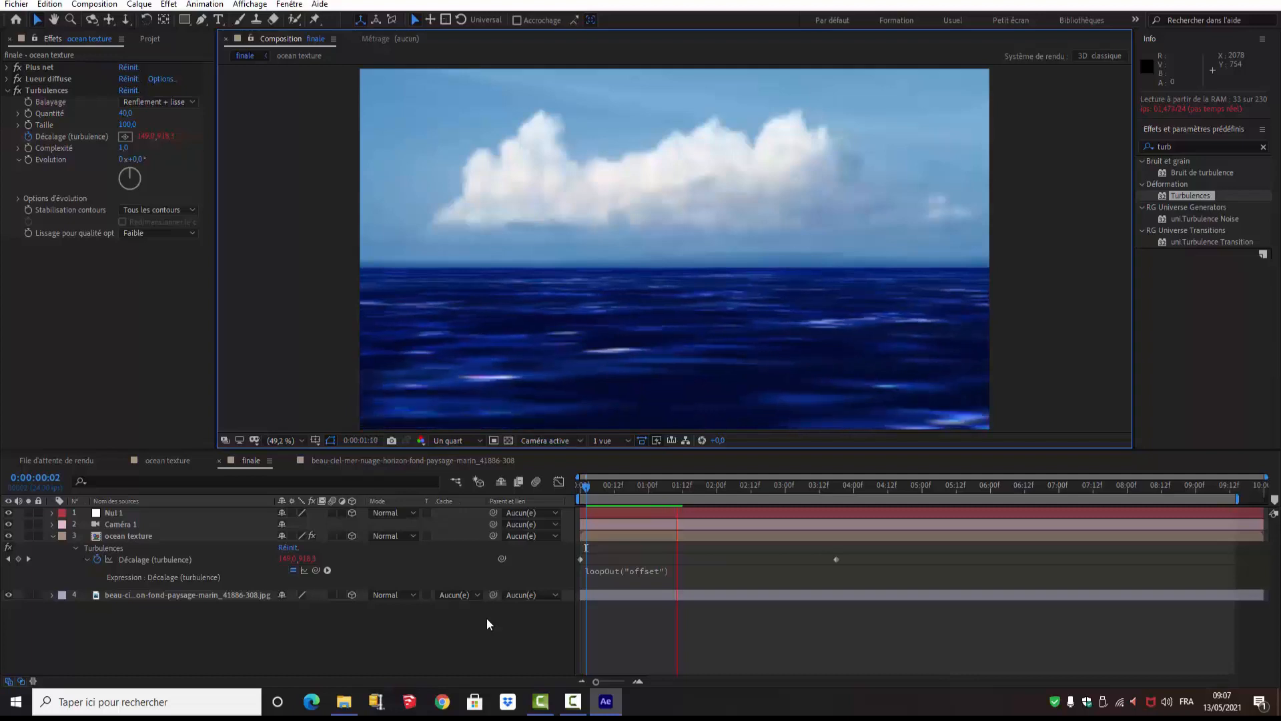
key(space)
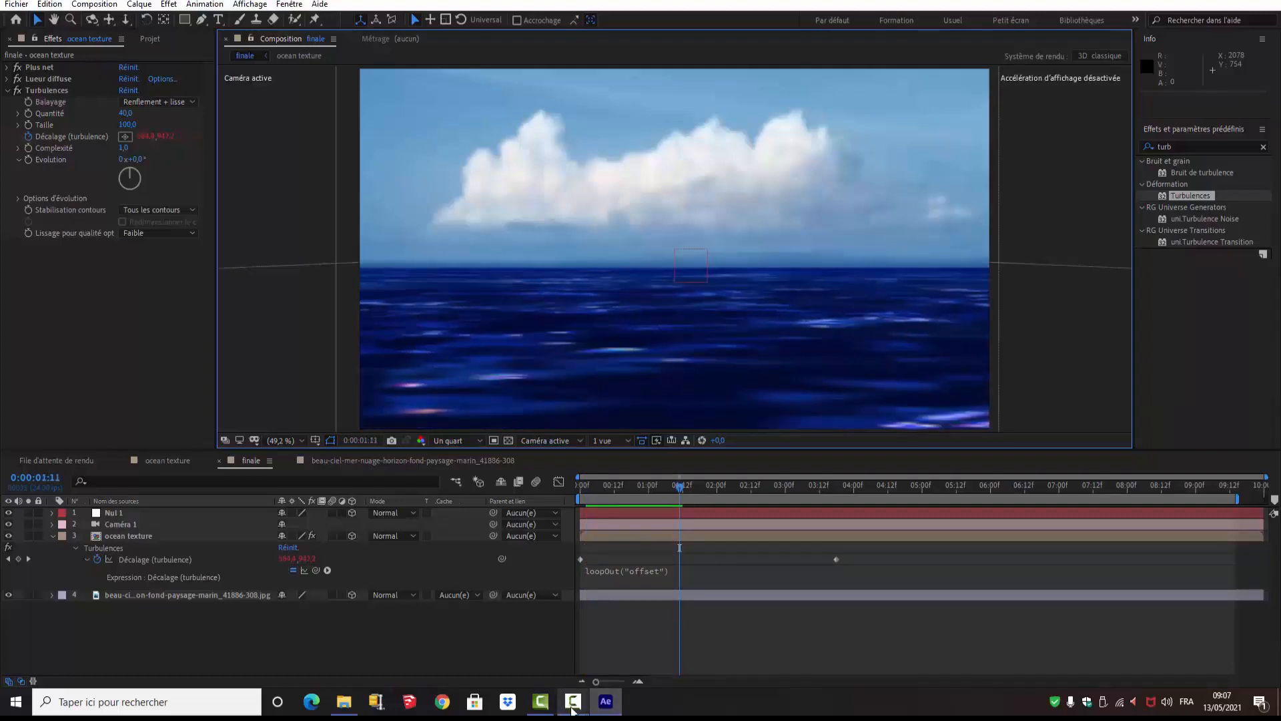
click(575, 706)
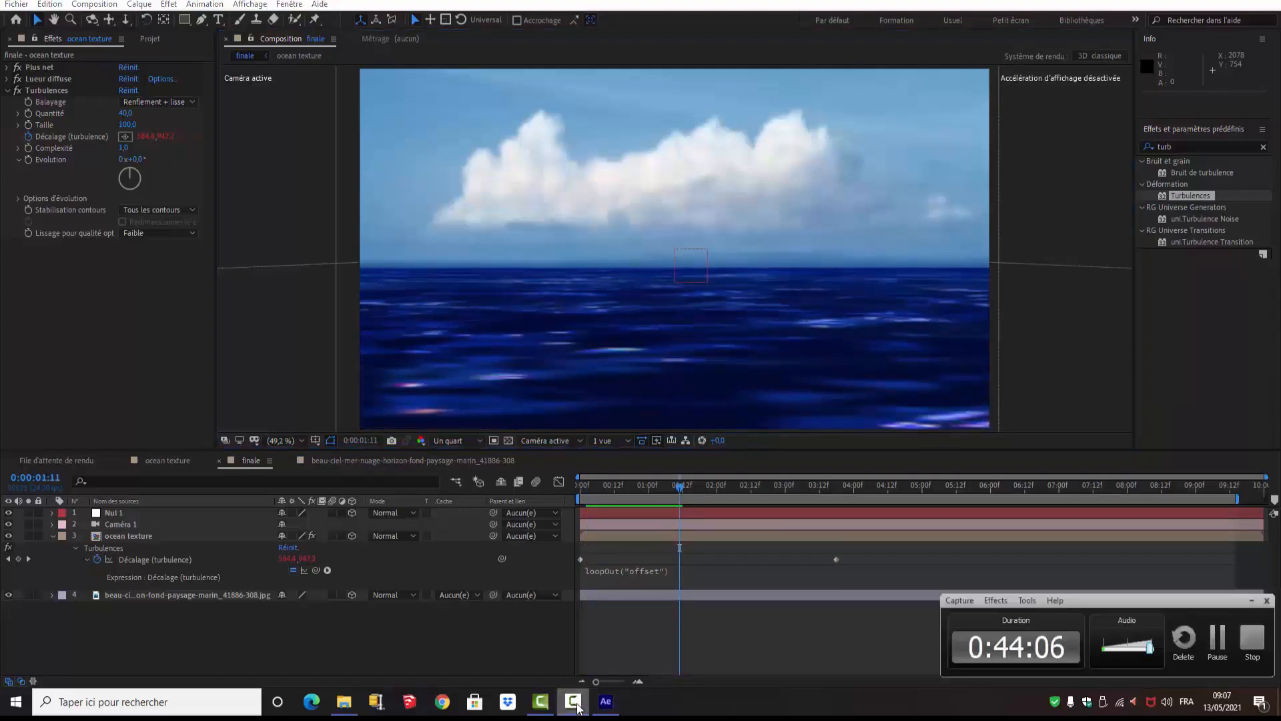
click(1218, 637)
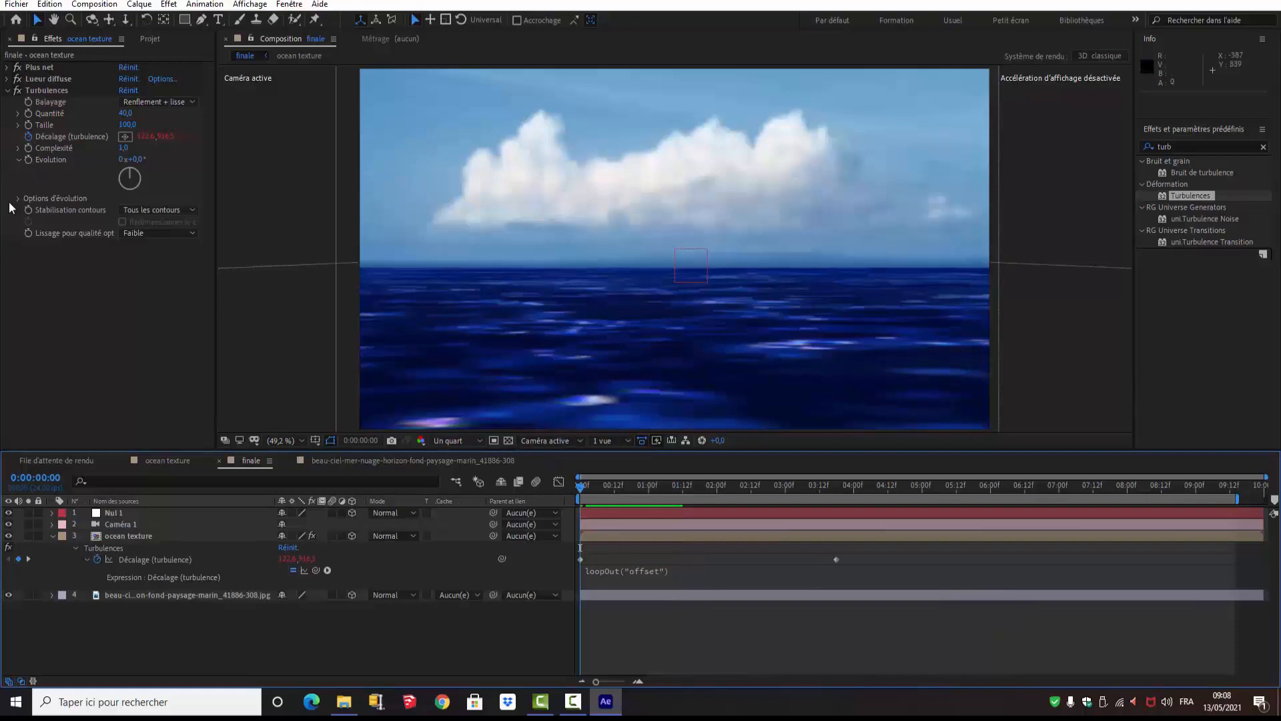
Keyframe the Turbulences Evolution at 0:00:00:00, and set it to 0x+133,0° at 0:00:03:07
click(27, 158)
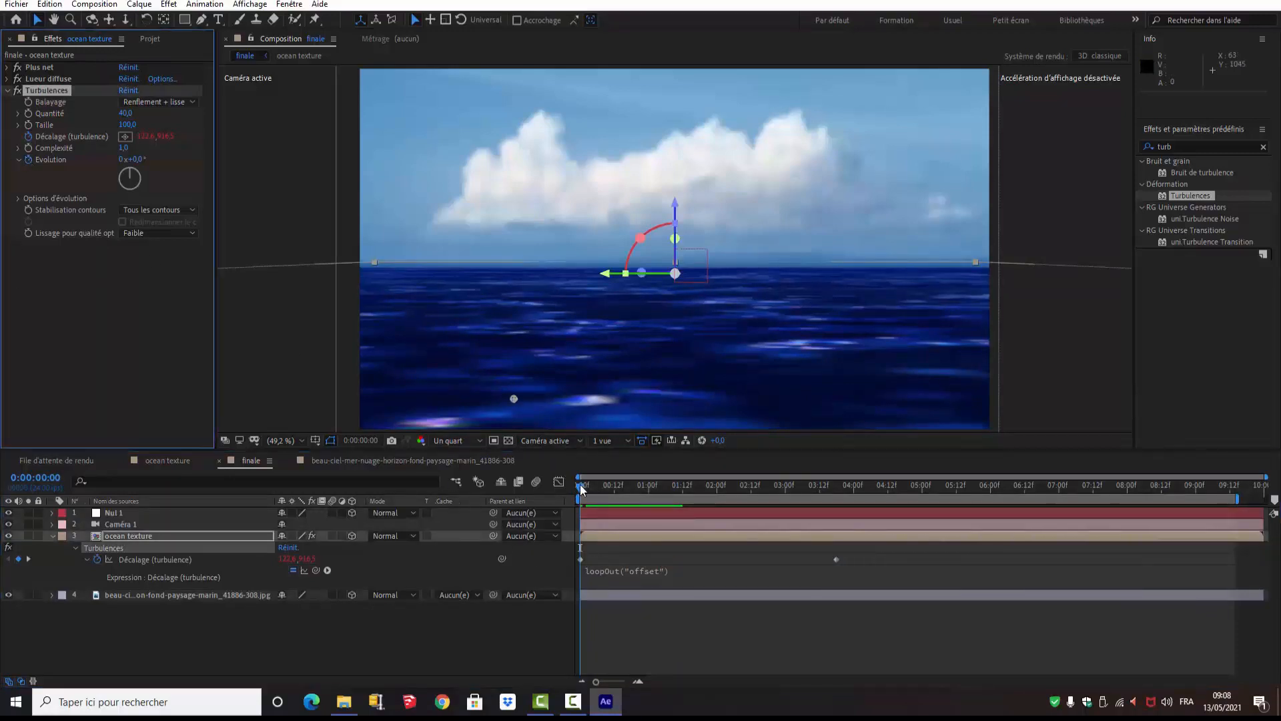
drag(581, 489, 838, 516)
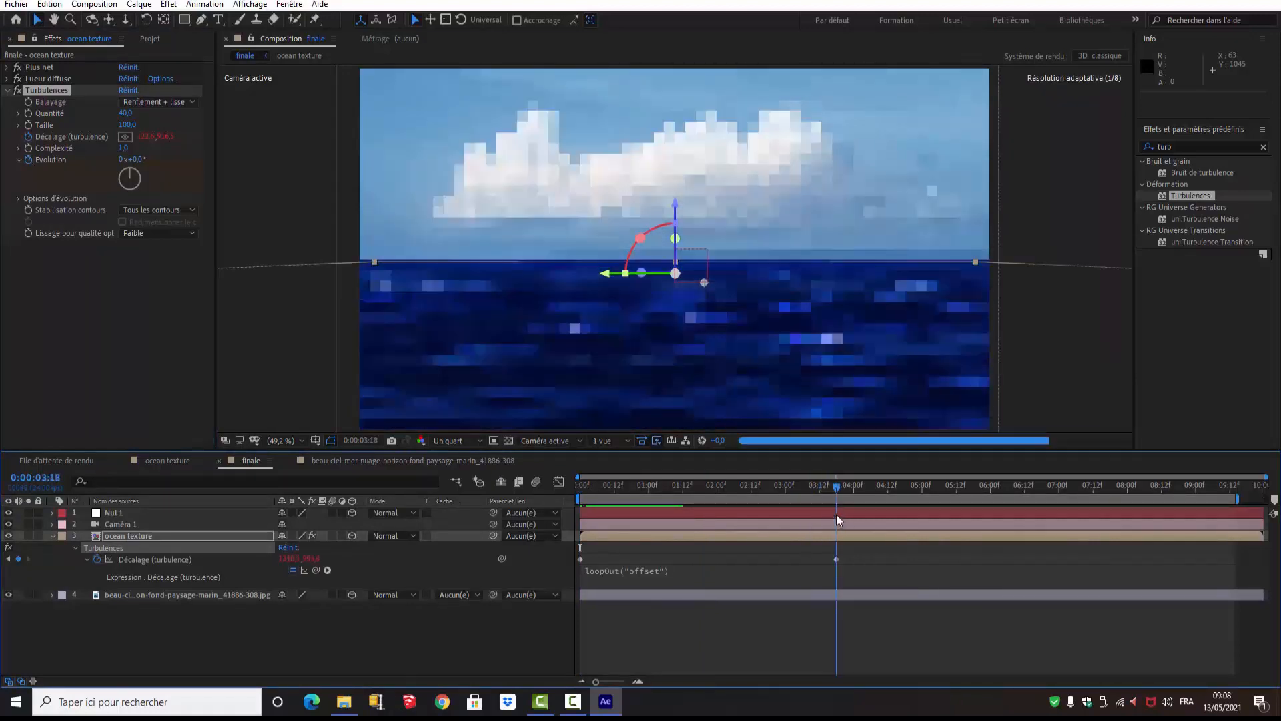
drag(836, 513, 804, 507)
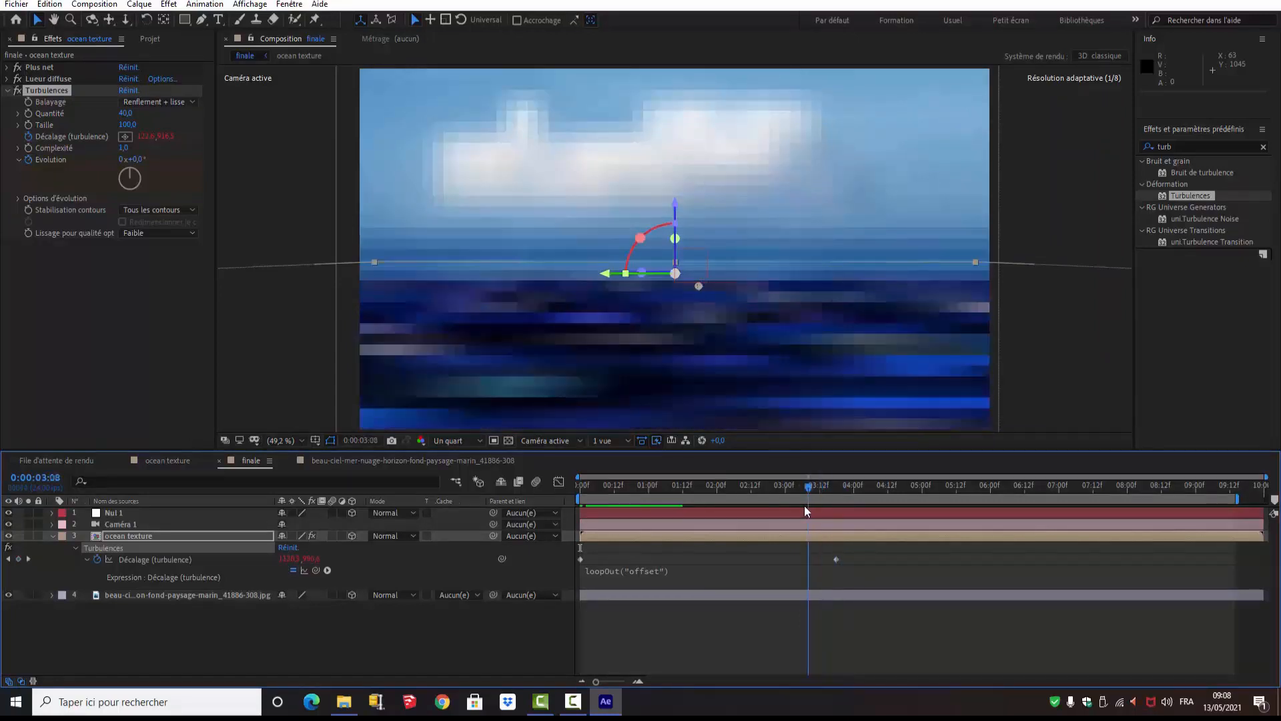
click(138, 160)
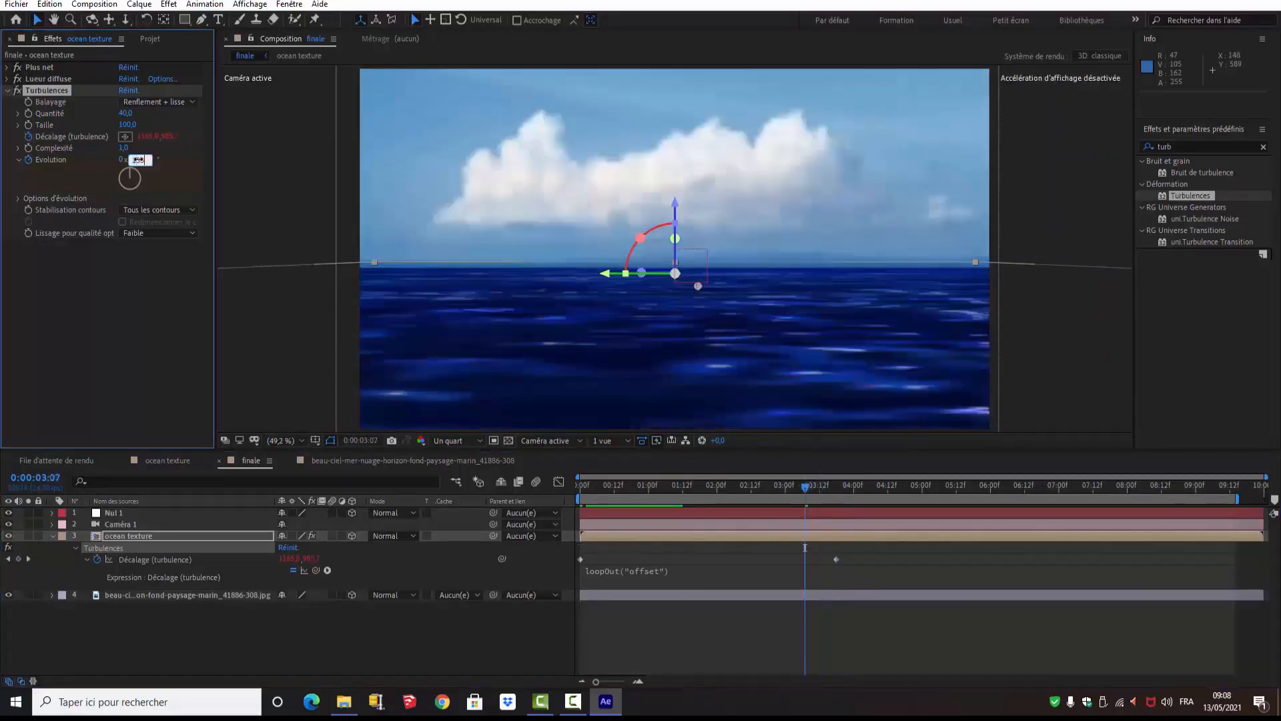
text(133)
click(480, 641)
key(u)
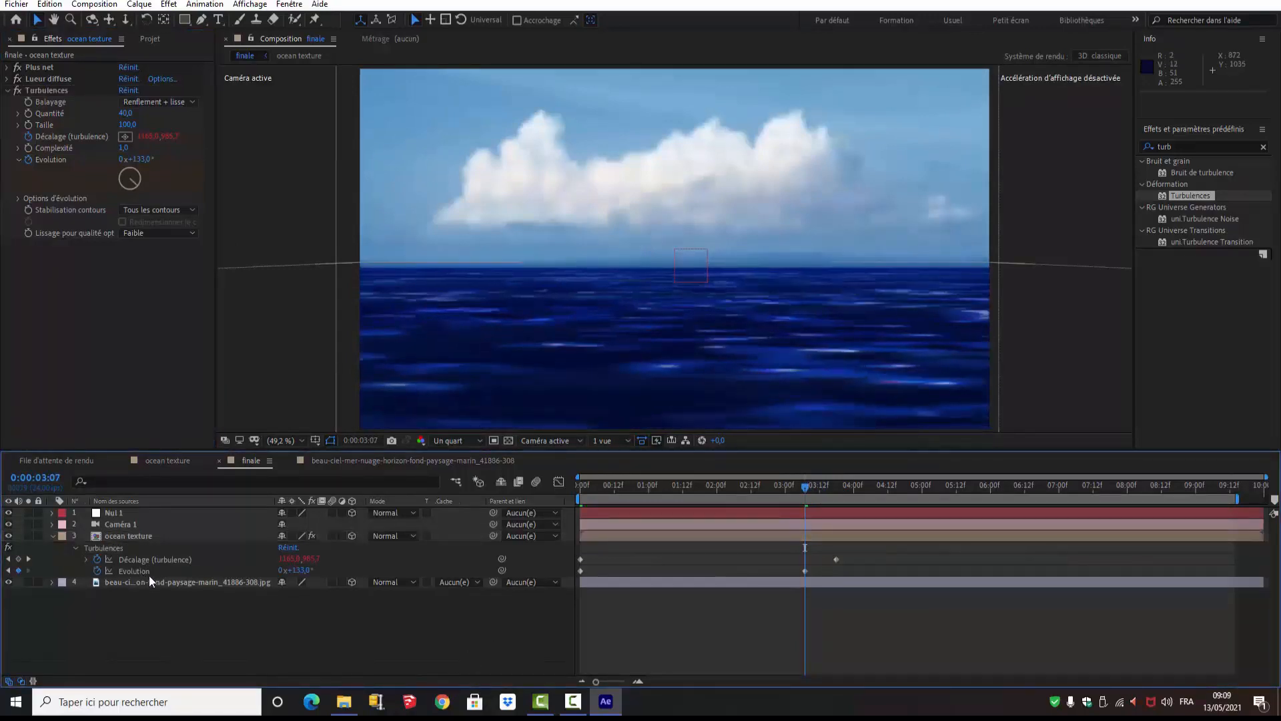
Add the expression loopOut("offset") to the Turbulences Evolution property on the "ocean texture" layer
alt+click(98, 570)
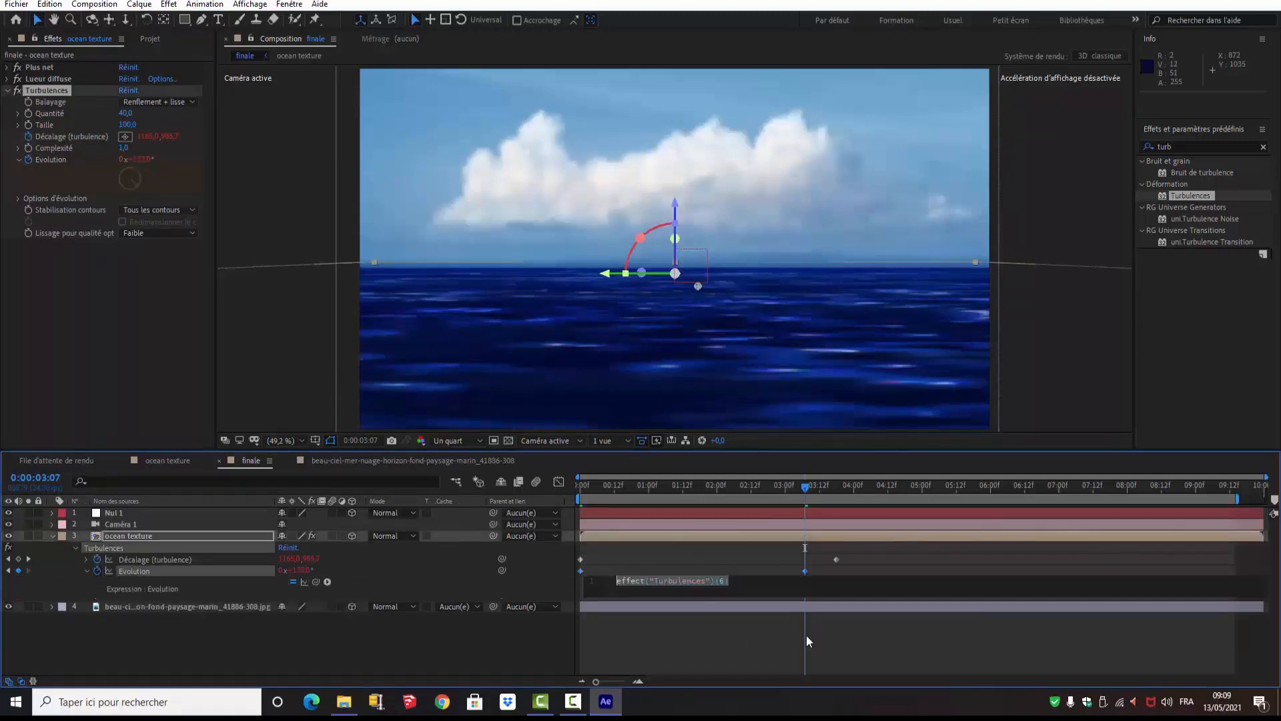
text(loo)
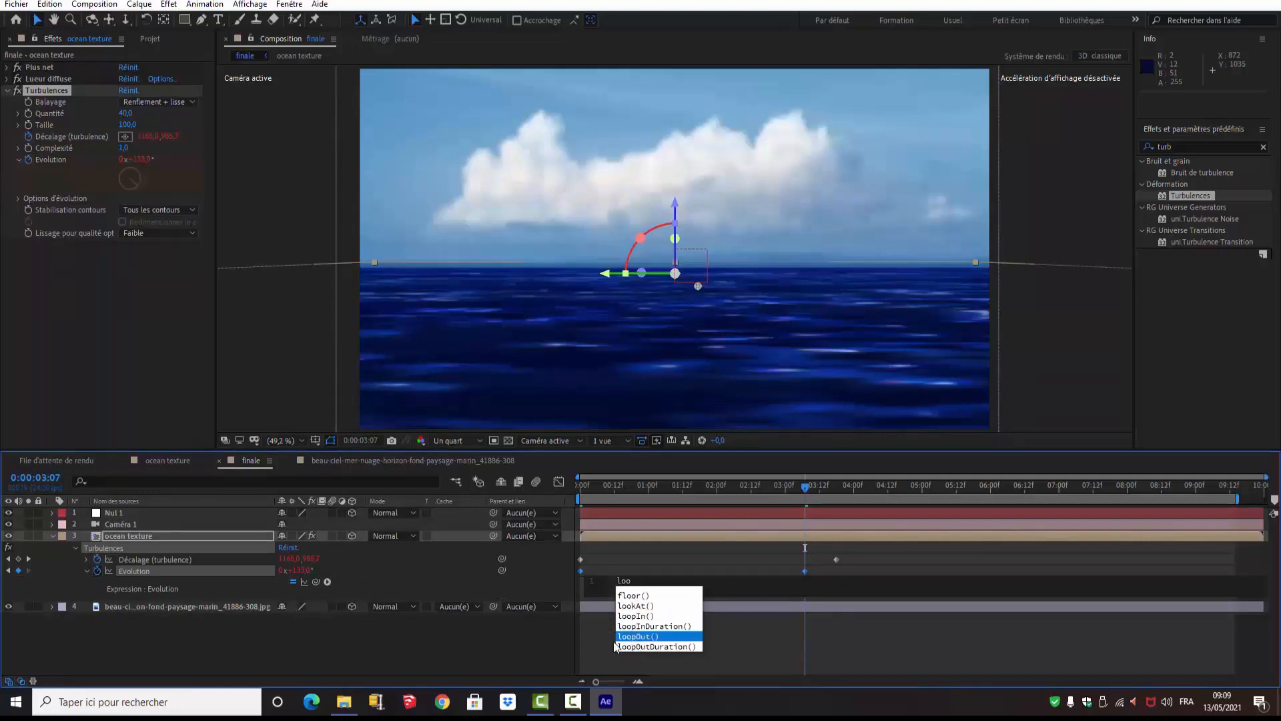
click(636, 638)
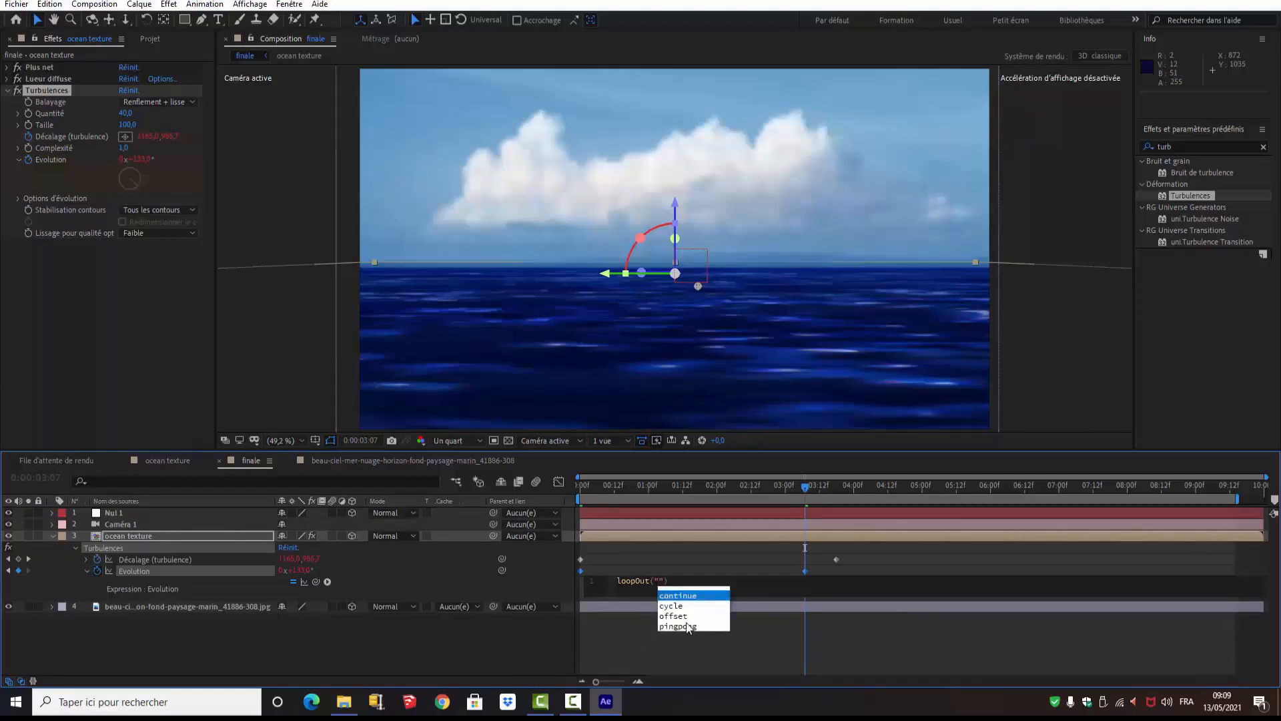
click(681, 619)
click(467, 651)
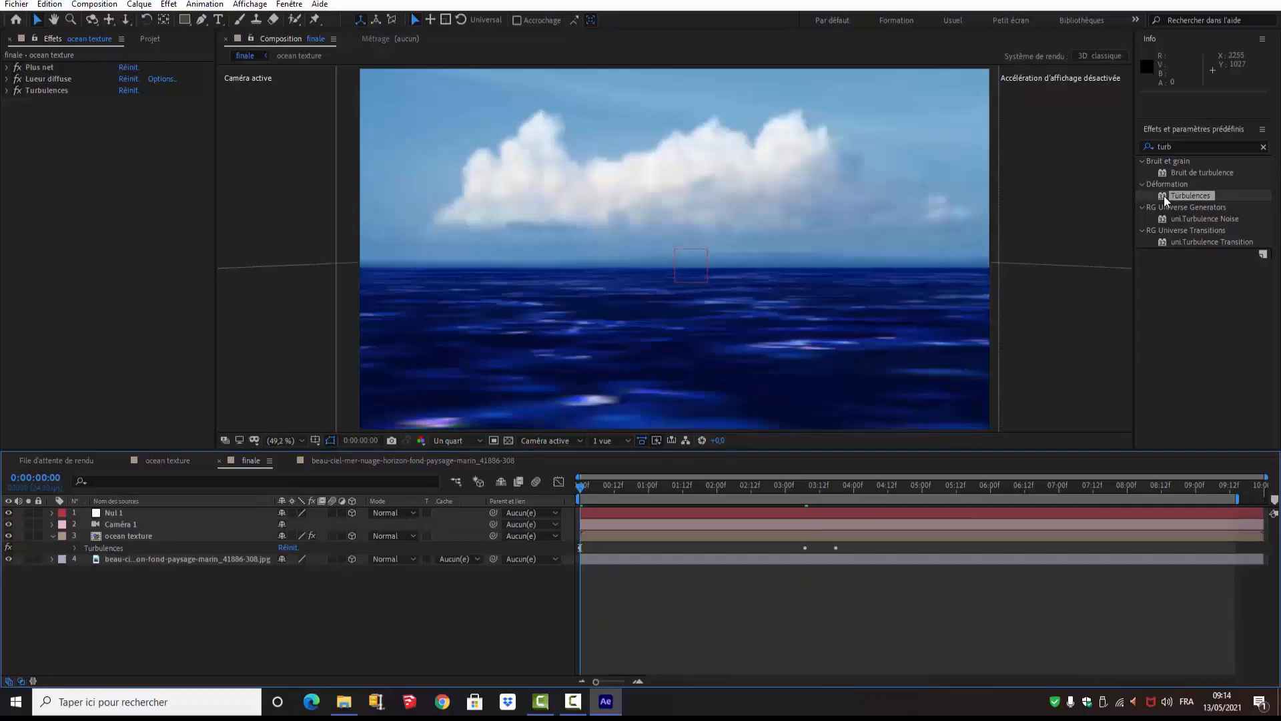
Apply a second Turbulences effect to the "ocean texture" layer with Quantité set to 40 and Taille set to 755
drag(1165, 199, 129, 542)
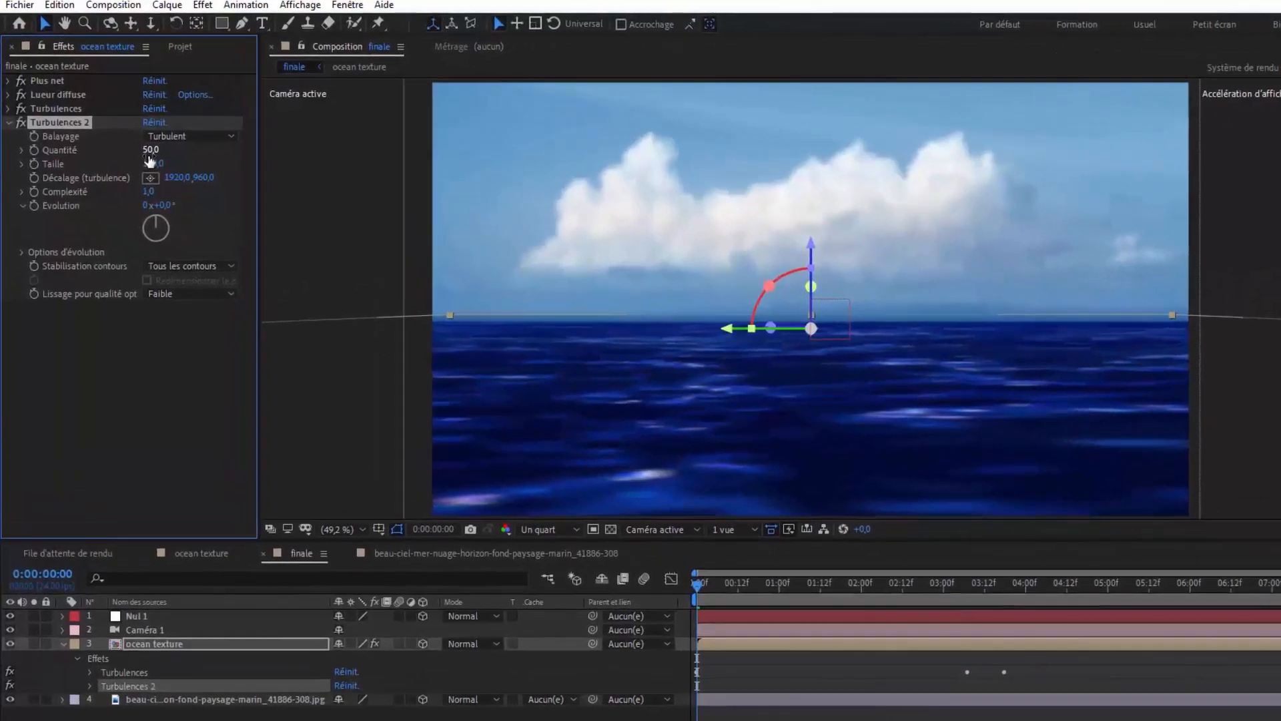
click(125, 125)
text(40)
click(74, 340)
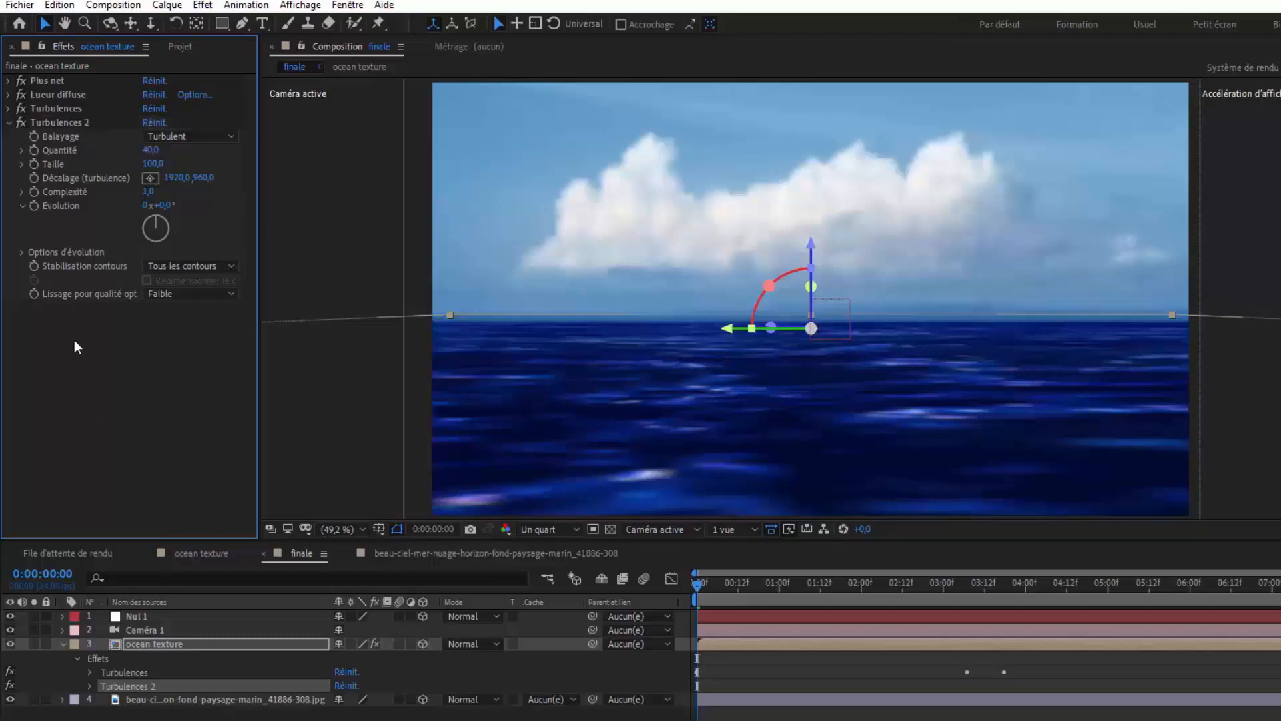
click(152, 165)
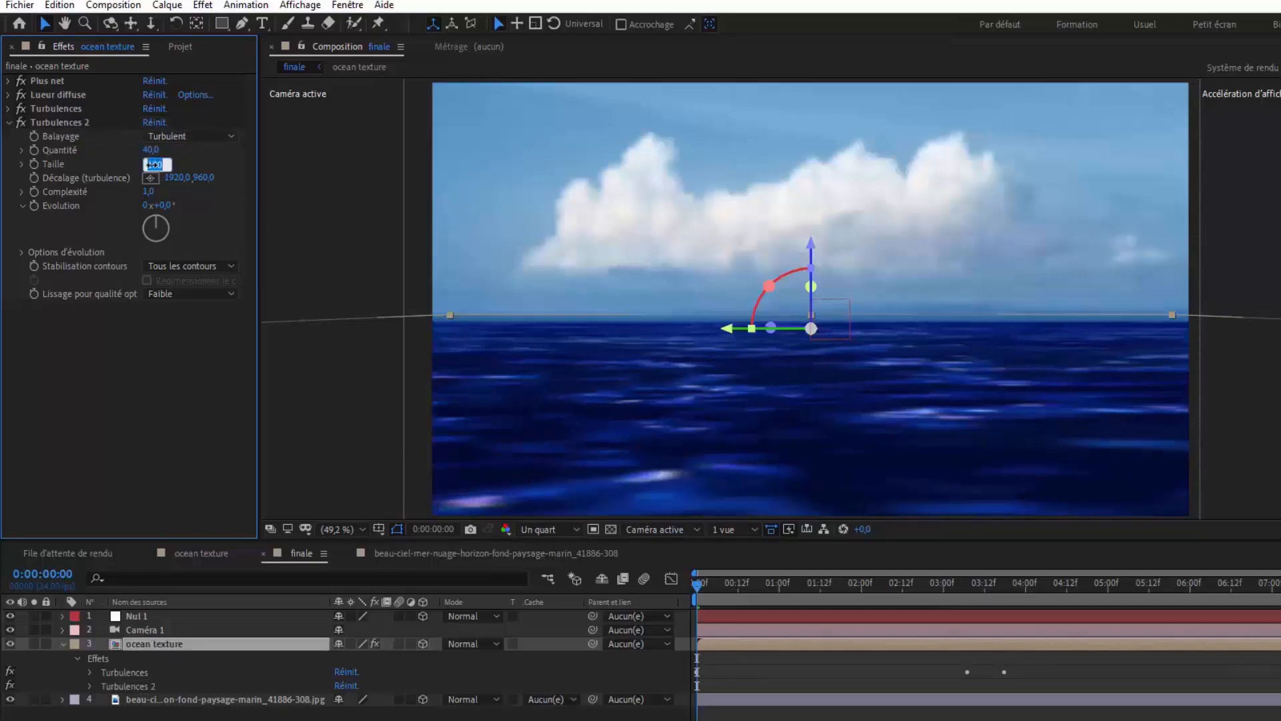
text(755)
click(169, 350)
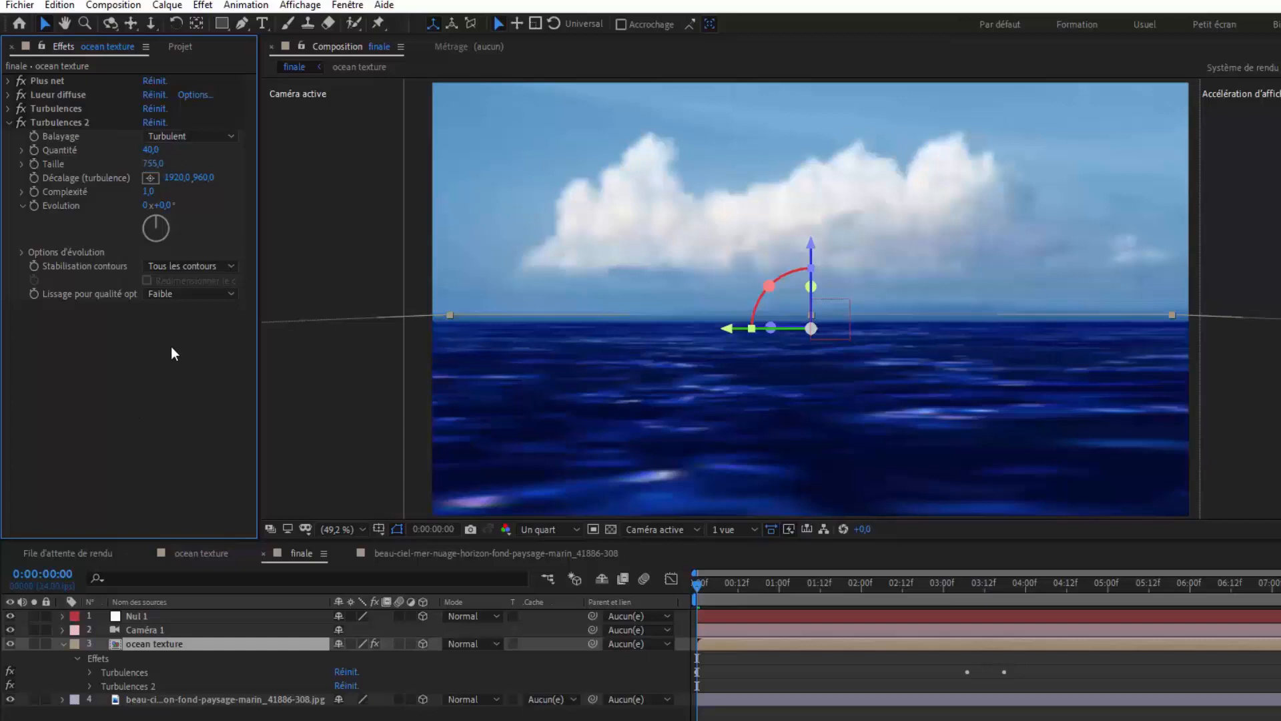
Set the Complexité of Turbulences 2 to 1,6 and its Générateur aléatoire under the evolution options to 20
click(156, 206)
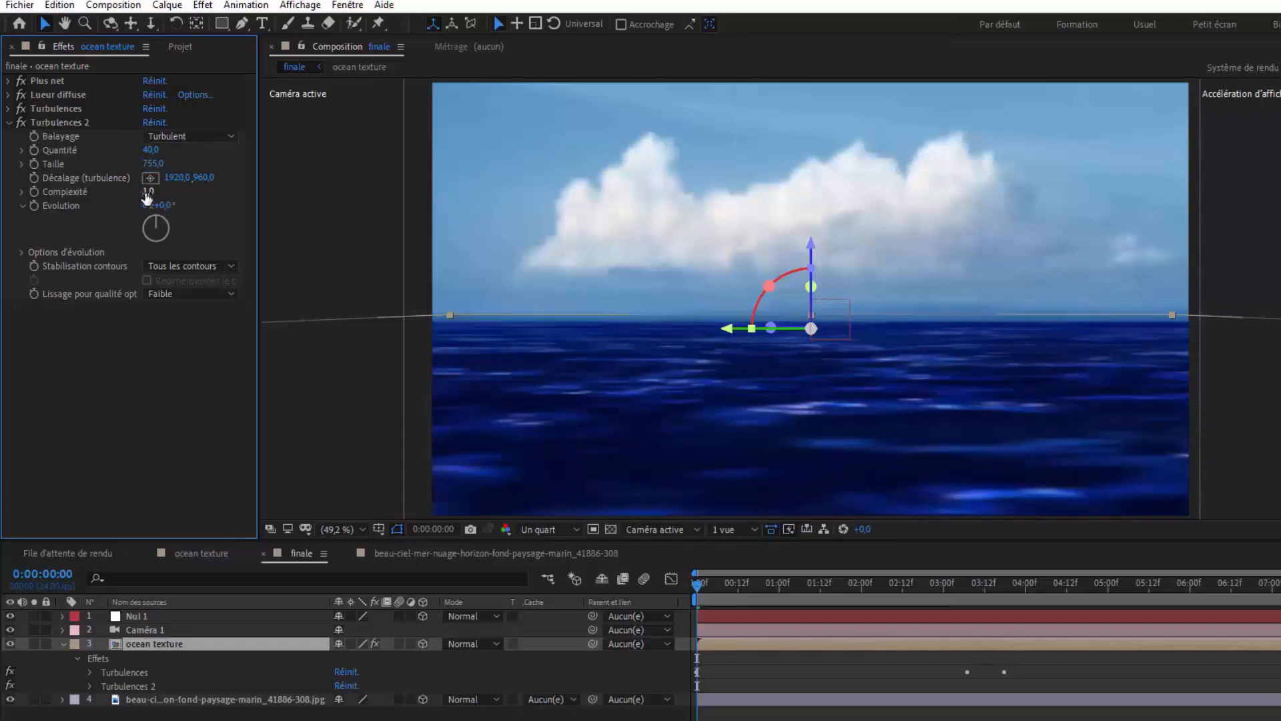
click(147, 192)
text(4)
text(,6)
key(Return)
click(21, 252)
click(37, 294)
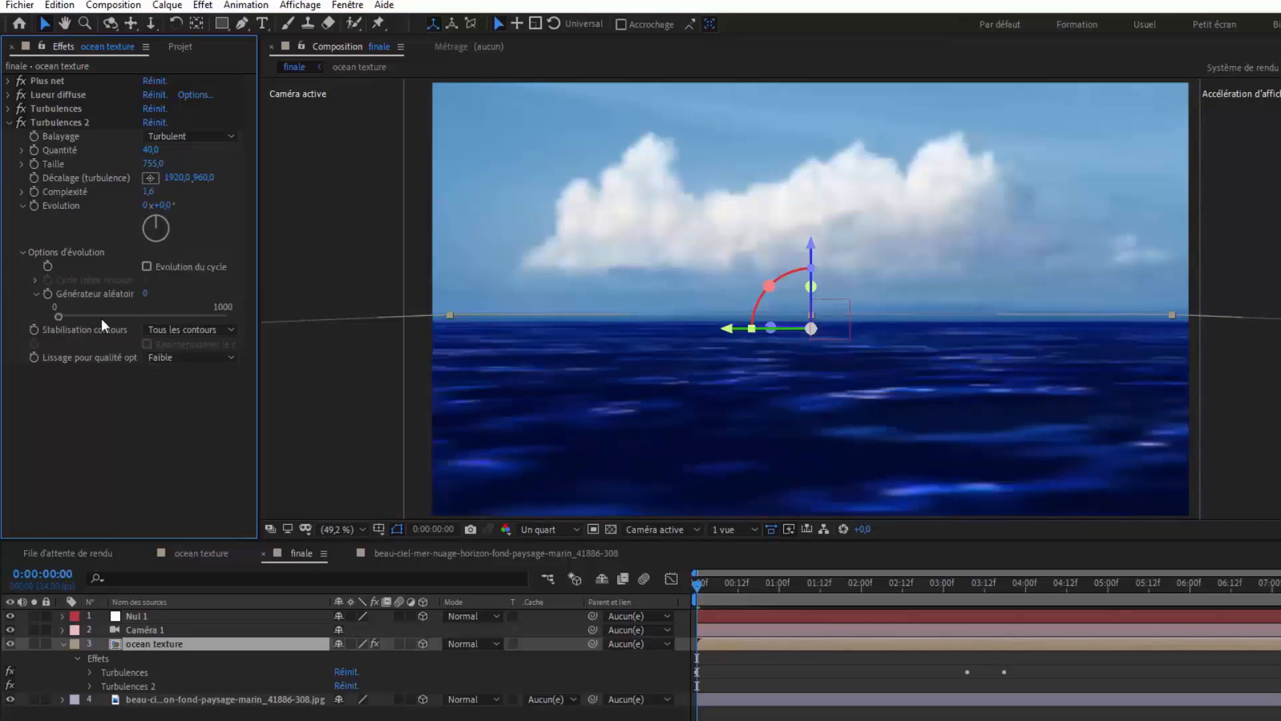
click(146, 295)
text(20)
key(Return)
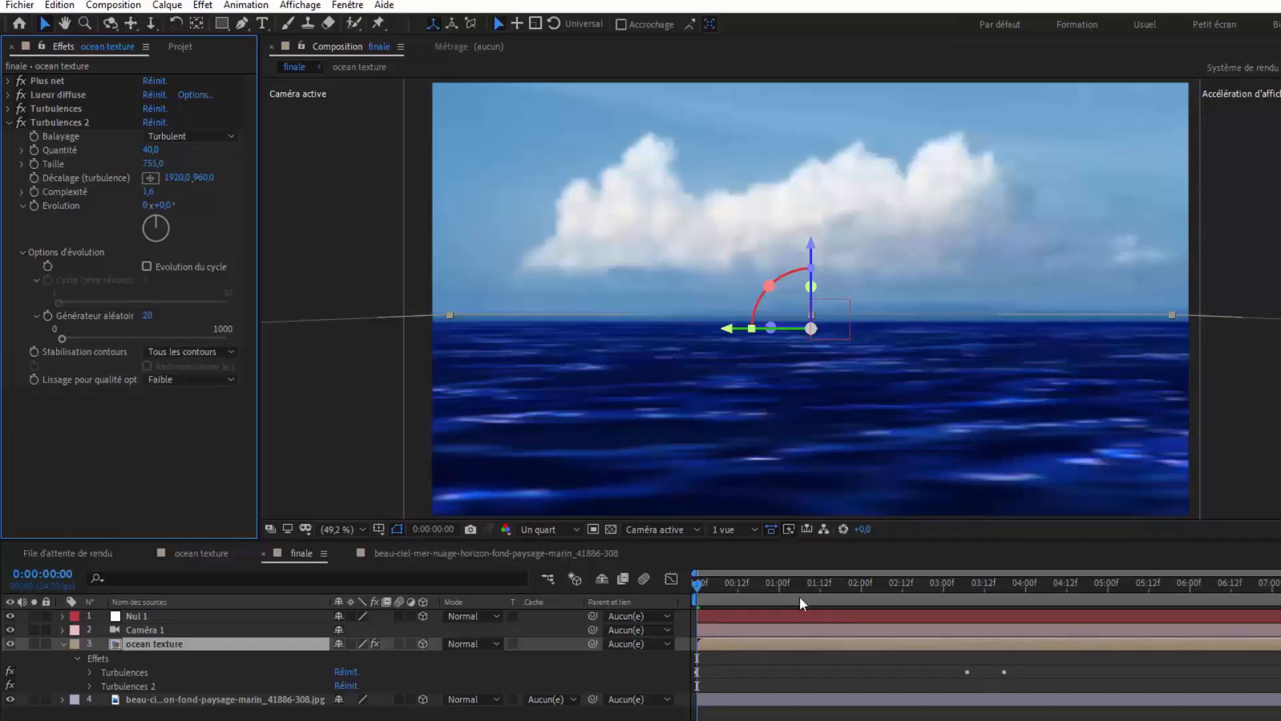
At 0:00:03:07, place the Turbulences 2 offset point on the foreground water at about 131, 922 and keyframe it
drag(800, 597, 963, 615)
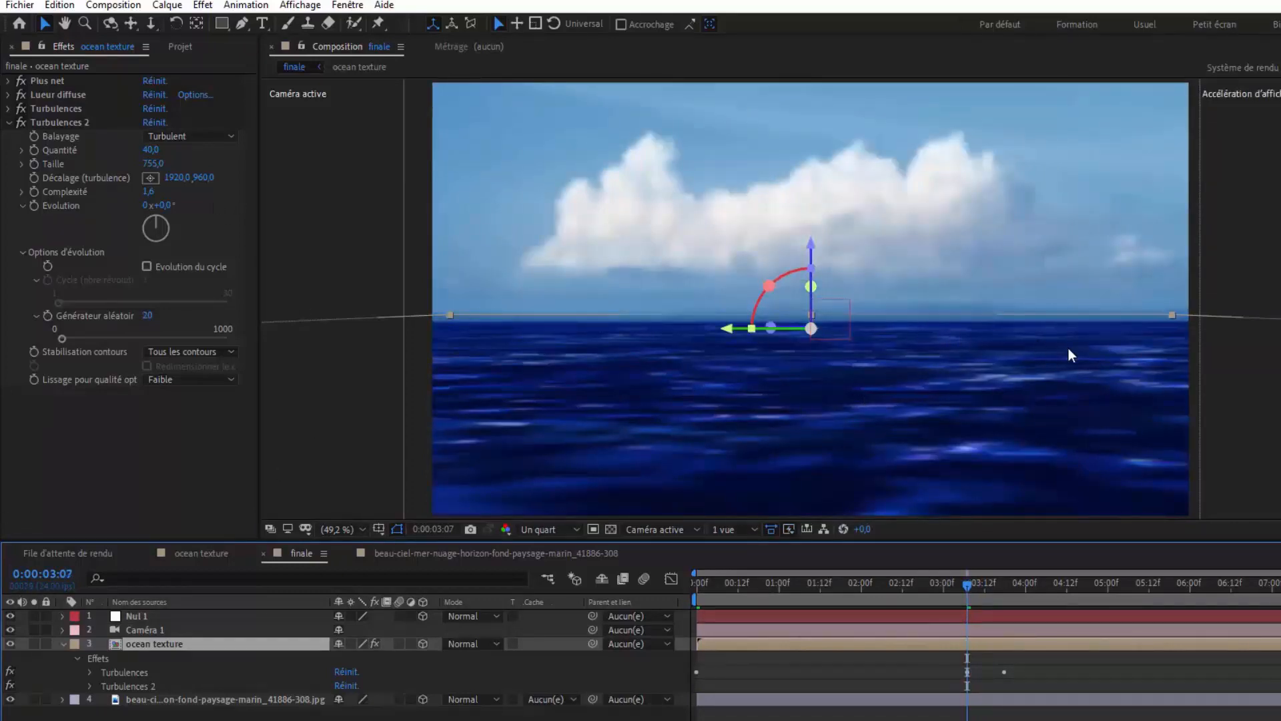
click(148, 179)
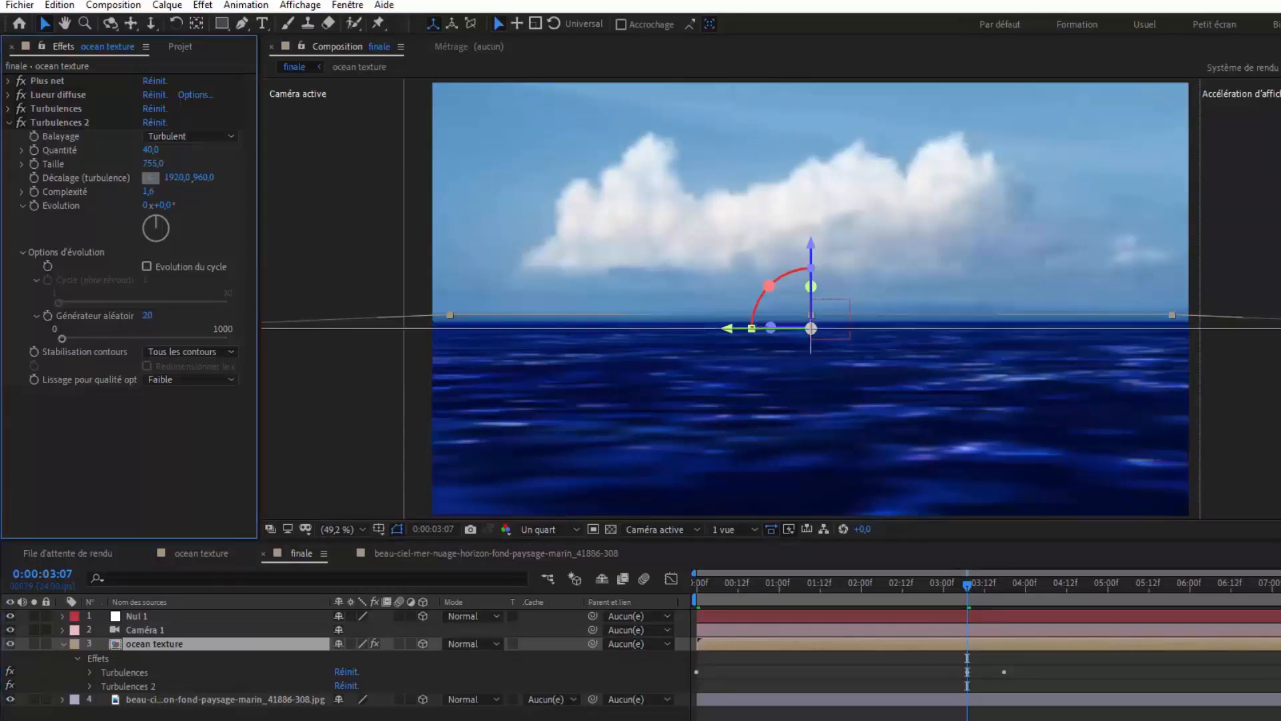
click(829, 377)
drag(829, 376, 644, 474)
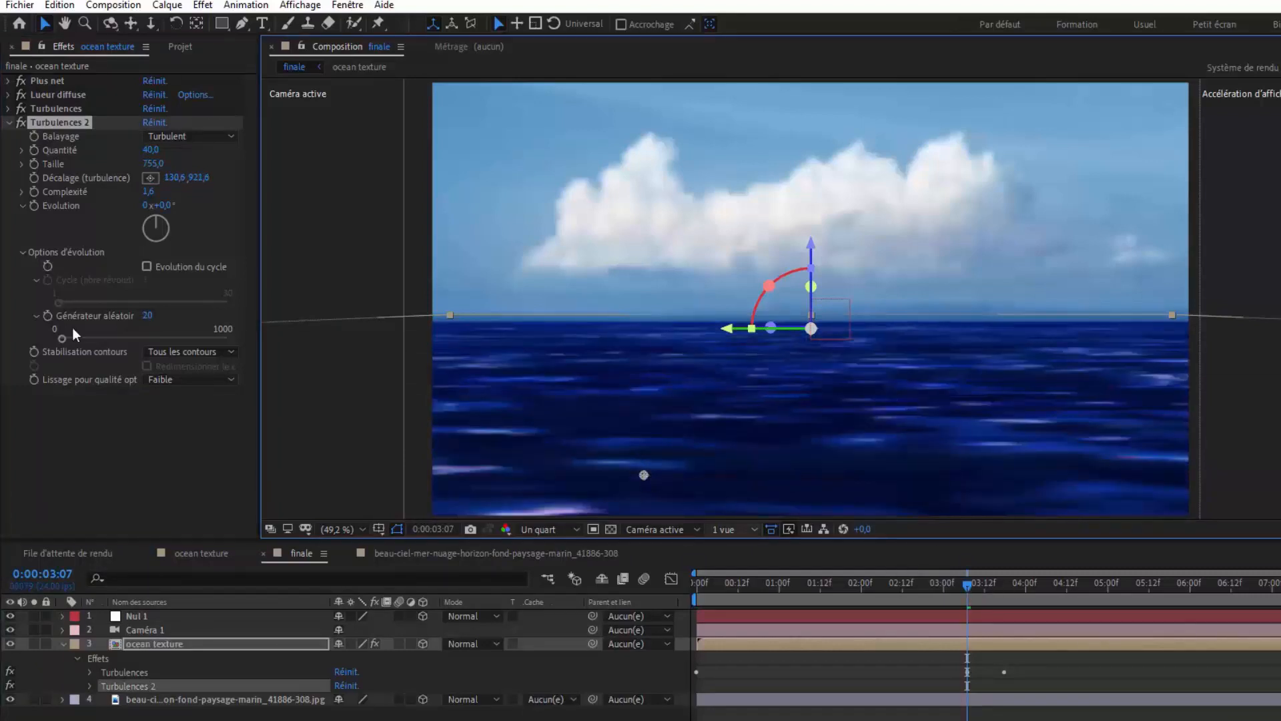
click(31, 171)
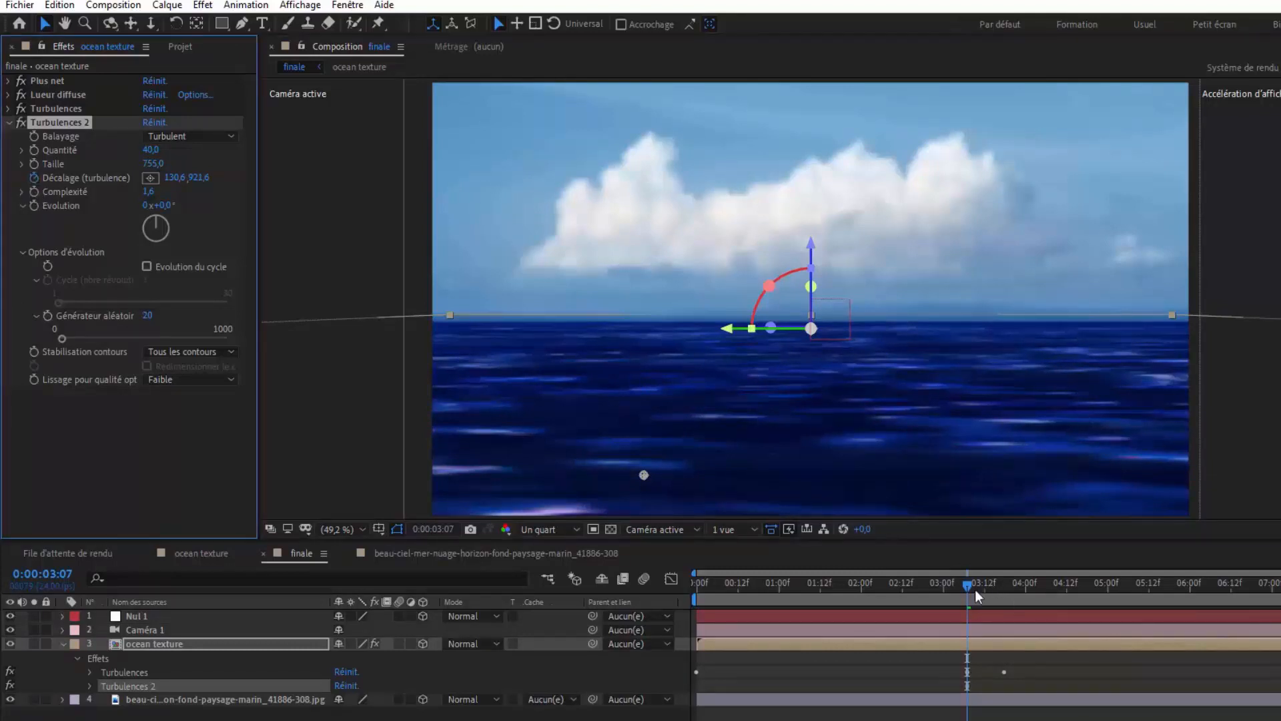
At 0:00:00:00, keyframe the Turbulences 2 offset point just below the horizon at about 1409, 975 and scrub through the motion
drag(969, 586, 810, 587)
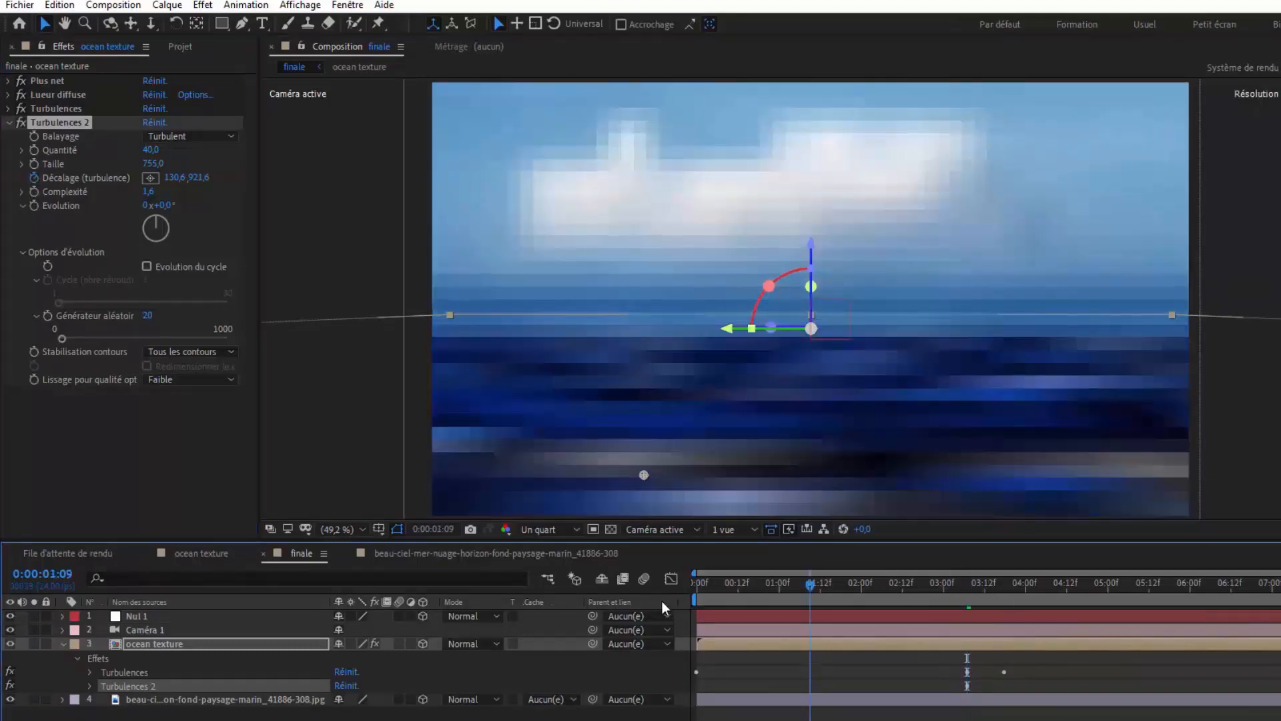
key(Home)
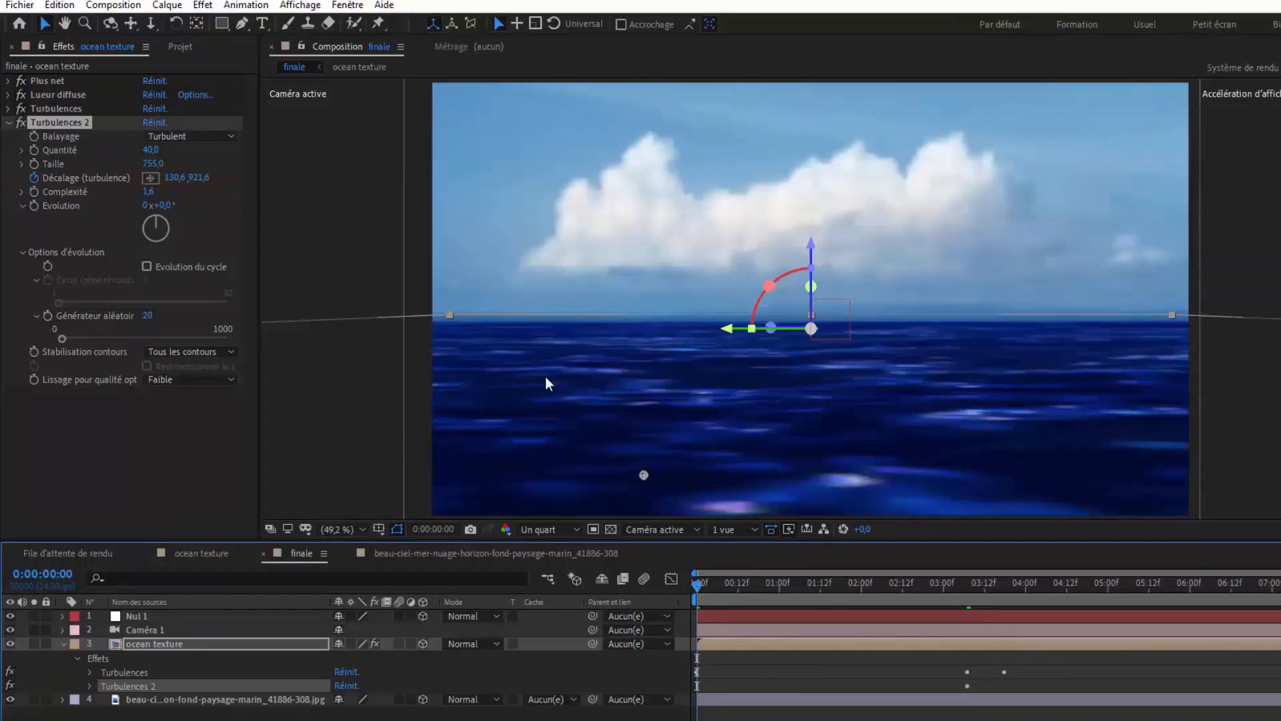
click(151, 178)
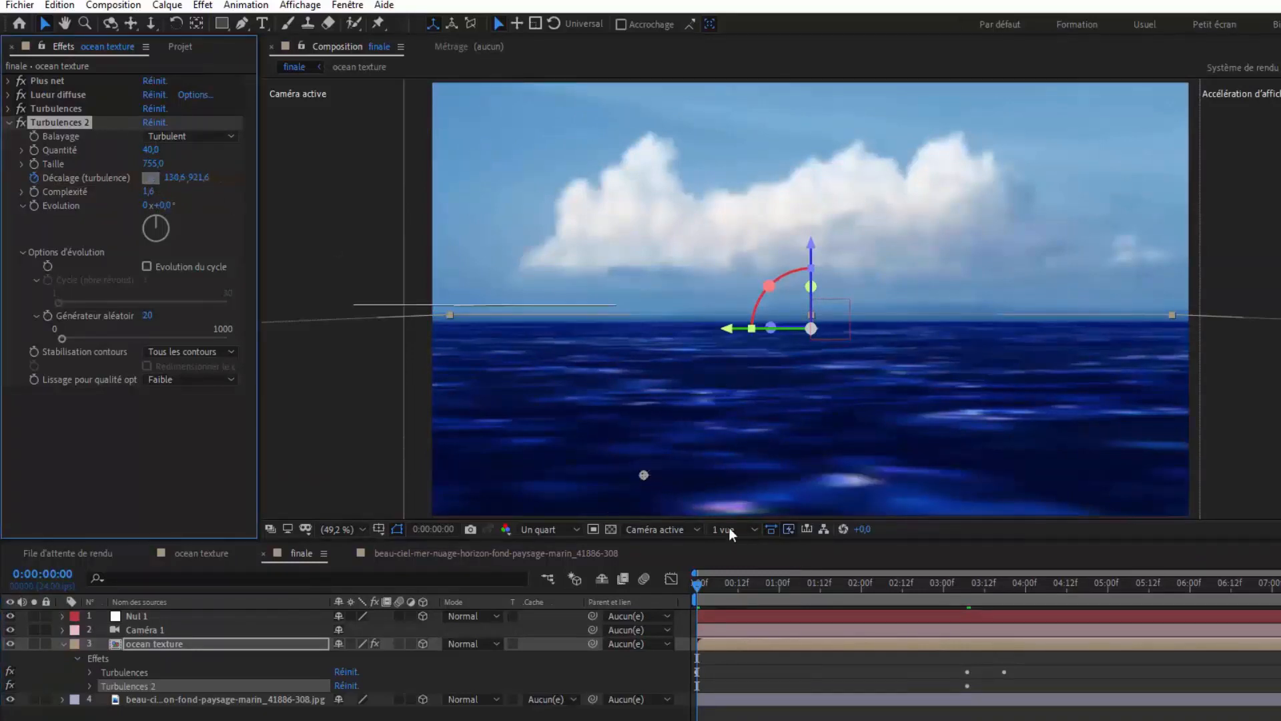
click(821, 340)
mouse_move(820, 339)
mouse_down()
mouse_move(809, 338)
mouse_move(824, 337)
mouse_up()
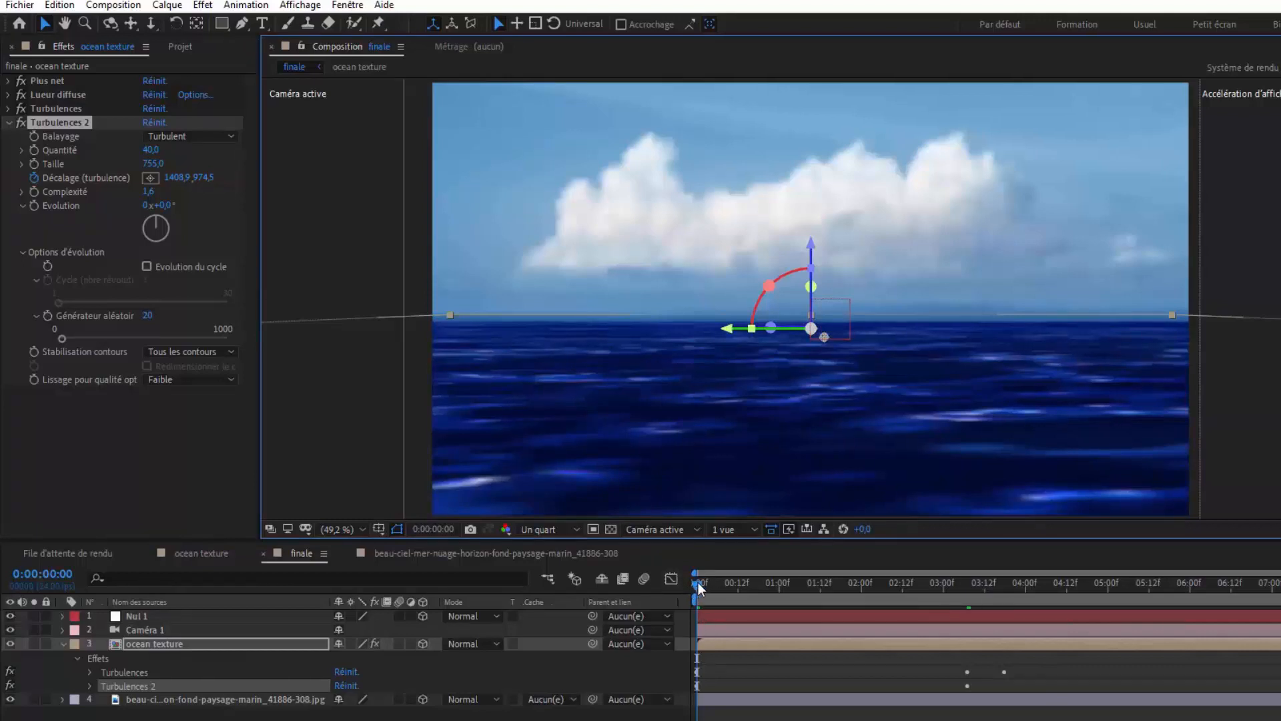
drag(698, 582, 981, 627)
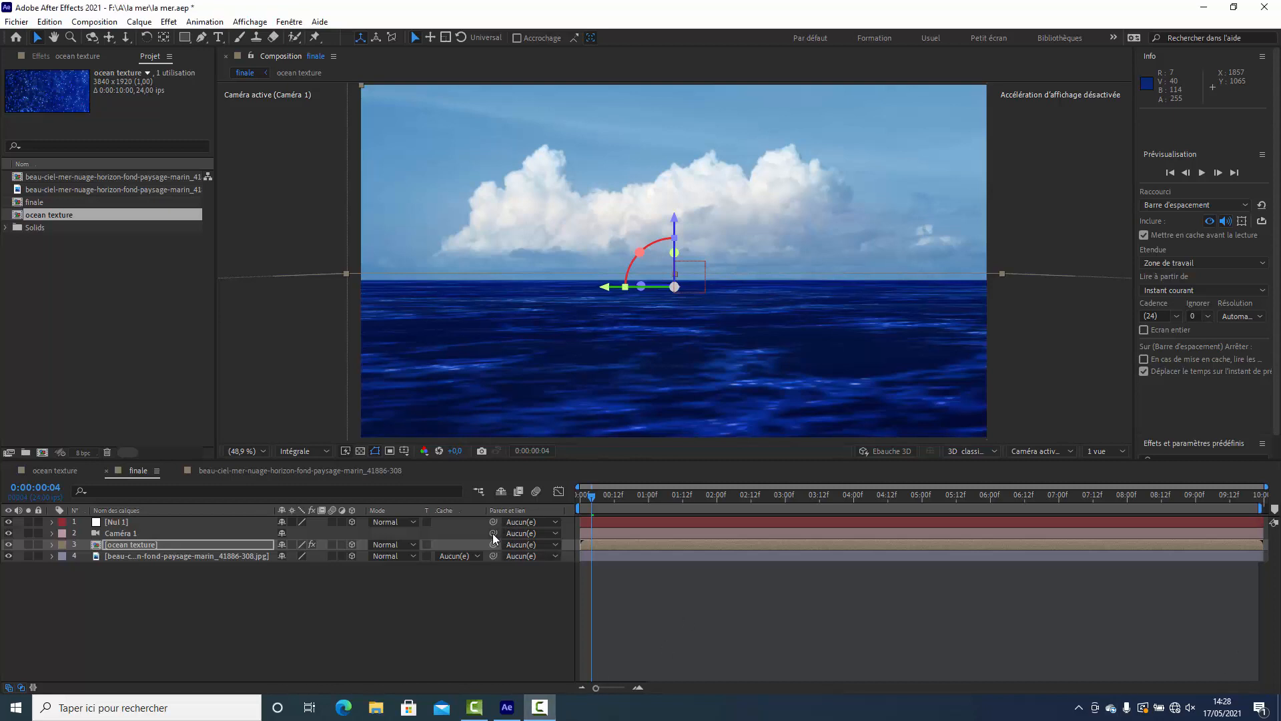
Parent Caméra 1 to Nul 1 and keyframe the null's Position at 0:00:00:00
drag(492, 534, 162, 521)
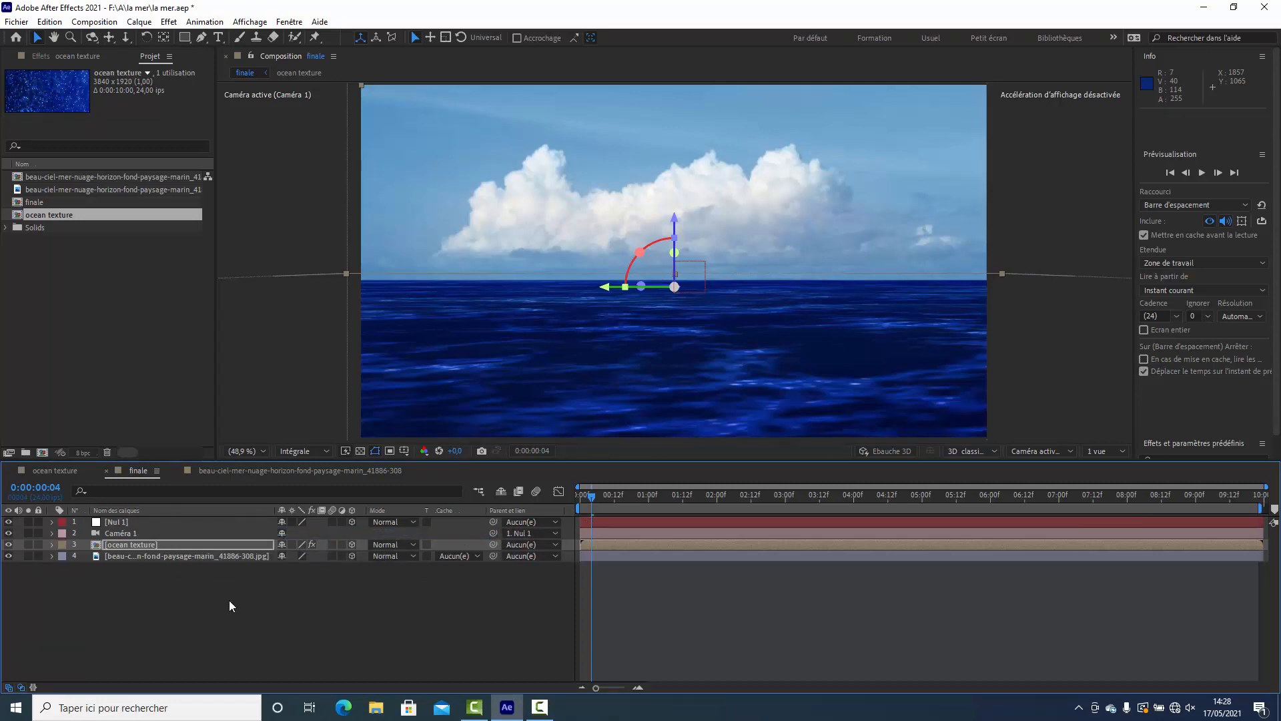
click(128, 522)
key(p)
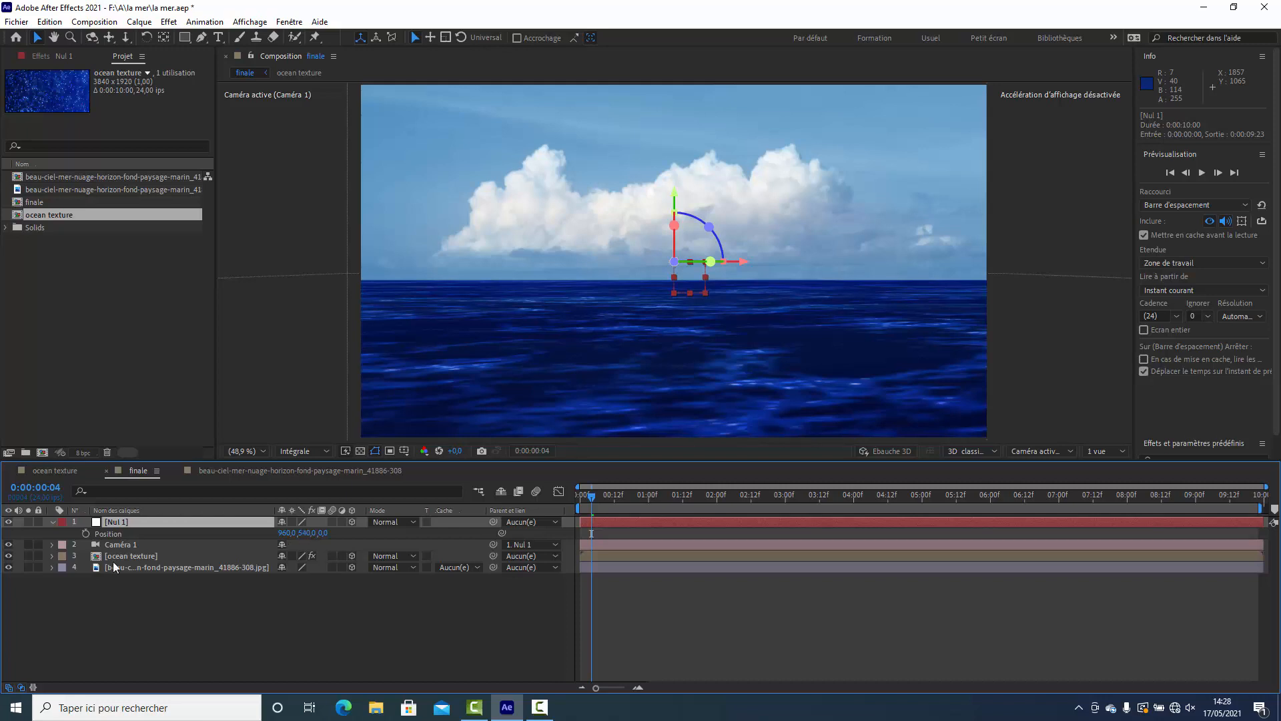
click(87, 532)
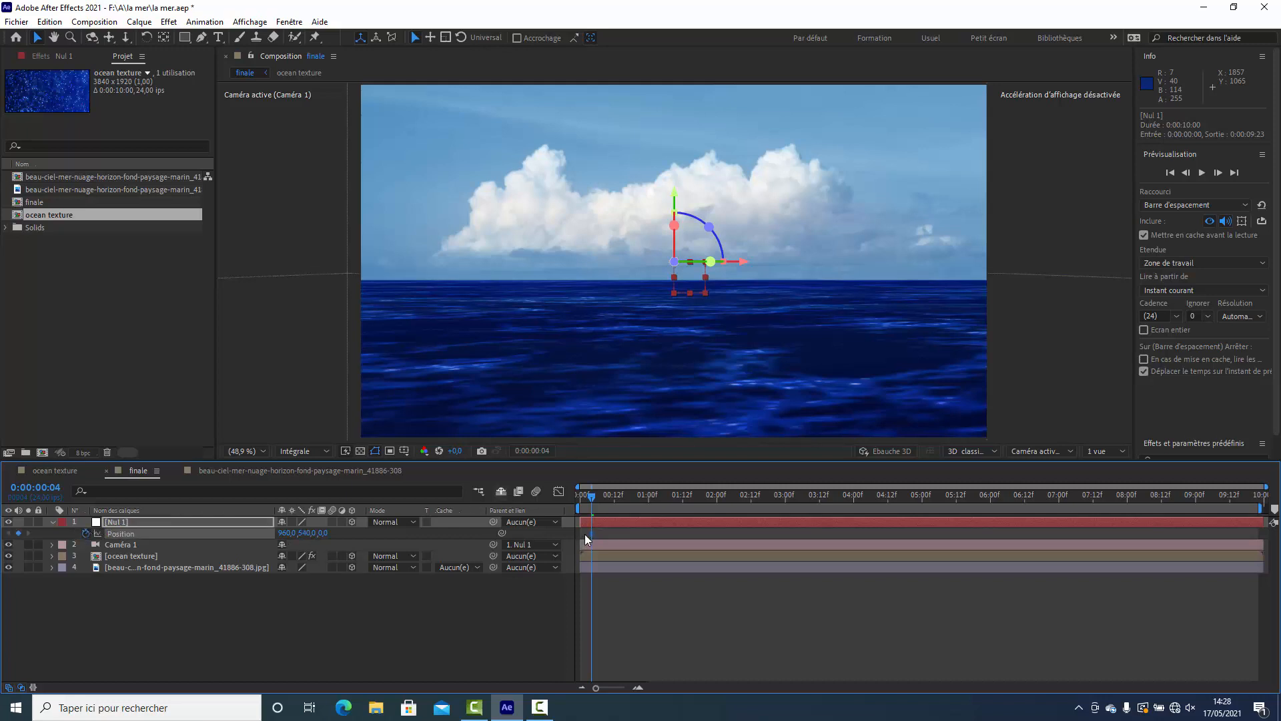
drag(592, 532, 686, 496)
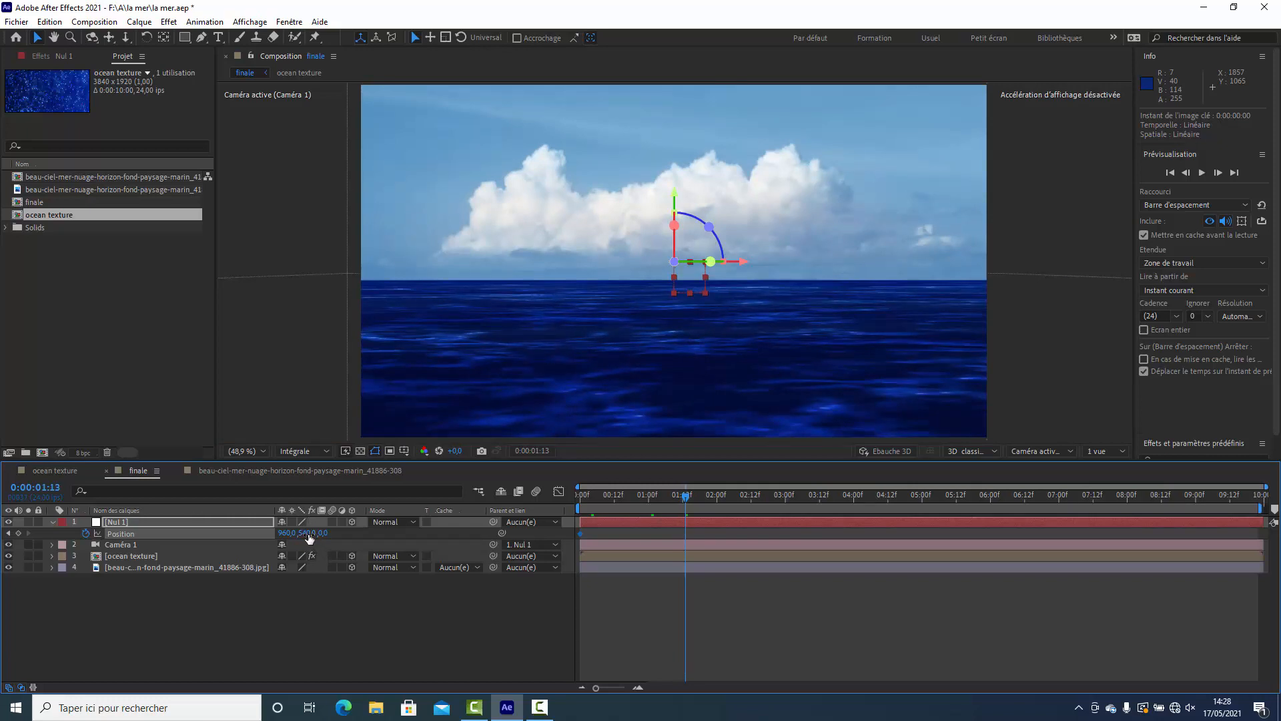
Set the Position of Nul 1 to 960, 566, 0 at 0:00:01:13 and copy its first keyframe to 0:00:02:23
drag(309, 533, 333, 528)
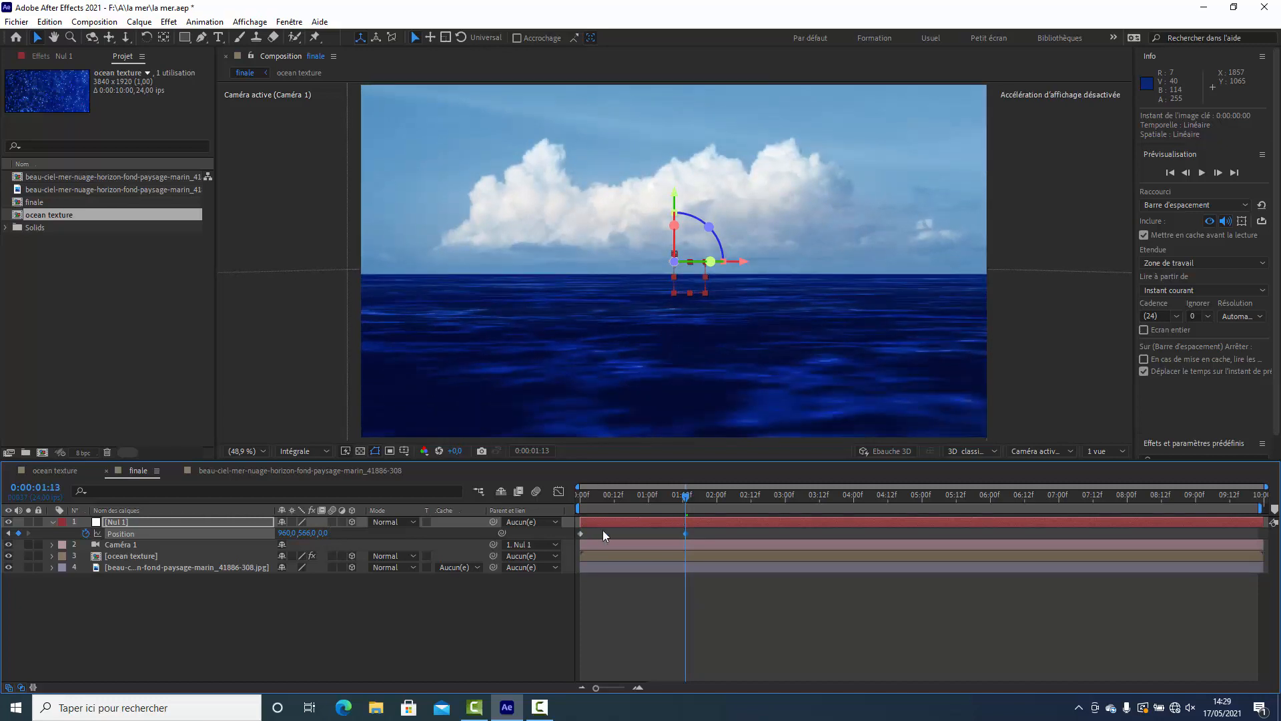
click(582, 534)
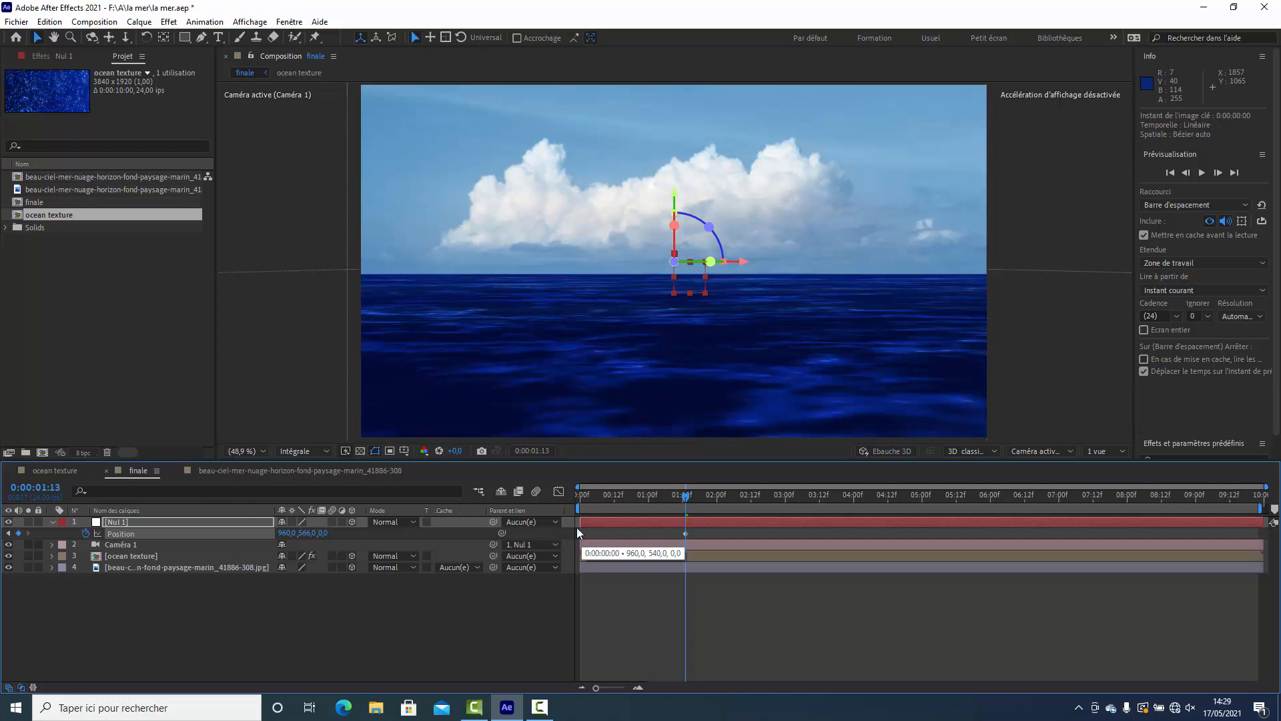
click(58, 26)
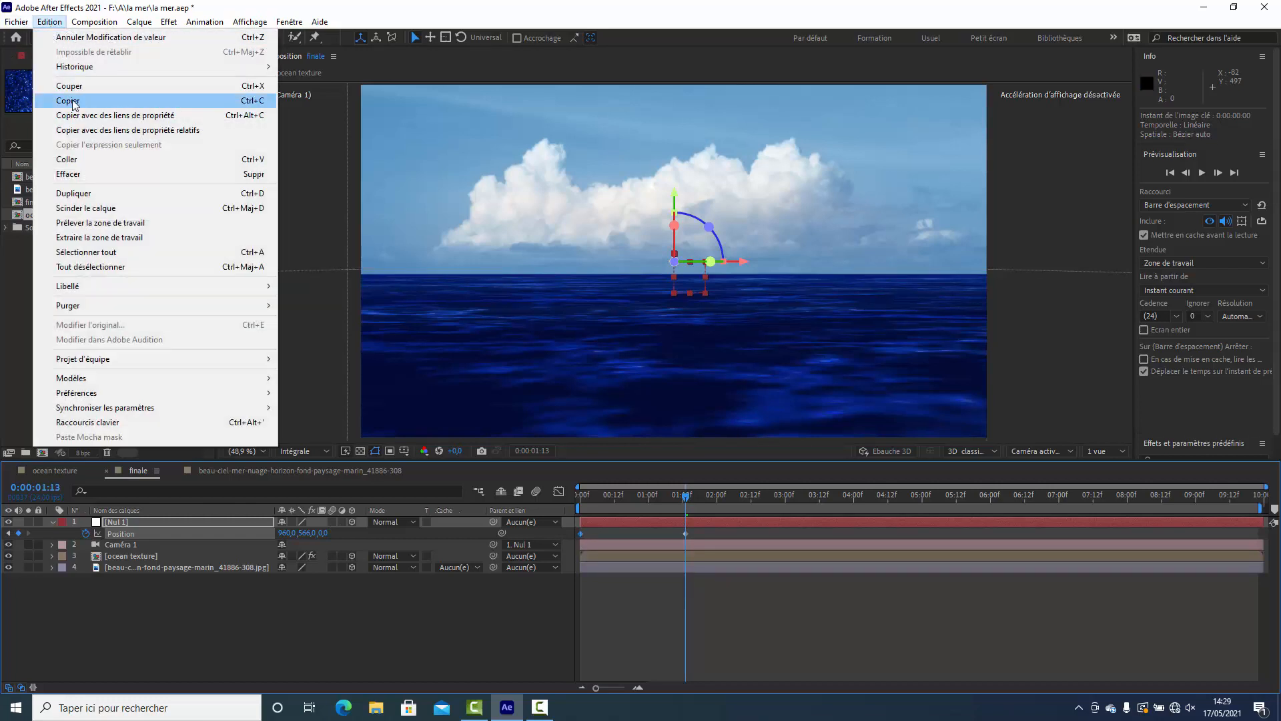
click(74, 104)
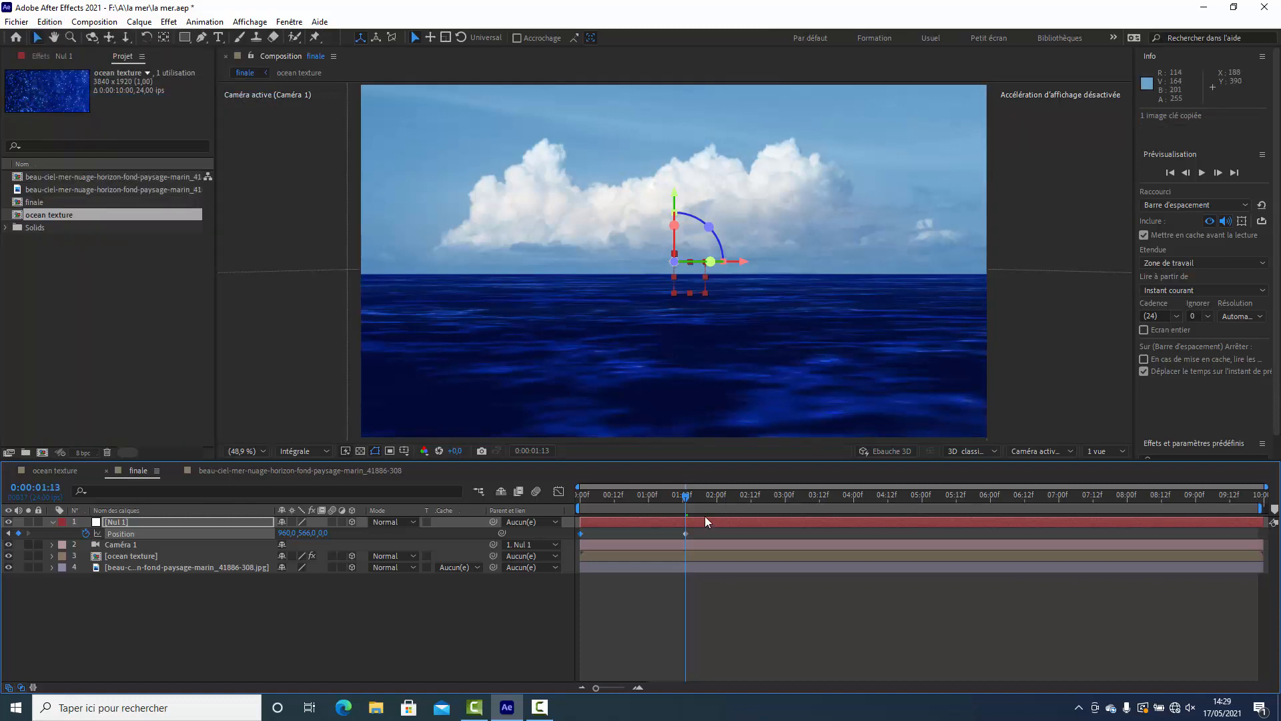
mouse_move(780, 502)
mouse_down()
mouse_move(814, 498)
mouse_move(785, 498)
mouse_up()
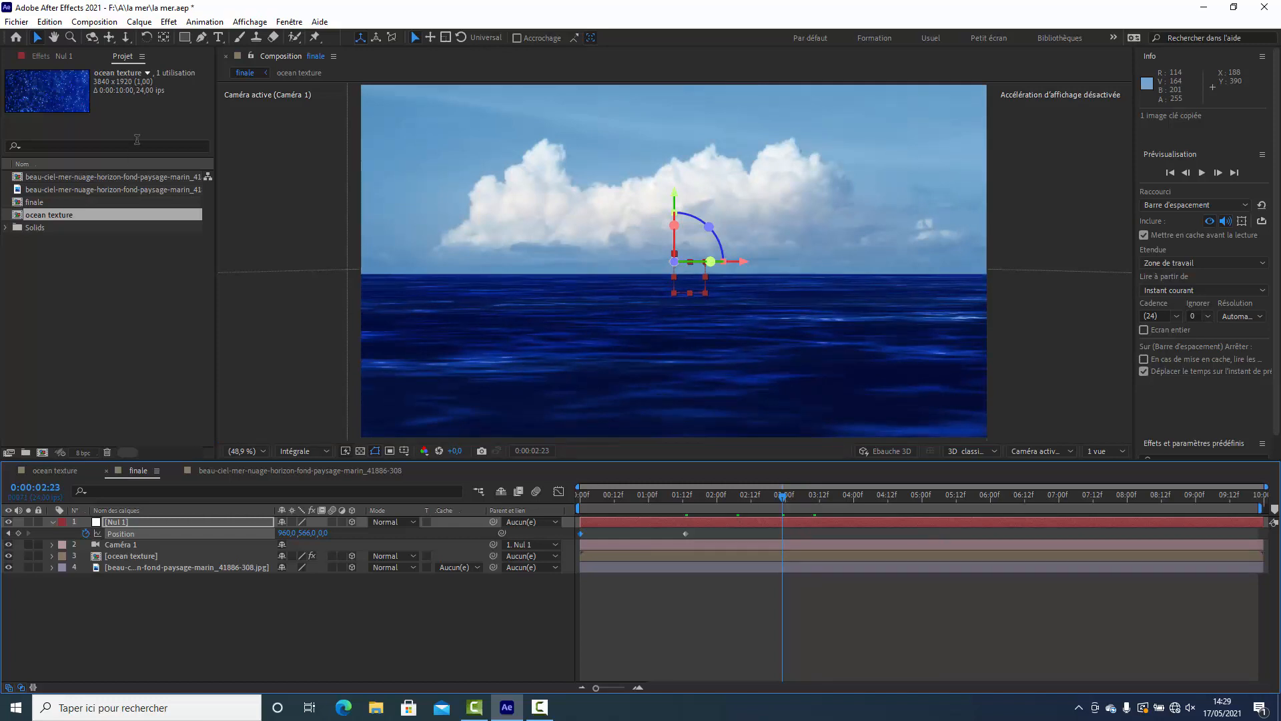
key(ctrl+v)
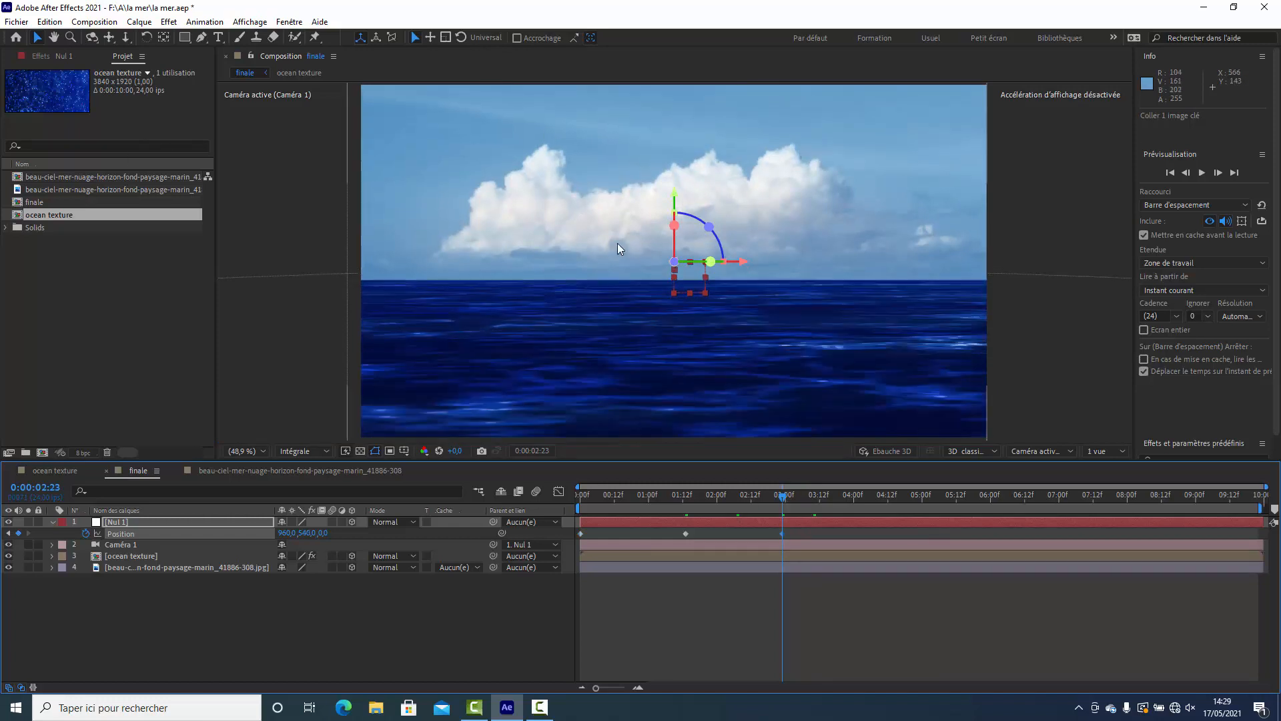
drag(623, 502, 767, 531)
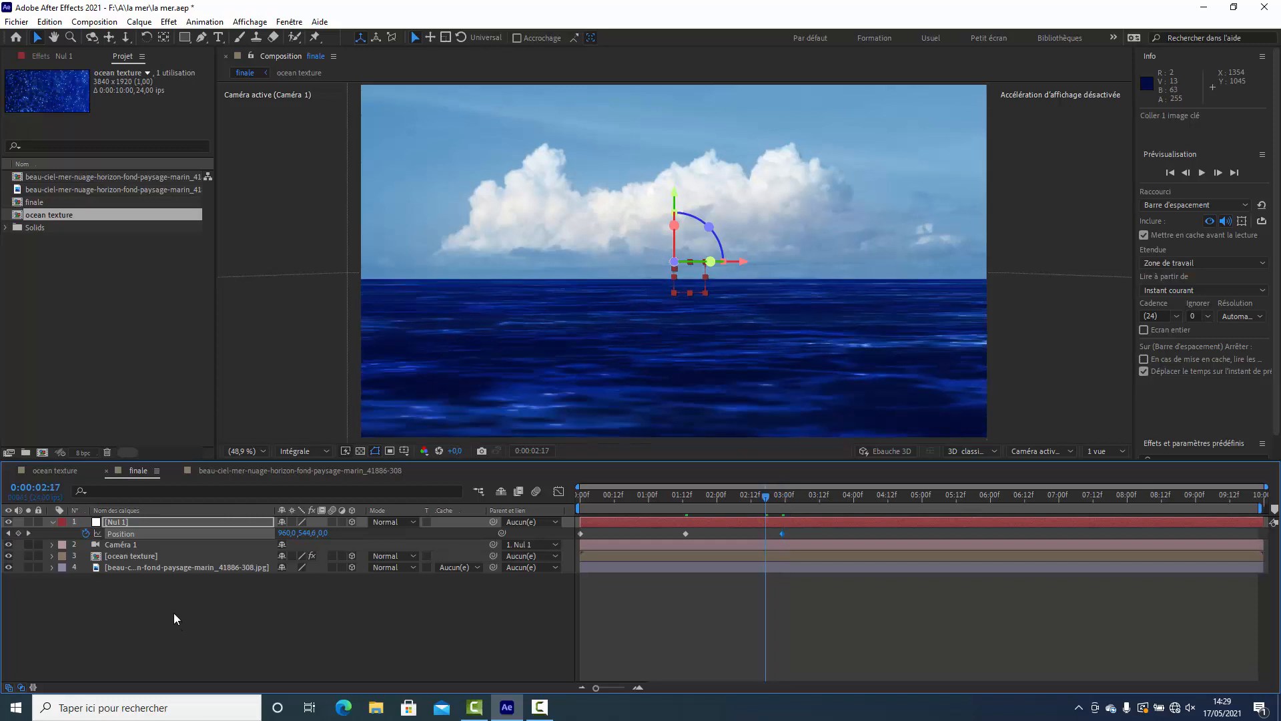
Add the expression loopOutDuration(type = "cycle", duration = 0) to the Position of Nul 1 and preview the bobbing from 0:00:00:00
click(91, 527)
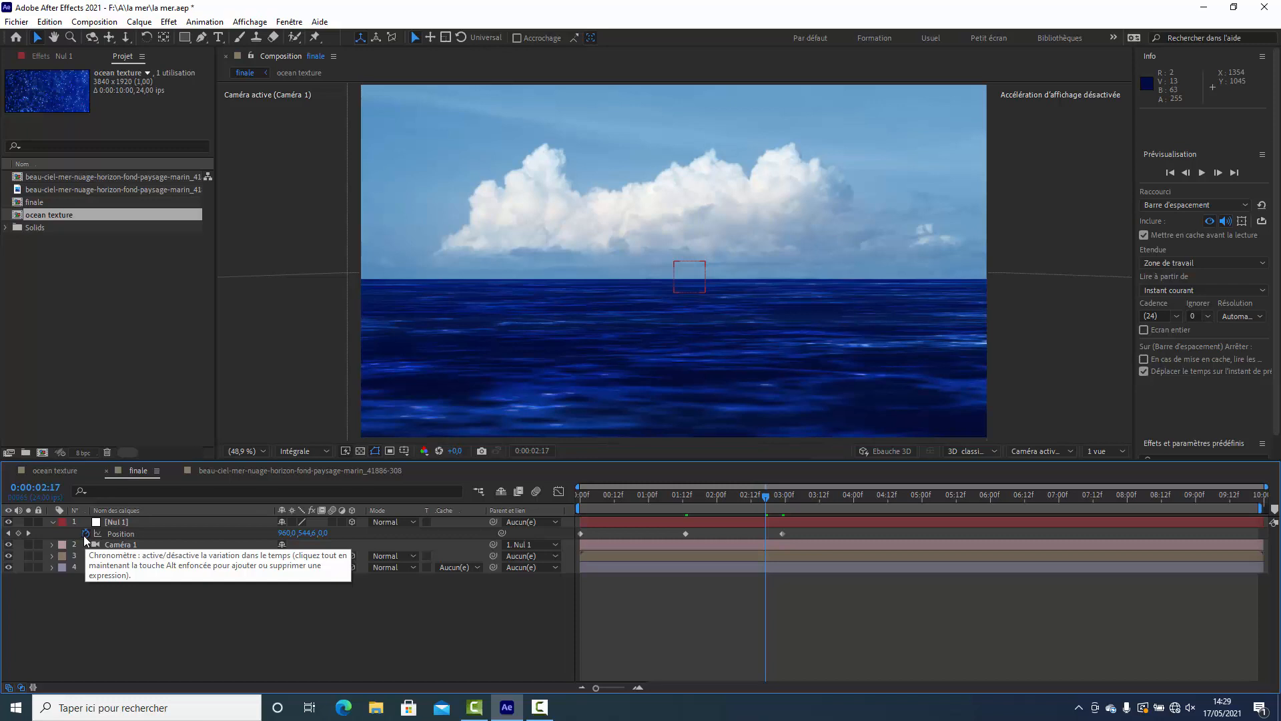
alt+click(85, 534)
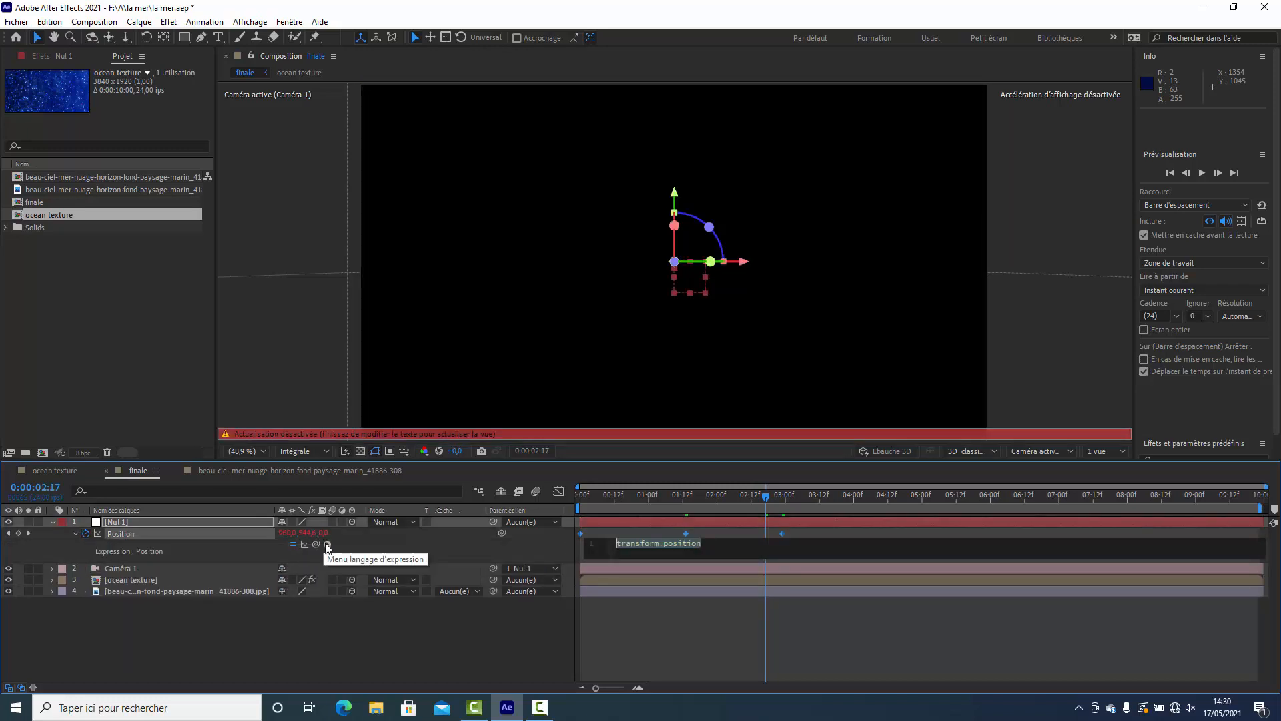
click(327, 545)
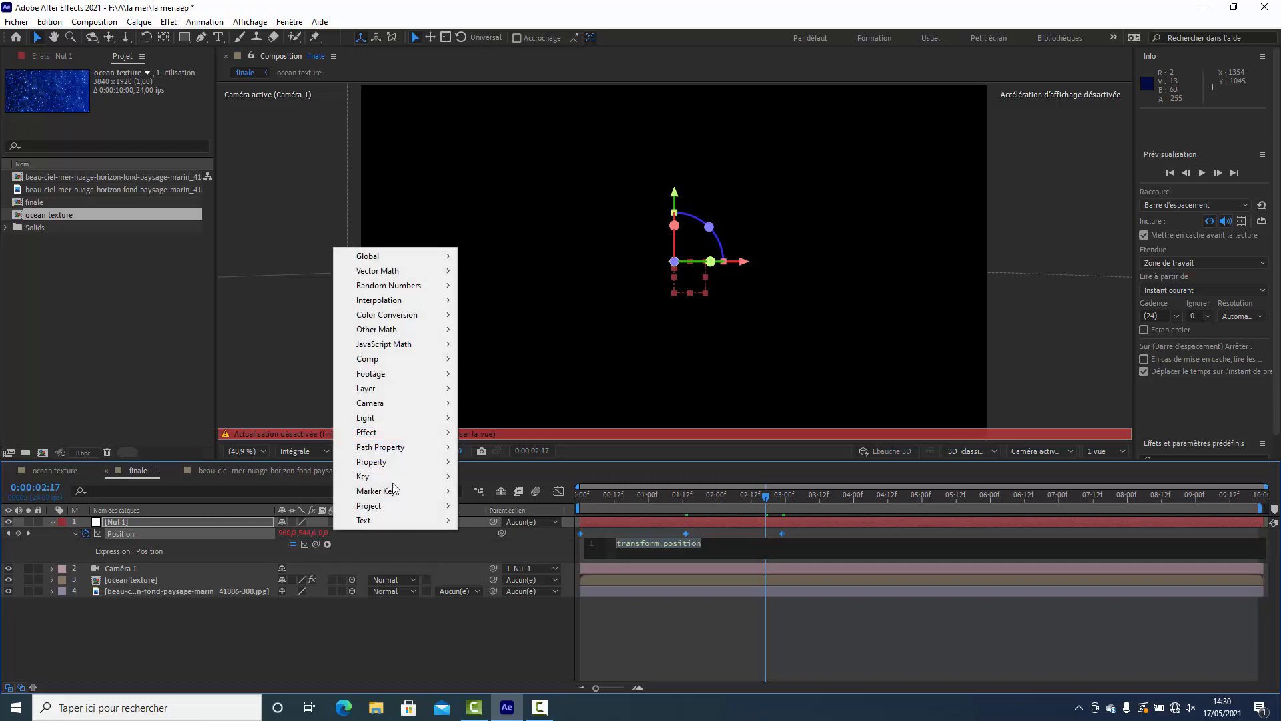
mouse_move(385, 454)
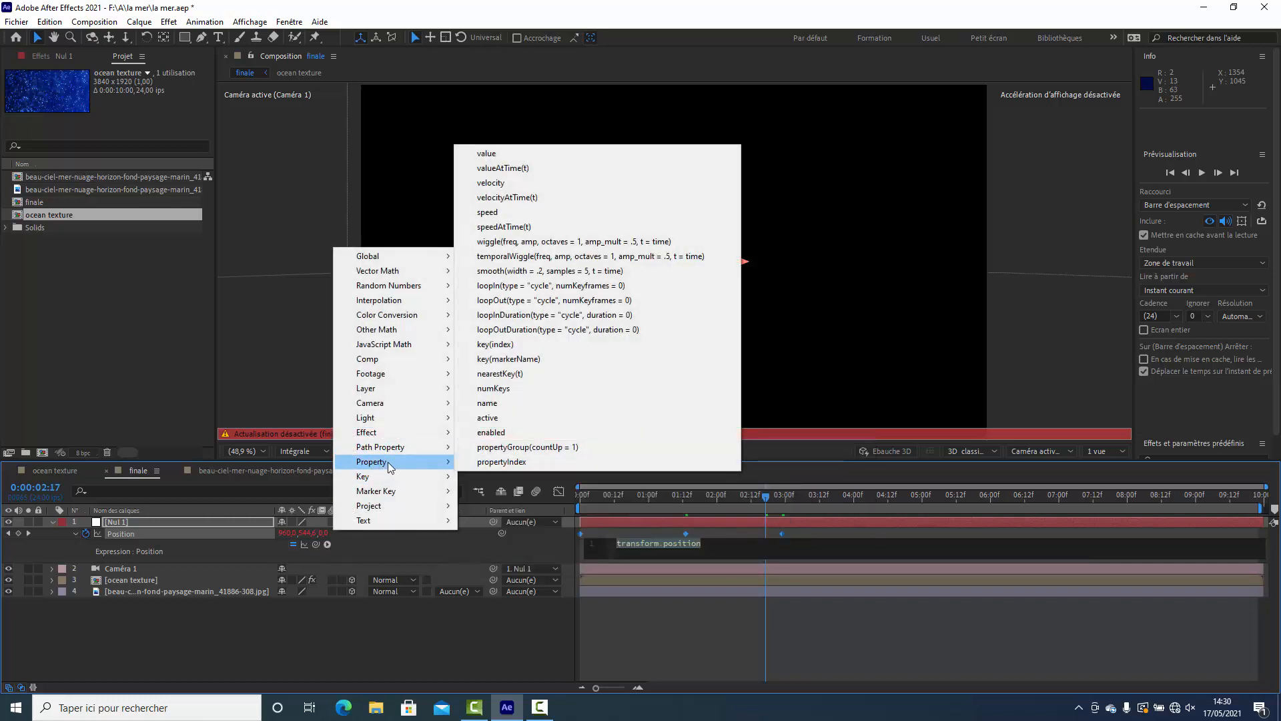
click(496, 330)
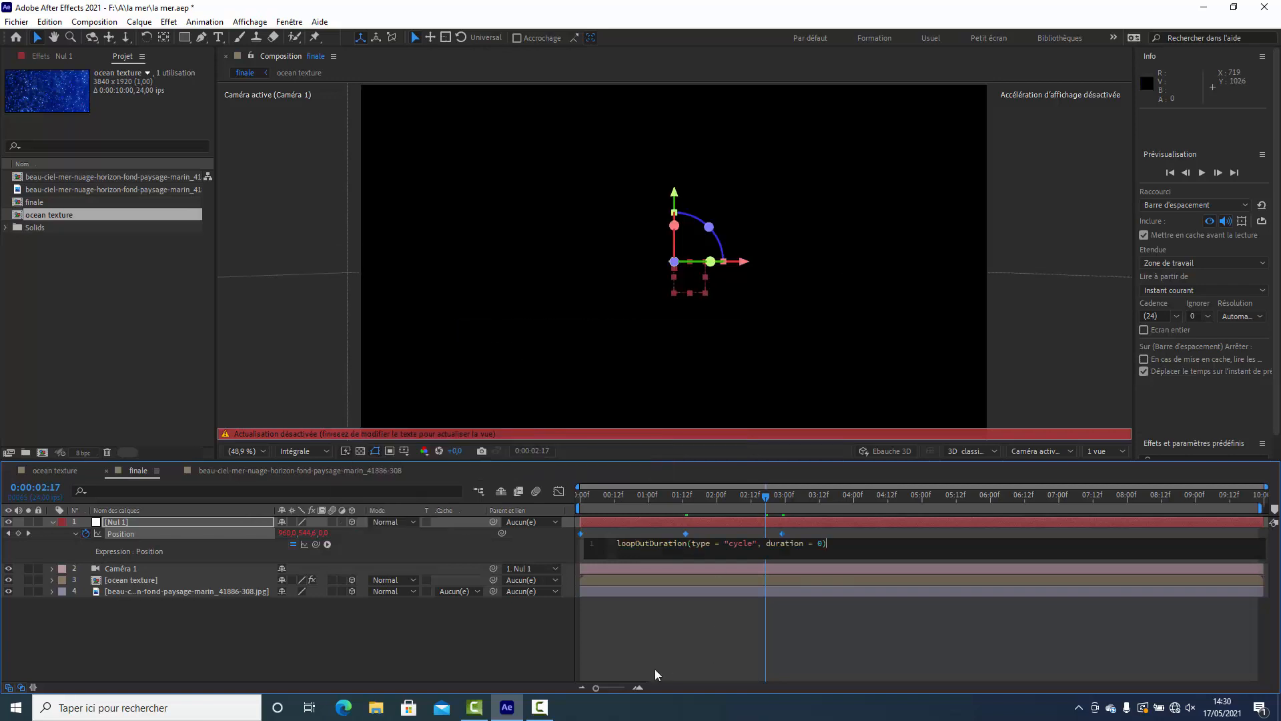
click(502, 649)
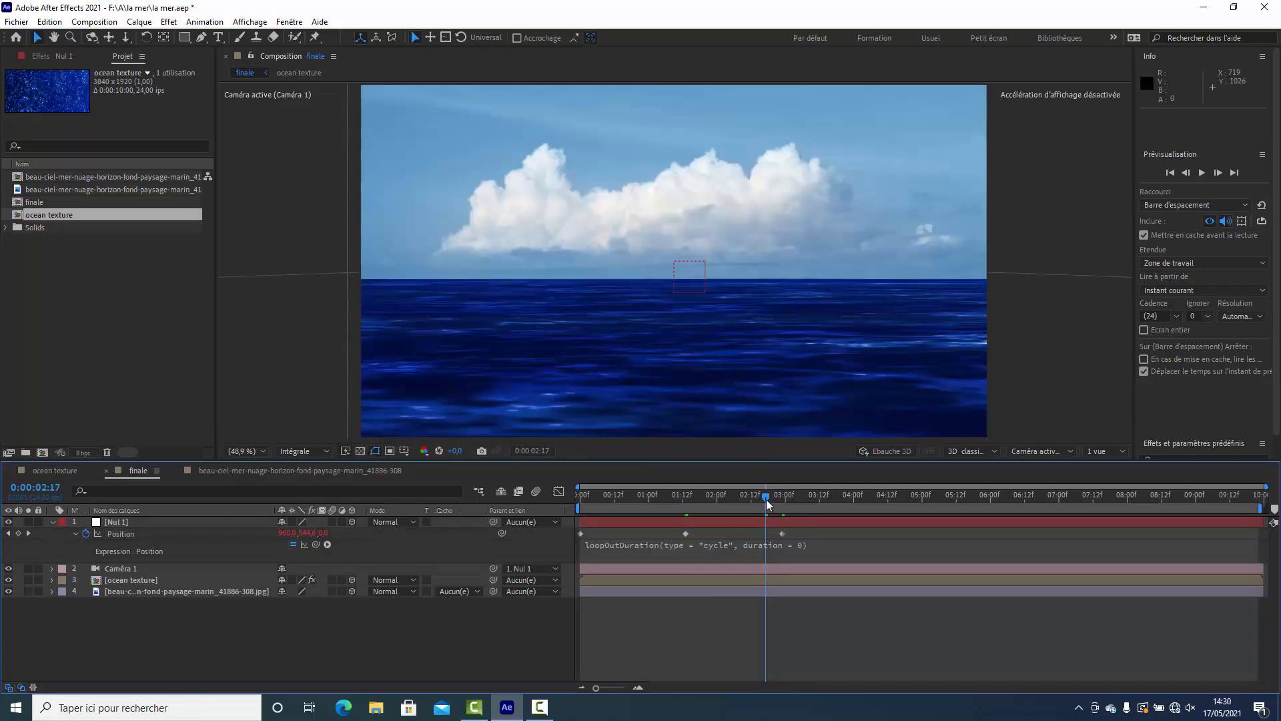
drag(768, 500, 579, 500)
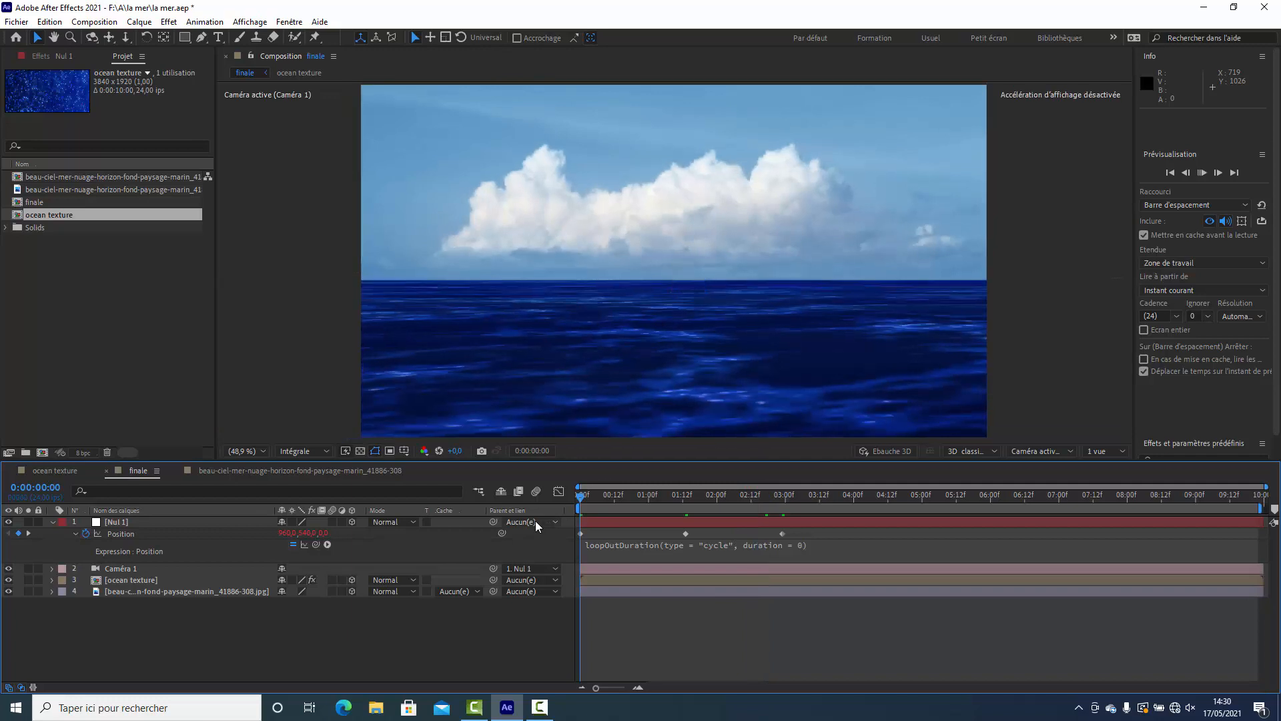
key(space)
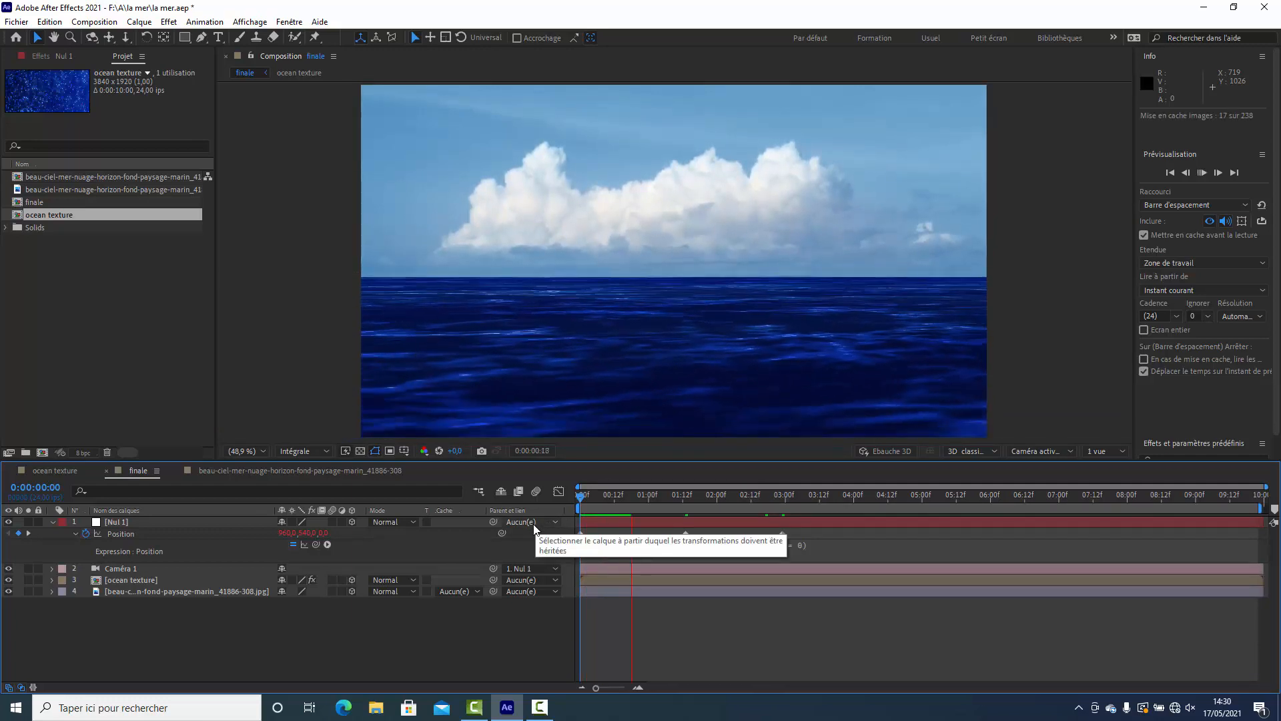
key(space)
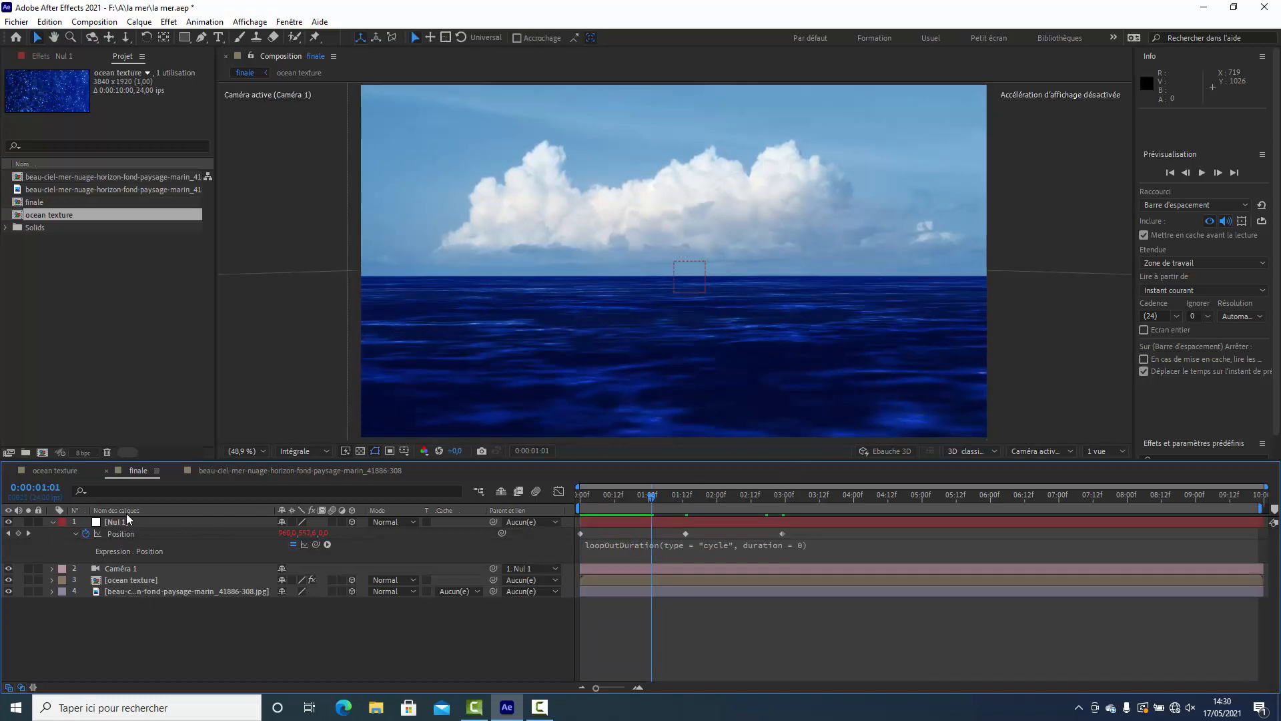
Keyframe the Rotation Z of Nul 1 at 0:00:00:00 and set it to 0,6° at 0:00:01:13
key(shift+r)
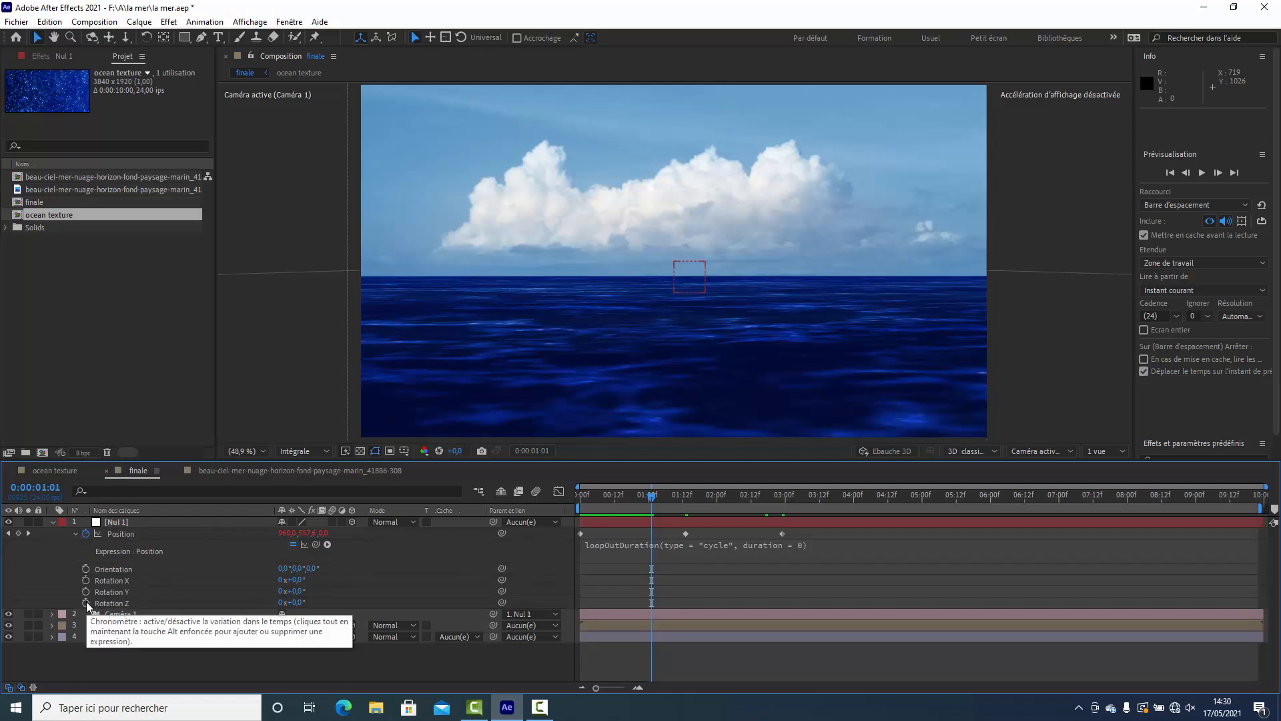
drag(652, 497, 555, 522)
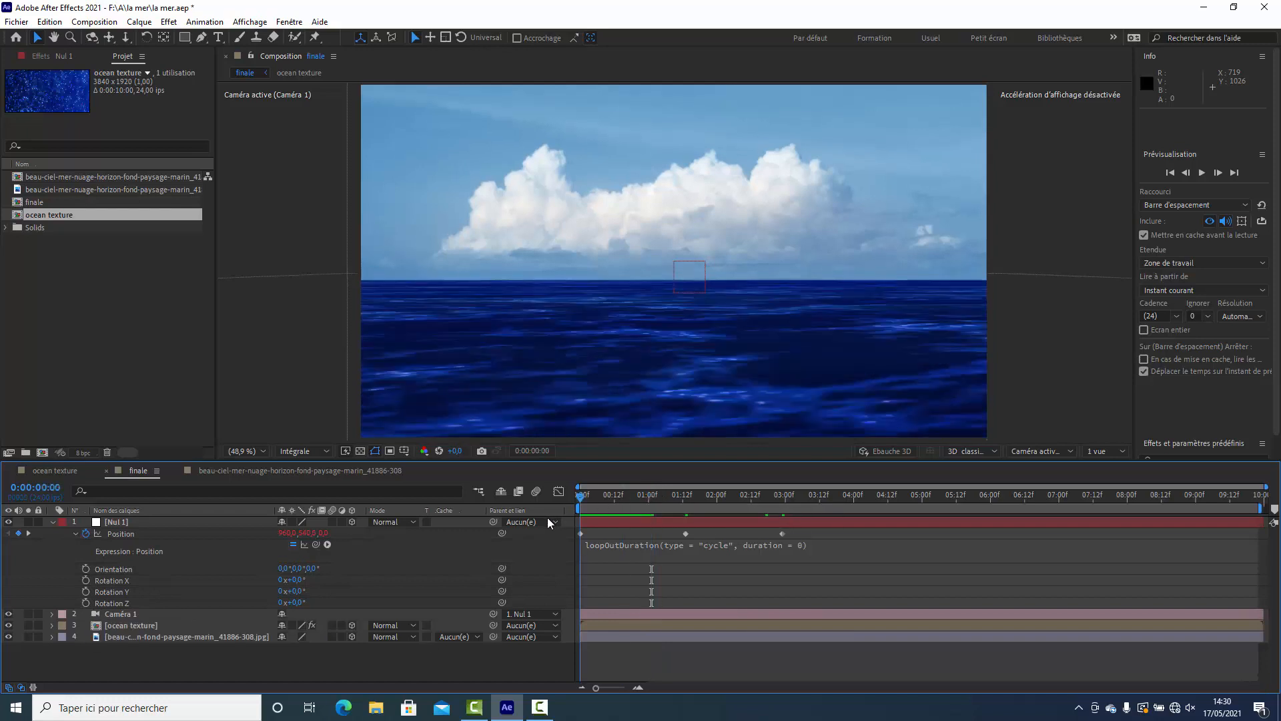
click(86, 603)
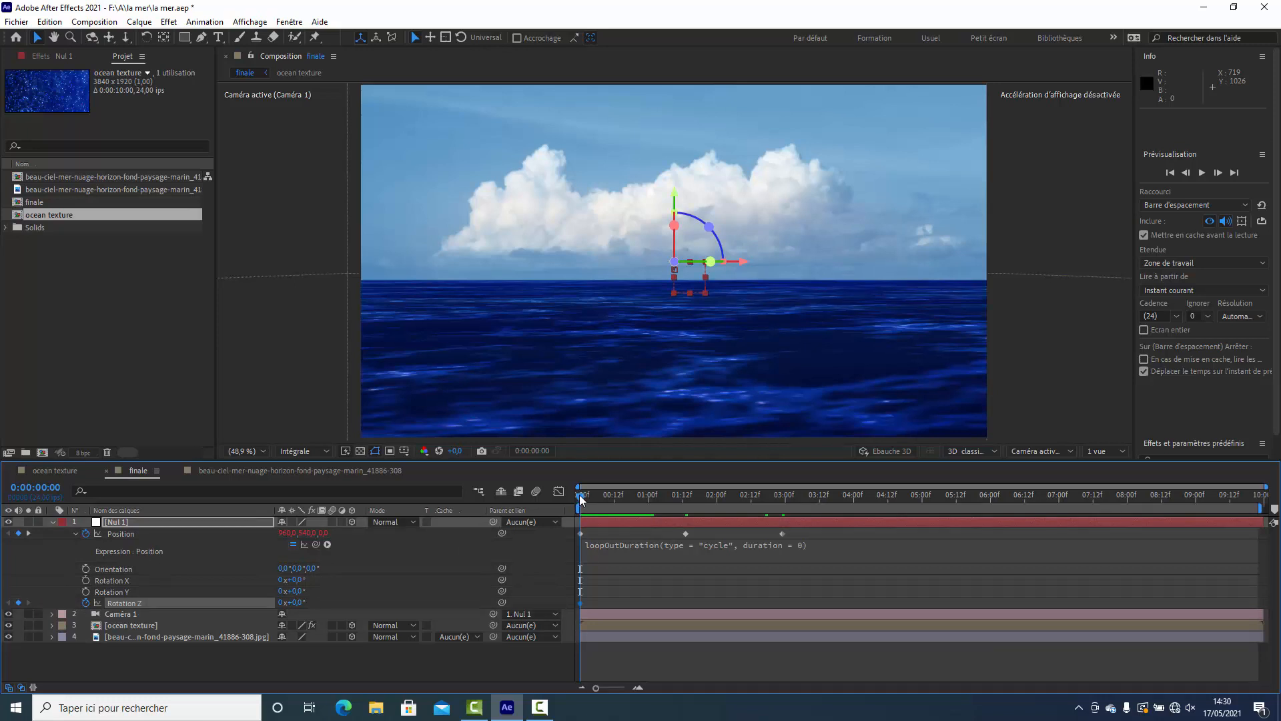
drag(581, 499, 687, 514)
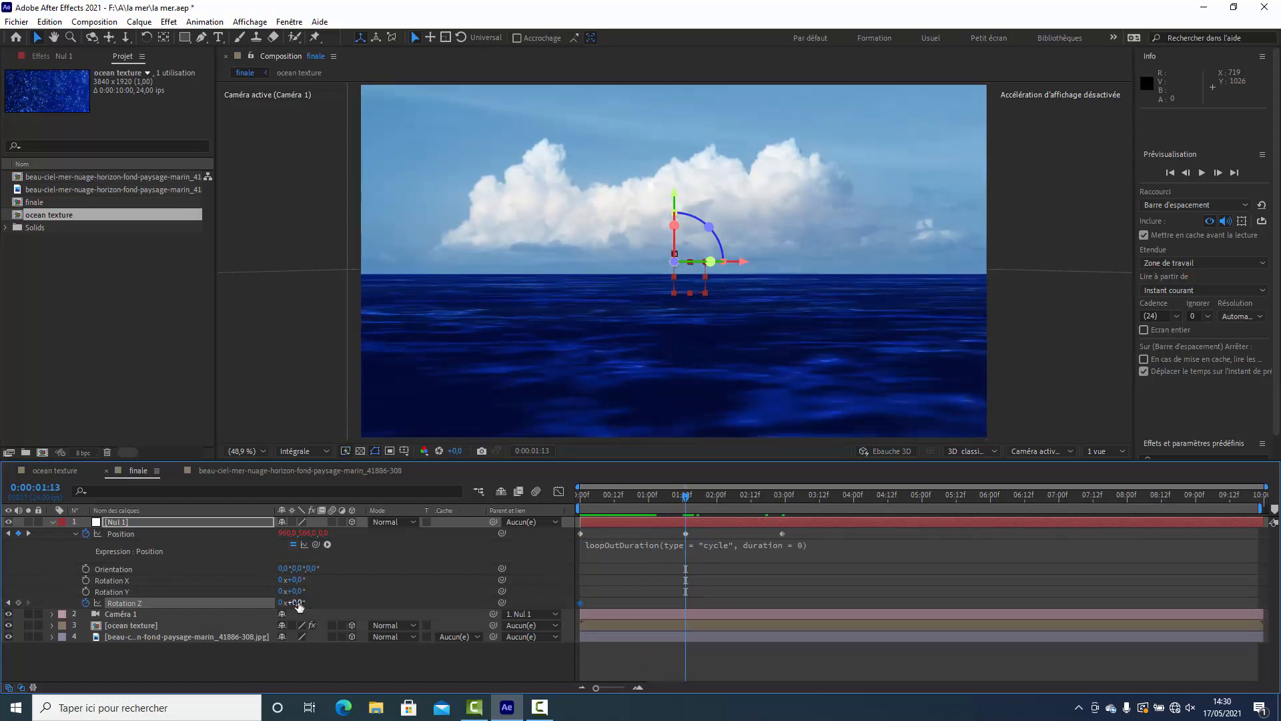
click(297, 603)
text(0.6)
click(369, 602)
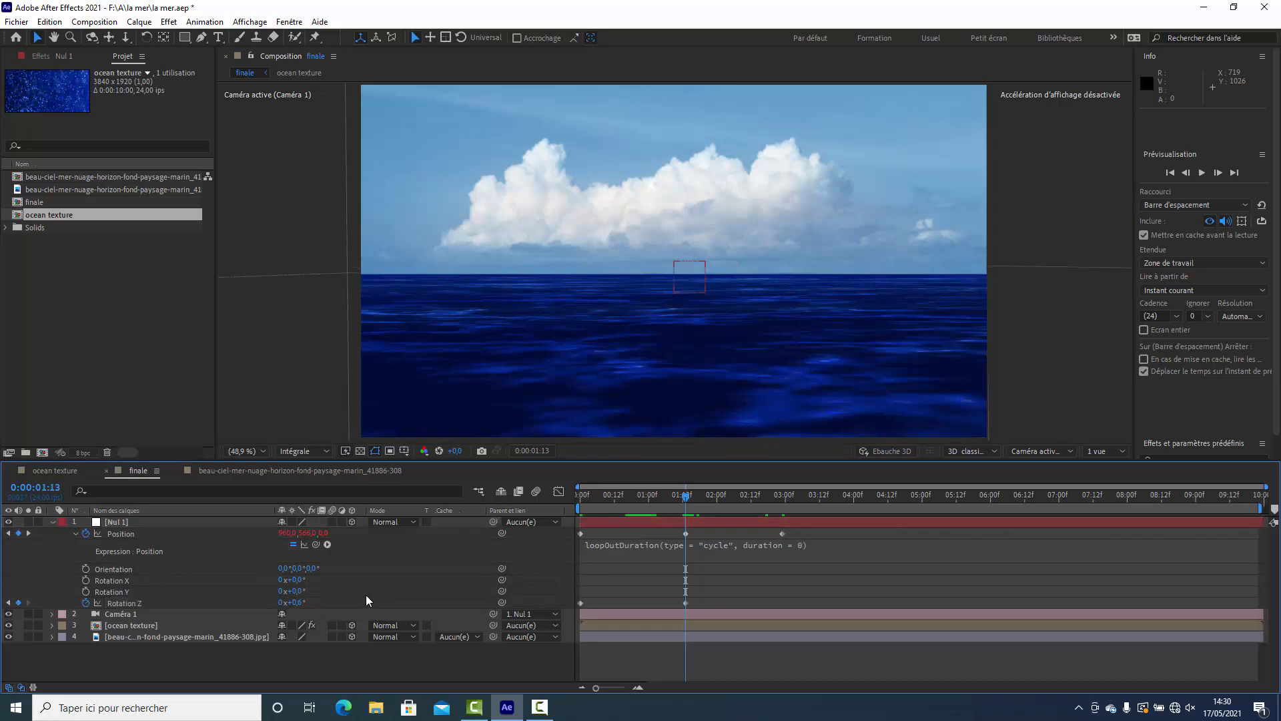
Copy the first Rotation Z keyframe of Nul 1 to 0:00:02:23 and return to the composition start
click(580, 604)
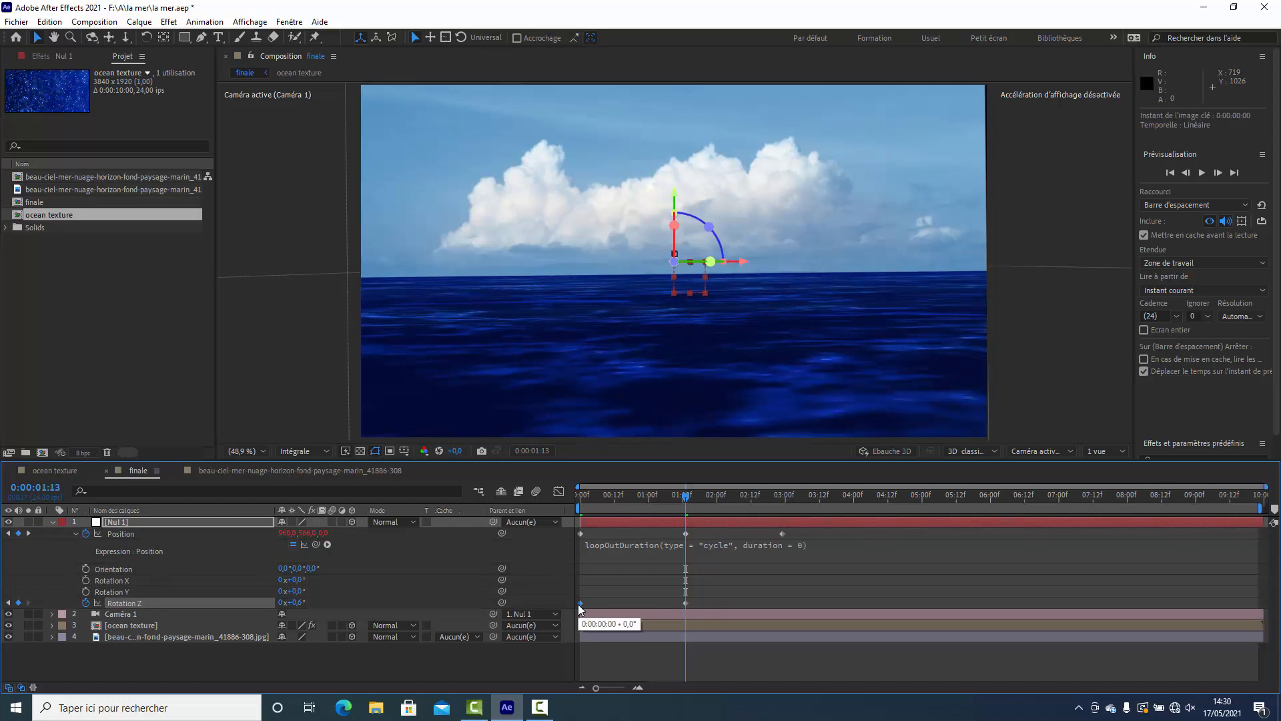
key(ctrl+c)
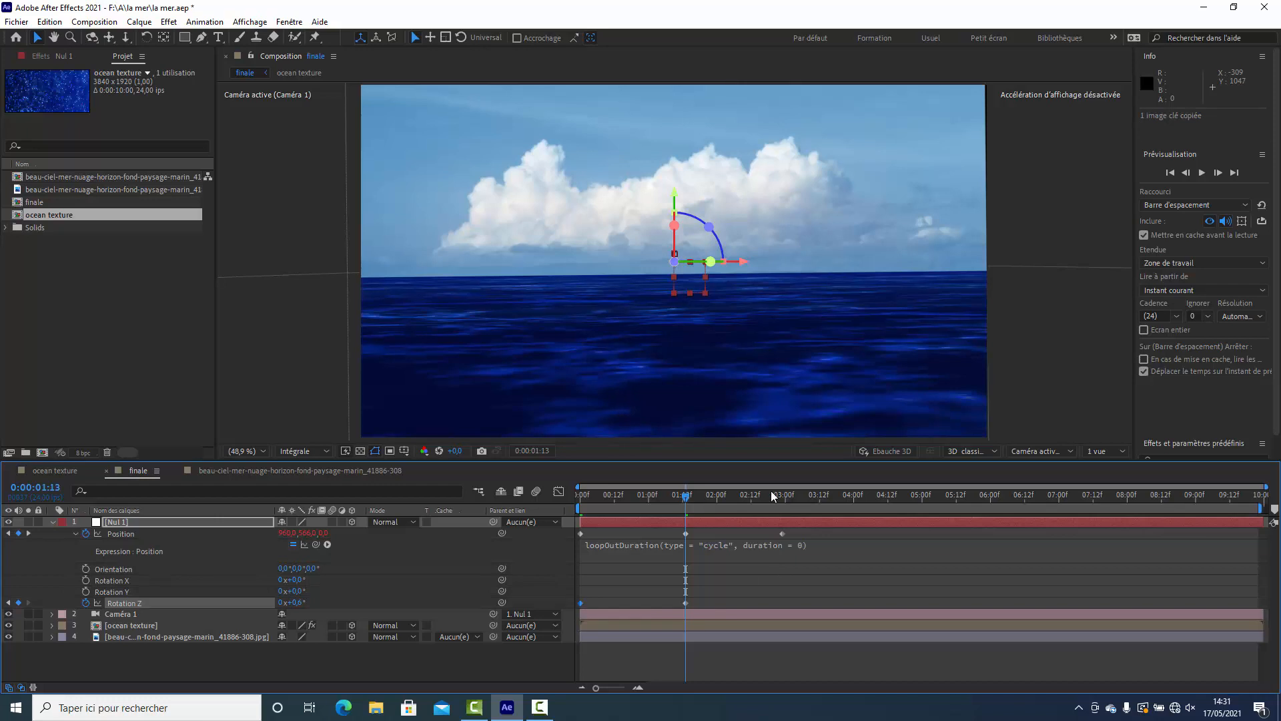
drag(772, 496, 780, 499)
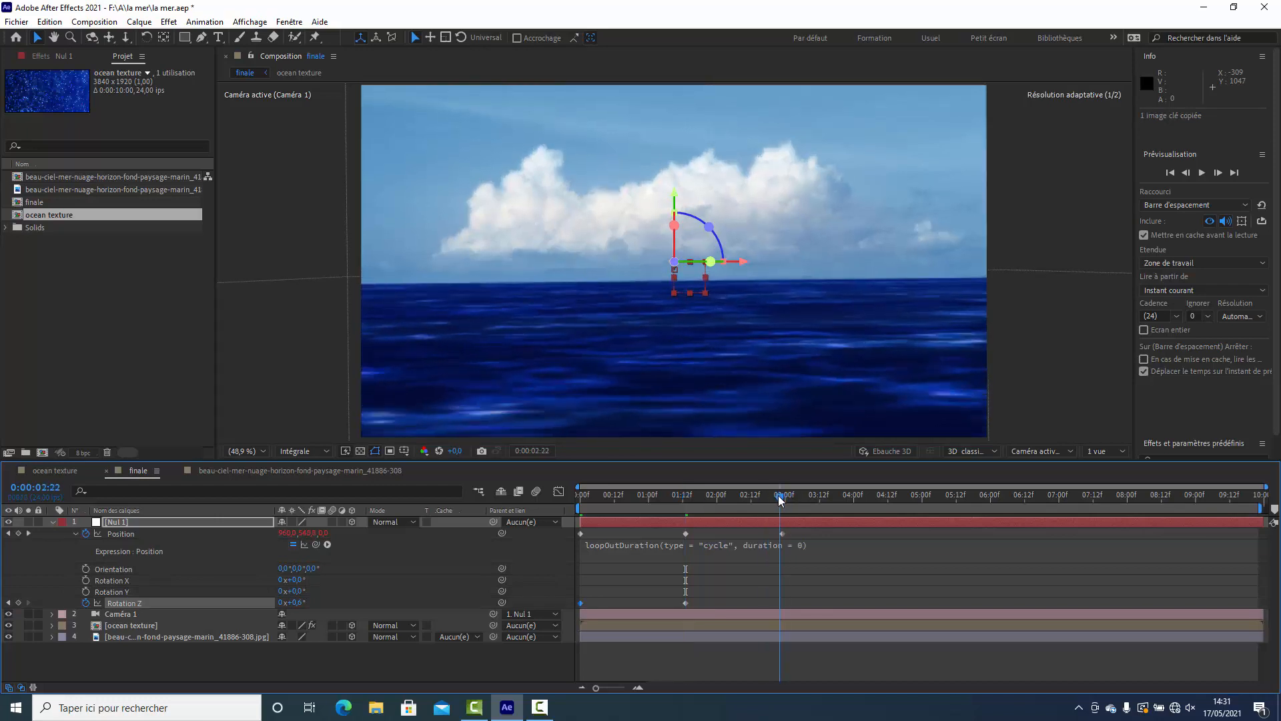
click(784, 497)
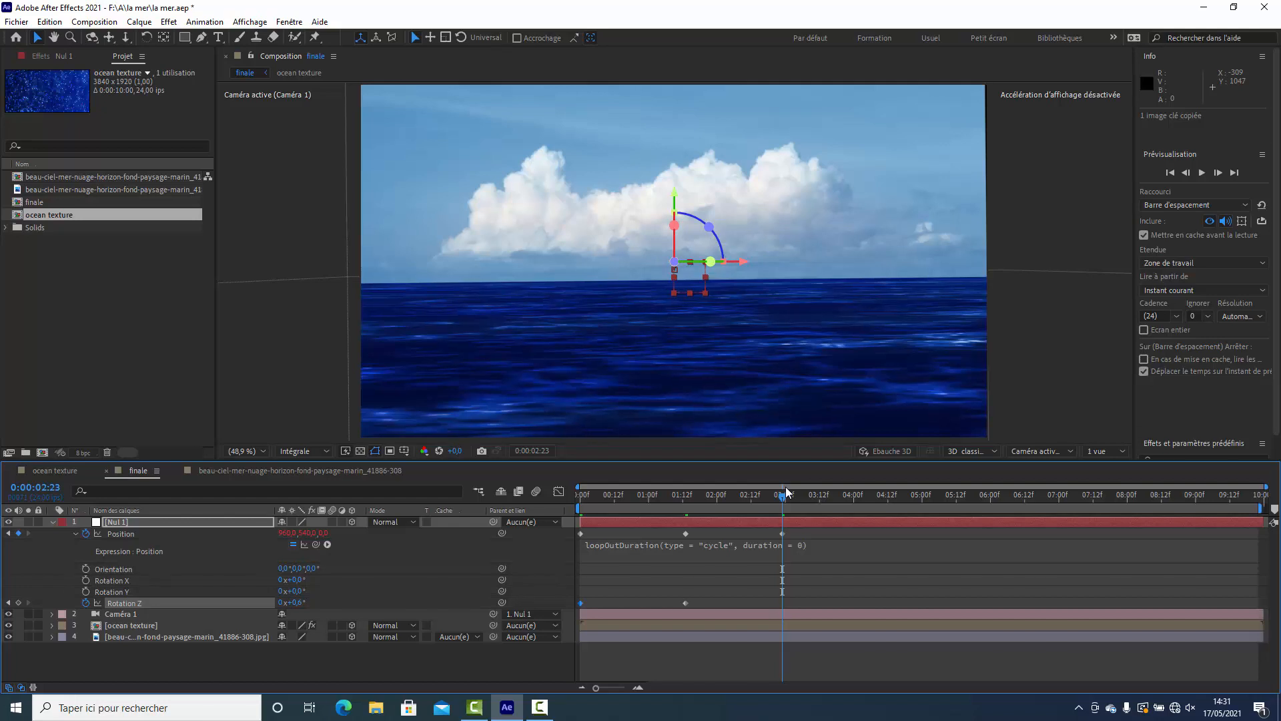
key(ctrl+v)
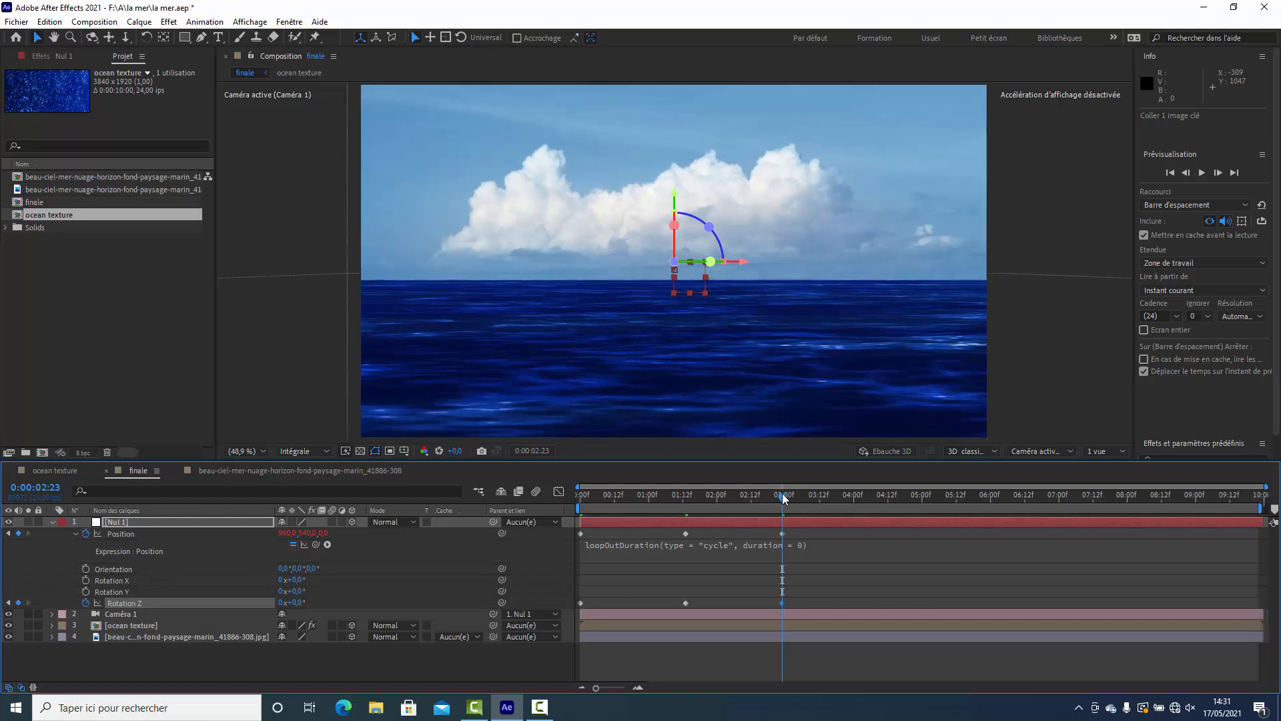
drag(786, 498, 579, 505)
key(space)
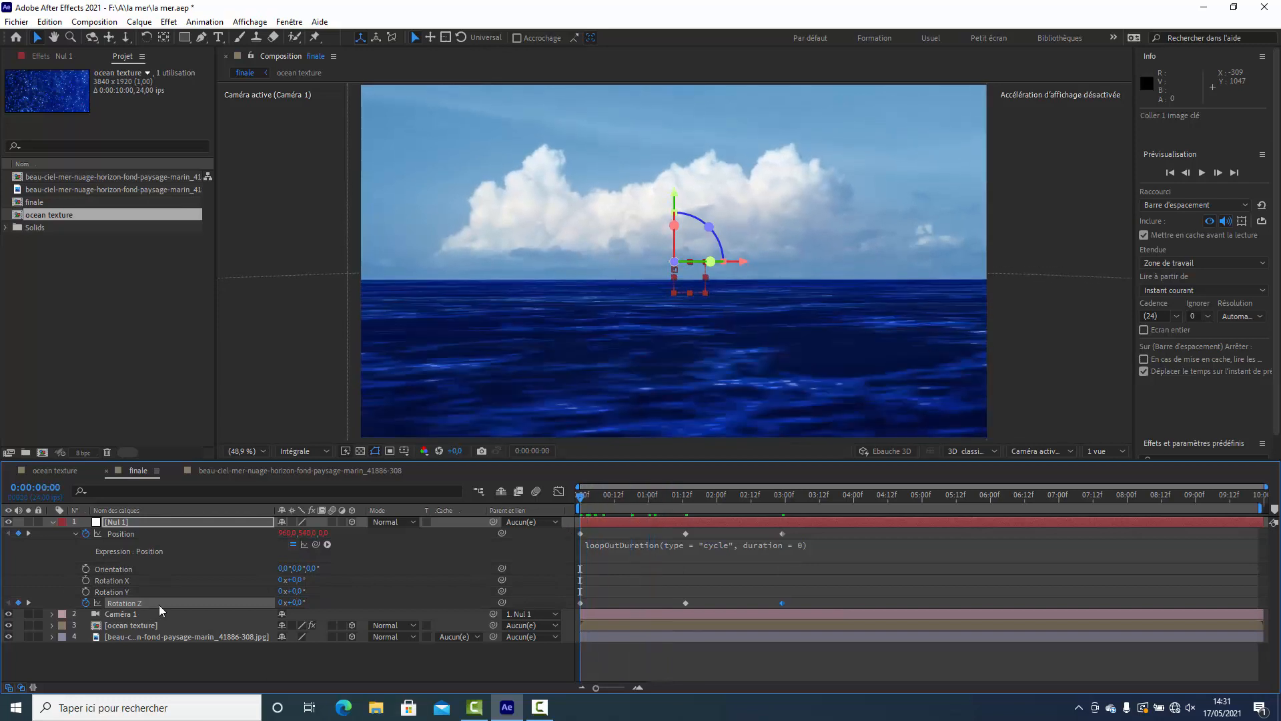
Add the expression loopOutDuration(type = "cycle", duration = 0) to the Rotation Z of Nul 1, collapse the layer and preview the camera motion
alt+click(86, 603)
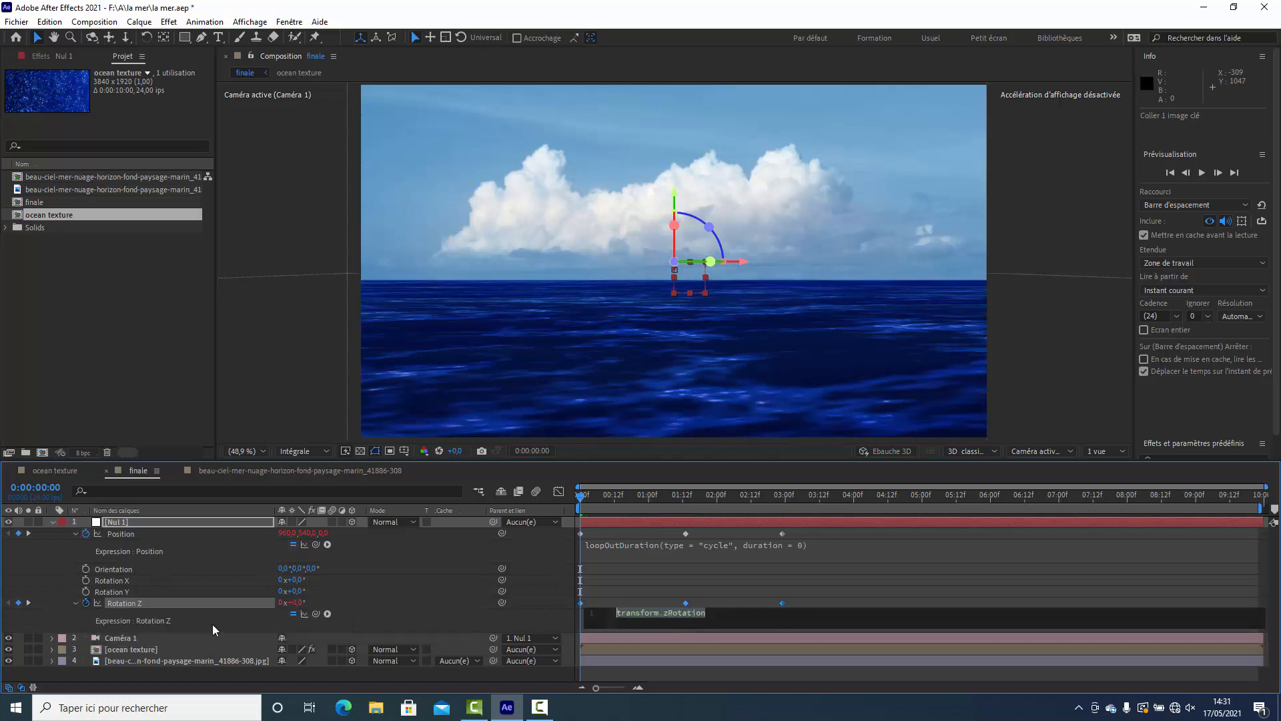
click(328, 614)
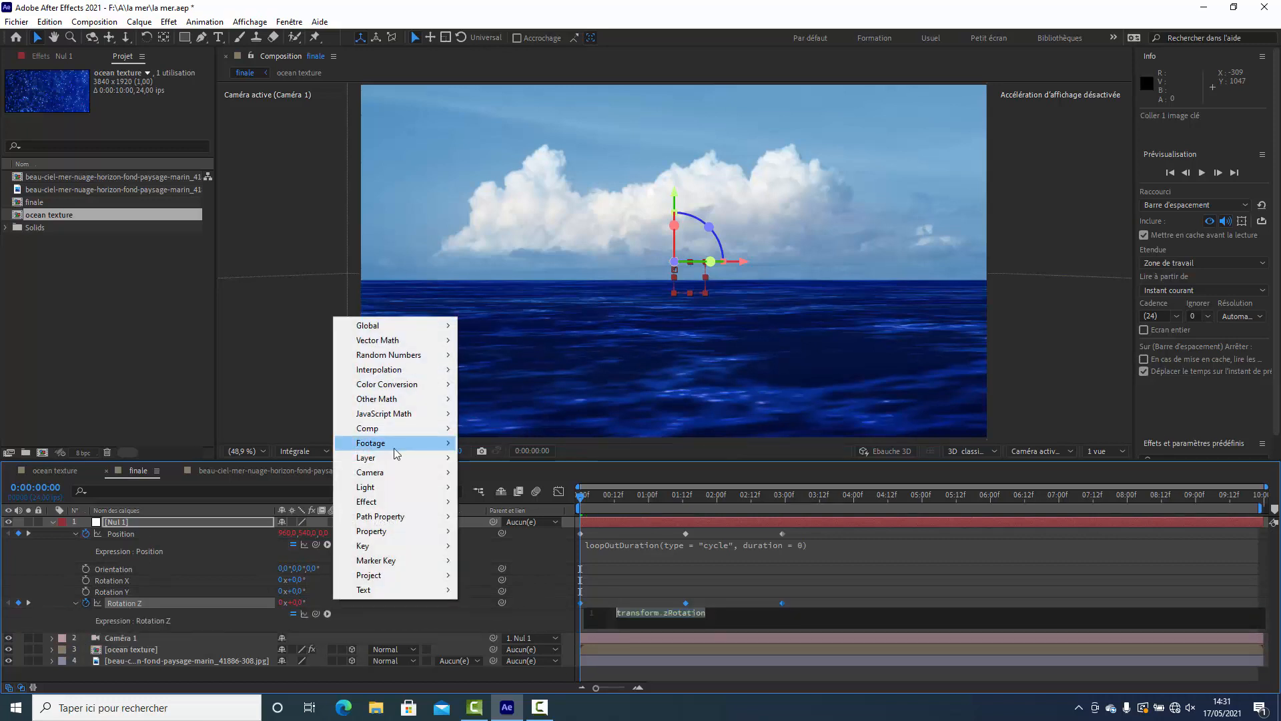
mouse_move(376, 534)
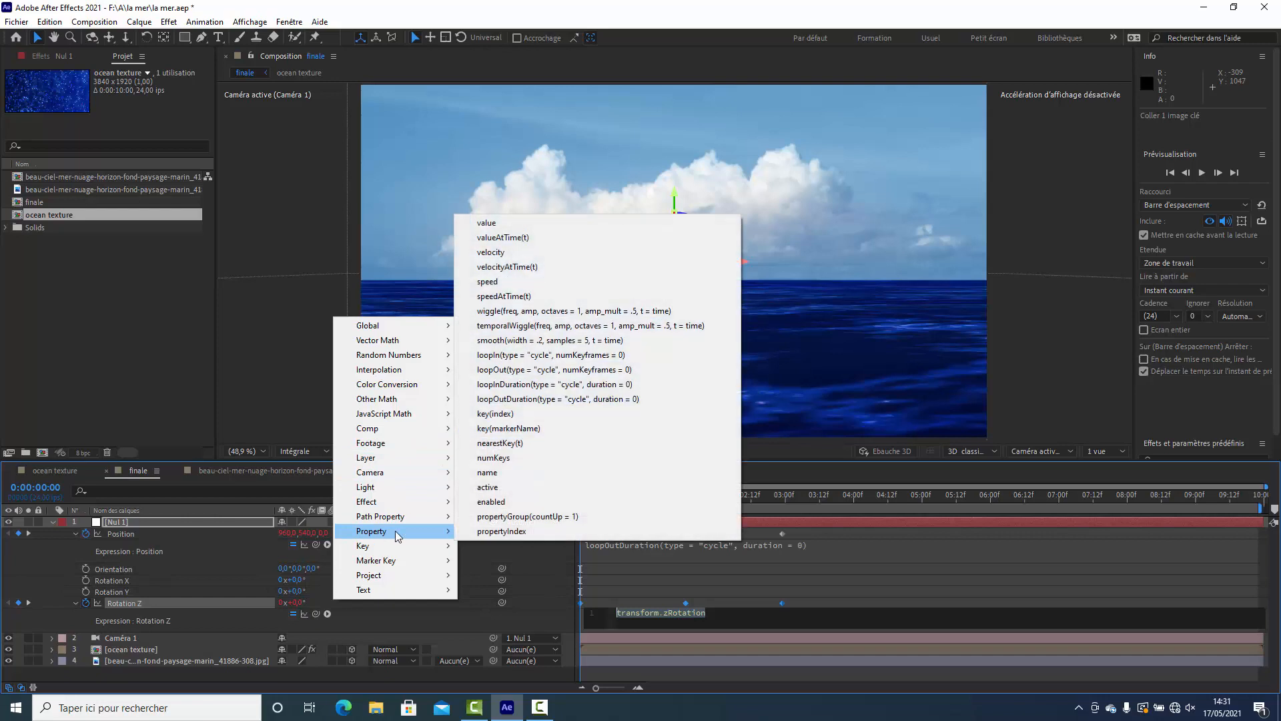
click(493, 399)
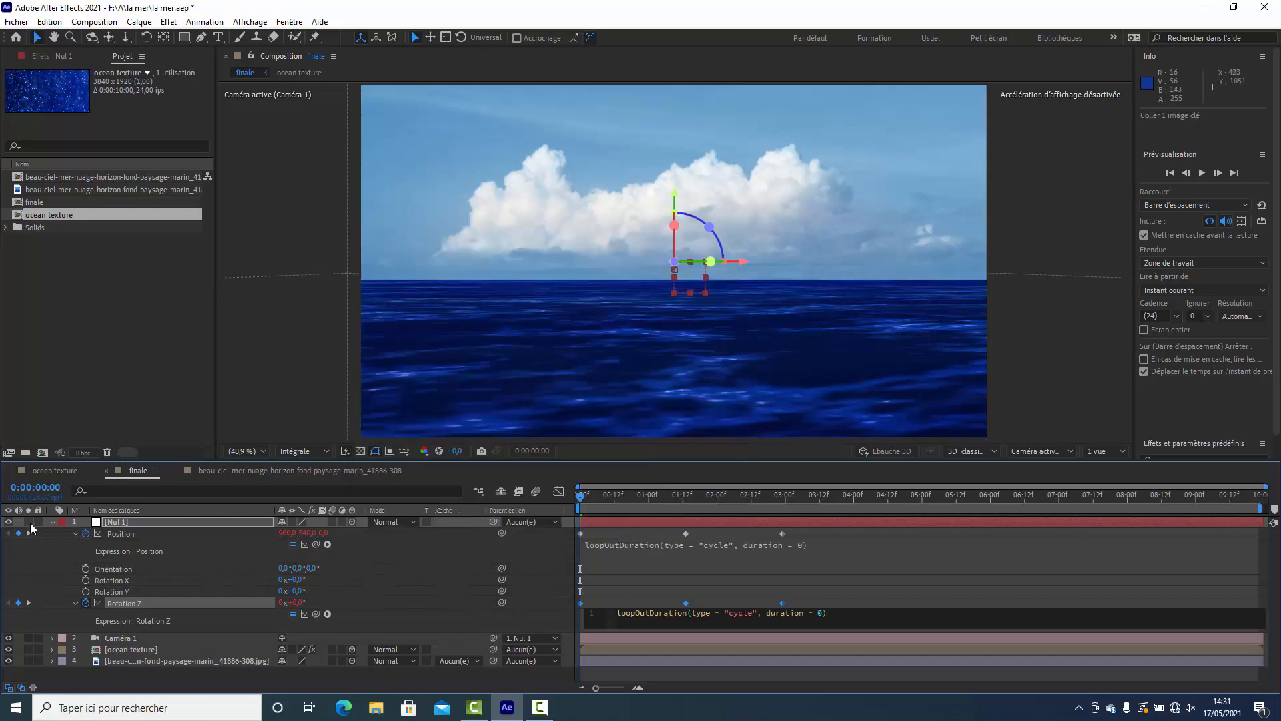
click(53, 522)
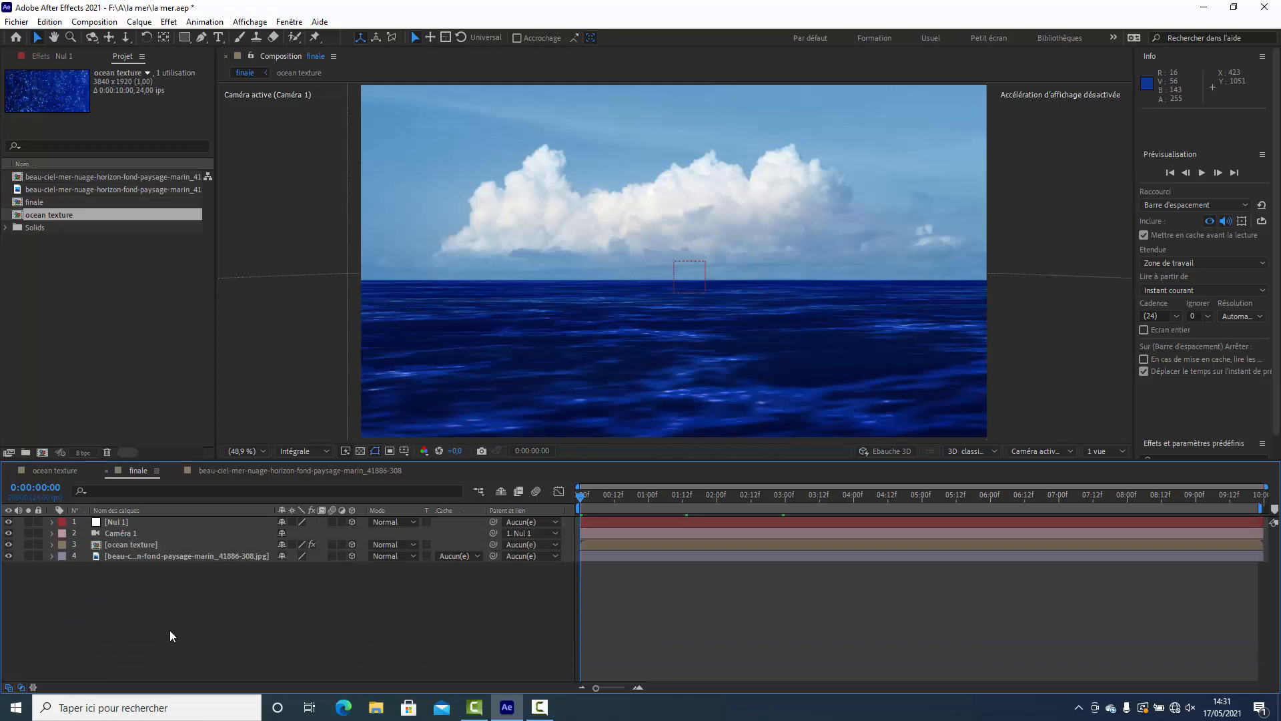
key(space)
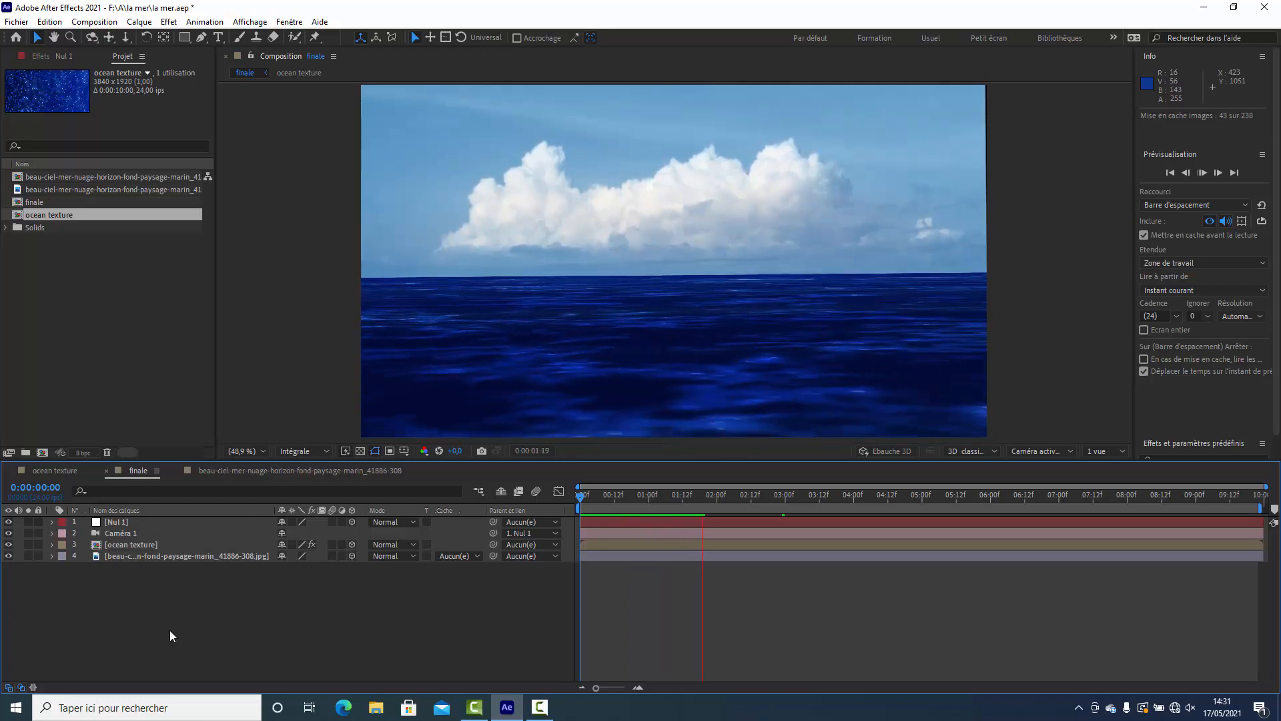
key(space)
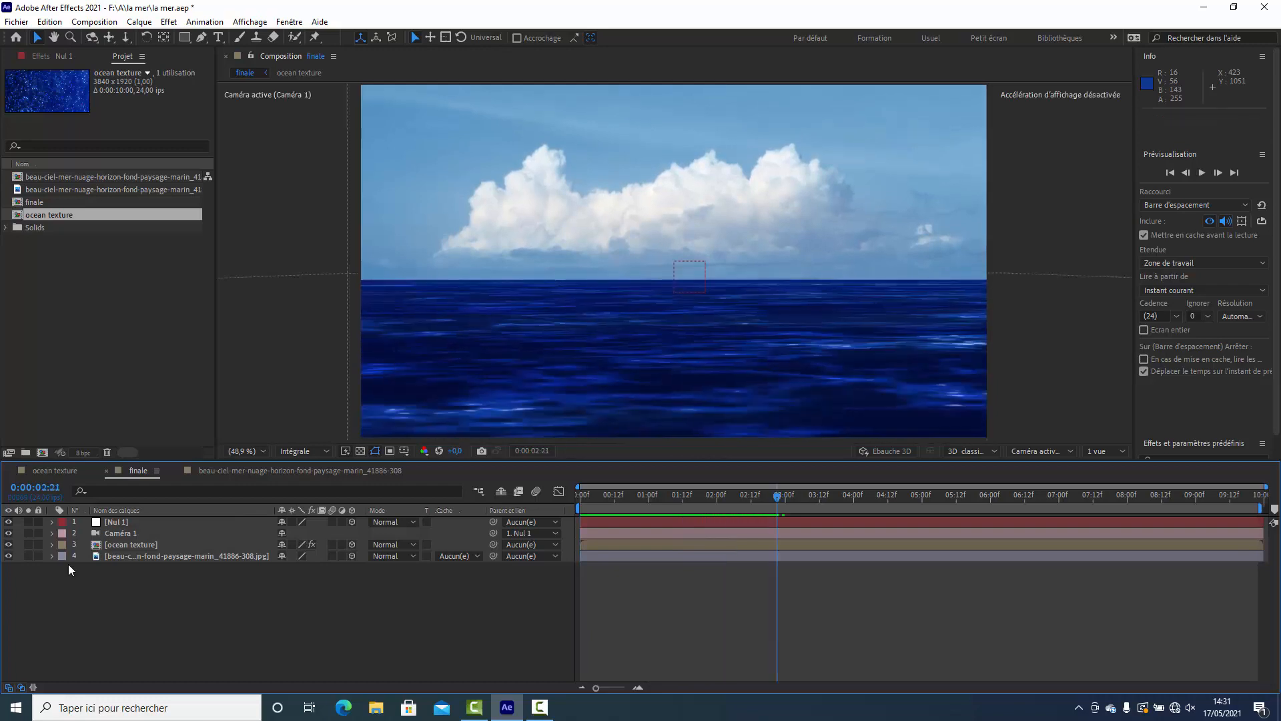
Set the Scale of the ocean texture layer to 299,5, 352,0, 100,0 % and preview the animation from 0:00:00:00
click(116, 545)
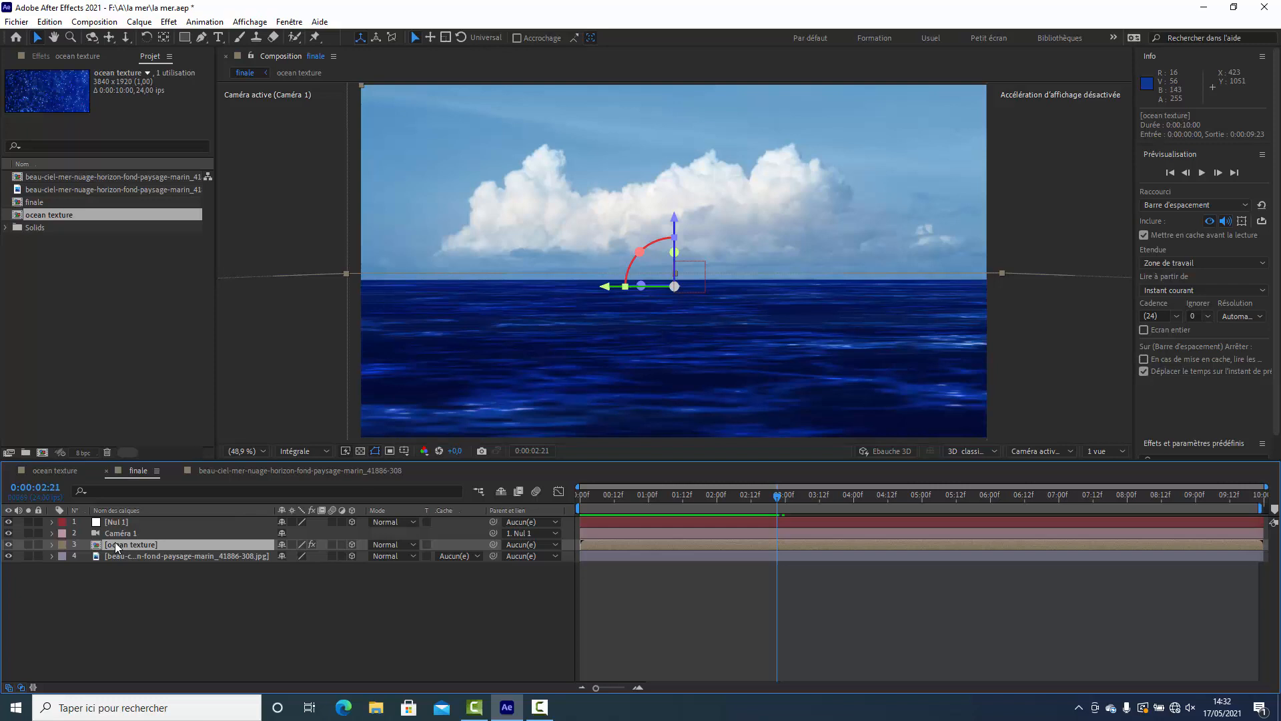
key(s)
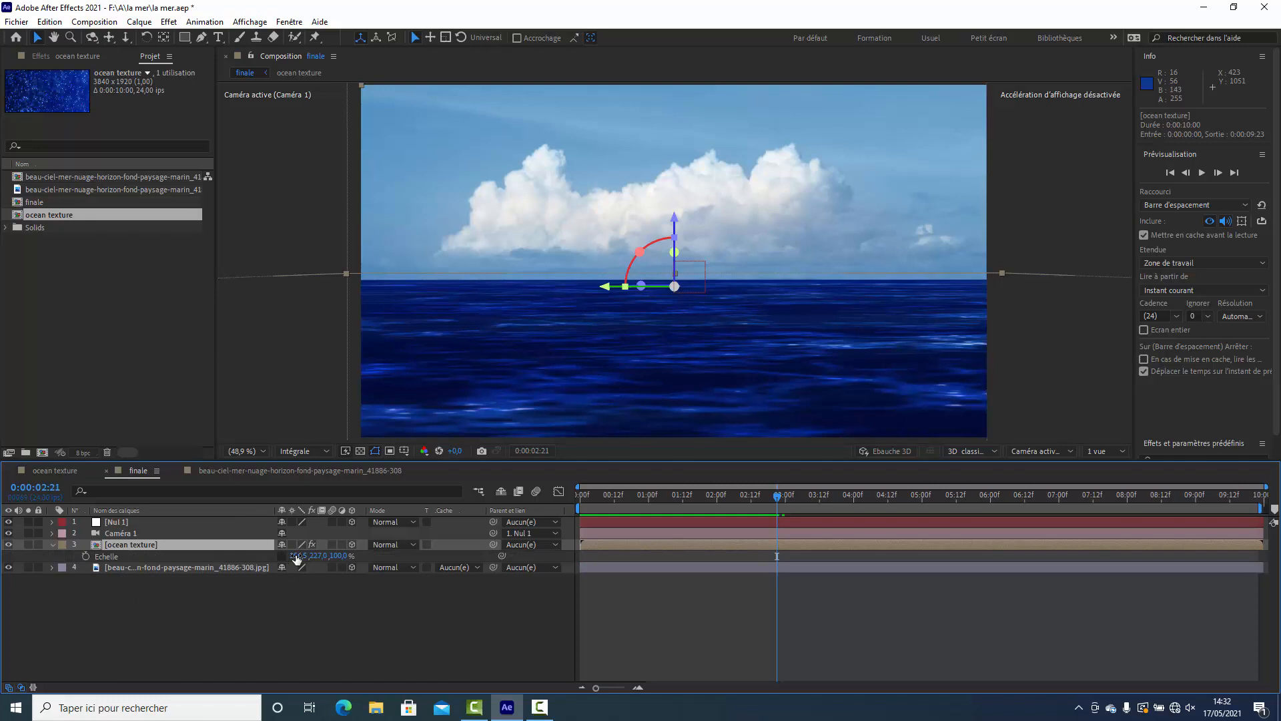
drag(297, 560, 386, 551)
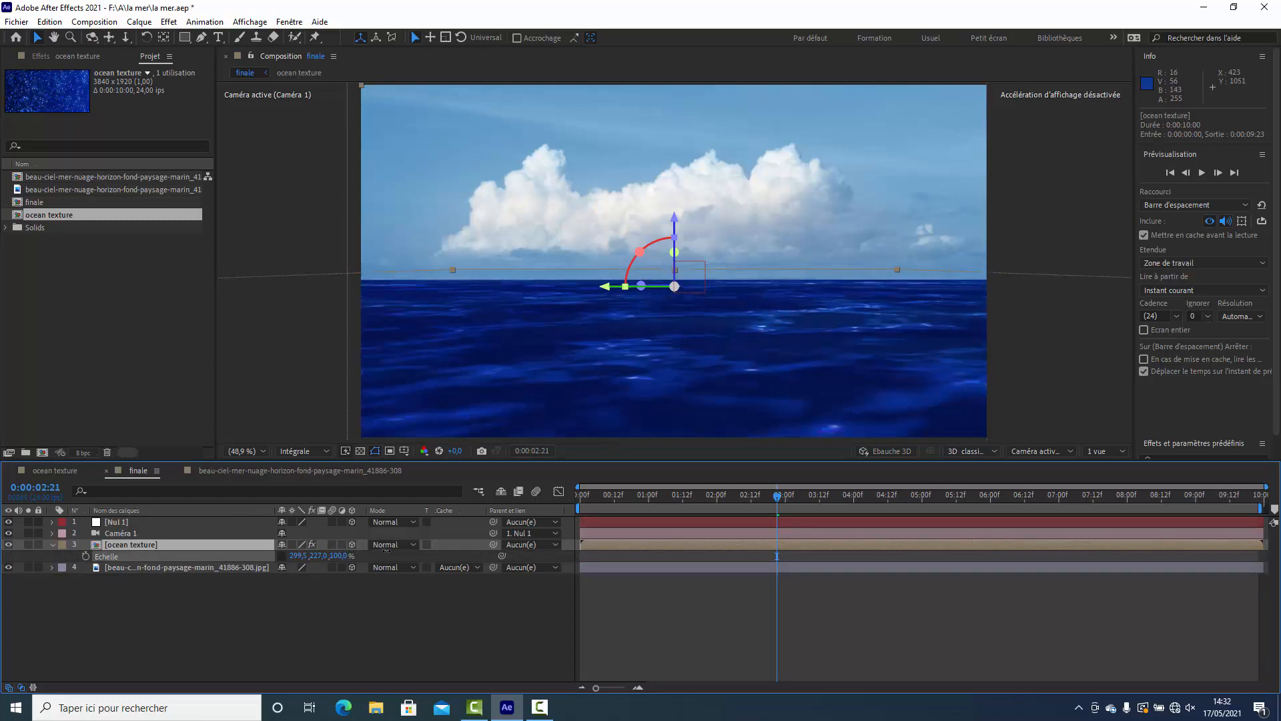
drag(309, 557, 402, 554)
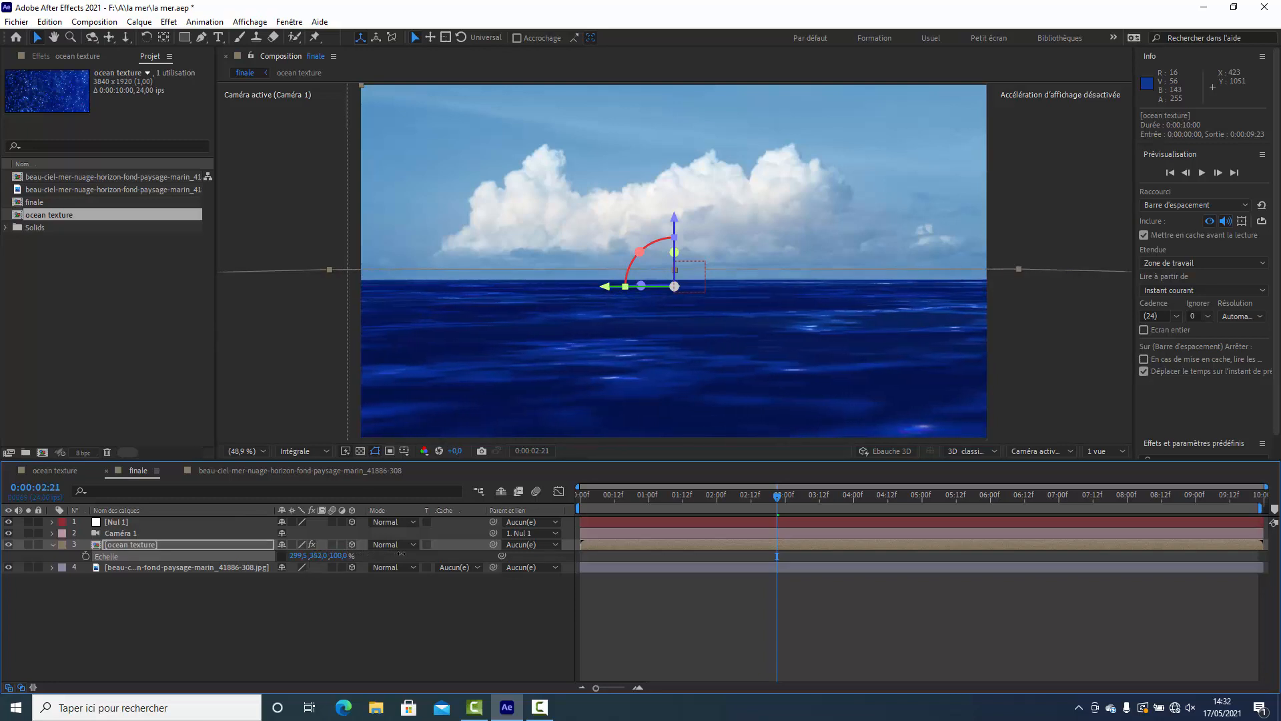
click(315, 607)
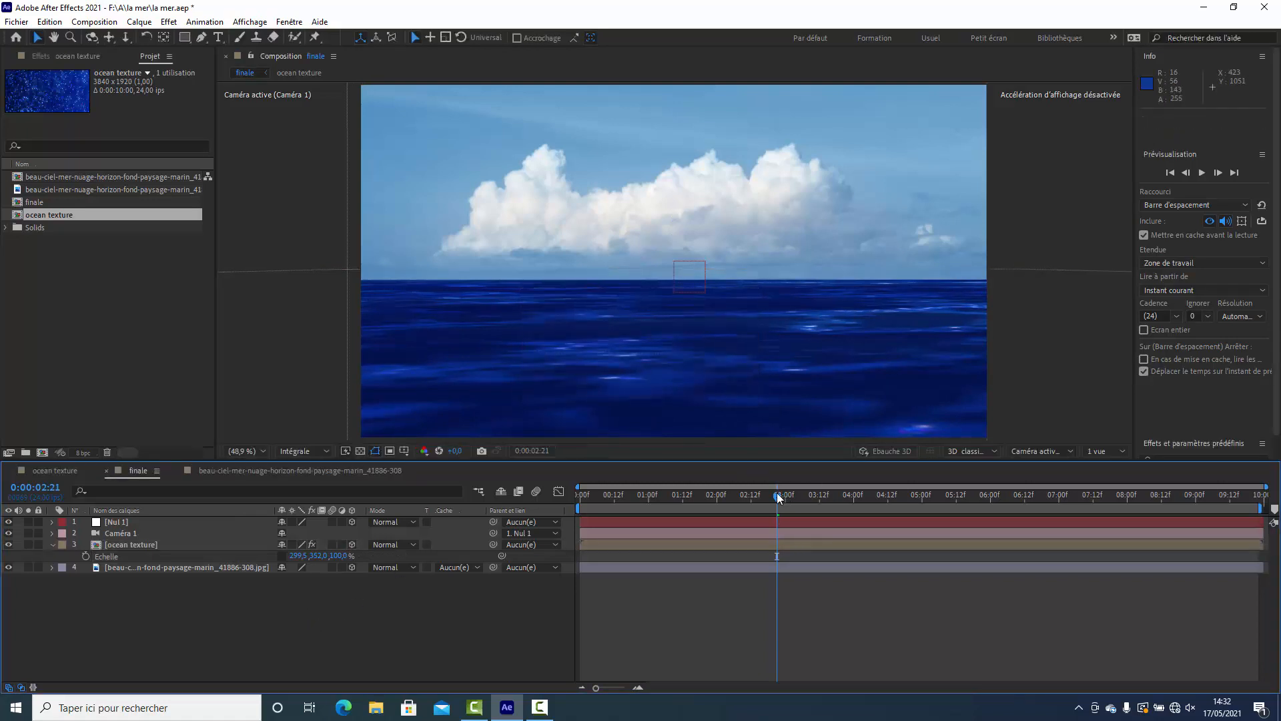
drag(777, 493, 513, 493)
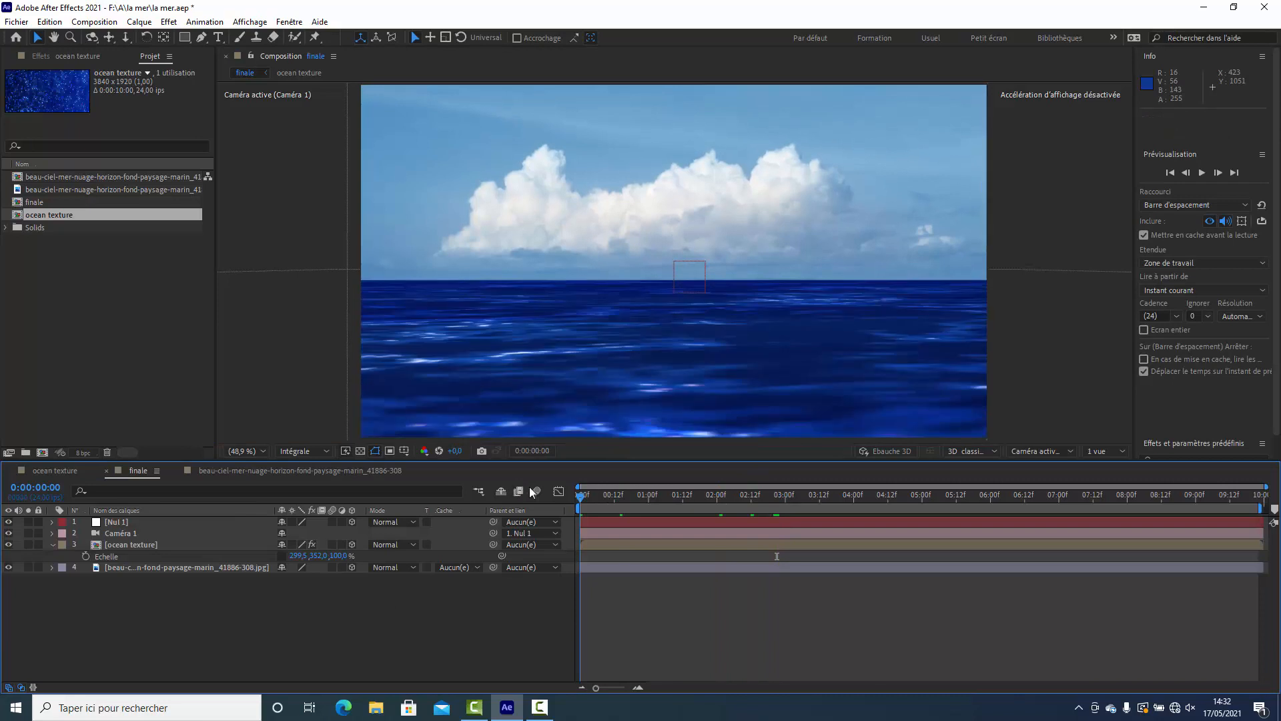
key(space)
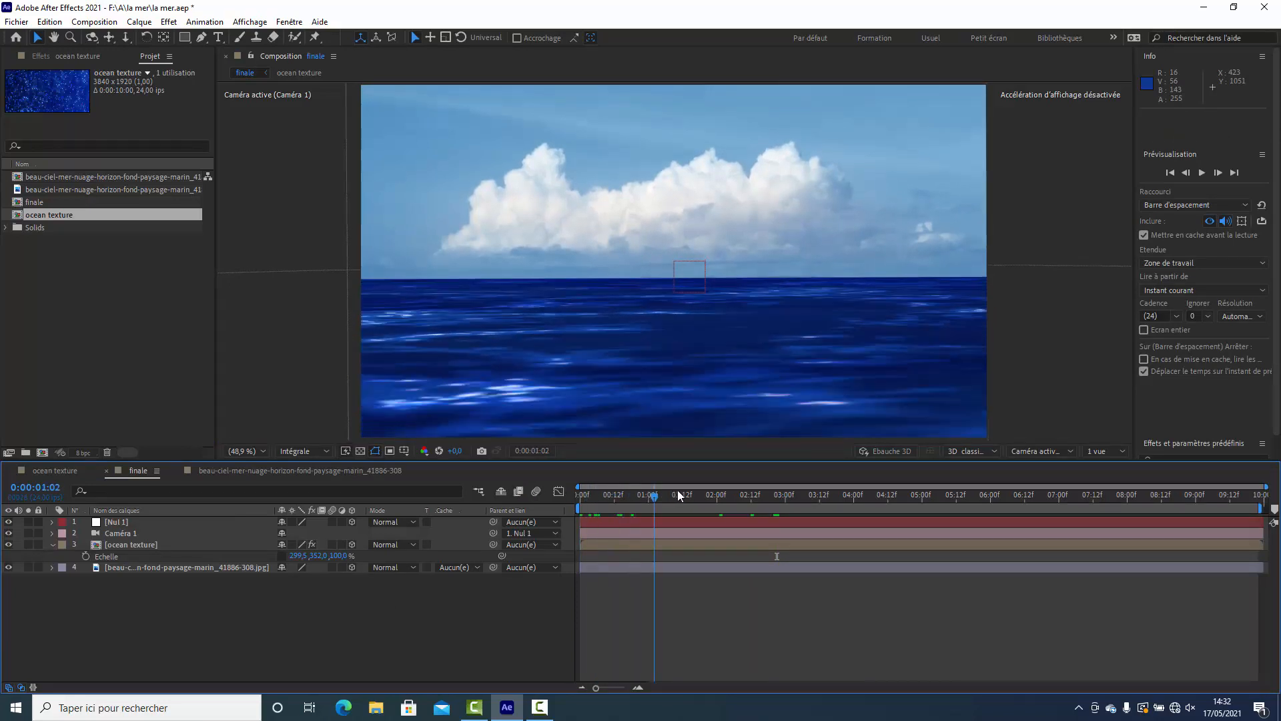